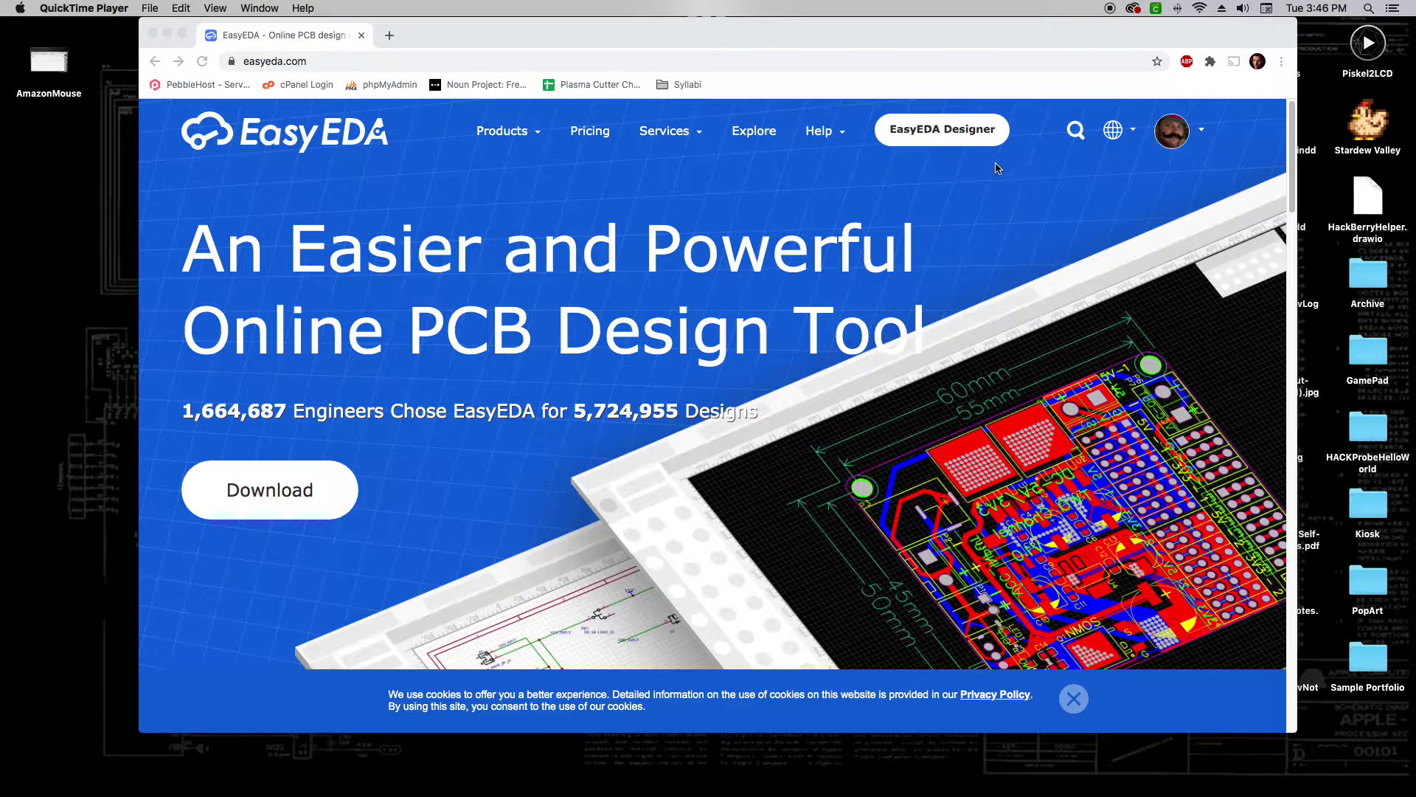
Open the EasyEDA Designer and create a new project titled HelloWorld-Practice.
left_click(958, 139)
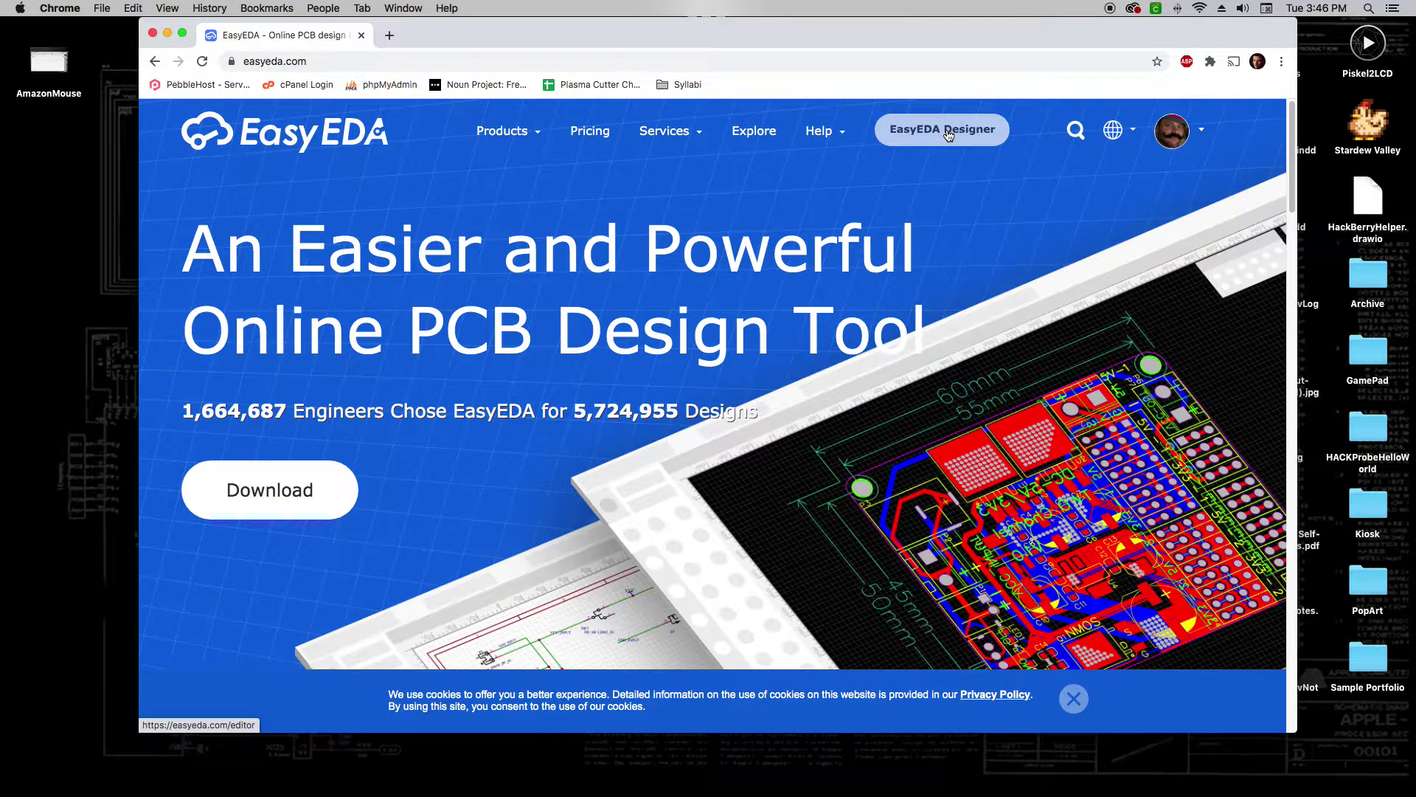
left_click(949, 133)
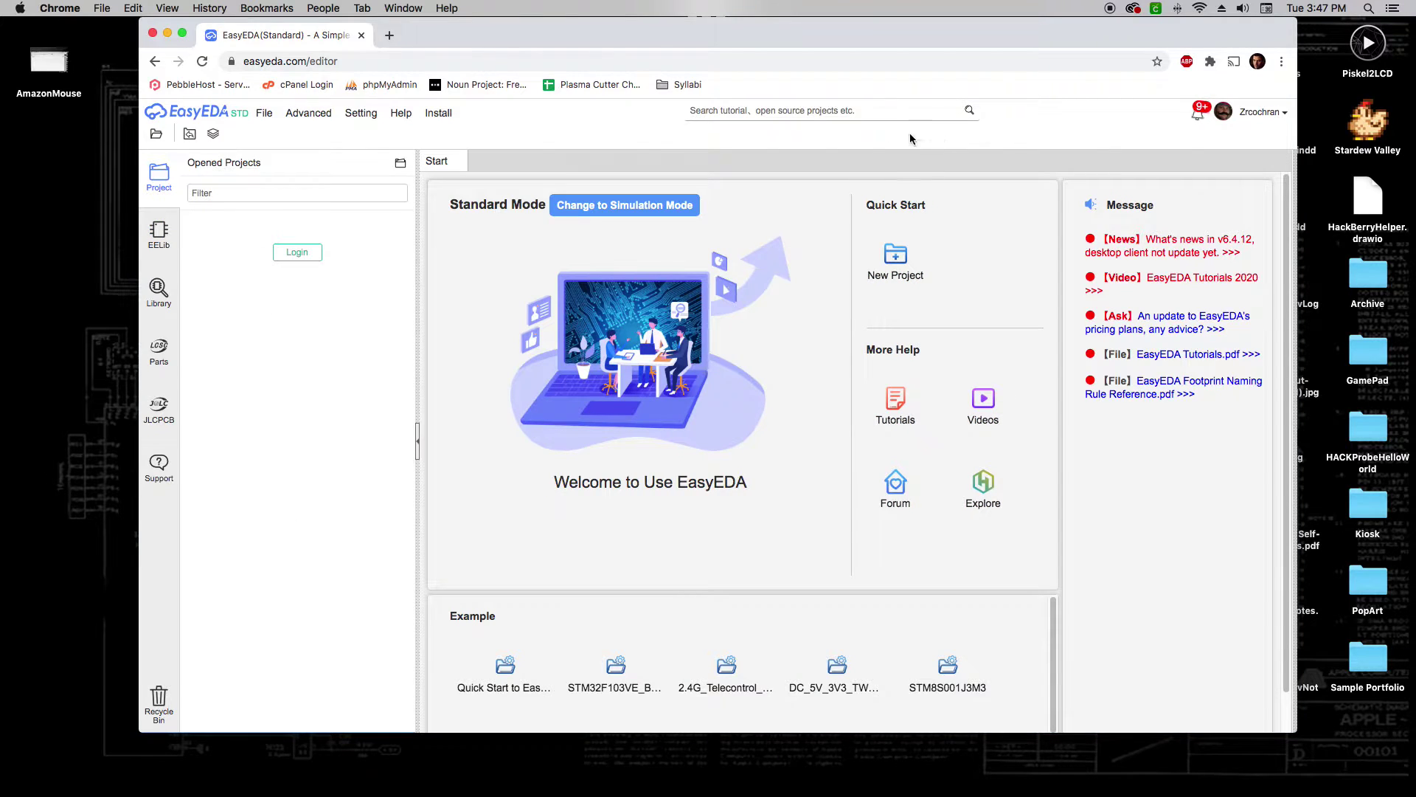
left_click(264, 113)
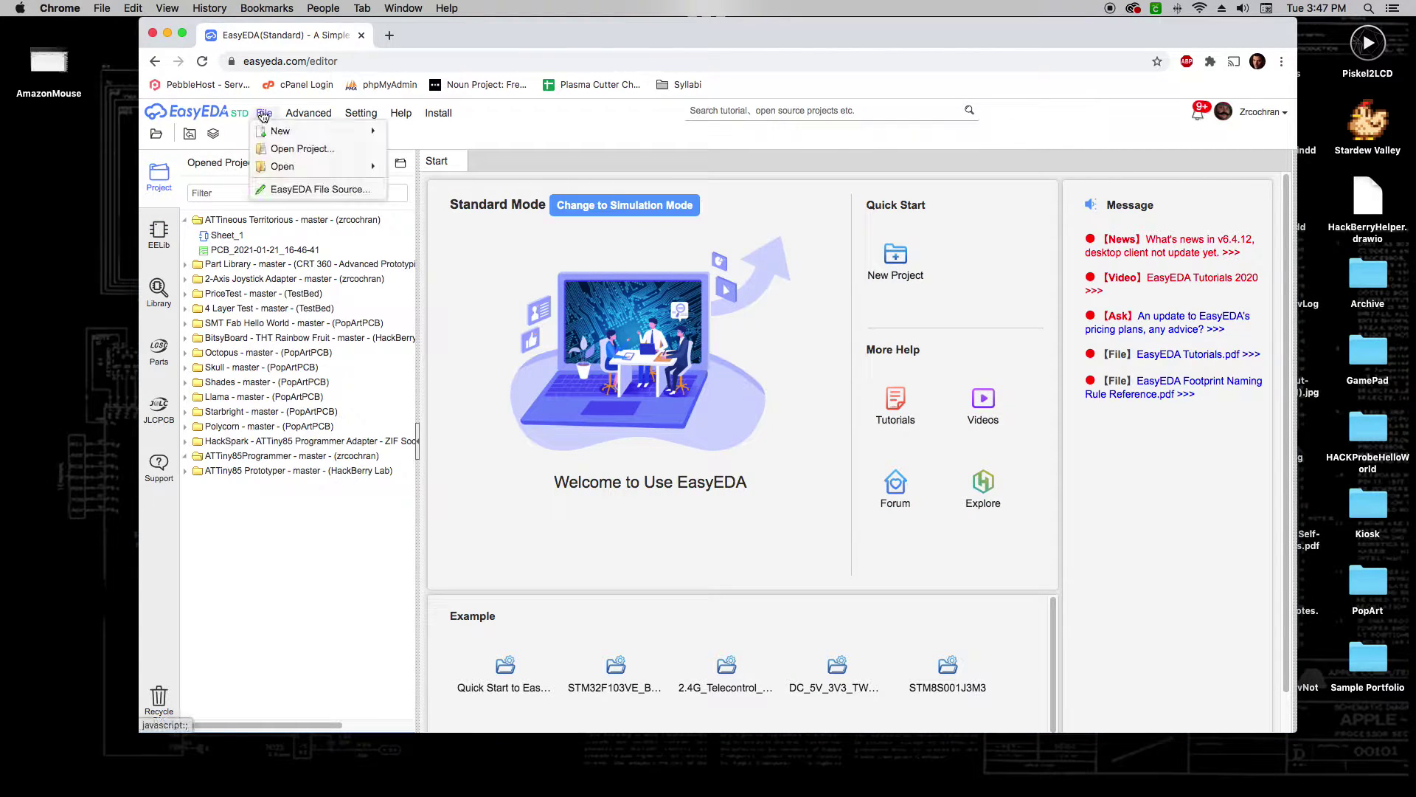
mouse_move(357, 139)
left_click(424, 131)
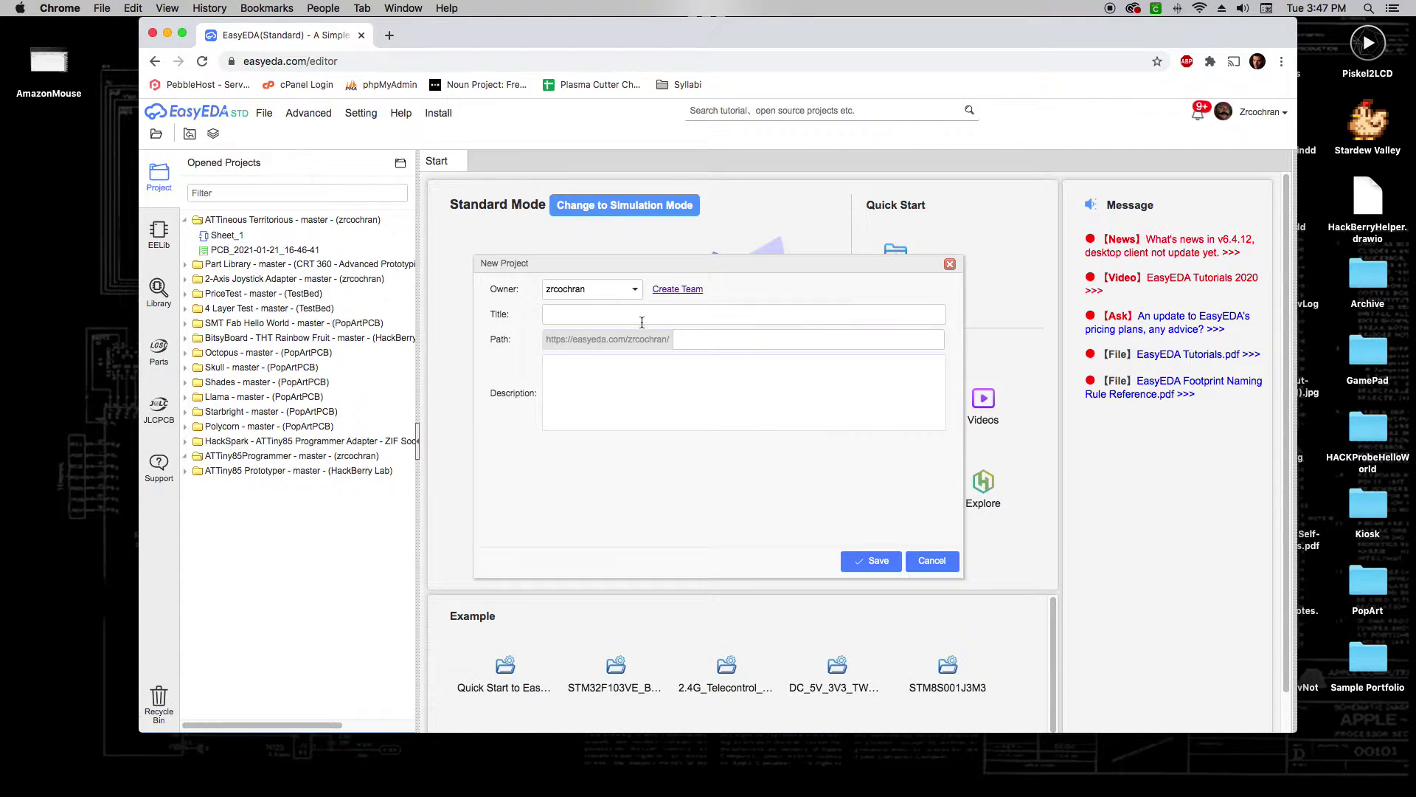
left_click(614, 312)
type("He")
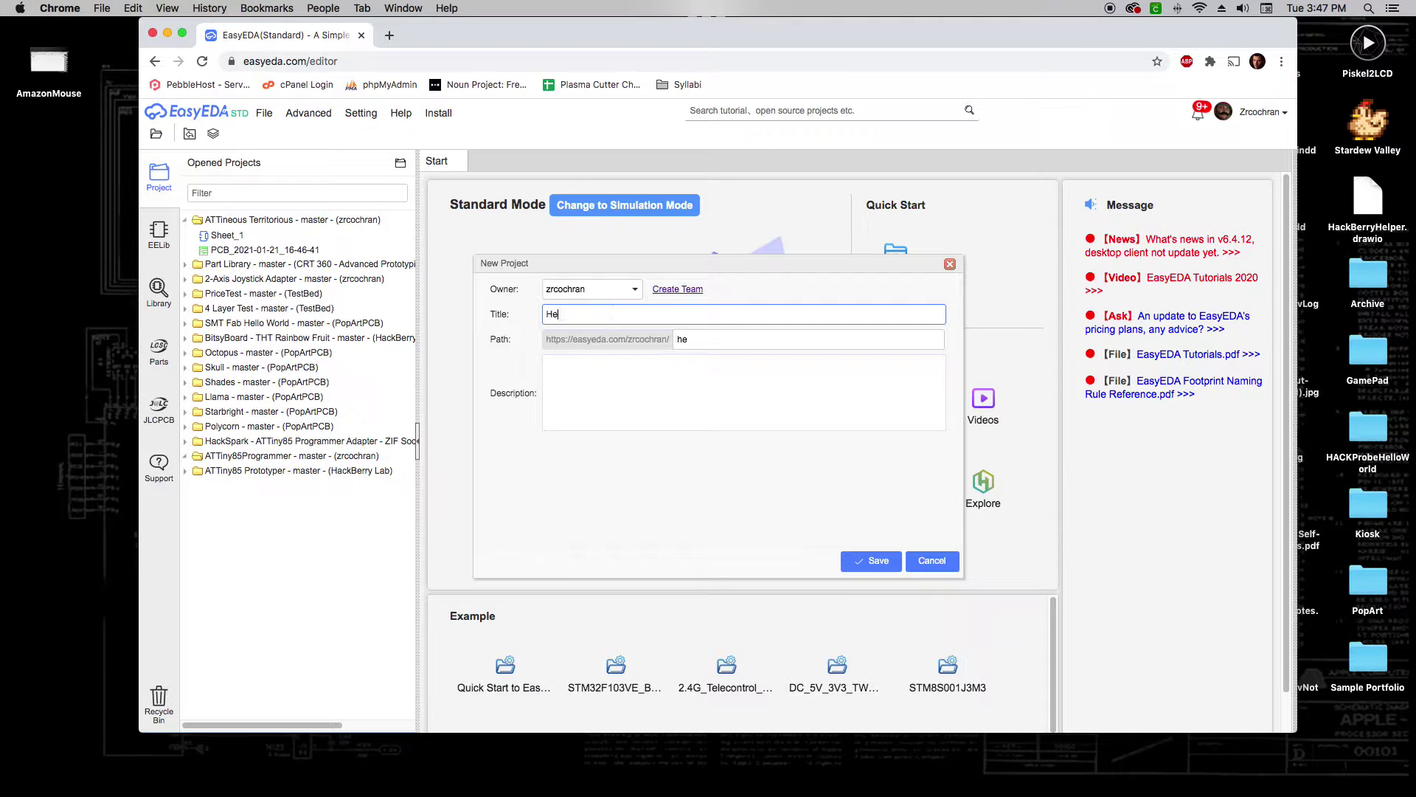
type("lloWorld-Practice")
left_click(884, 563)
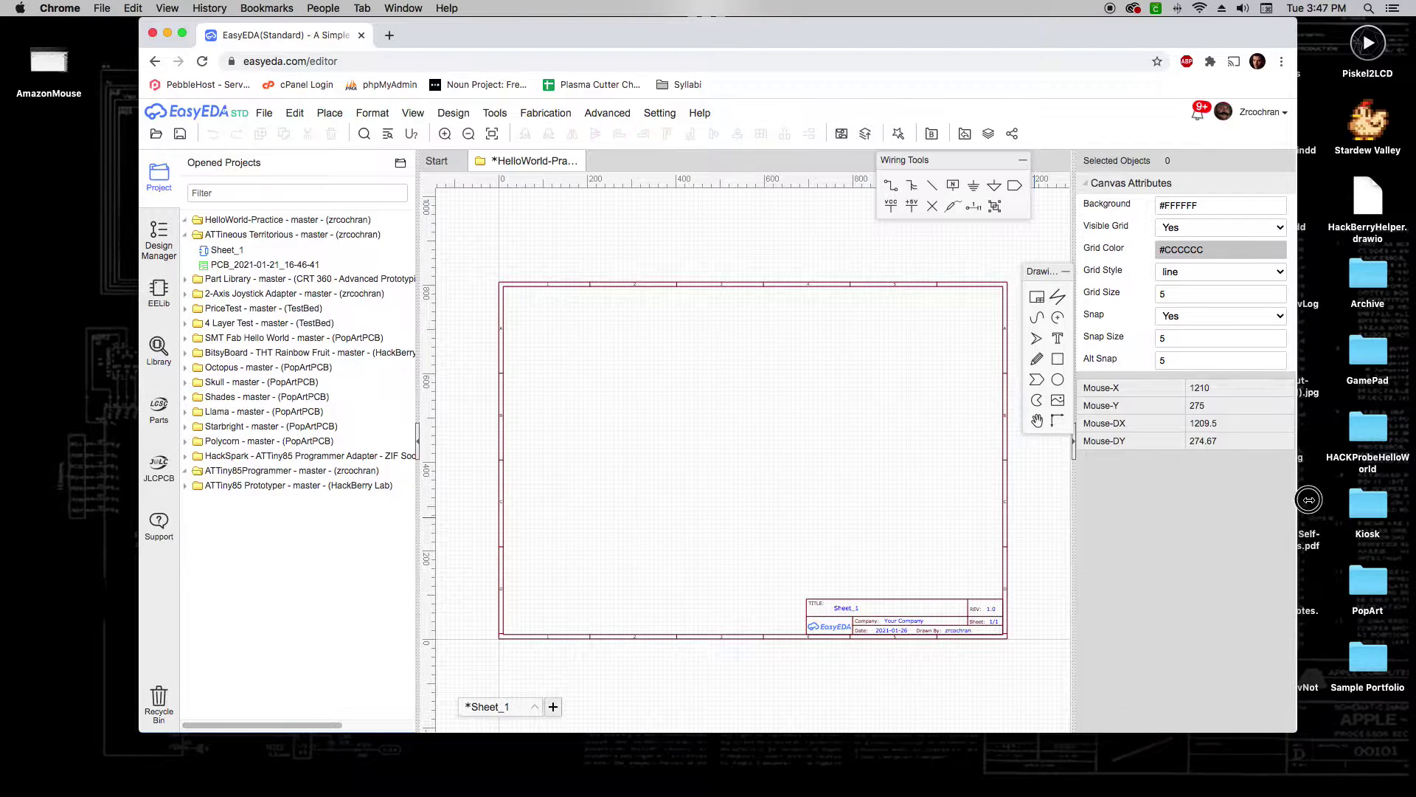
Widen the browser window and browse the symbol library's full CRT 360 parts list and its LCSC class.
left_click_drag(1297, 502, 1353, 503)
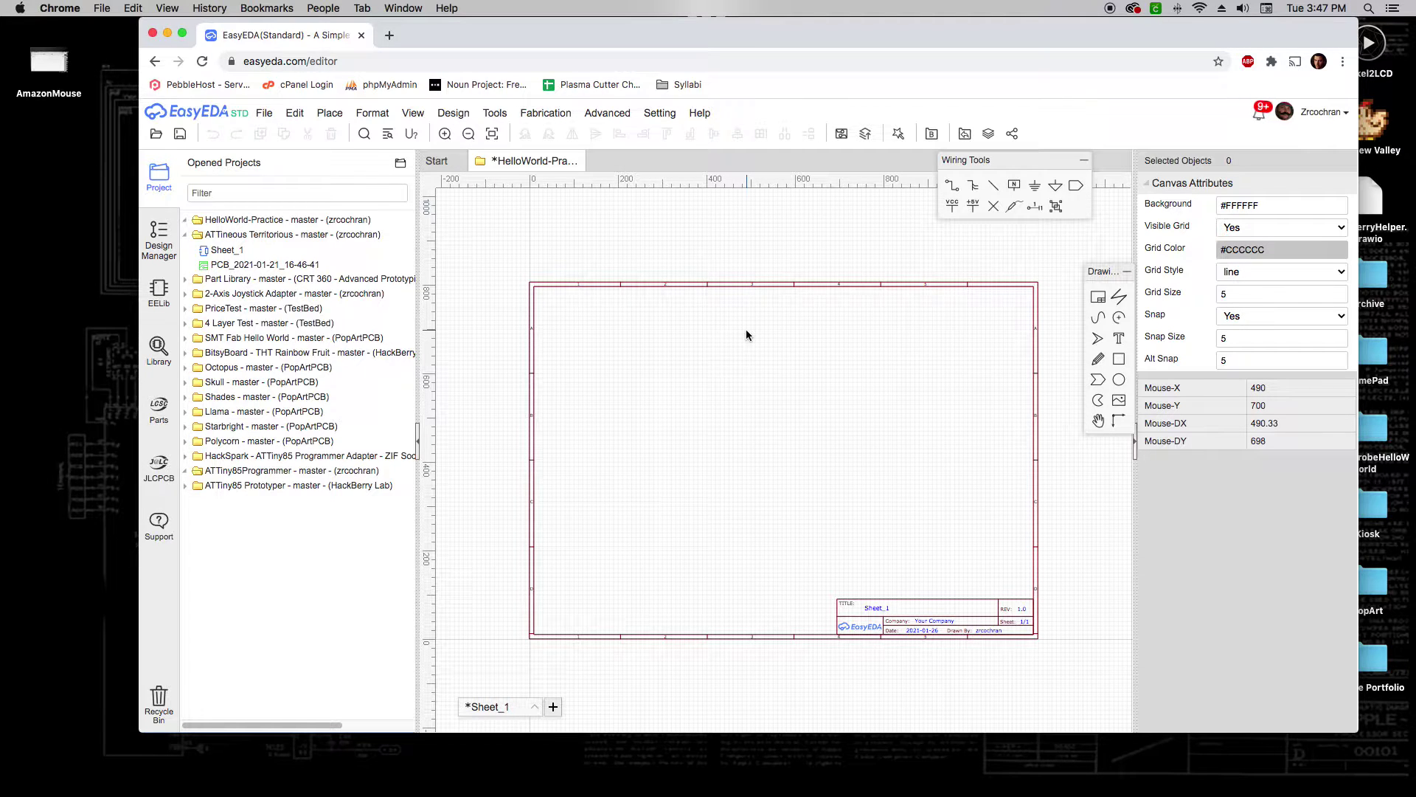
key("shift+f")
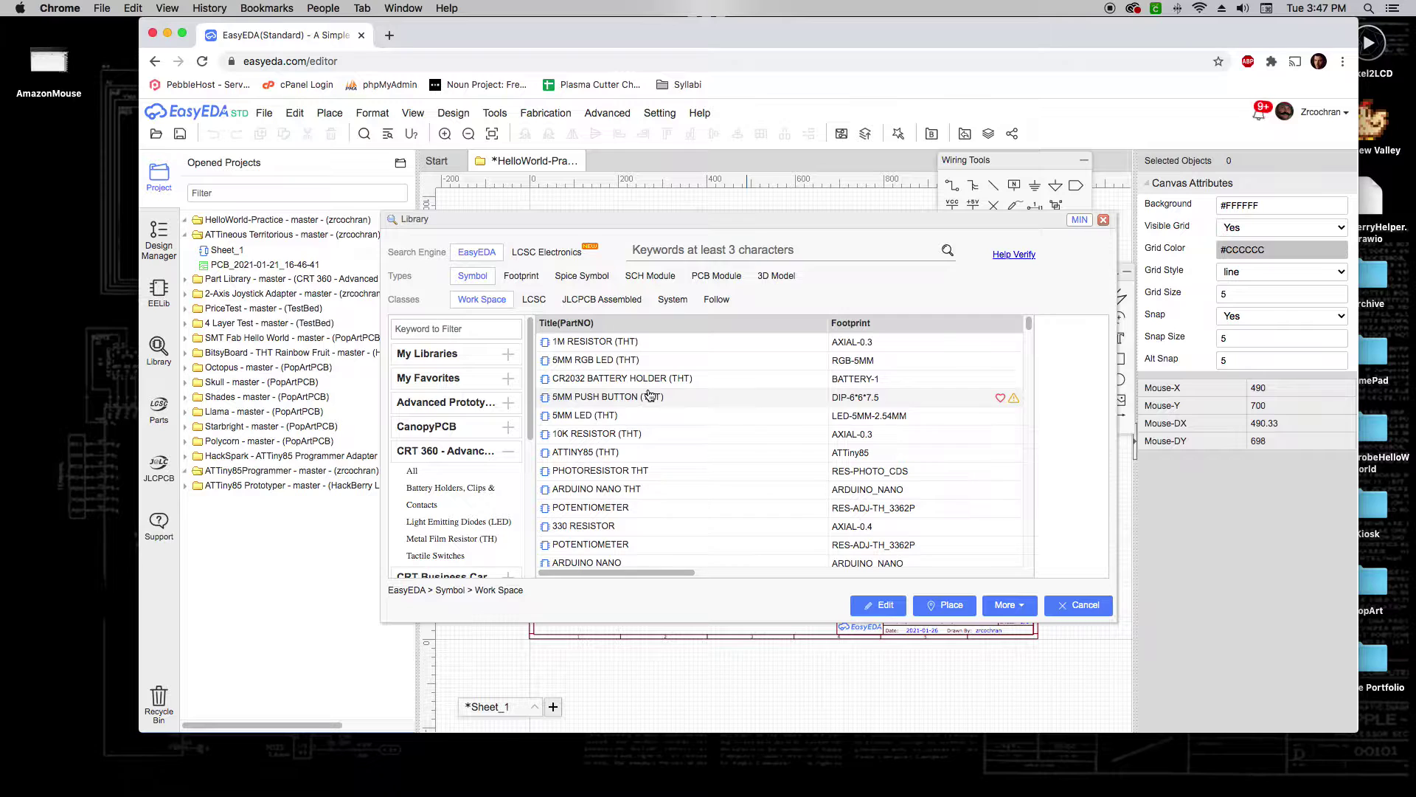
left_click(448, 472)
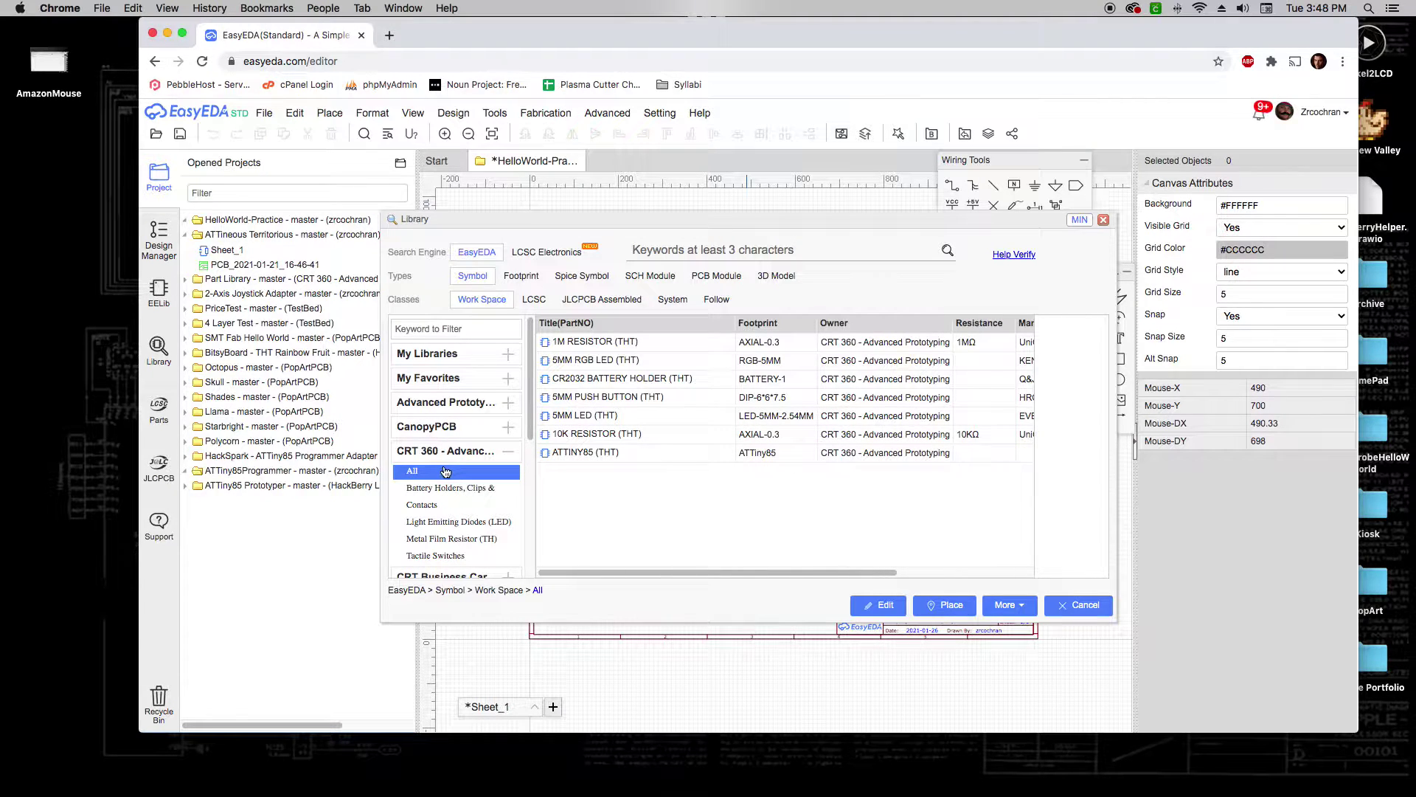
left_click(533, 302)
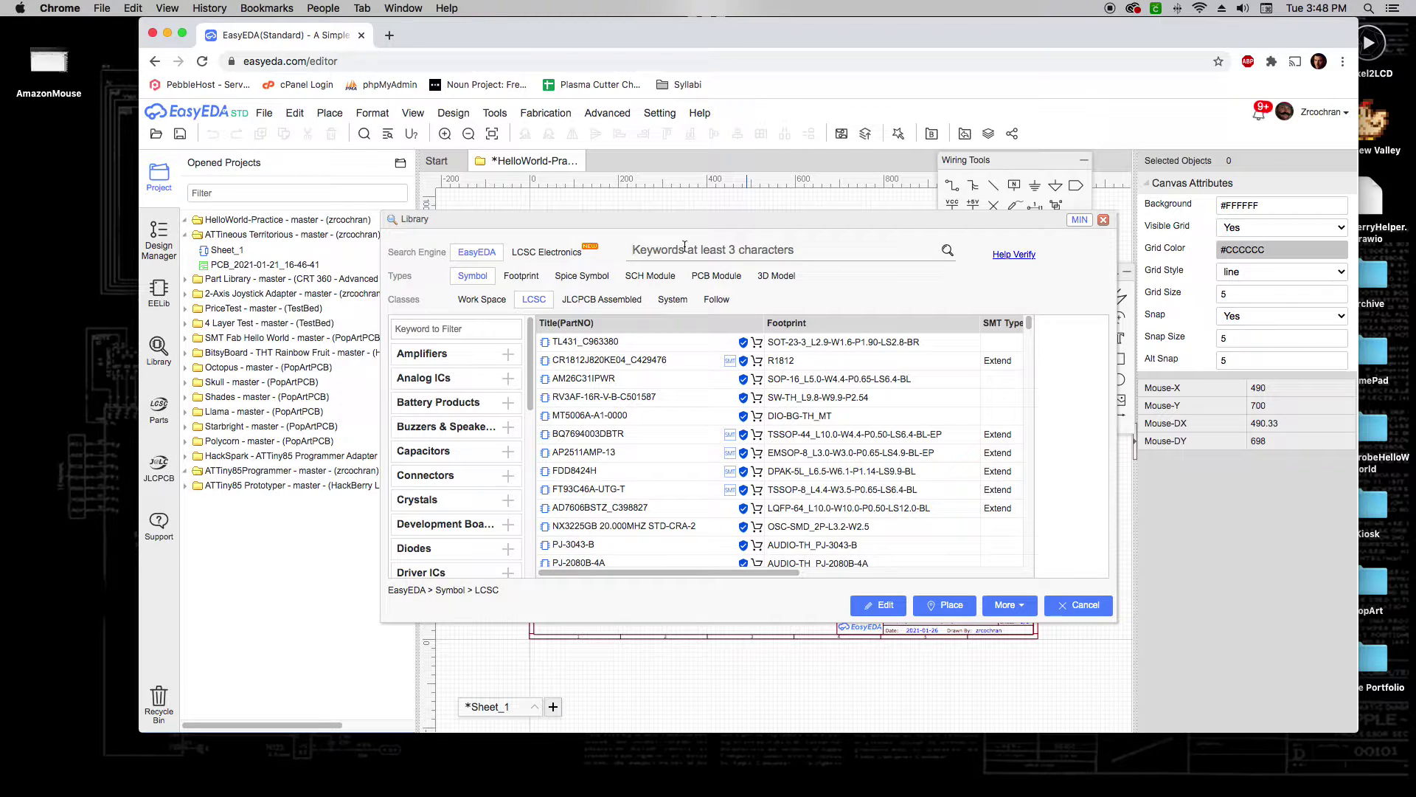
Search the symbol library for servo and preview the Motor_Servo part in the System class.
type("servo")
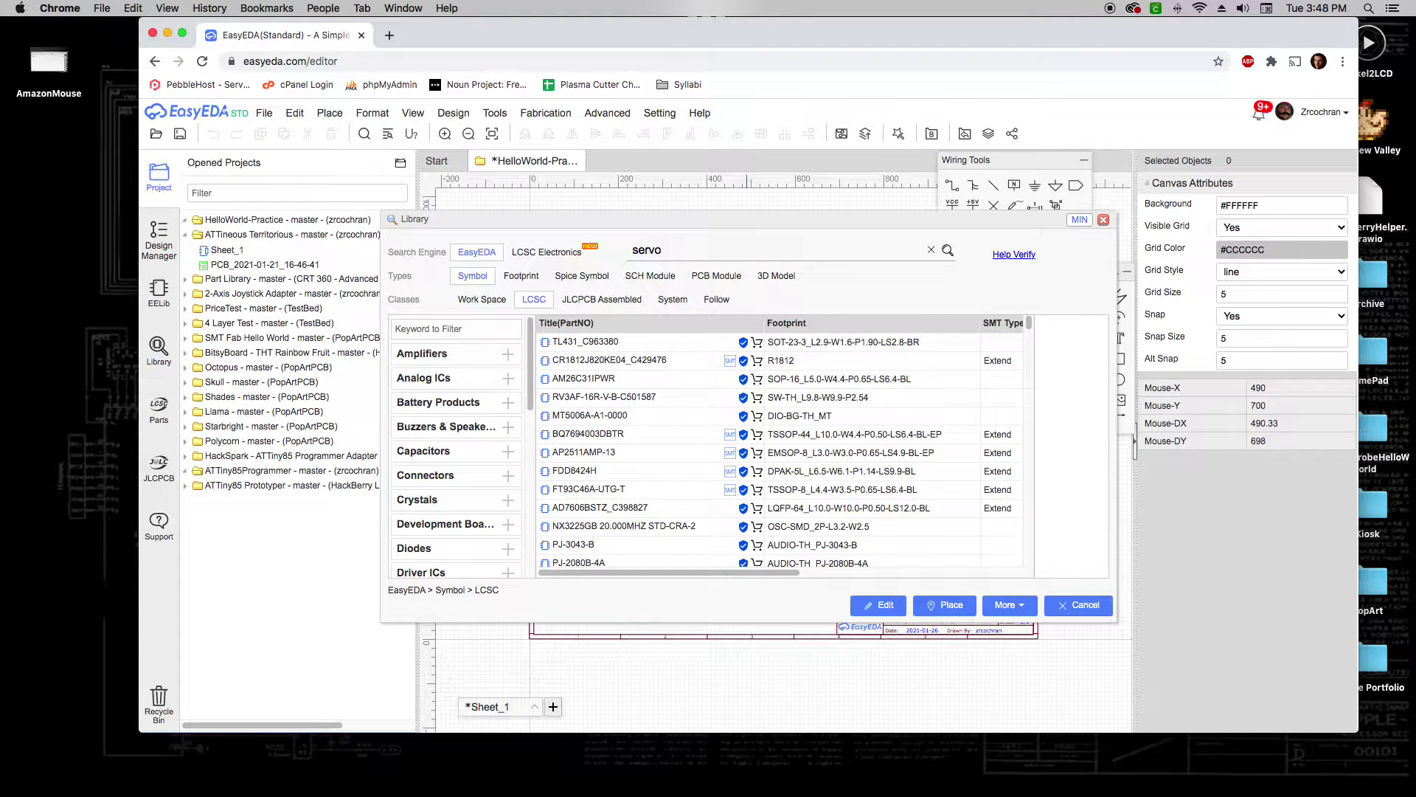
key("Return")
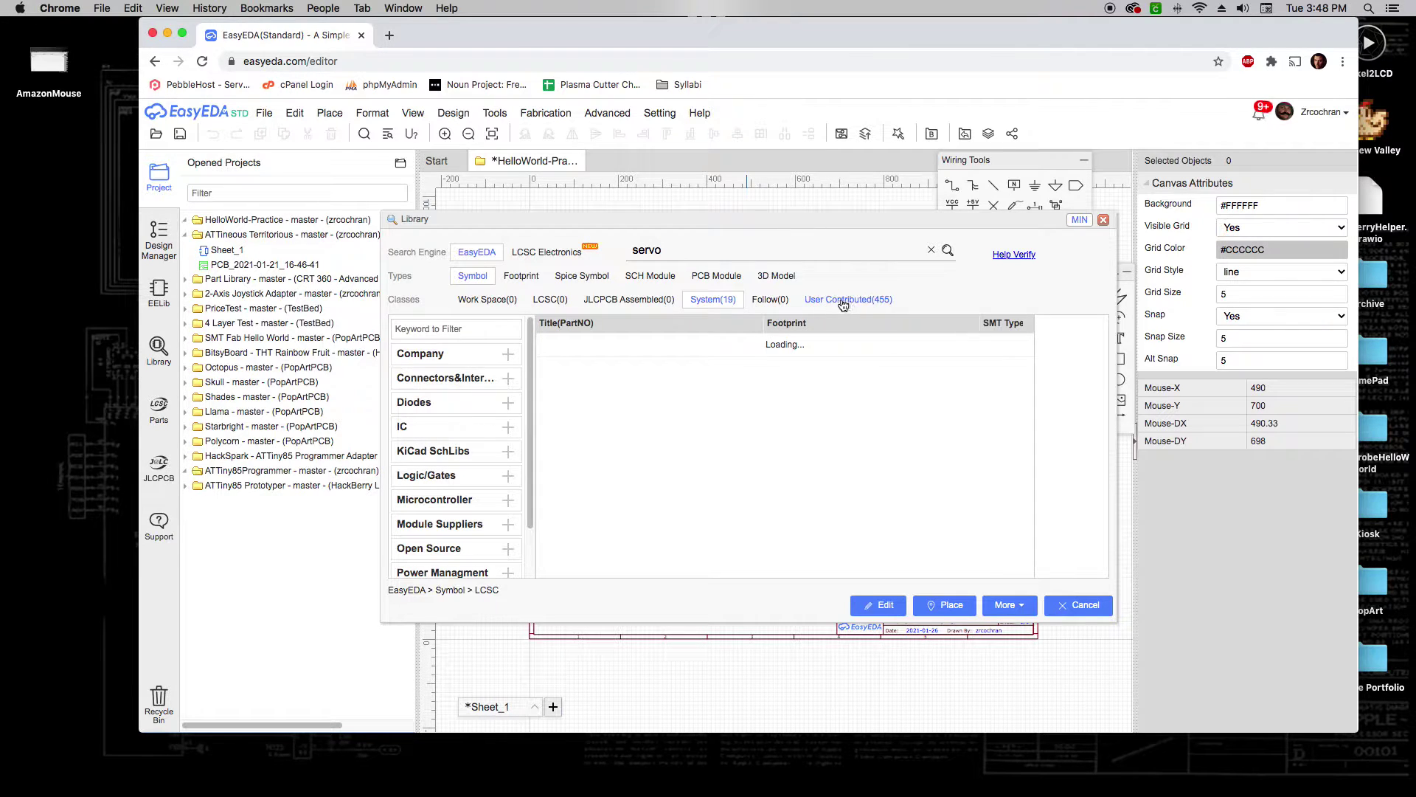
left_click(706, 302)
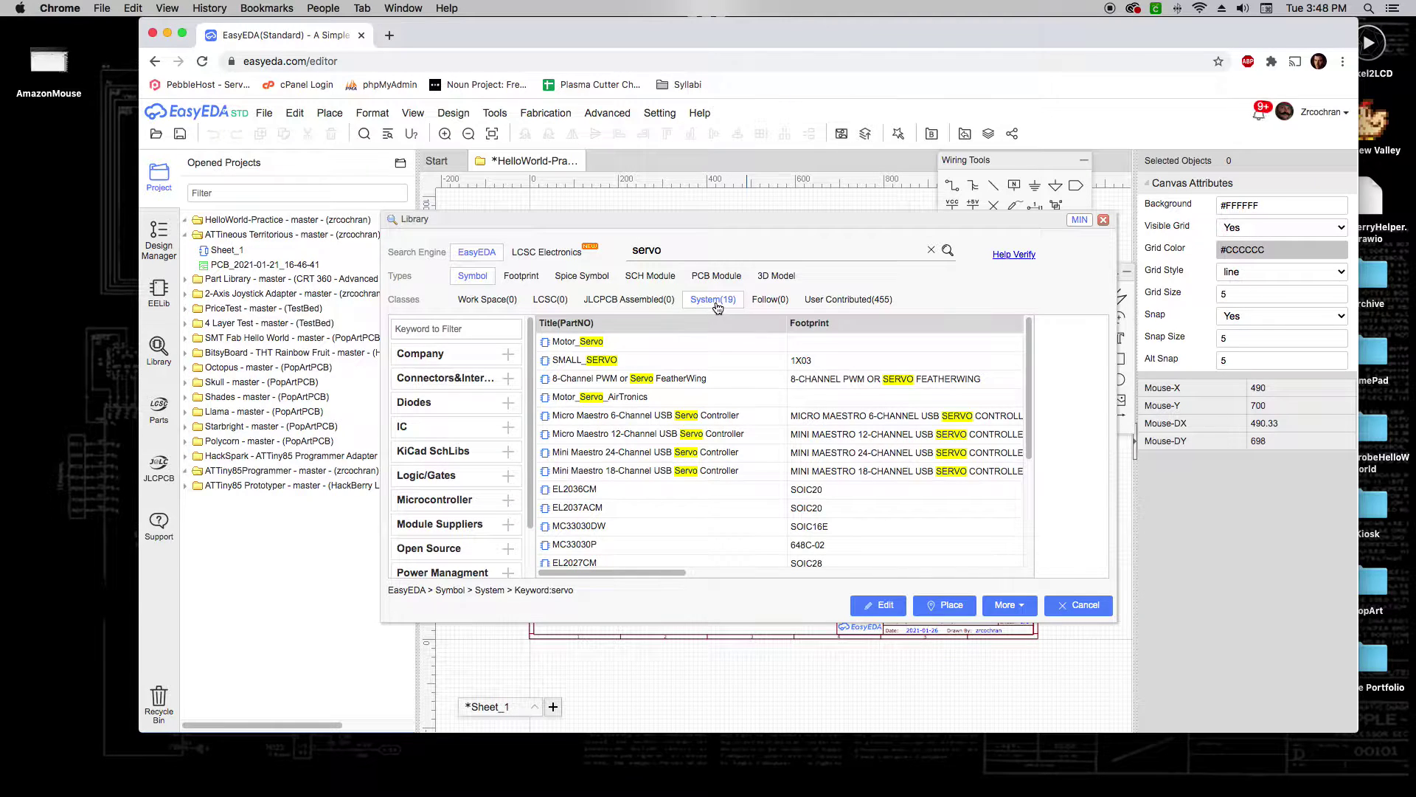
left_click(752, 342)
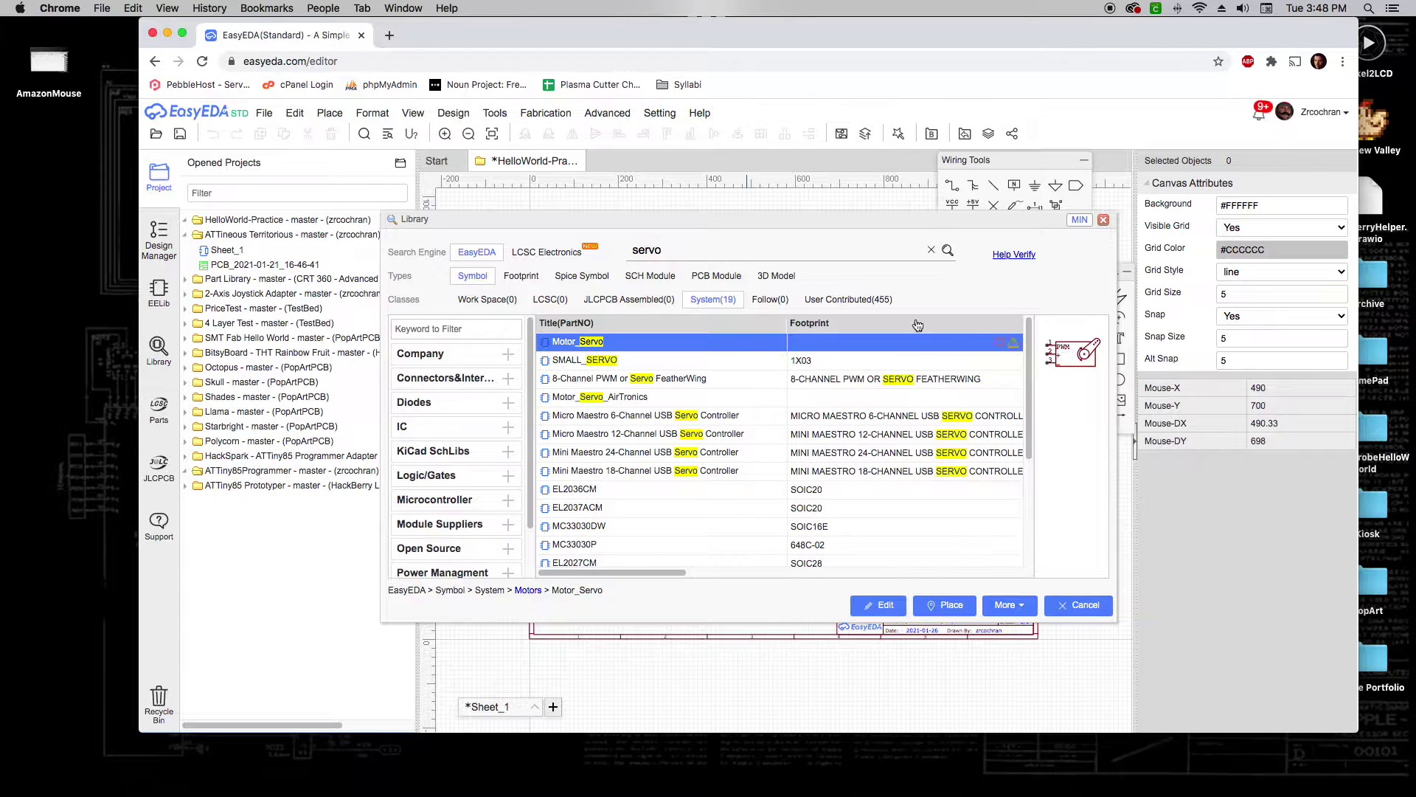
Search the library for 10k resistor, preview the 10KOHM-1_4W-1%(PTH)HORIZ-KIT and 10K_LINEAR_SLIDE_POT_SMALL parts, and close the library.
double_click(696, 251)
key("BackSpace")
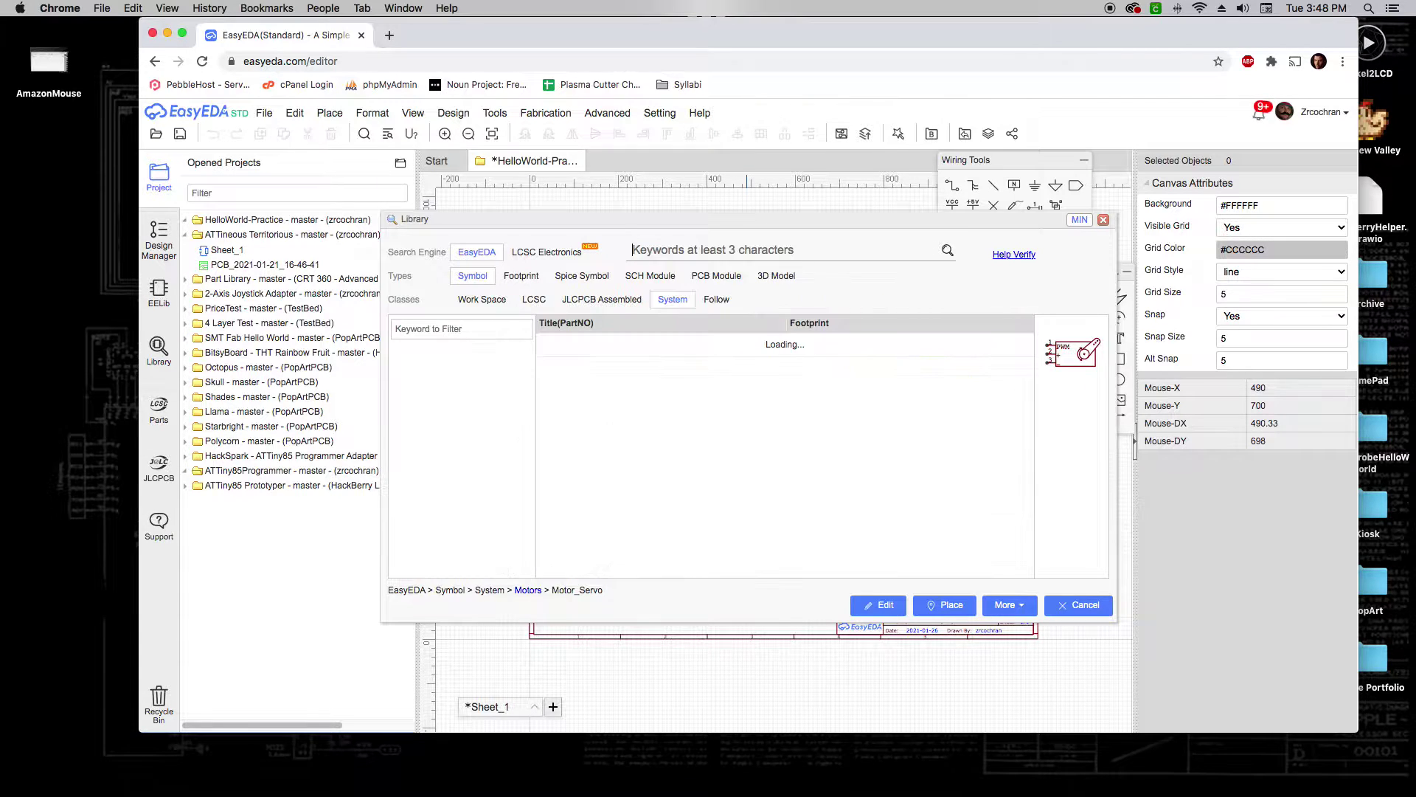
type("10")
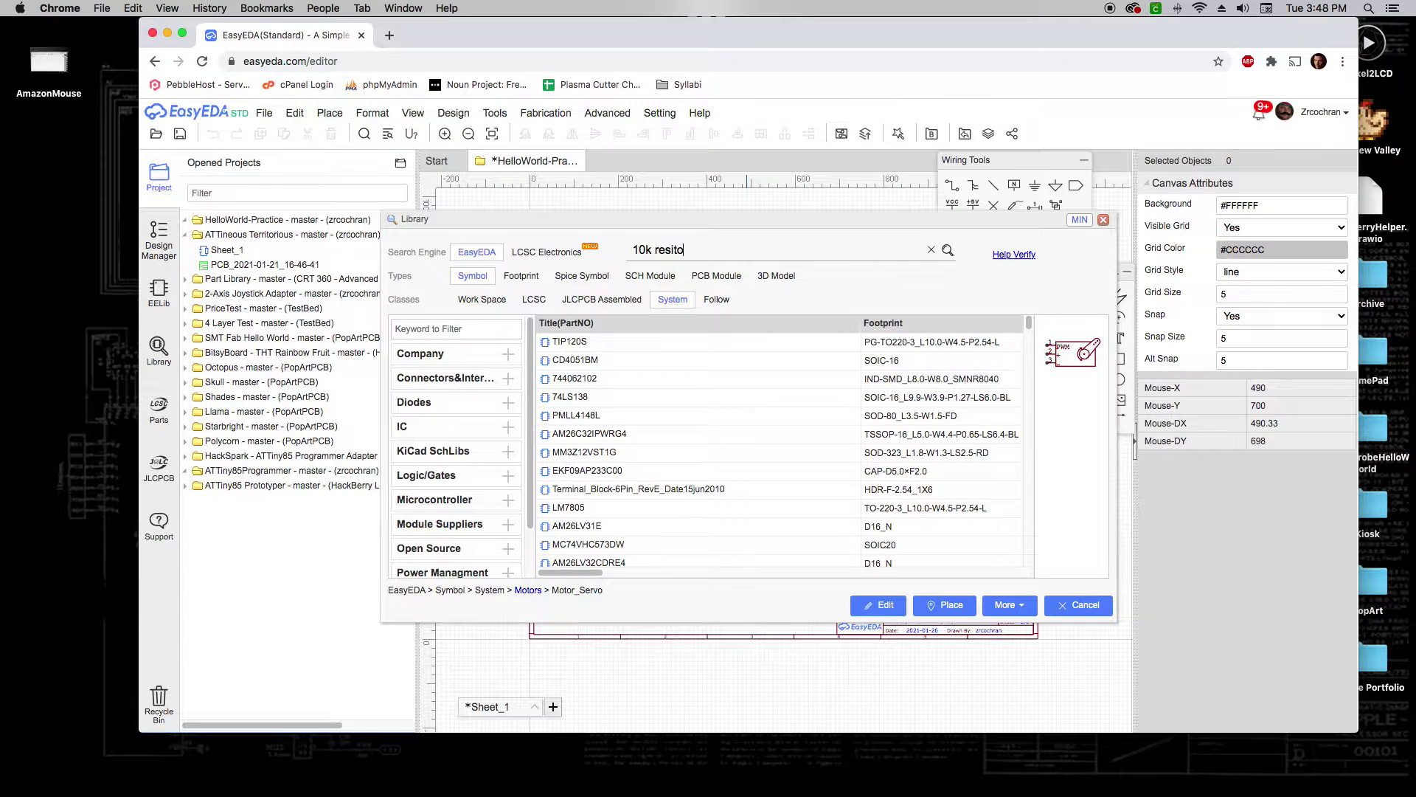
type("k resistor")
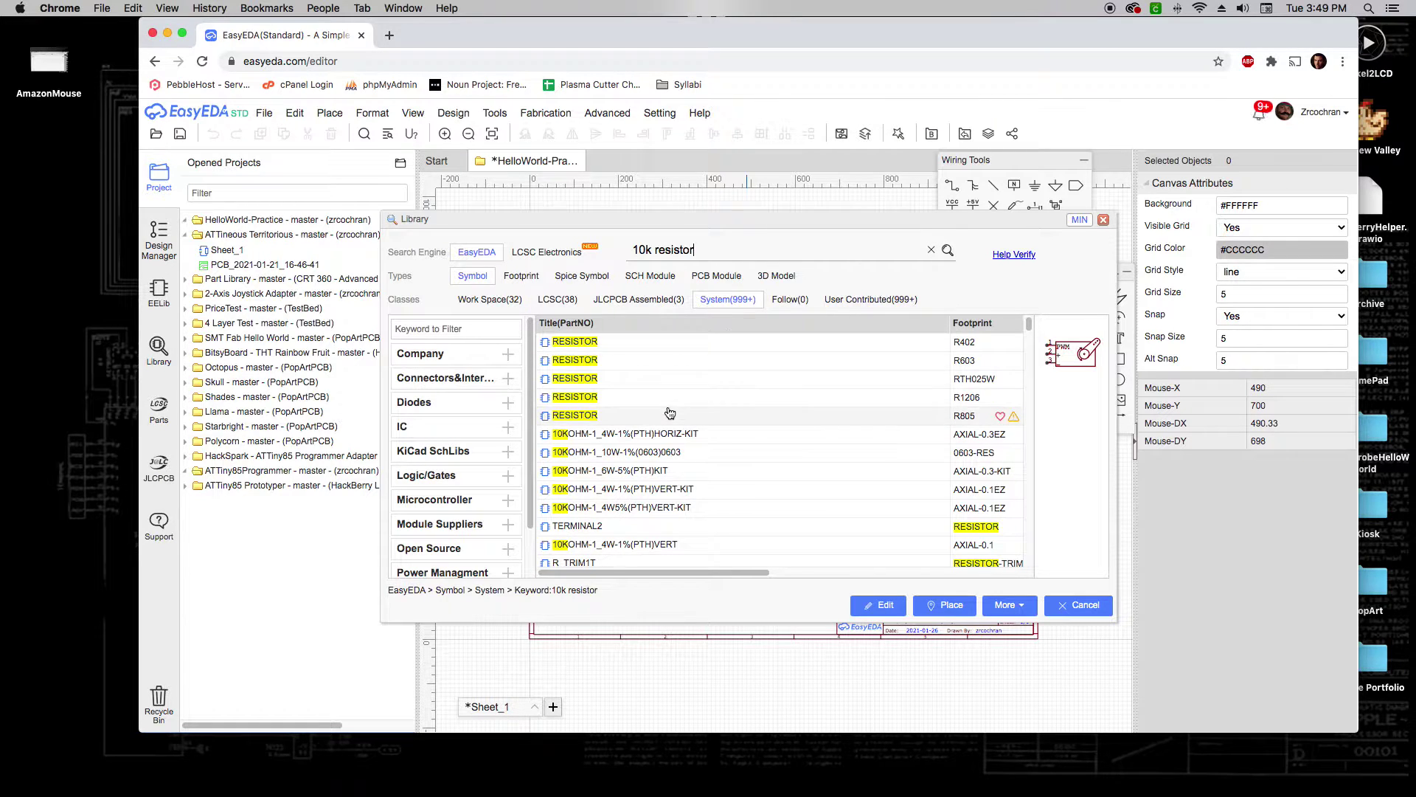
left_click(607, 436)
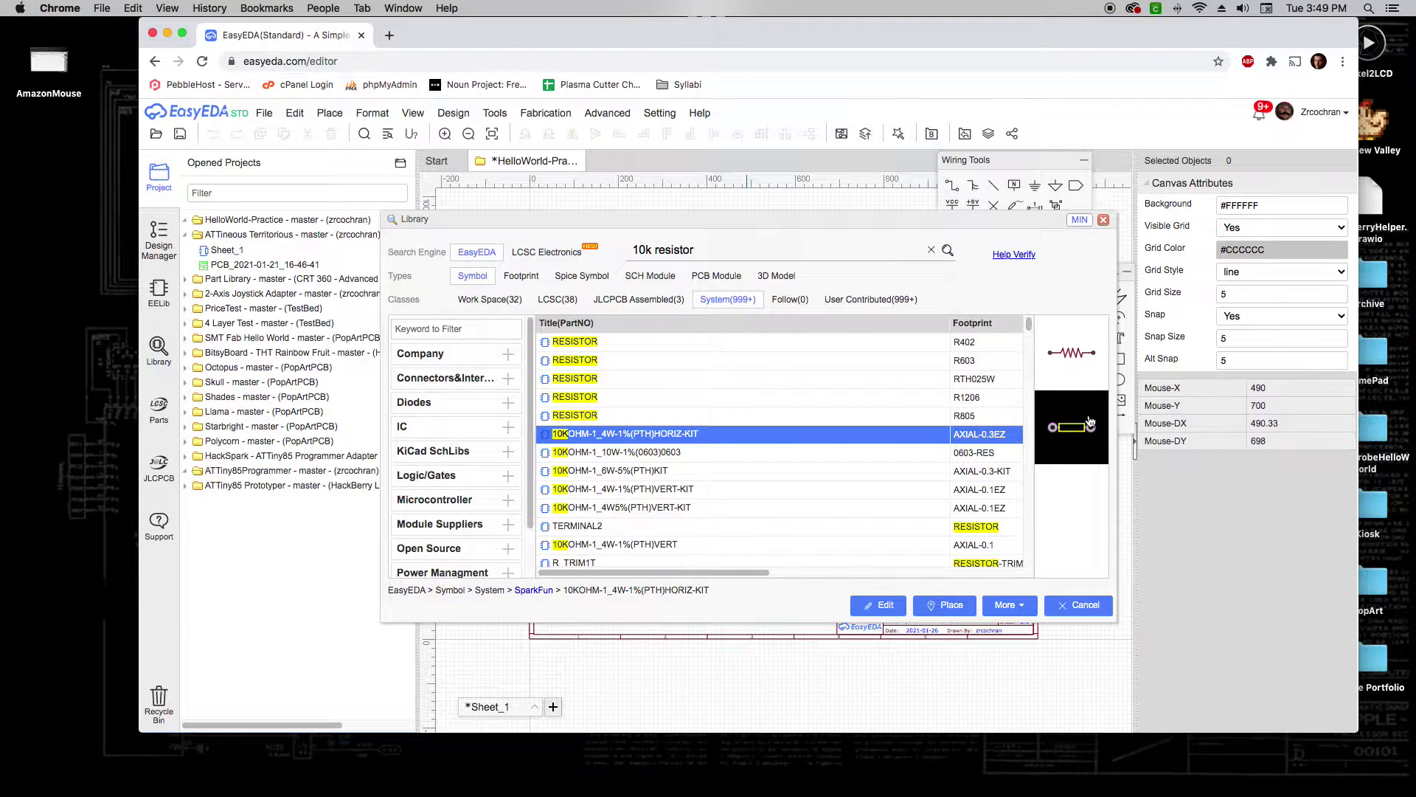
scroll(655, 528, "down", 2)
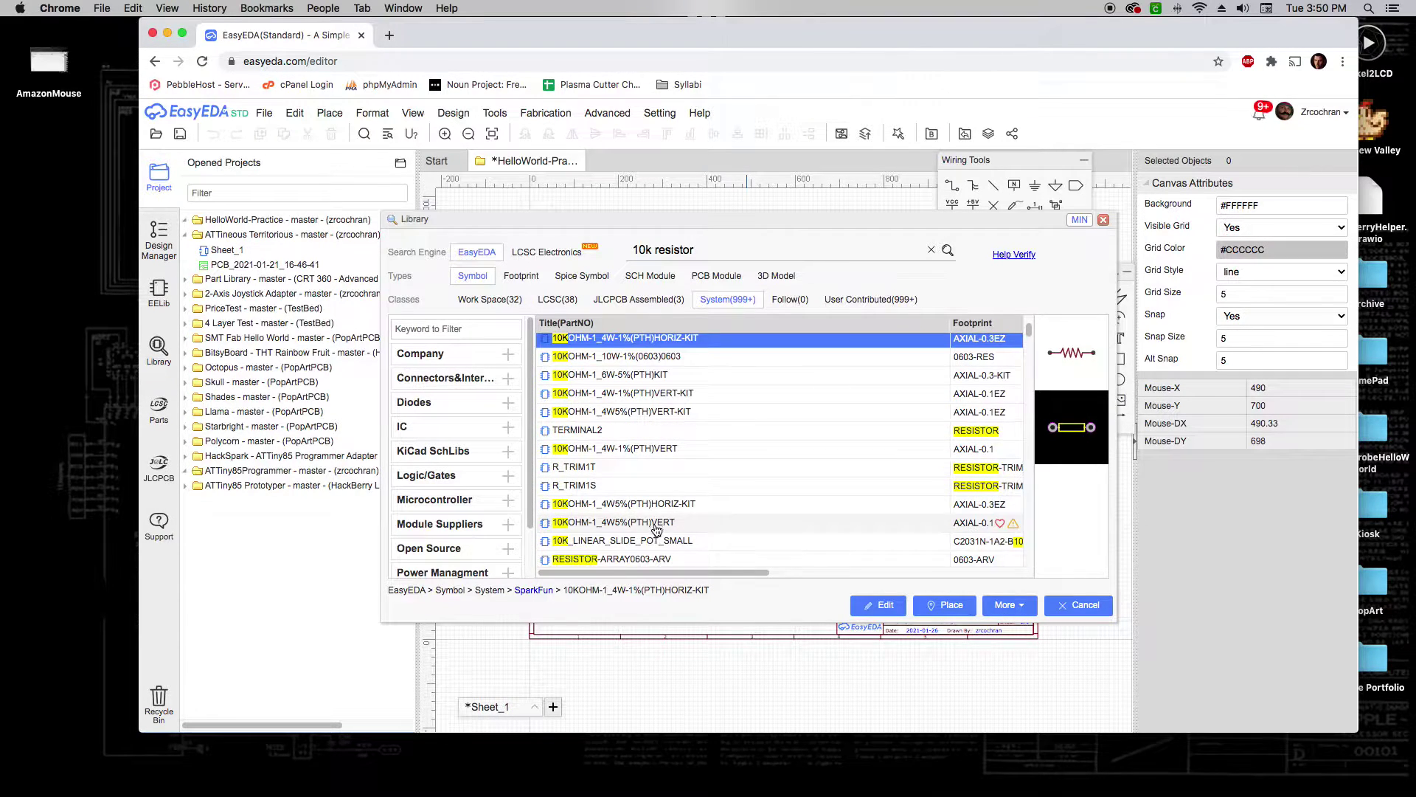
left_click(658, 540)
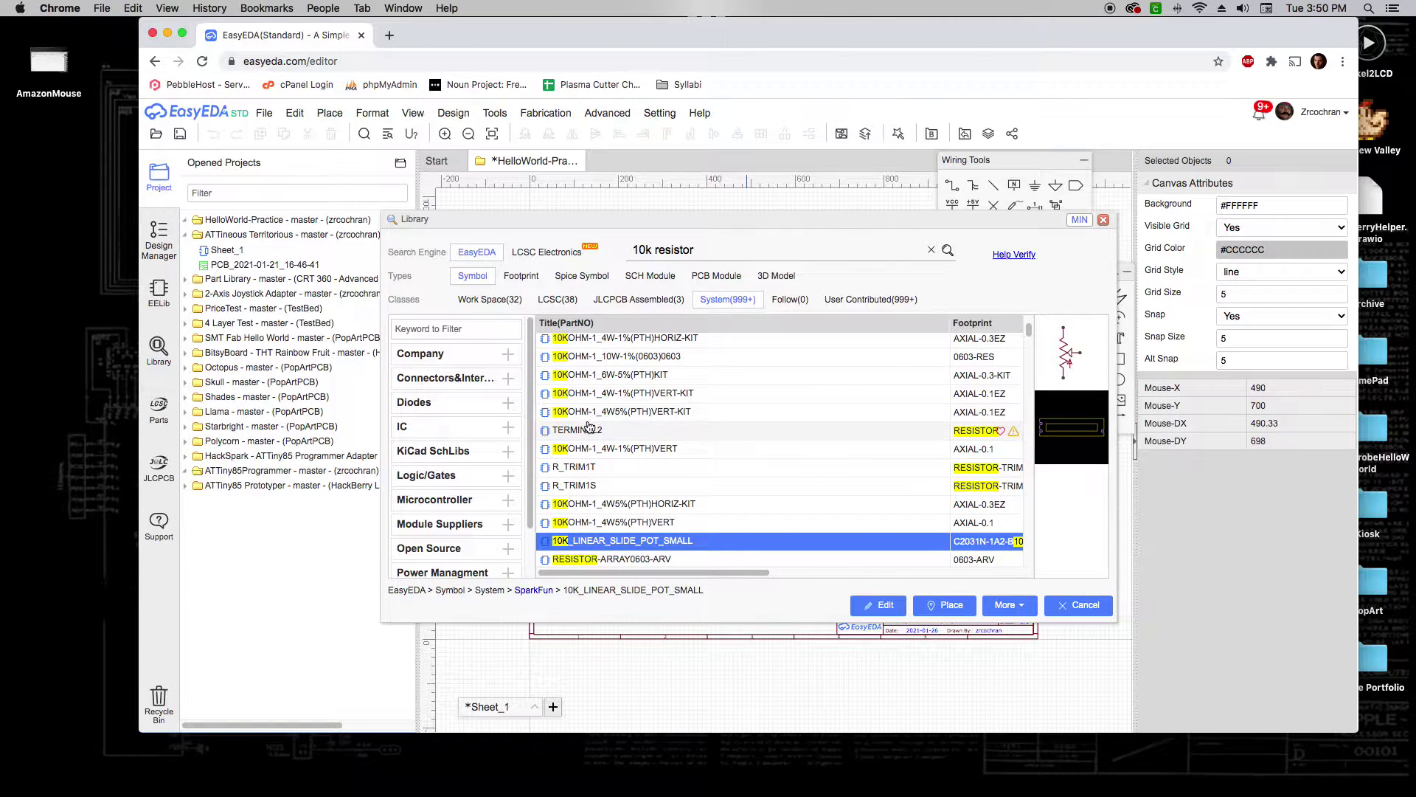
left_click(1085, 606)
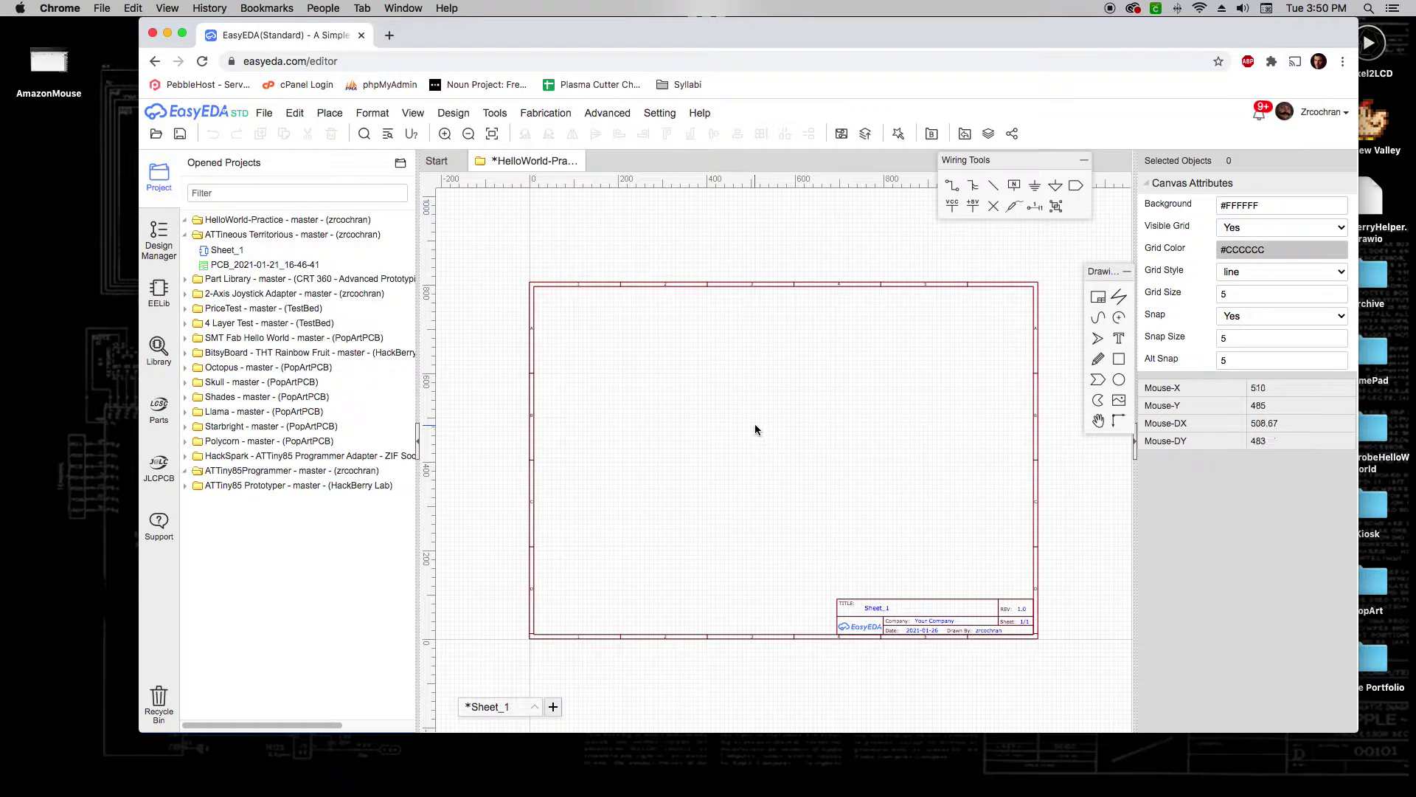
Search the symbol library for attiny85, list the Work Space matches, and clear the search keyword.
key("shift+f")
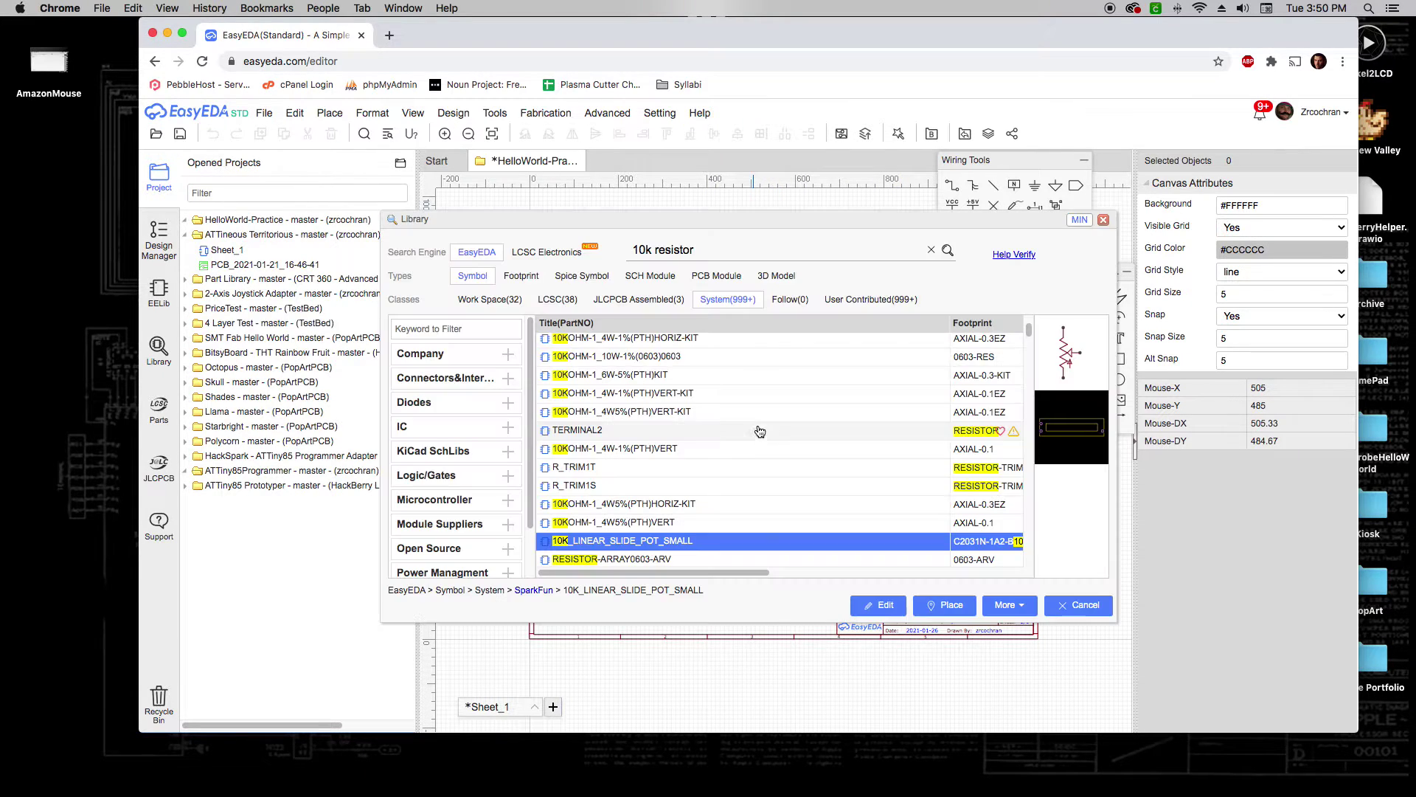
triple_click(706, 249)
key("BackSpace")
type("at")
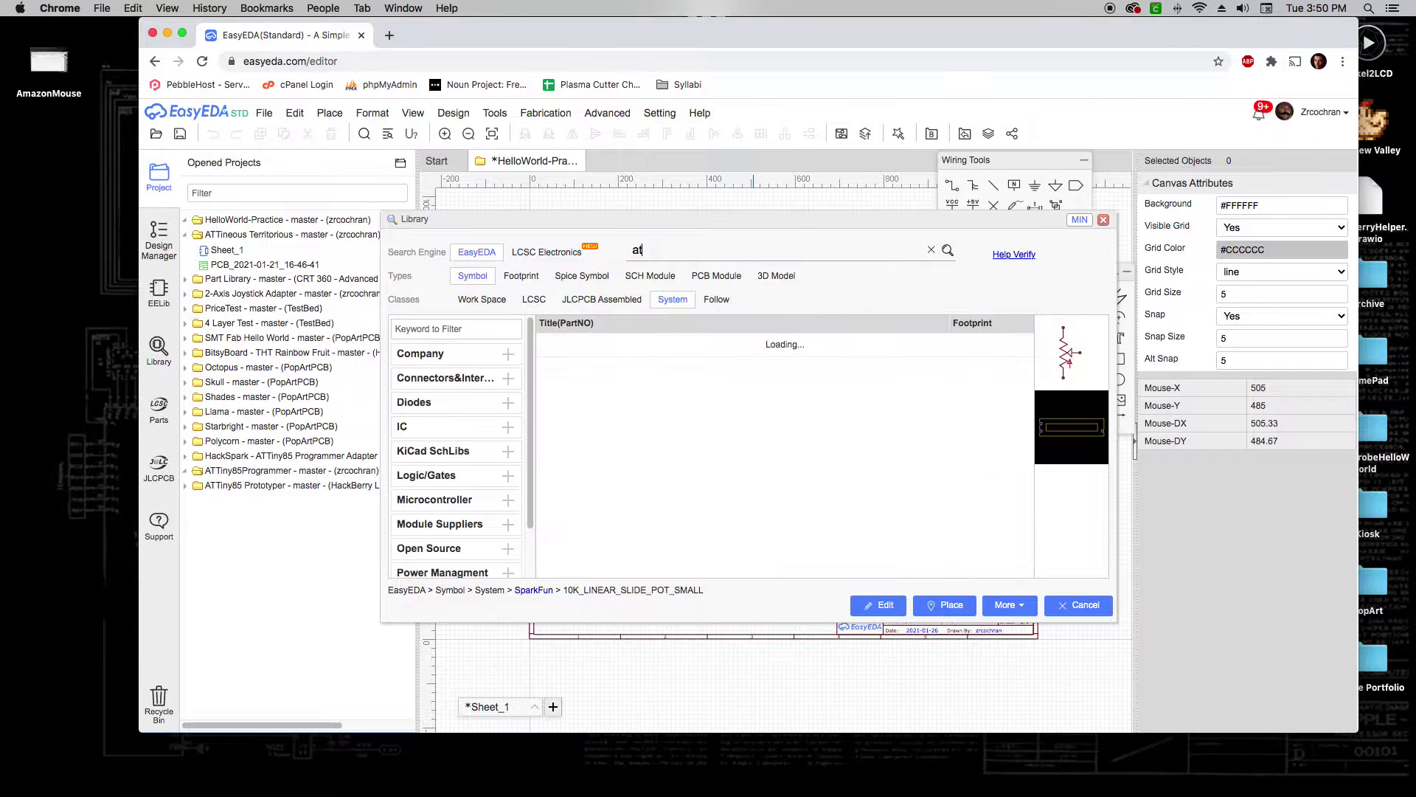
type("tiny8")
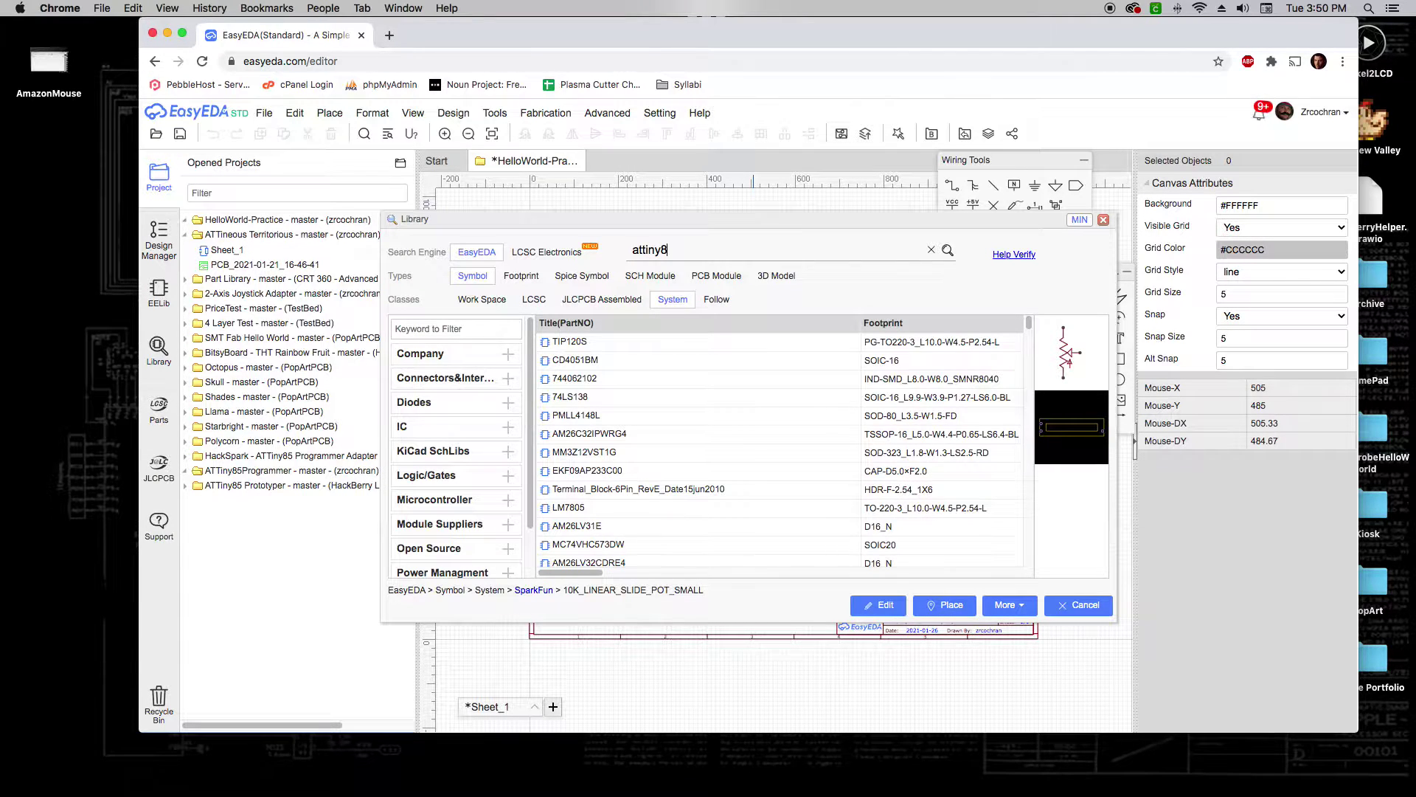
type("5")
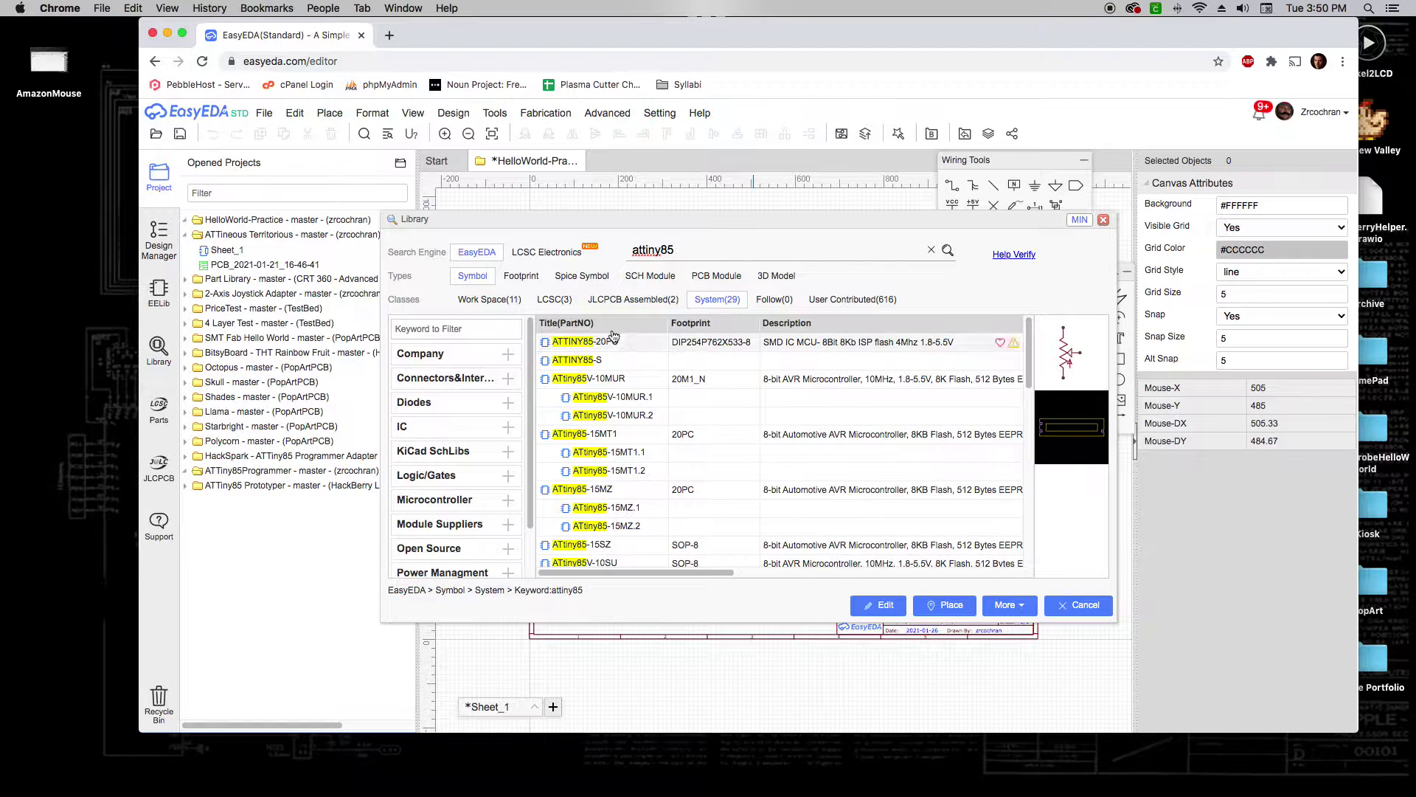
left_click(515, 301)
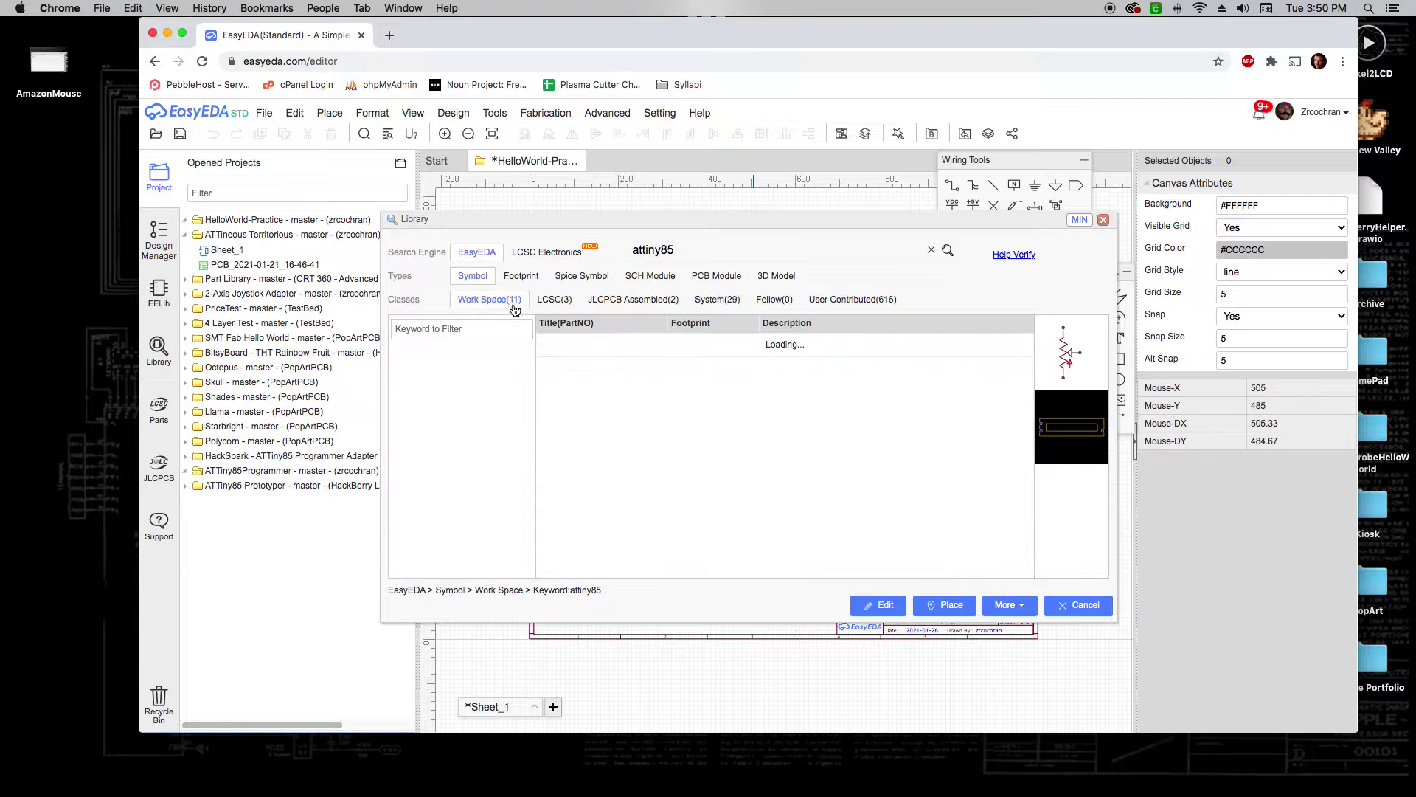
left_click(452, 450)
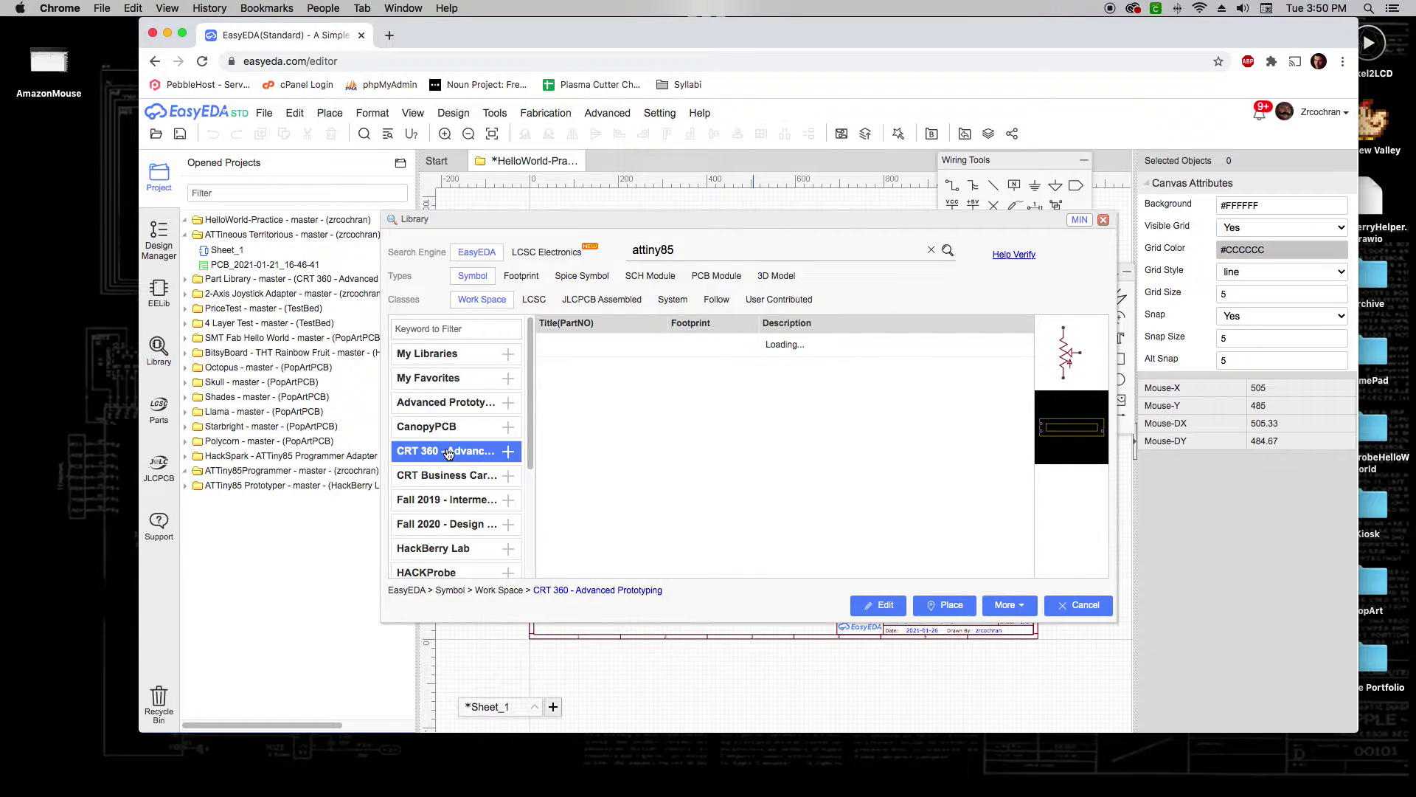
left_click(496, 474)
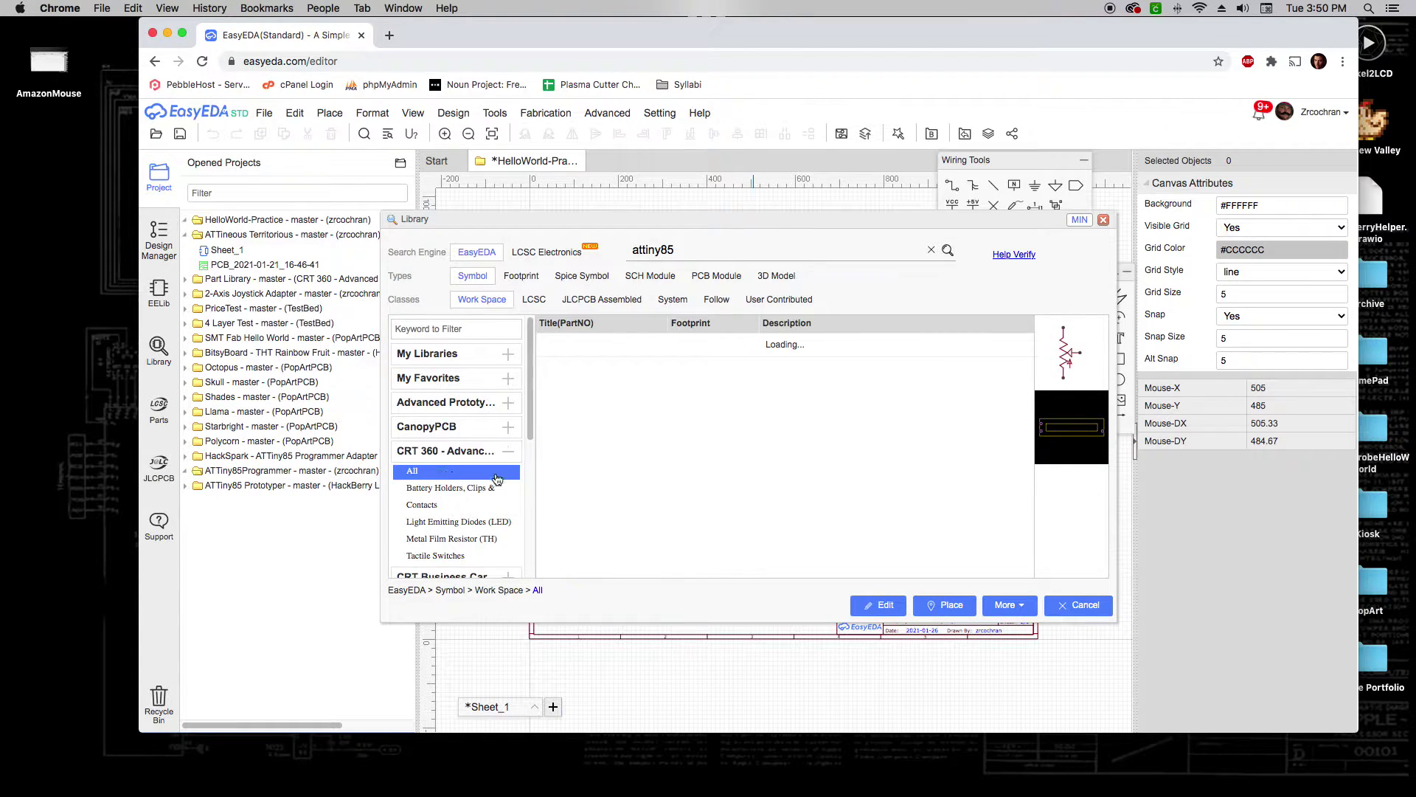
left_click(931, 250)
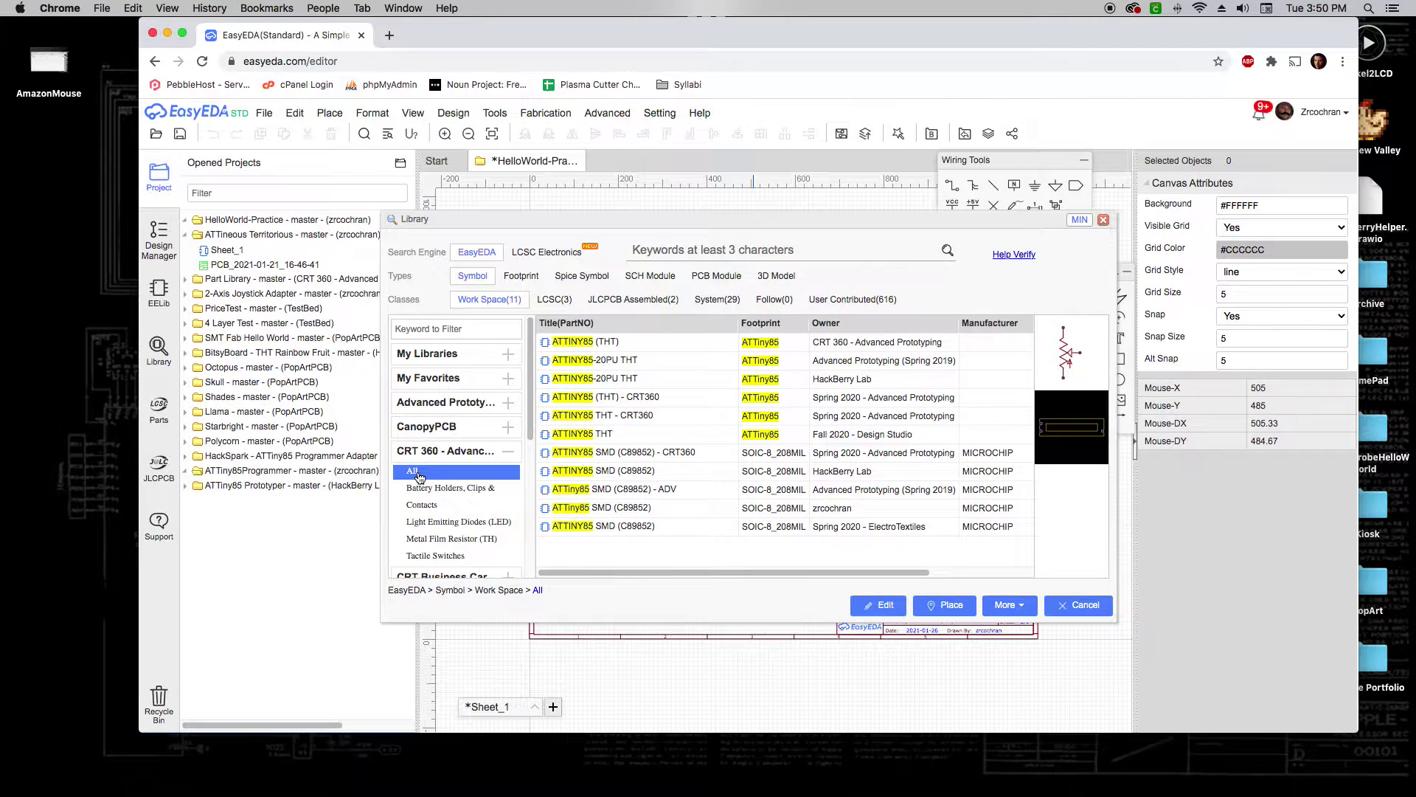
Place one ATTINY85 (THT) symbol from CRT 360 - Advanced Prototyping in the upper-left area of the schematic sheet.
left_click(657, 341)
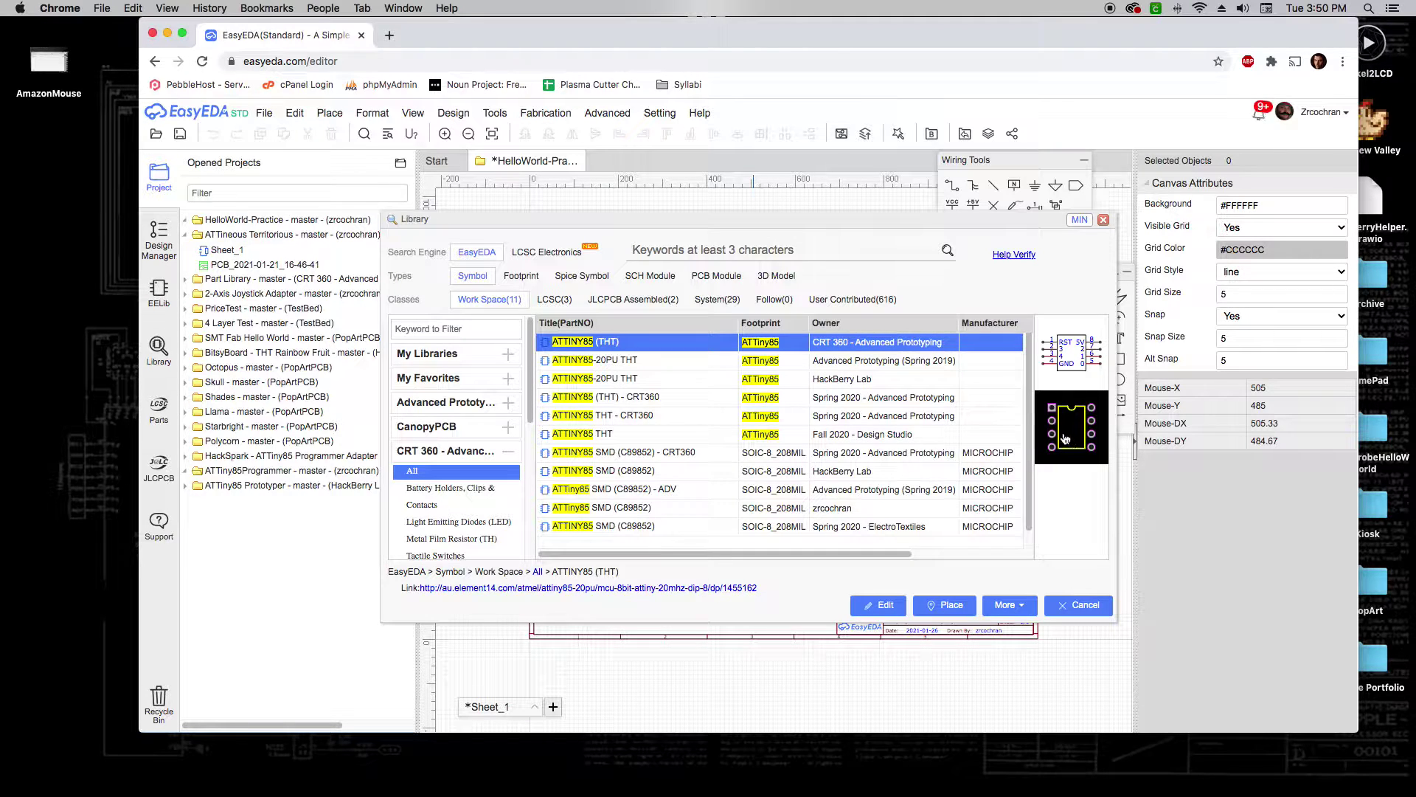
left_click(951, 606)
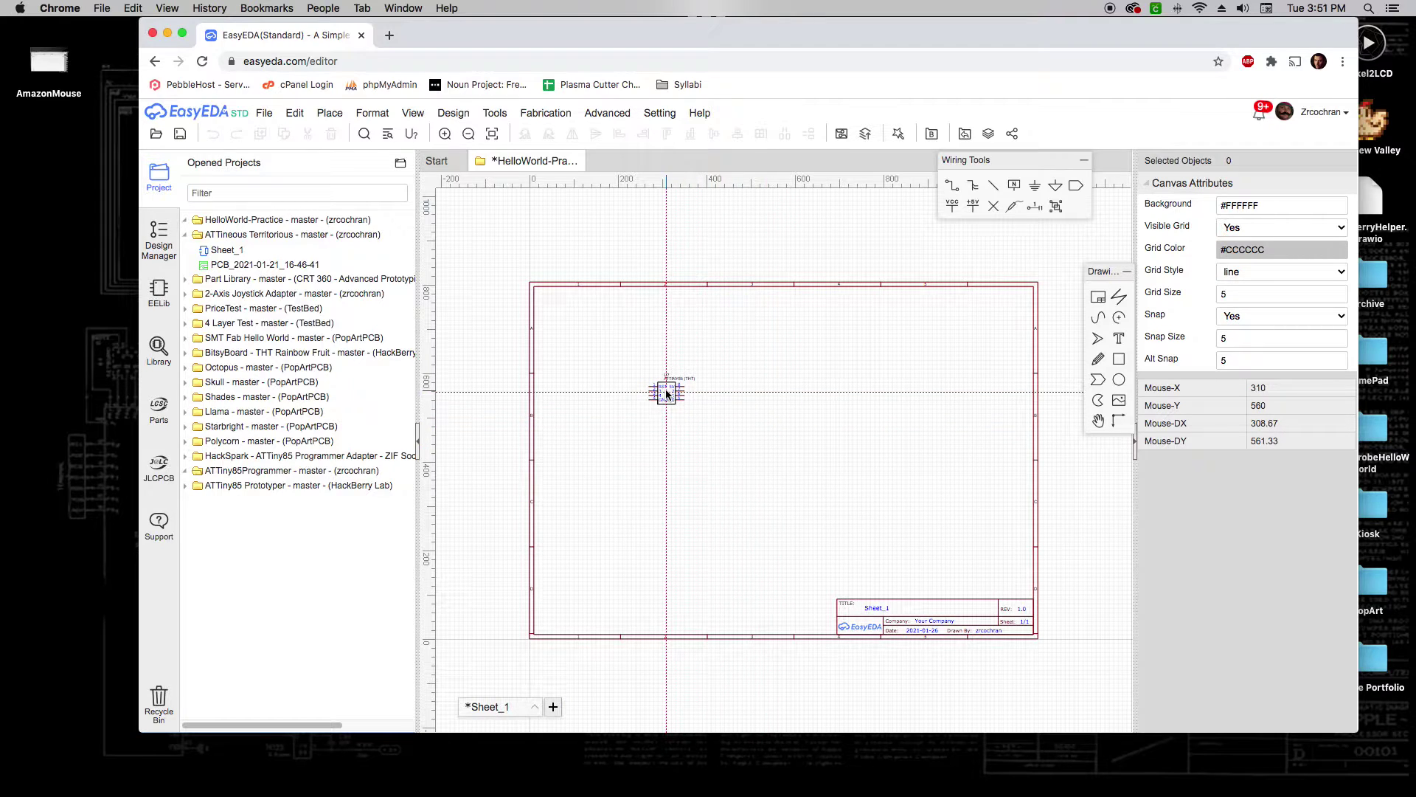
left_click(666, 391)
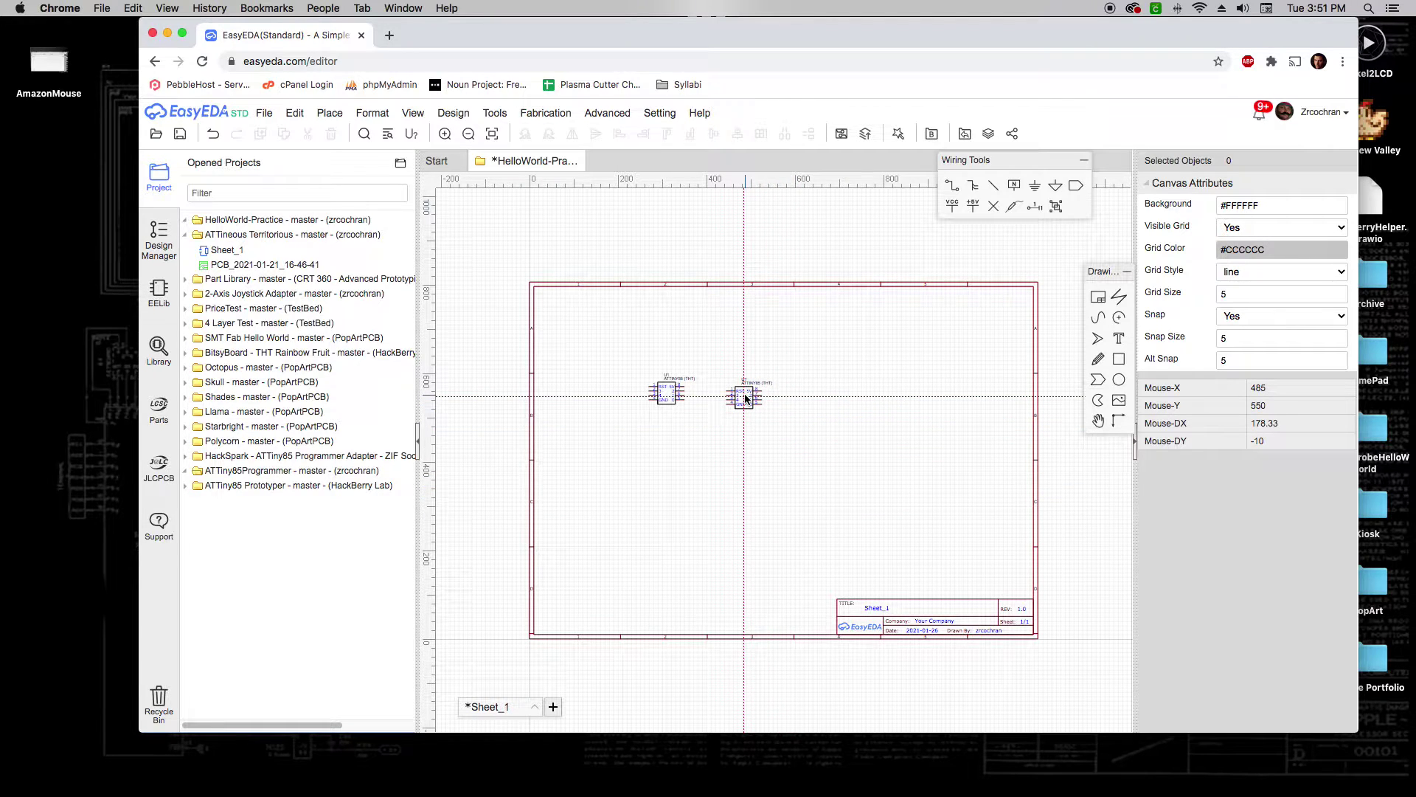
key("Escape")
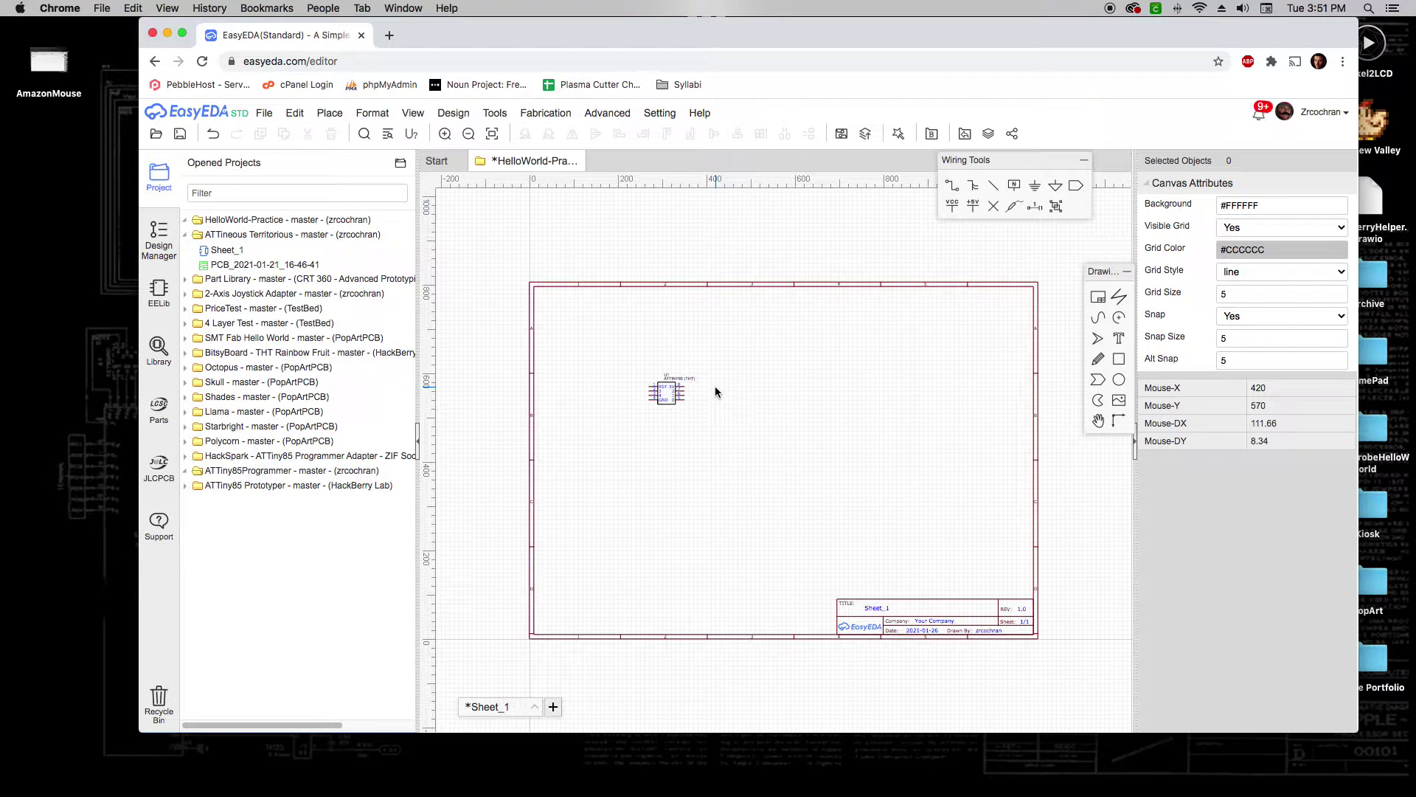
Search the symbol library for cr2032 and place one CR2032 BATTERY HOLDER (THT) from CRT 360 - Advanced Prototyping beside the ATtiny85.
key("shift+f")
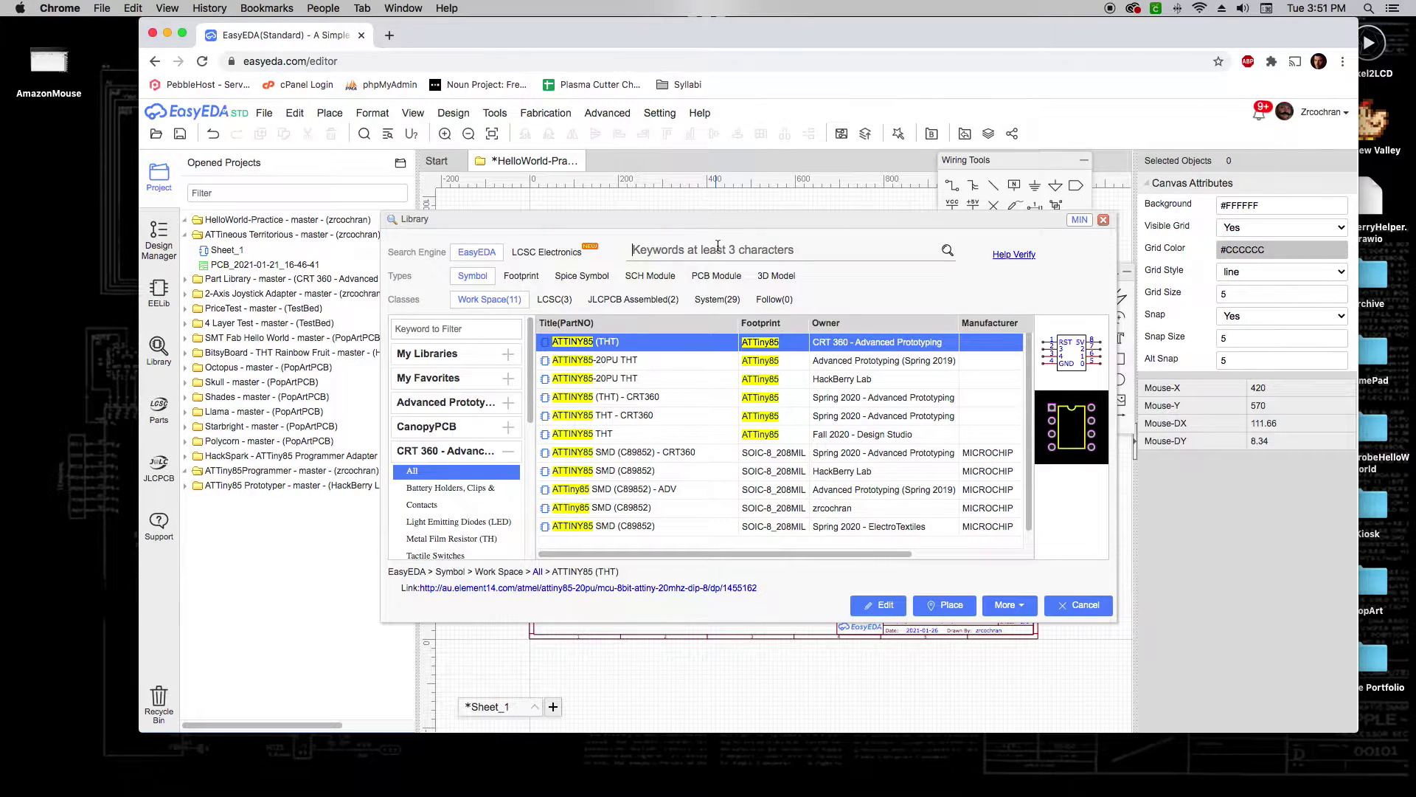
type("cr2032")
key("Return")
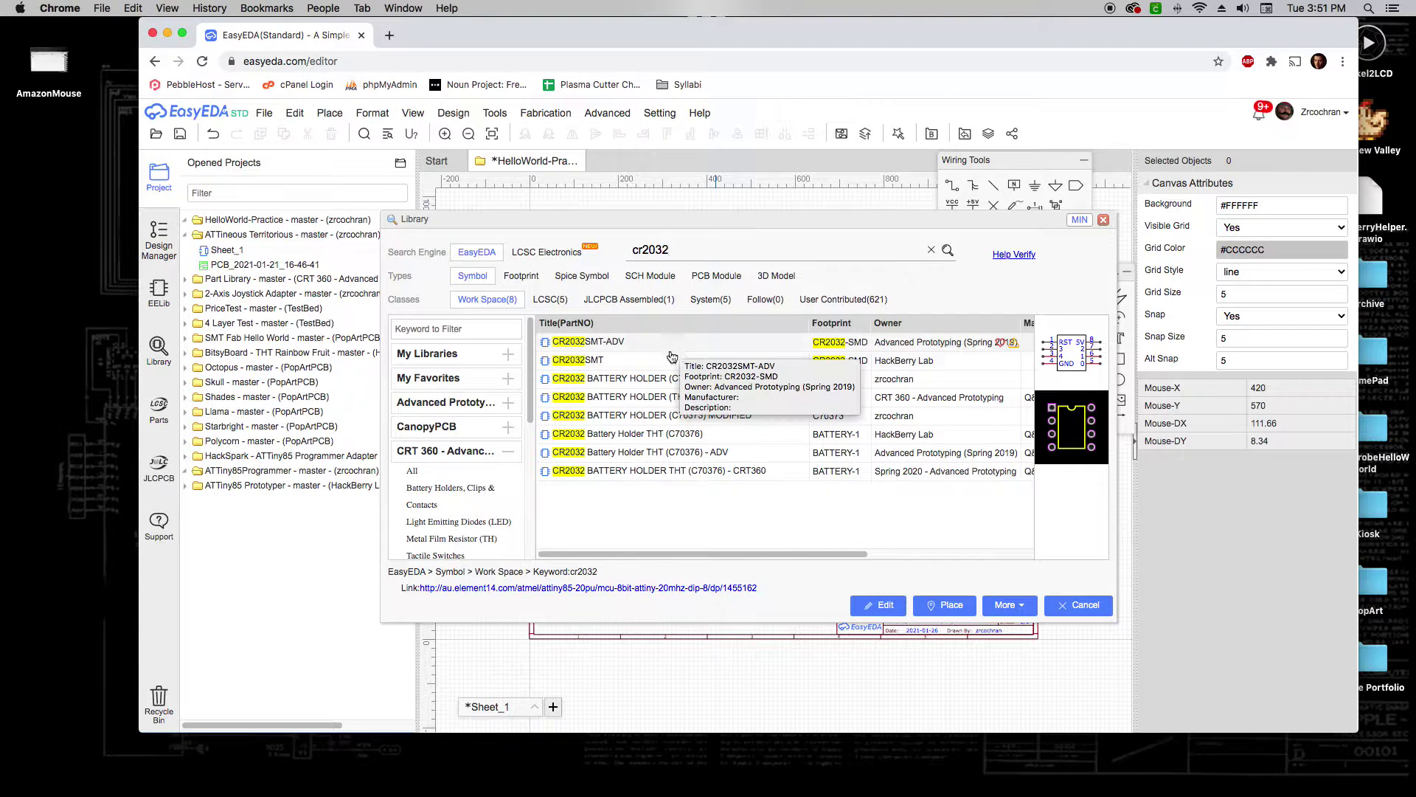
left_click(666, 399)
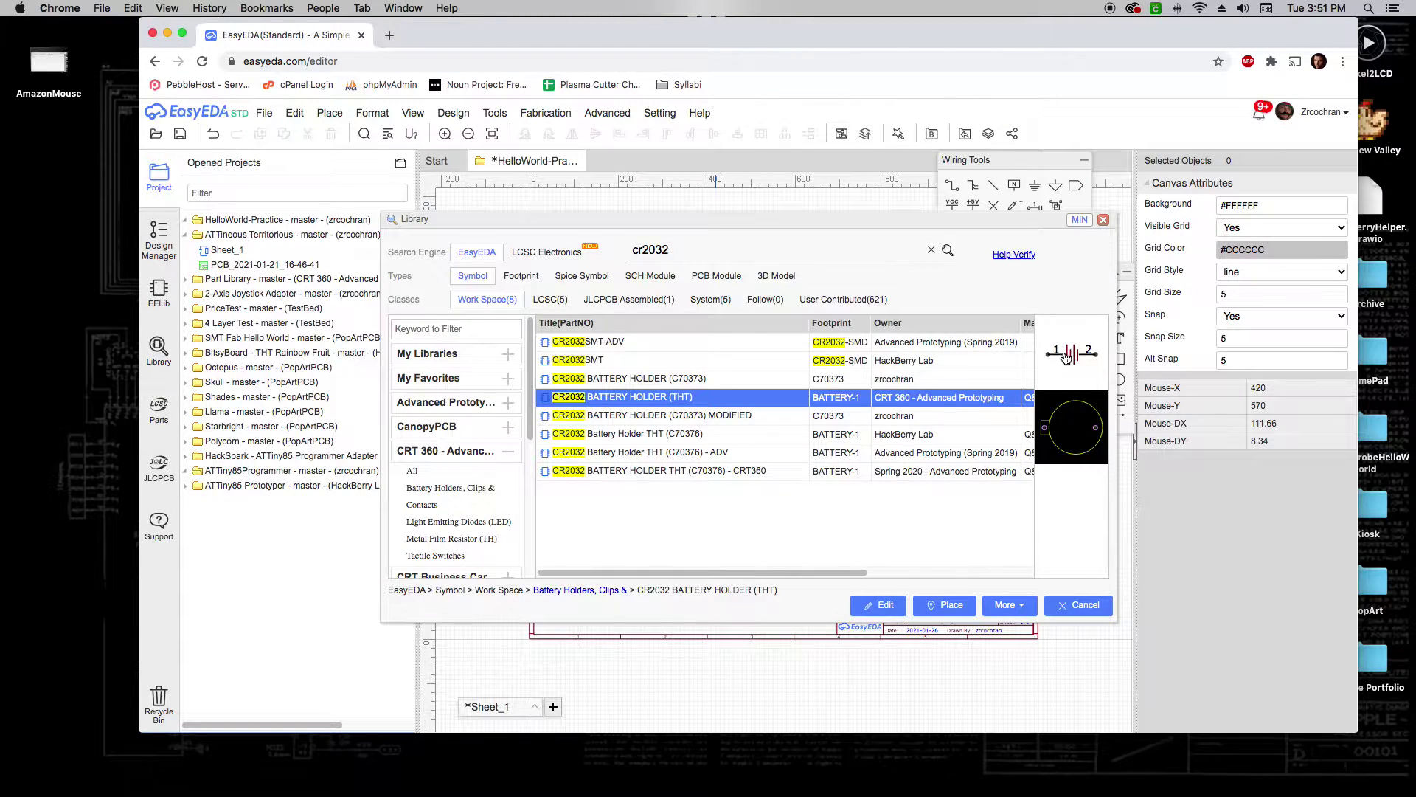
left_click(947, 605)
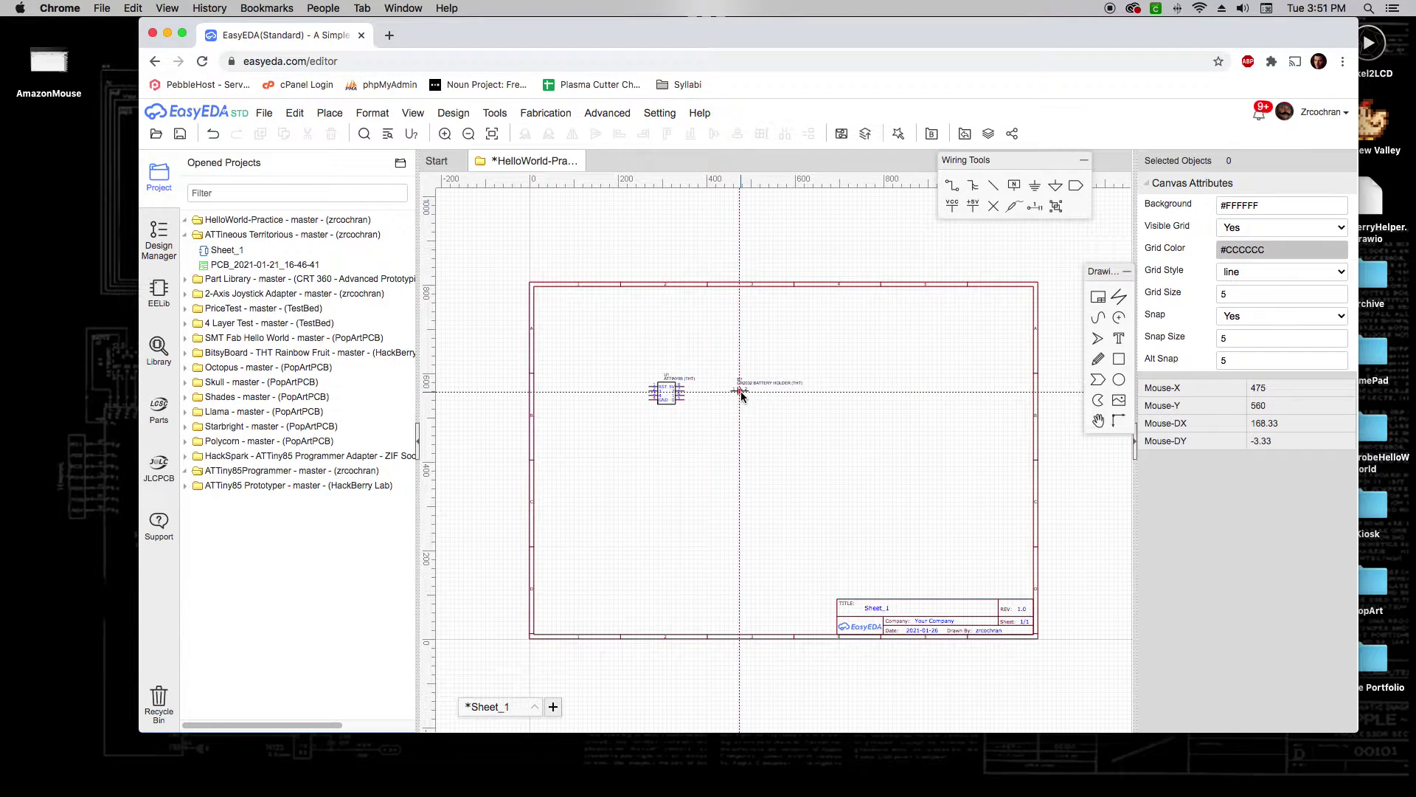
left_click(741, 395)
key("Escape")
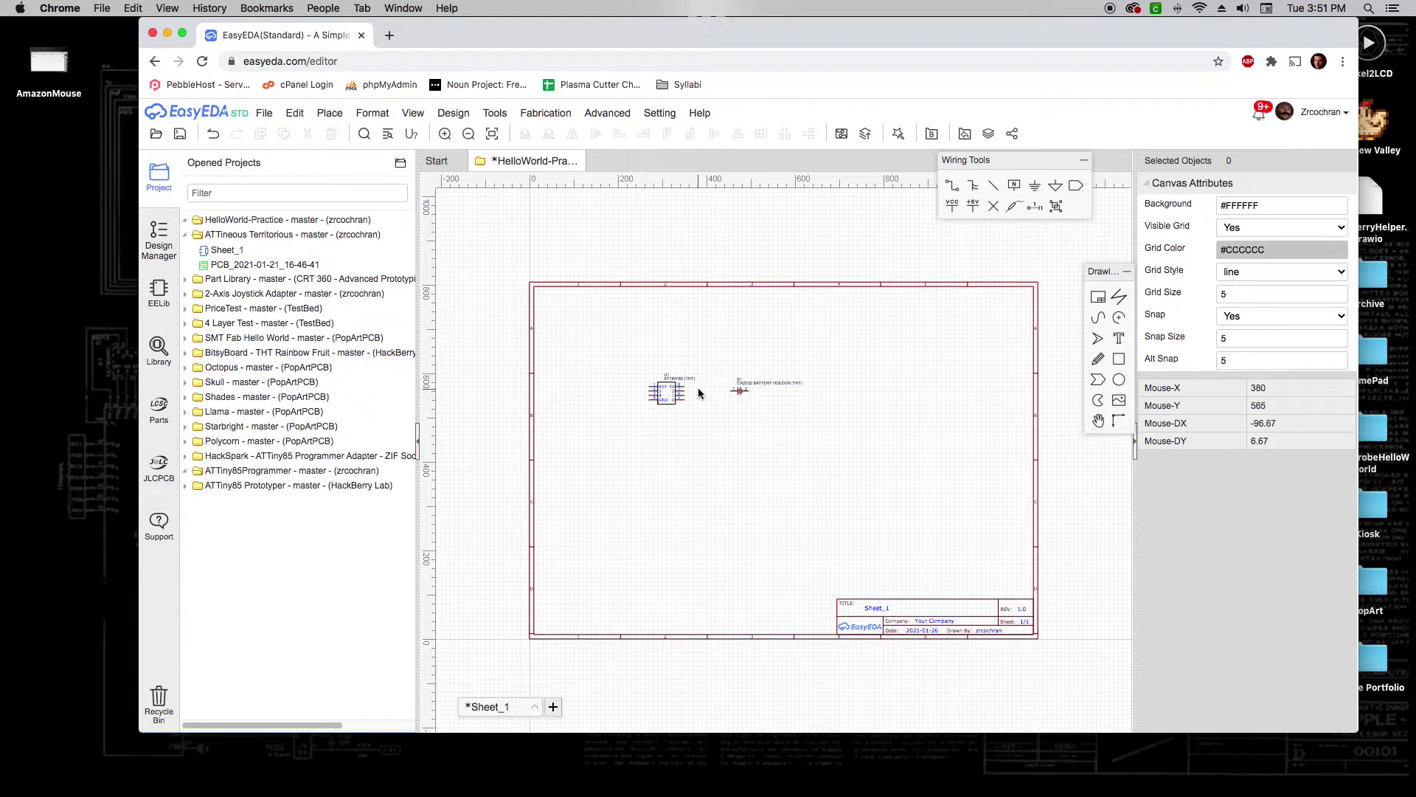
Search the symbol library for pushbutton and place one 5MM PUSHBUTTON with the DIP-6*6*7.5 footprint below the battery holder.
key("shift+f")
double_click(673, 248)
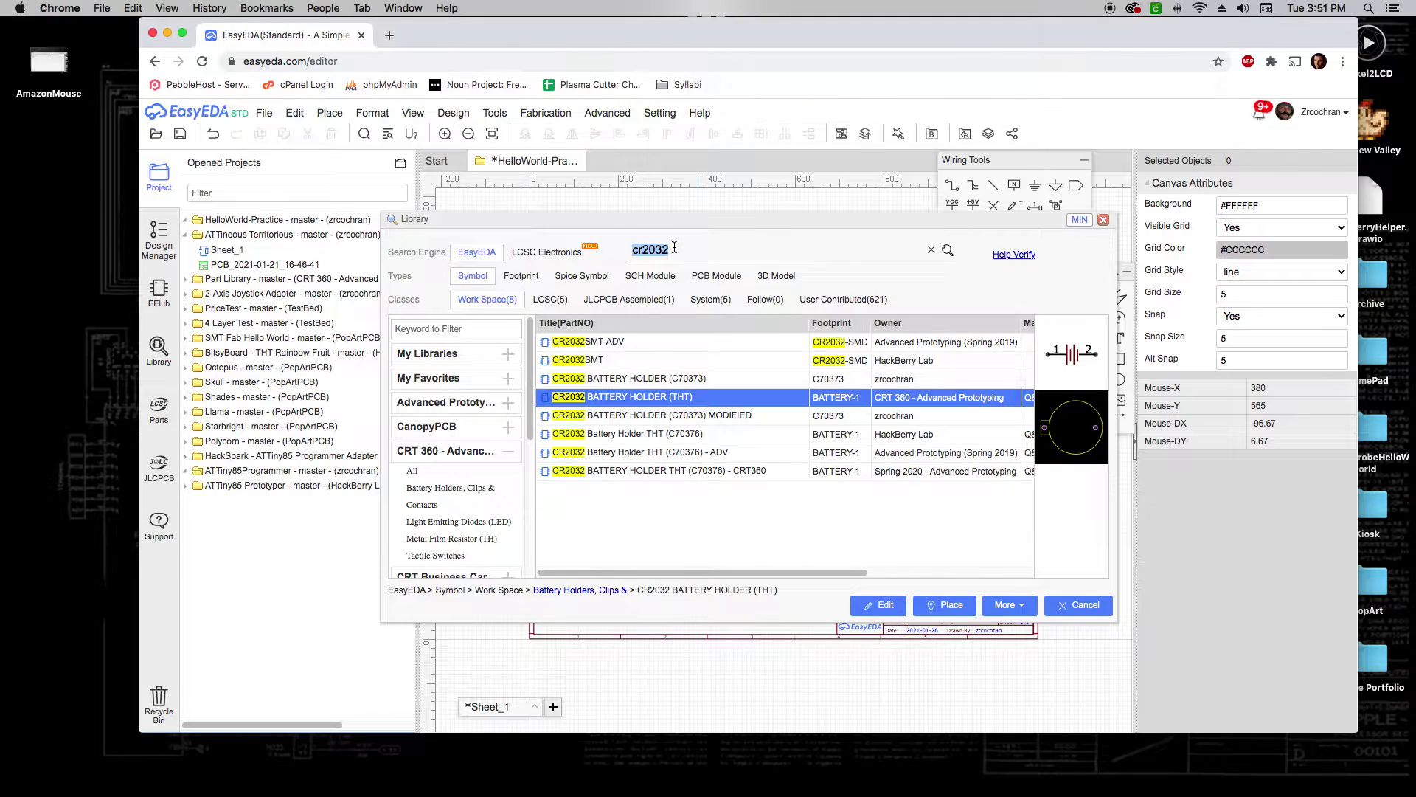
key("BackSpace")
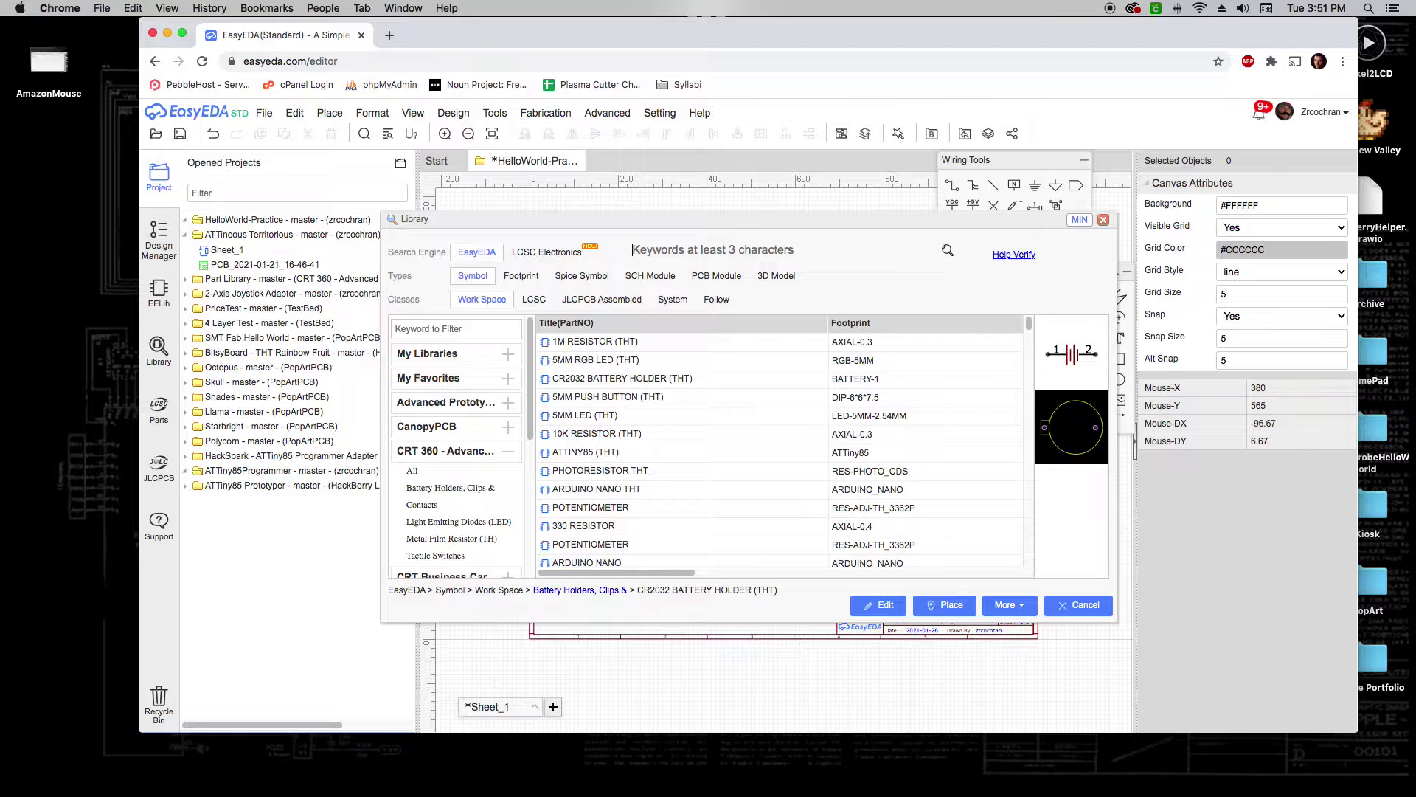
type("pushbutton")
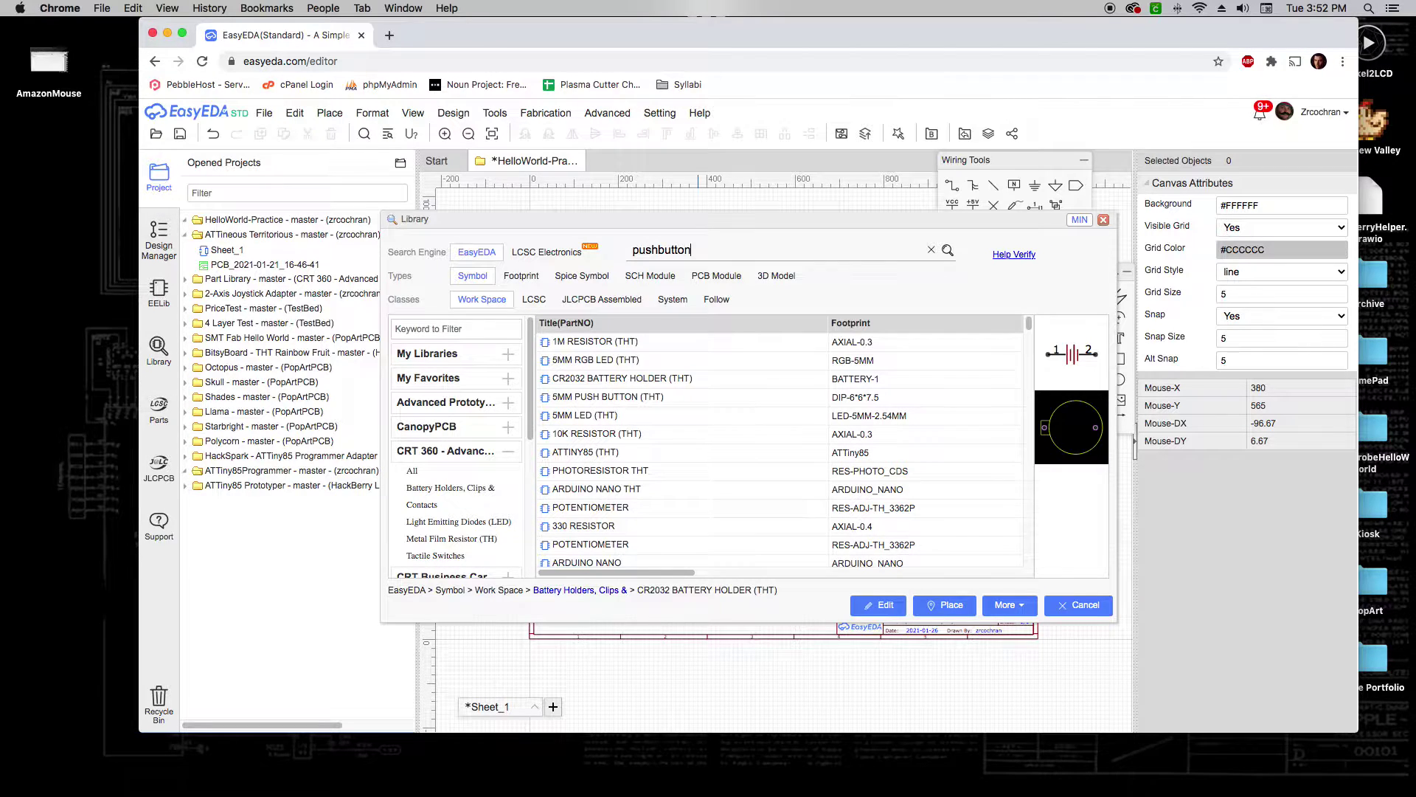
key("Return")
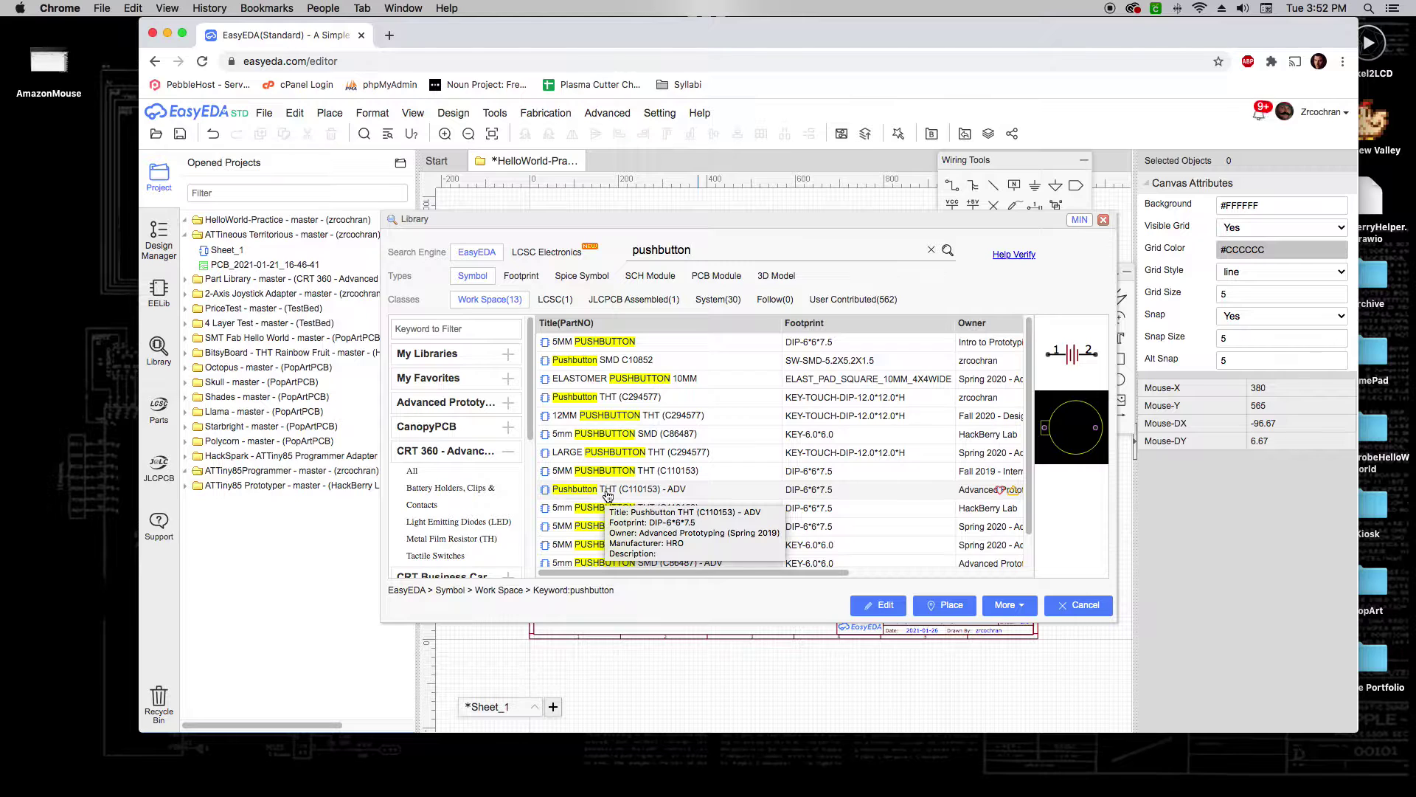
left_click(649, 343)
left_click(934, 612)
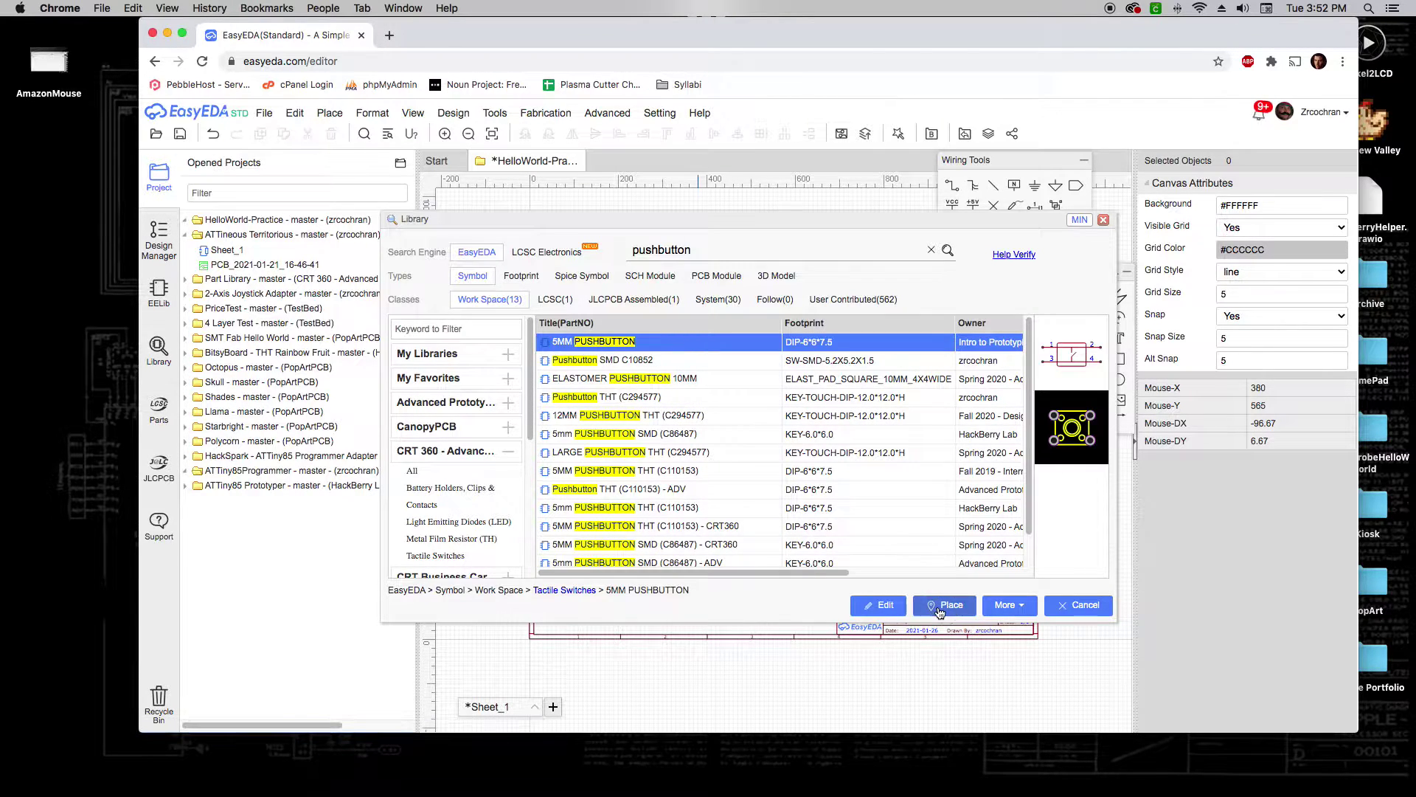
left_click(742, 455)
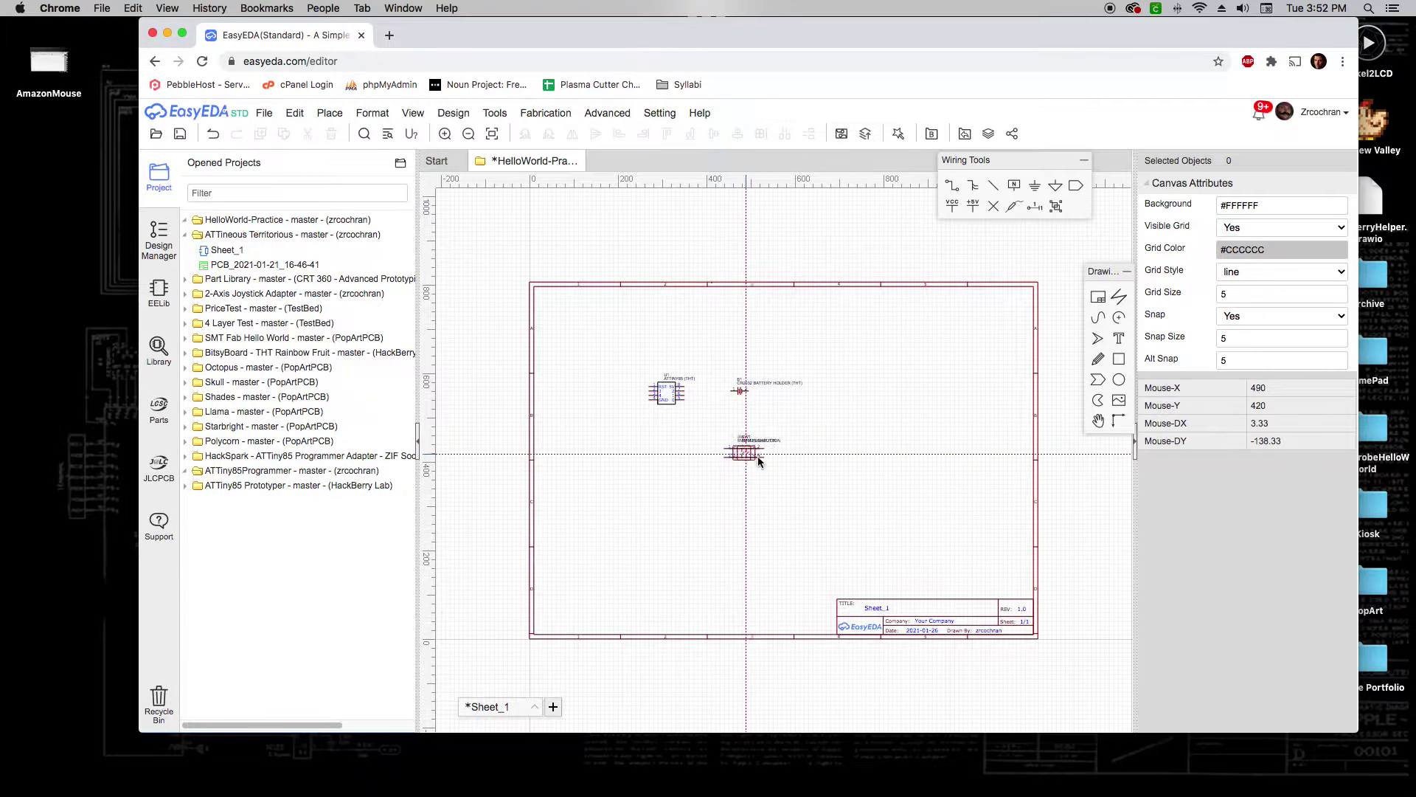
key("Escape")
Search the symbol library for 10k resistor and place one 10K RESISTOR (THT) to the right of the battery holder and pushbutton.
left_click(691, 248)
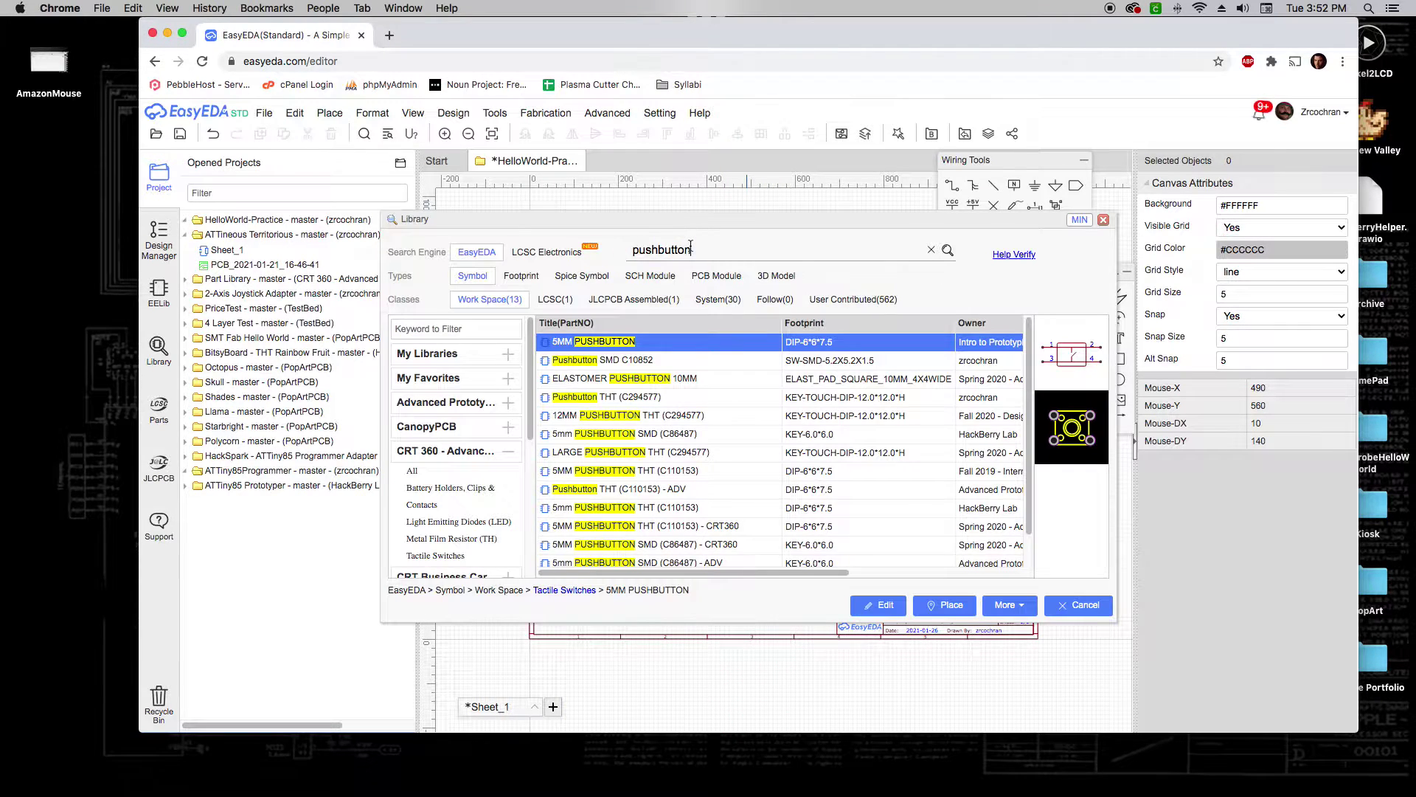
double_click(692, 246)
type("10k resistor")
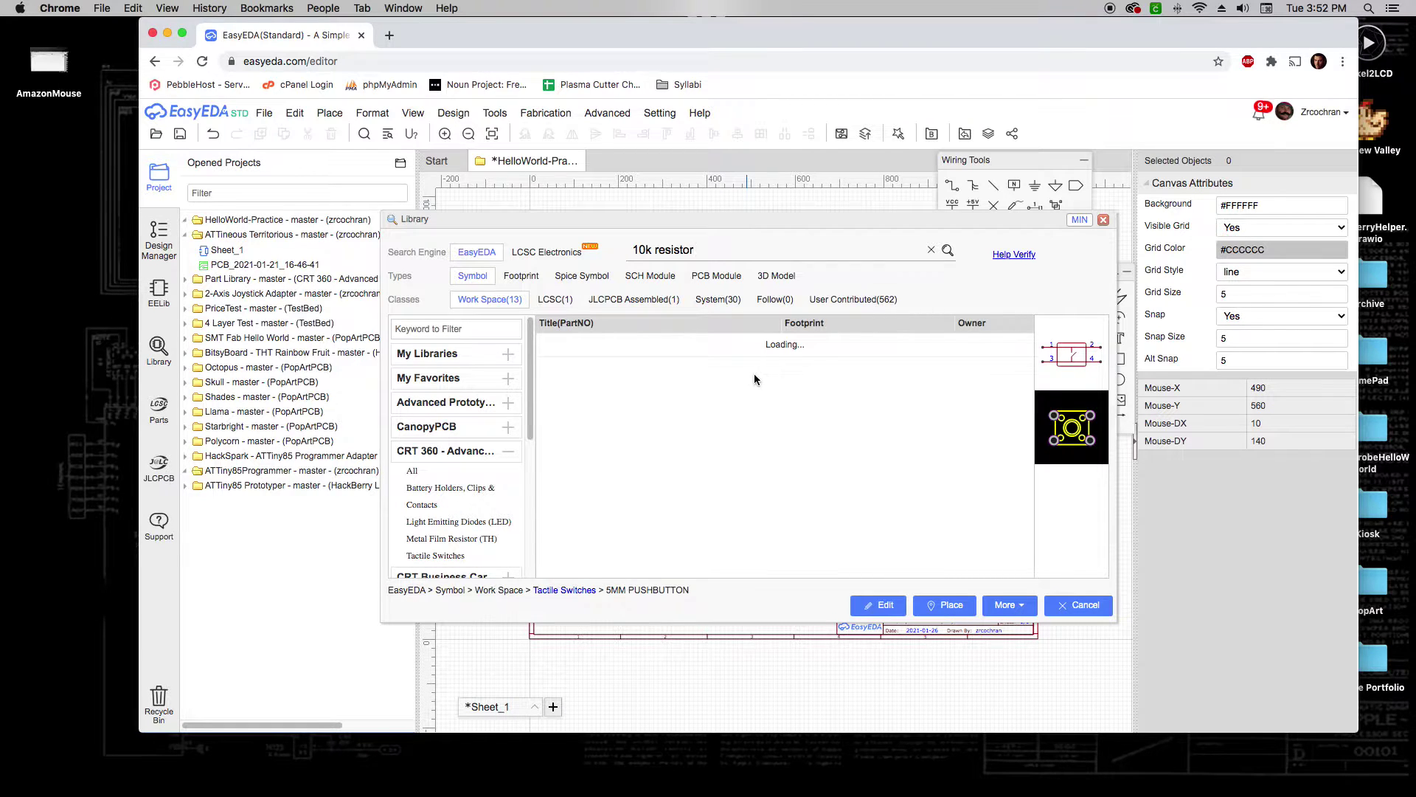
mouse_move(678, 368)
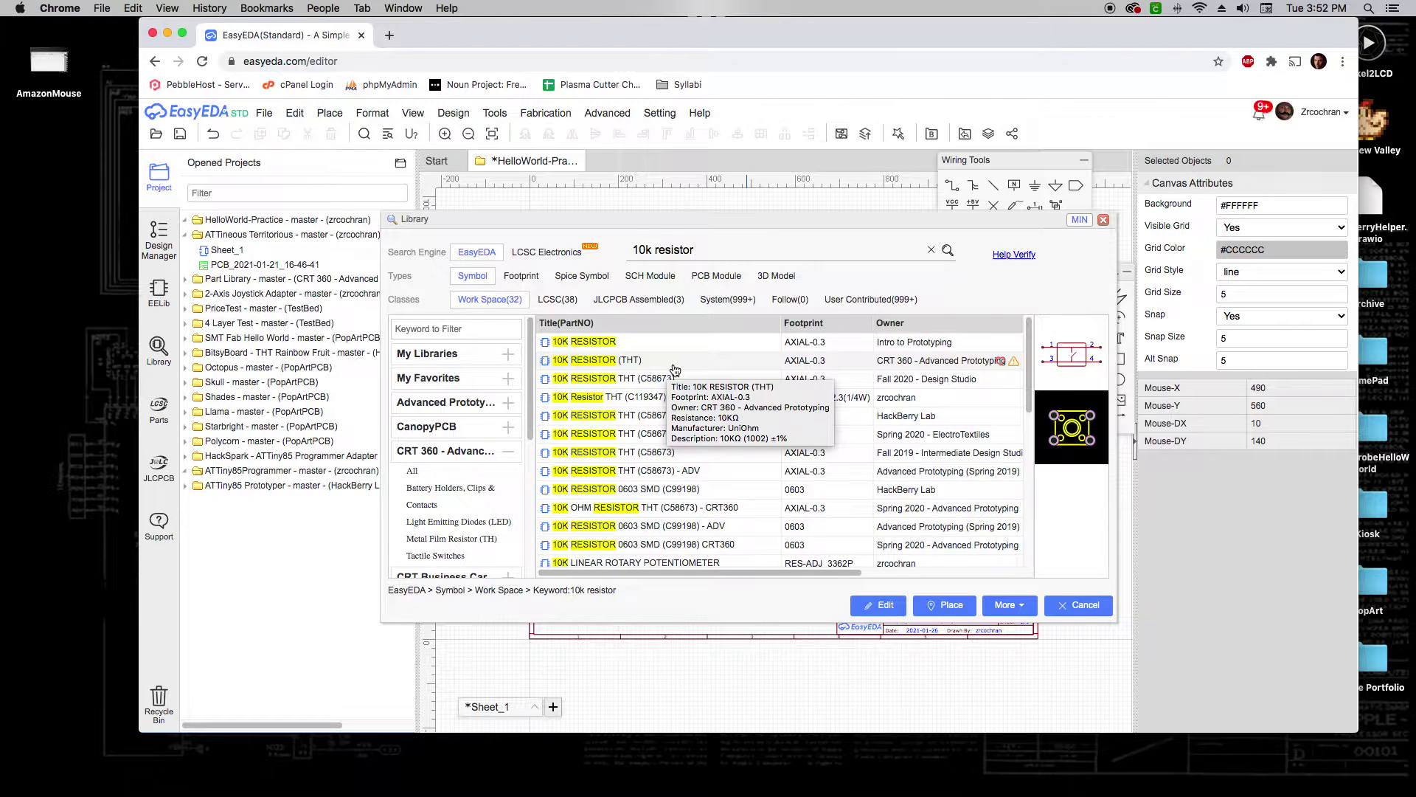
left_click(676, 368)
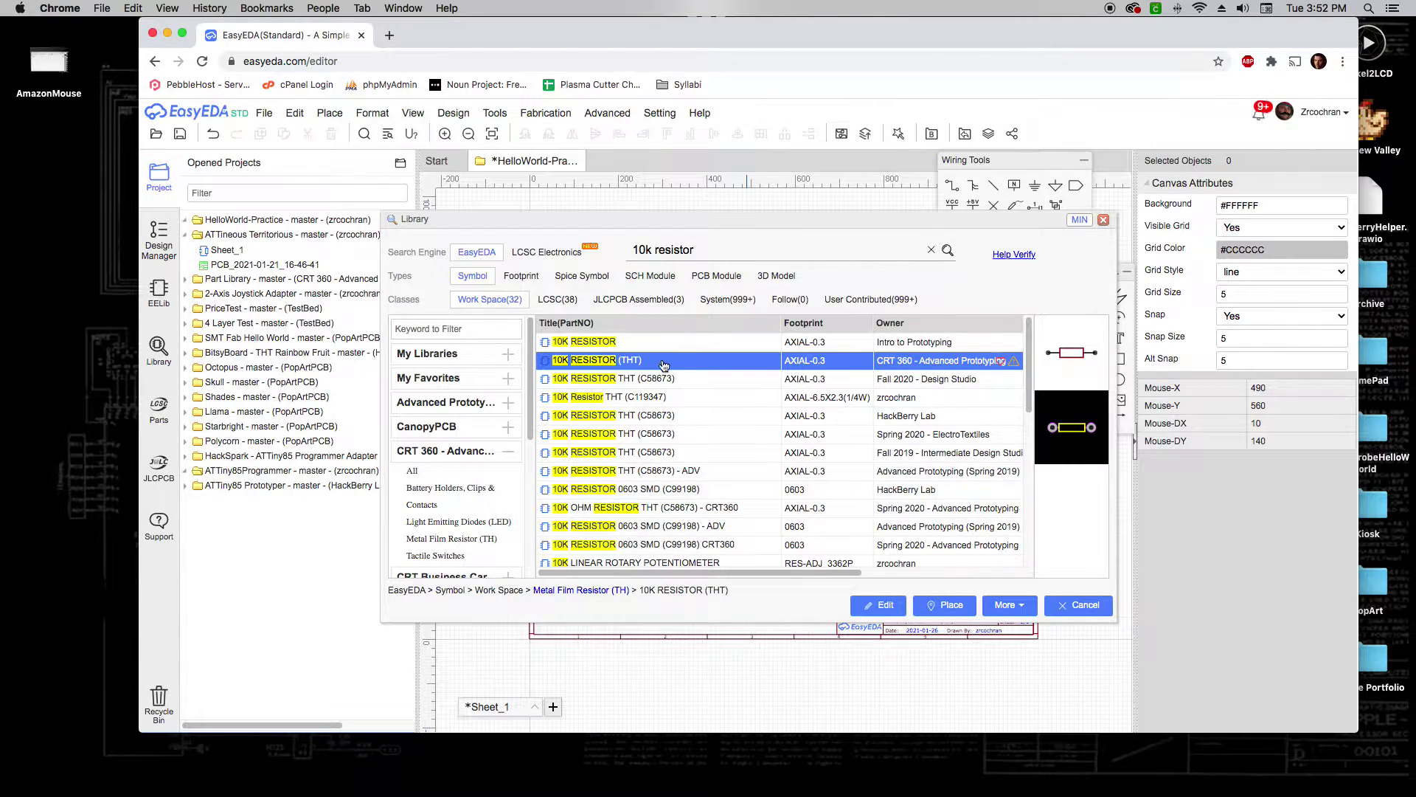
left_click(952, 607)
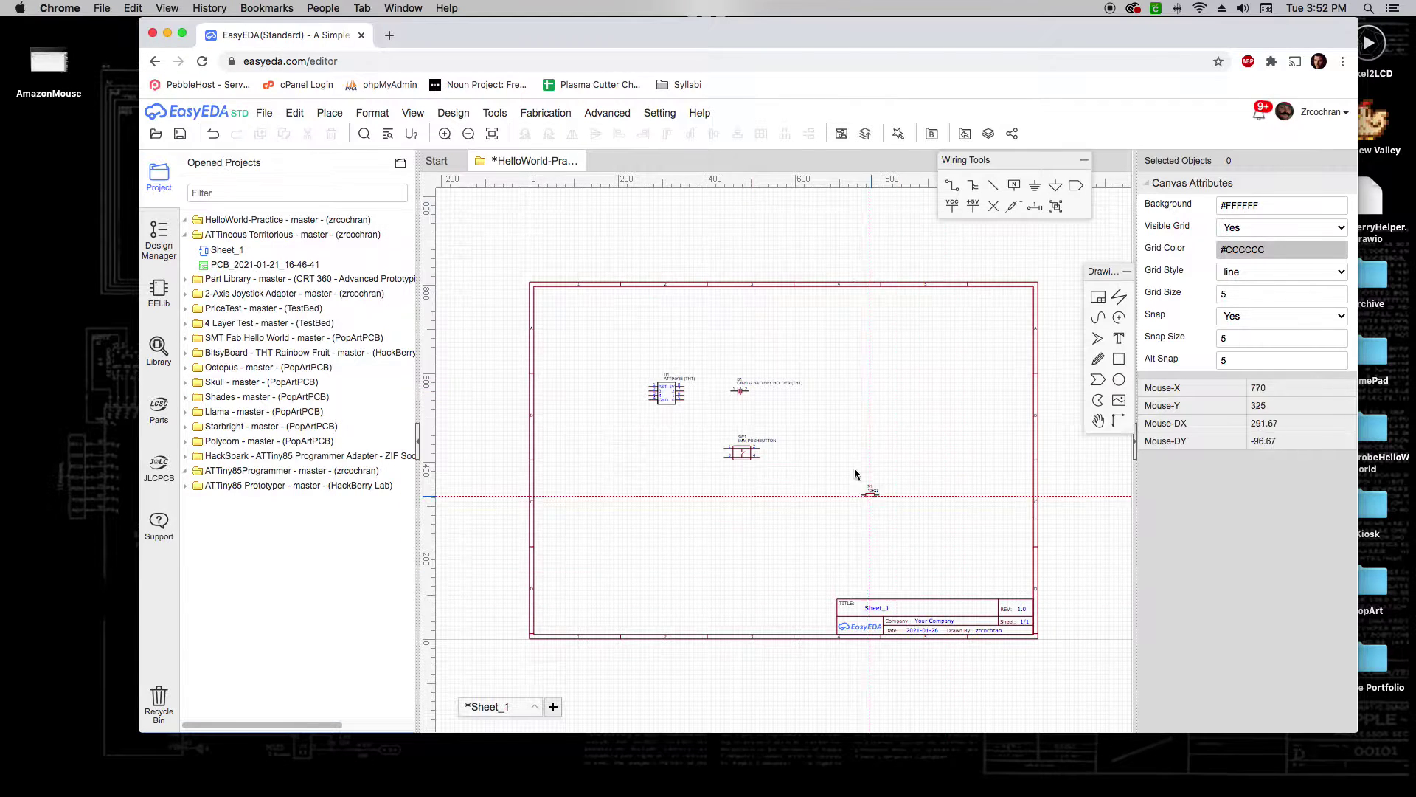
left_click(833, 417)
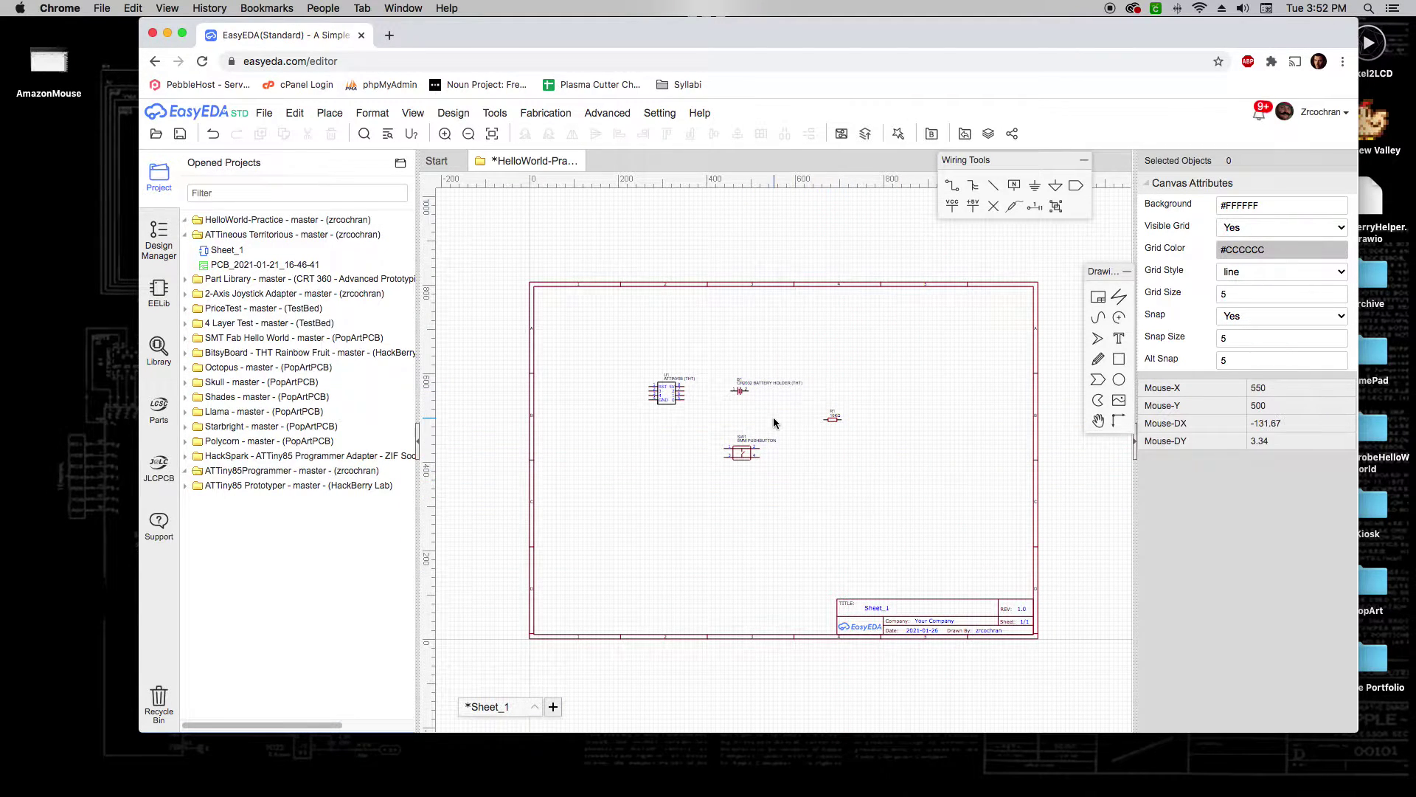
Search the symbol library for led and place one RED LED 5MM THT (C87271) - CRT360 below the resistor.
key("shift+f")
triple_click(676, 248)
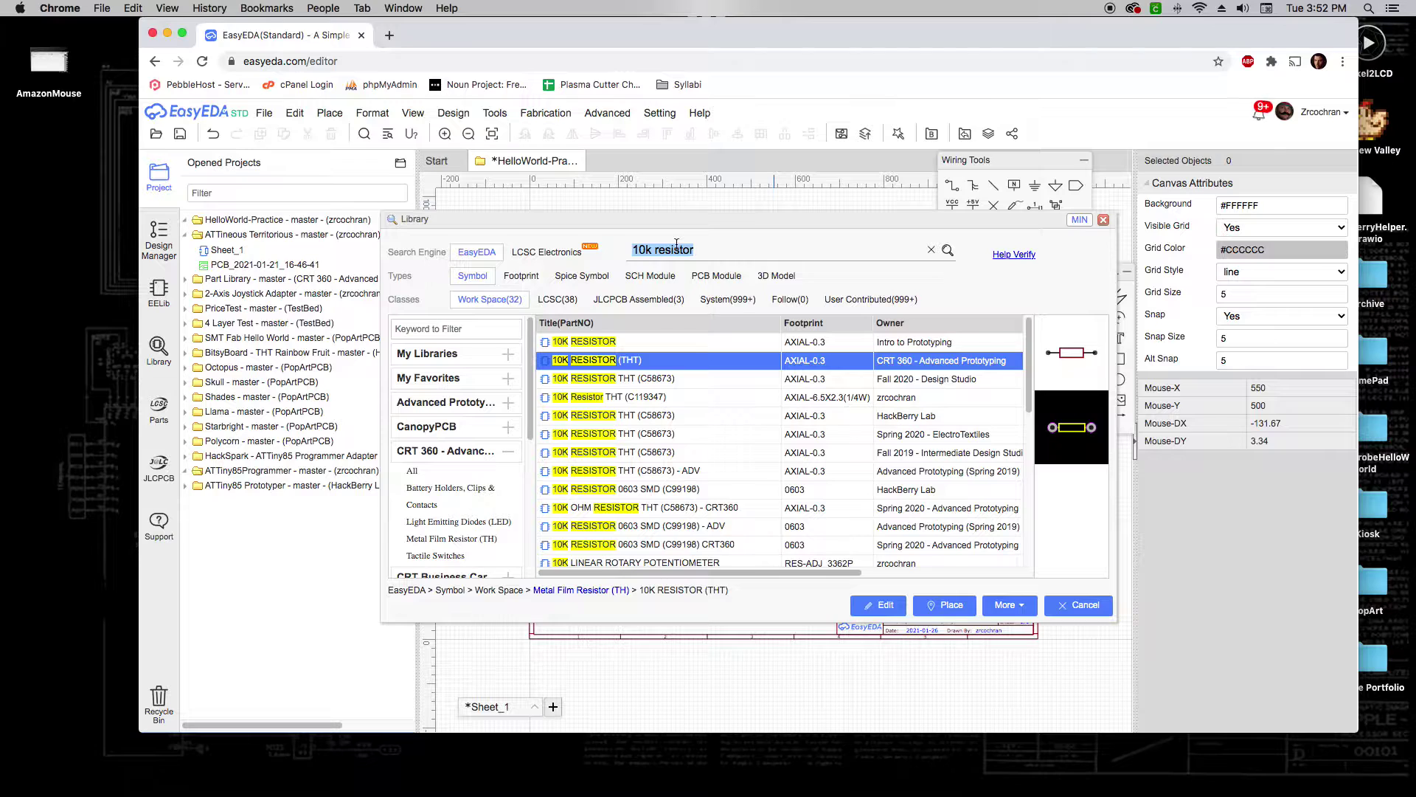
type("led")
key("Return")
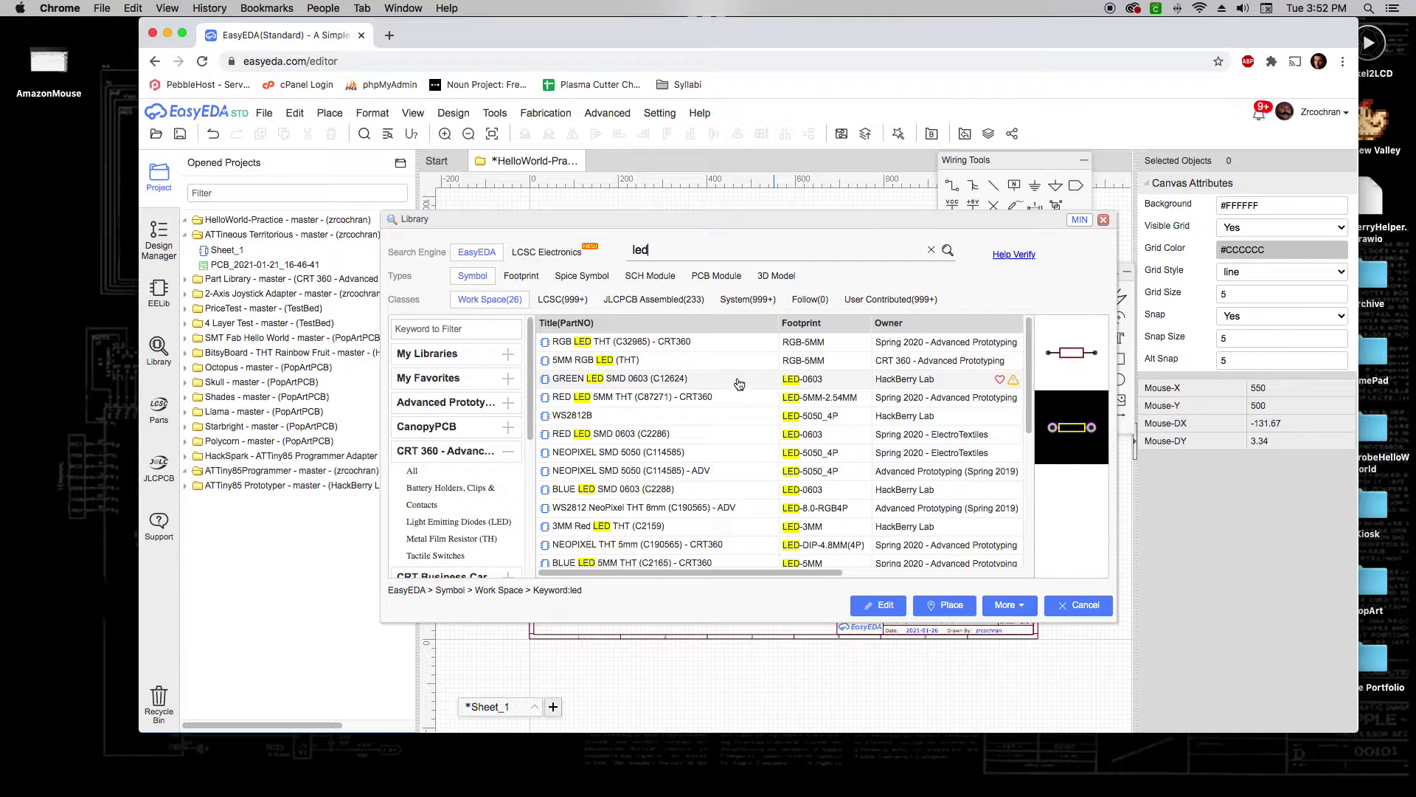
left_click(701, 360)
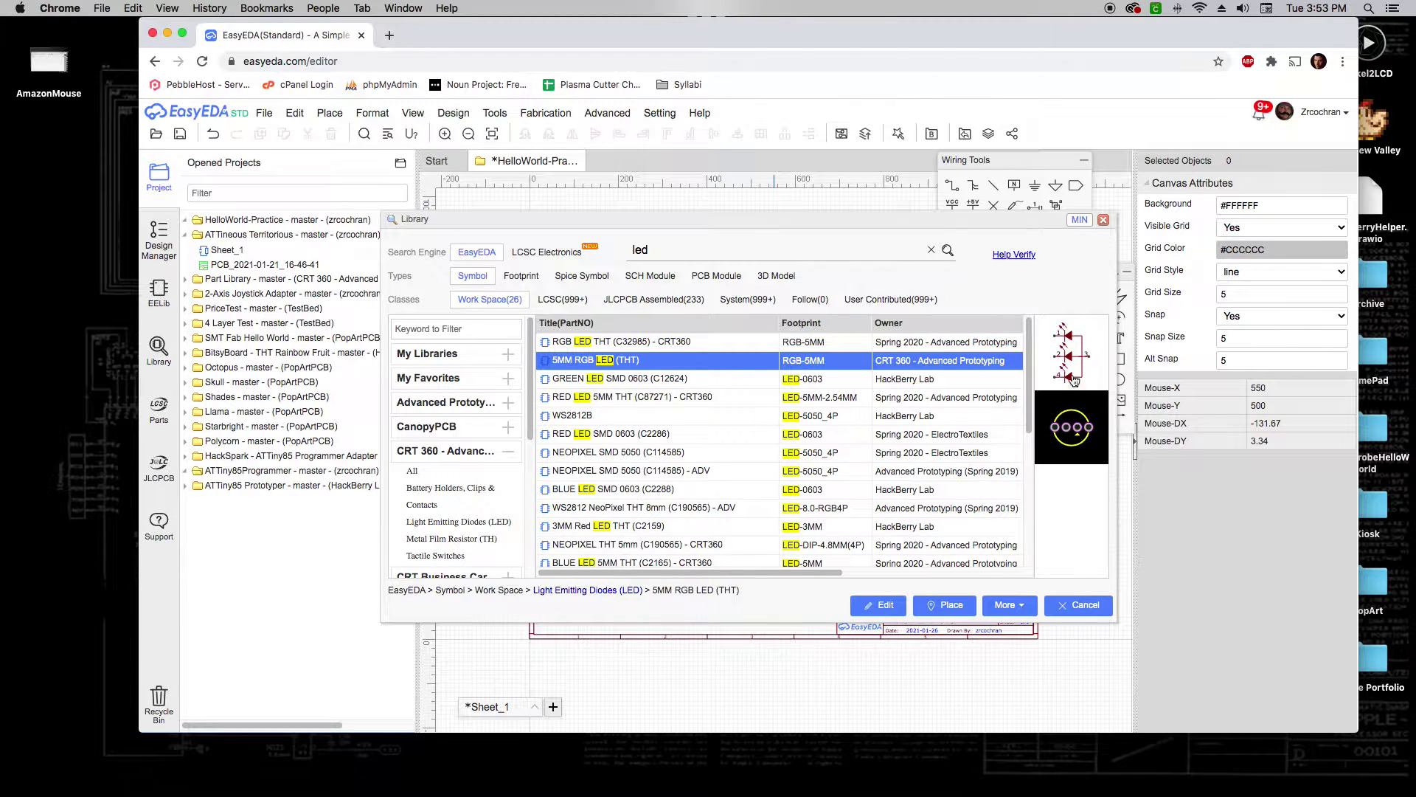
left_click(652, 341)
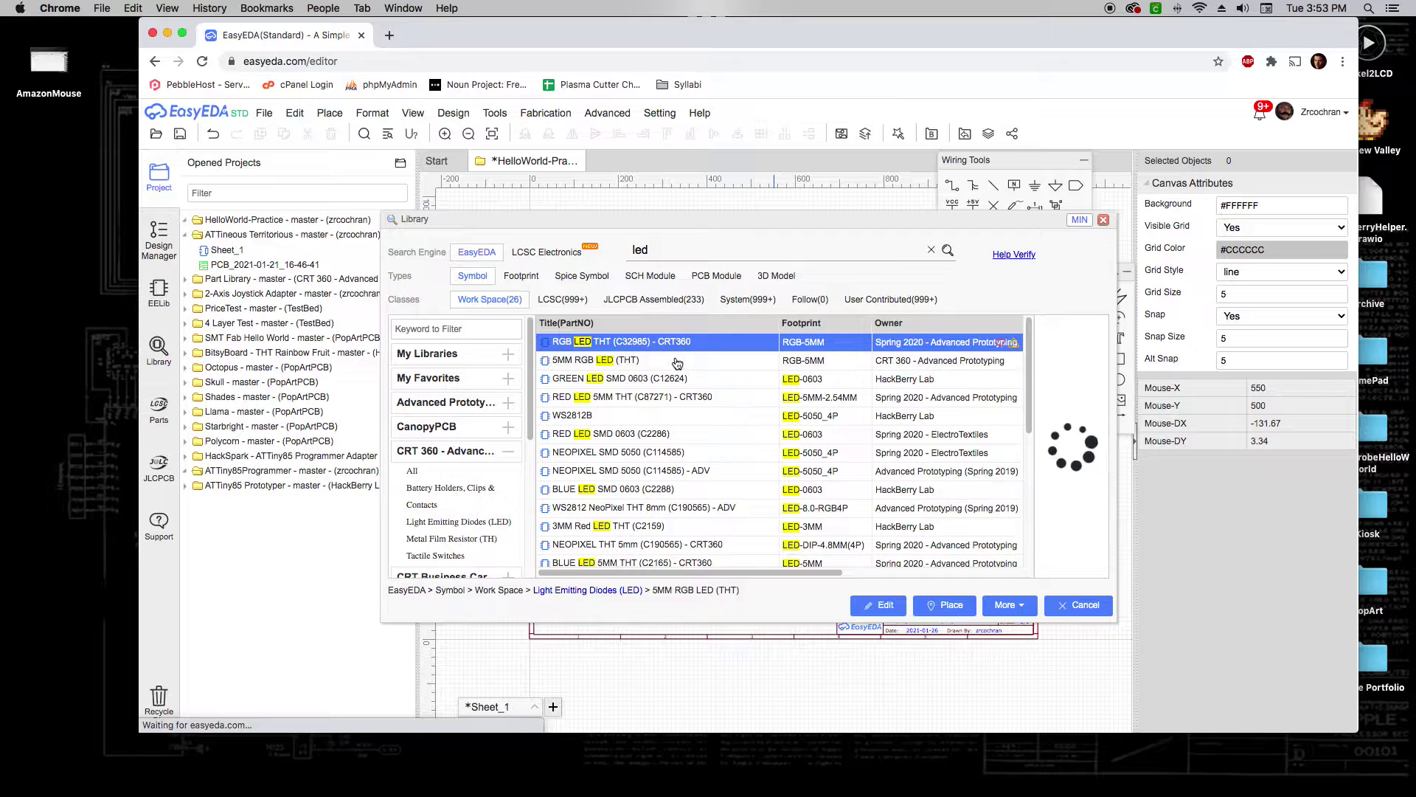
left_click(617, 398)
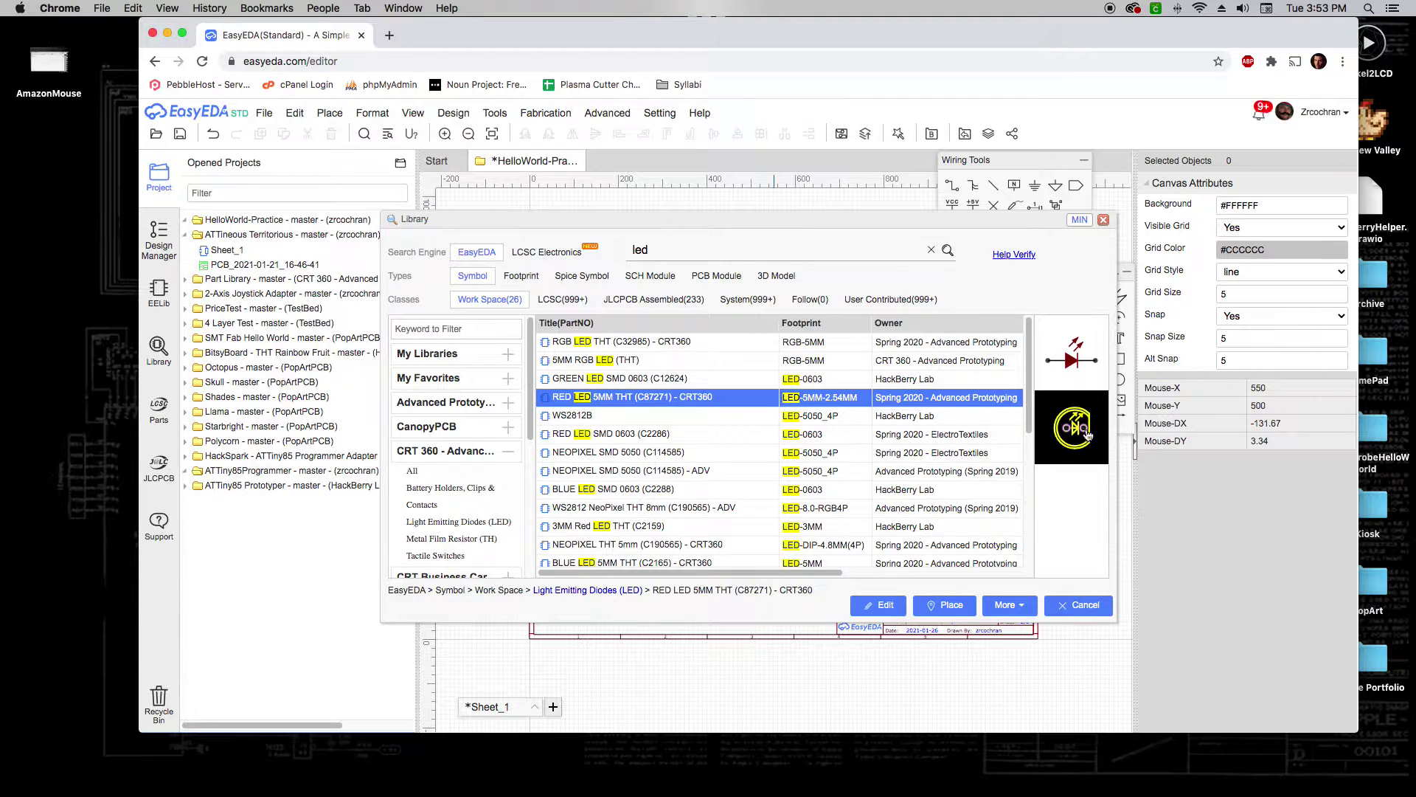
left_click(950, 606)
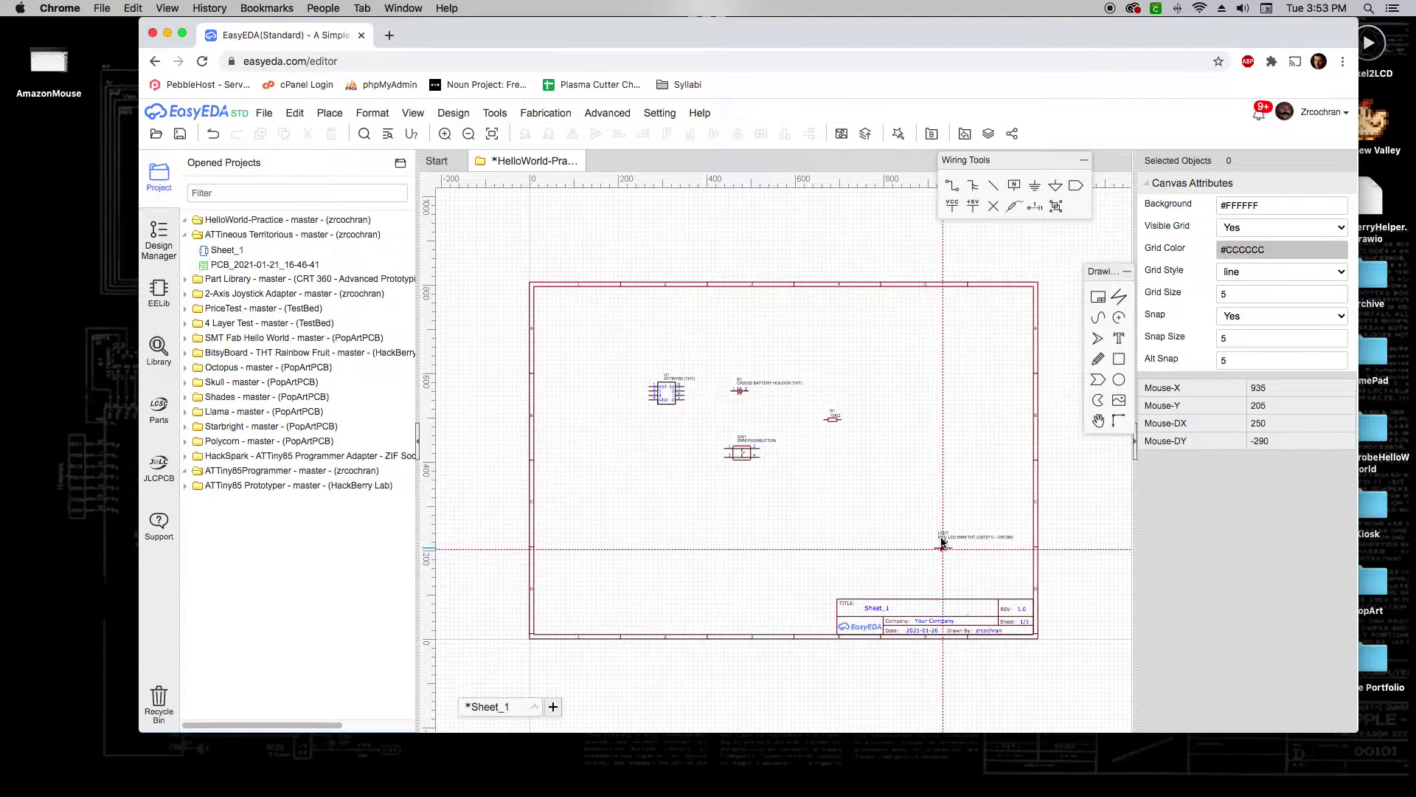
left_click(822, 477)
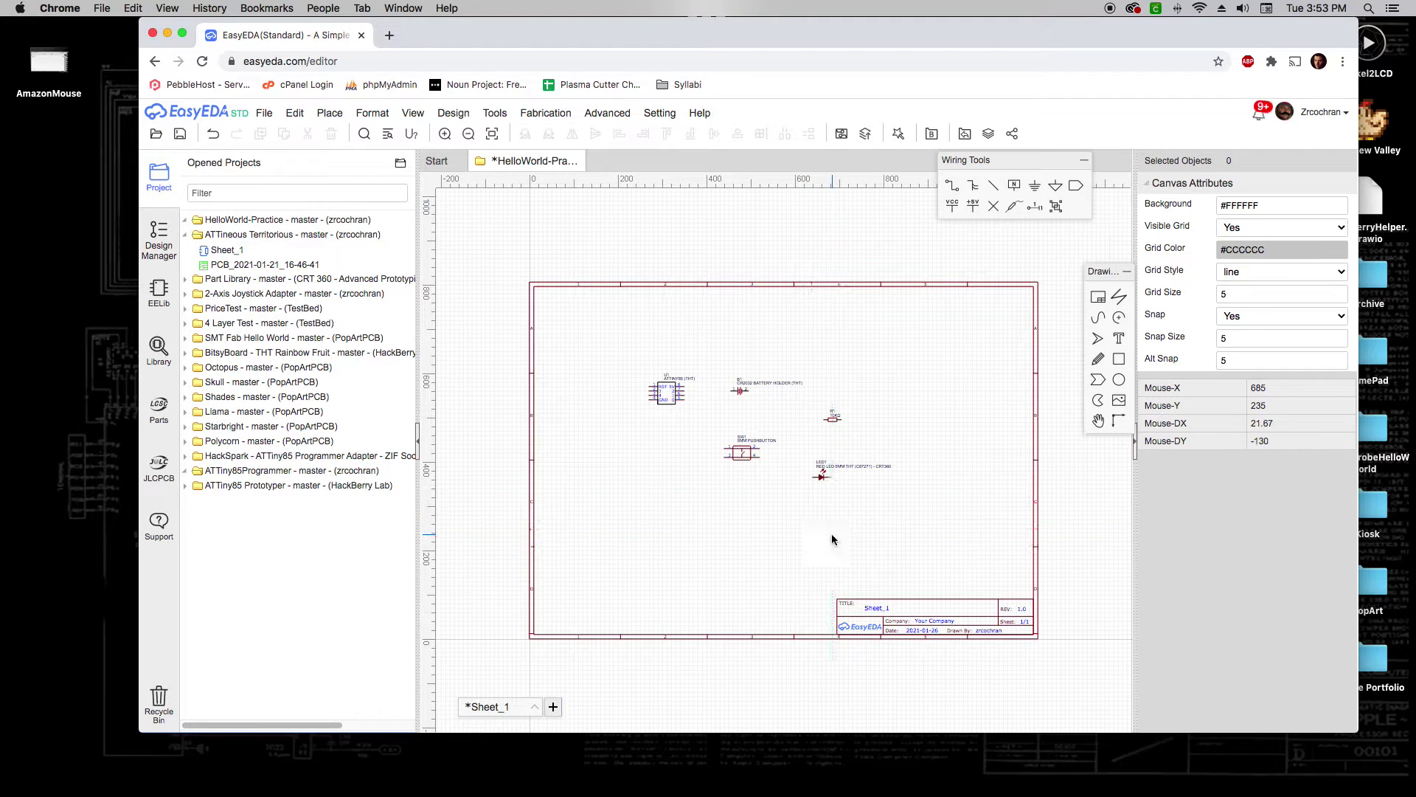
Move the ATtiny85 and the CR2032 battery holder into the sheet's upper-left corner, with the battery holder above the chip.
scroll(833, 524, "up", 3)
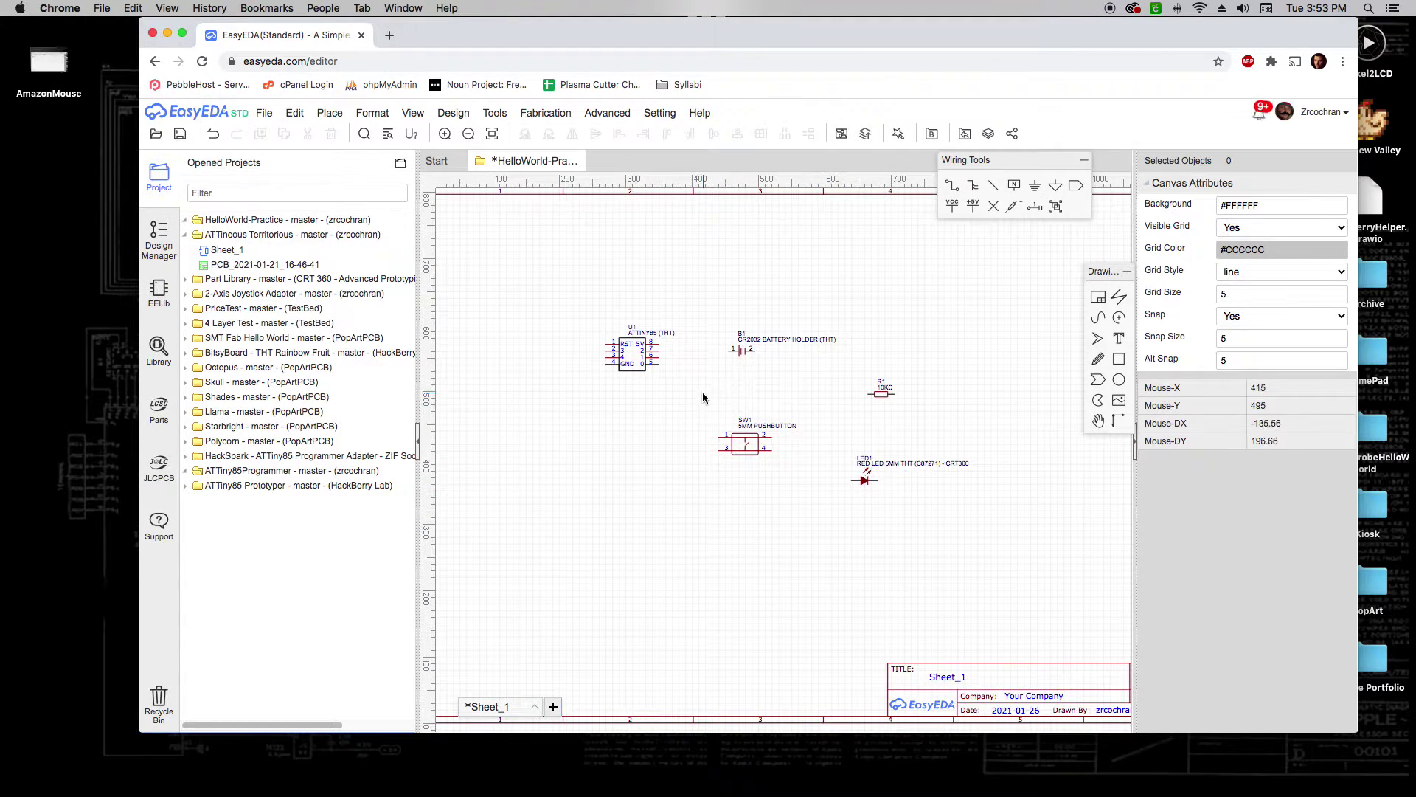
left_click_drag(640, 369, 653, 385)
left_click_drag(745, 358, 640, 304)
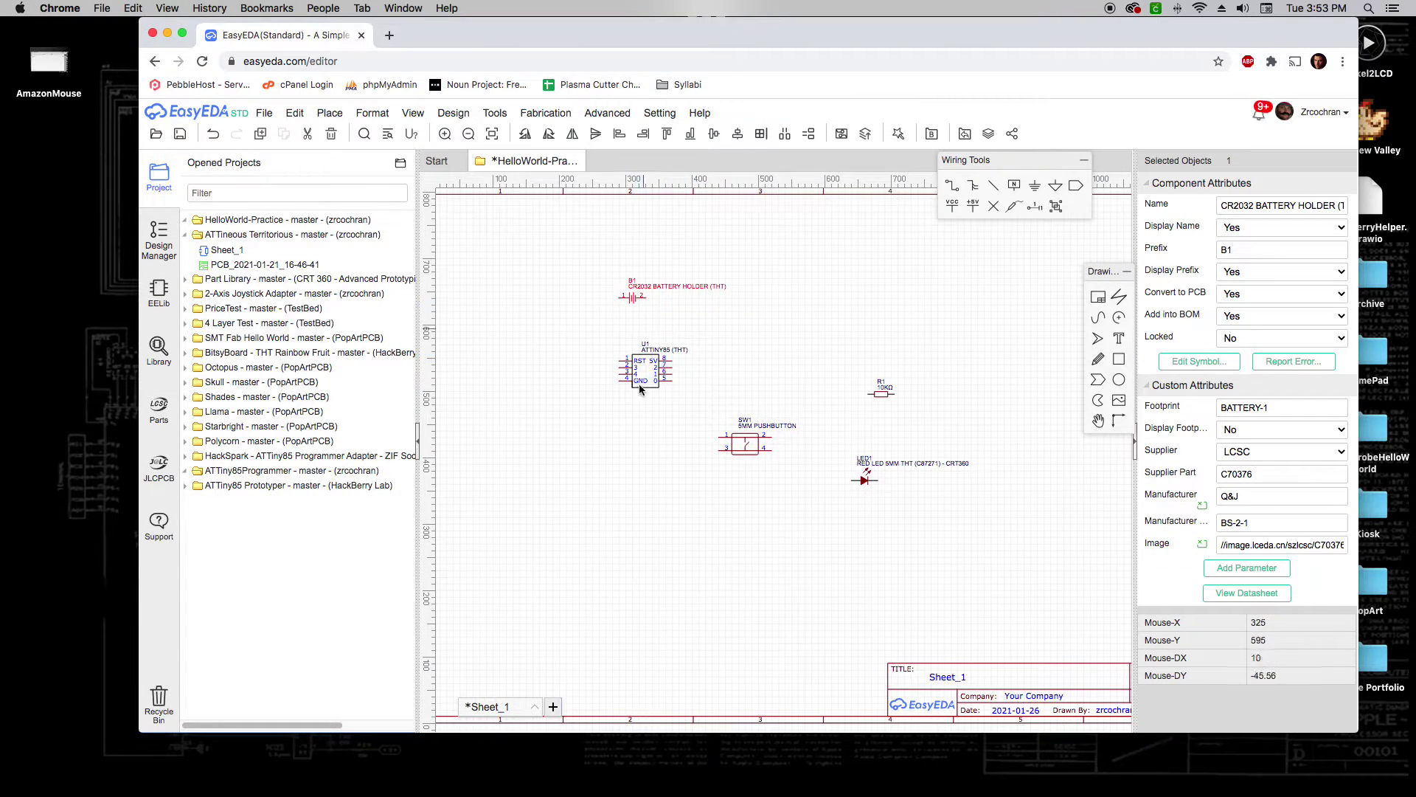
right_click_drag(630, 396, 648, 421)
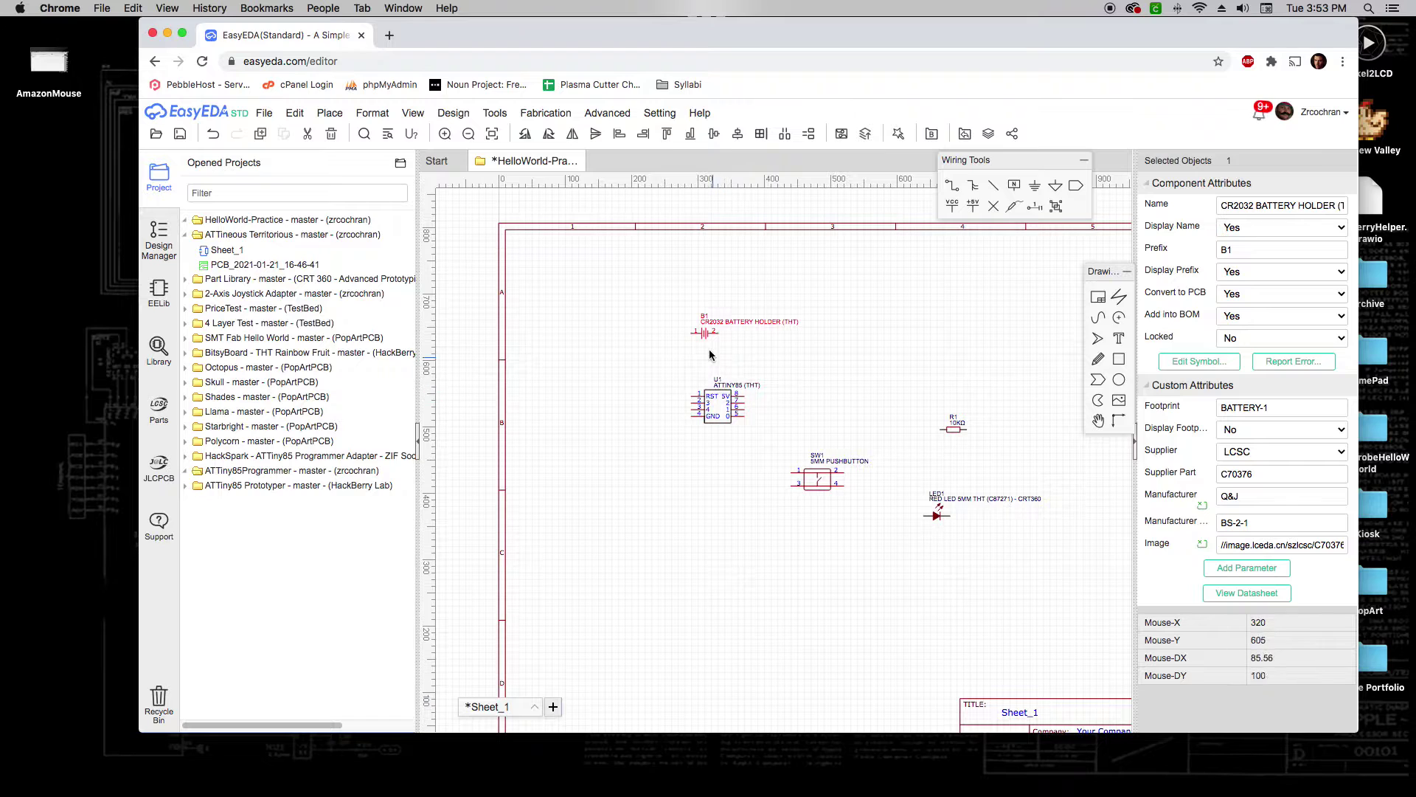
left_click_drag(712, 394, 586, 365)
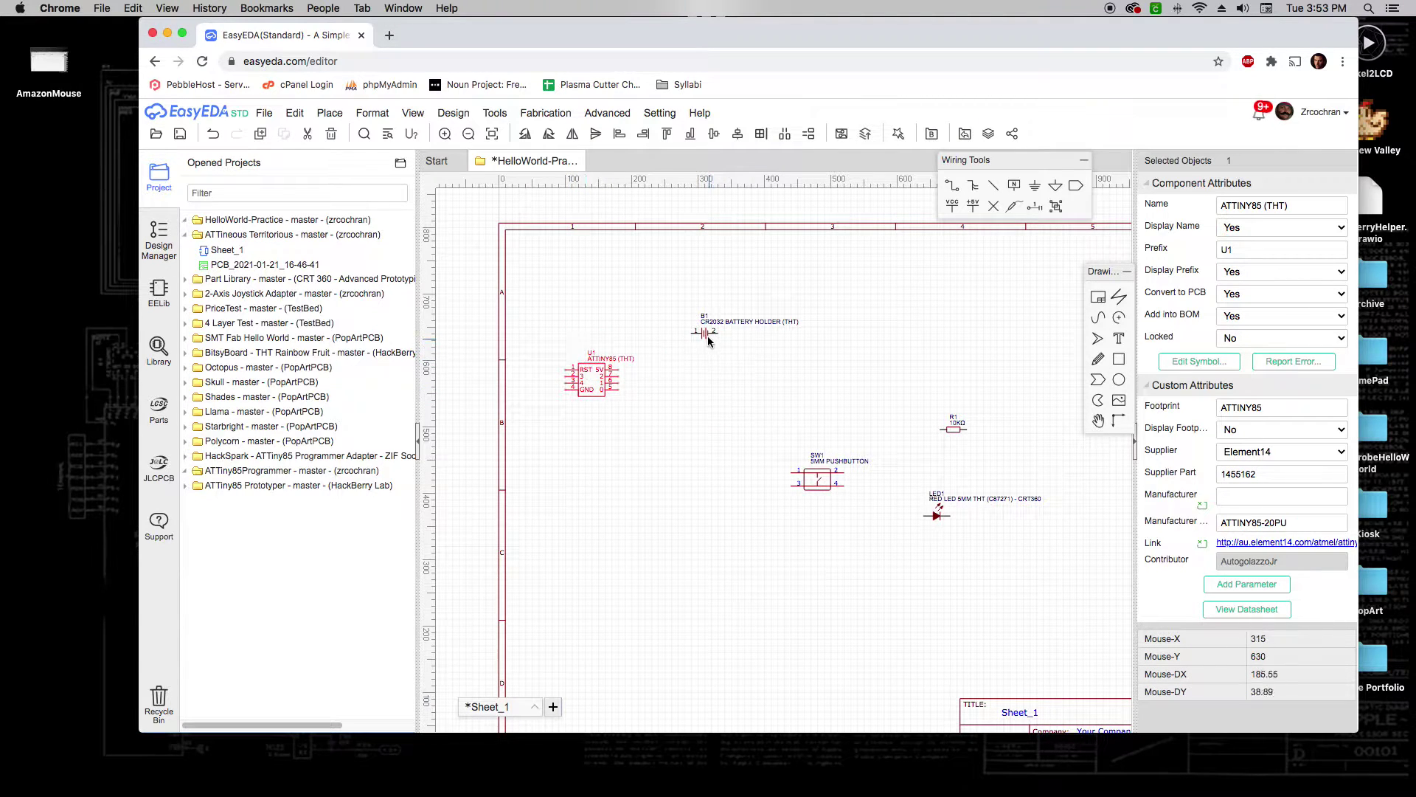
left_click_drag(705, 333, 545, 272)
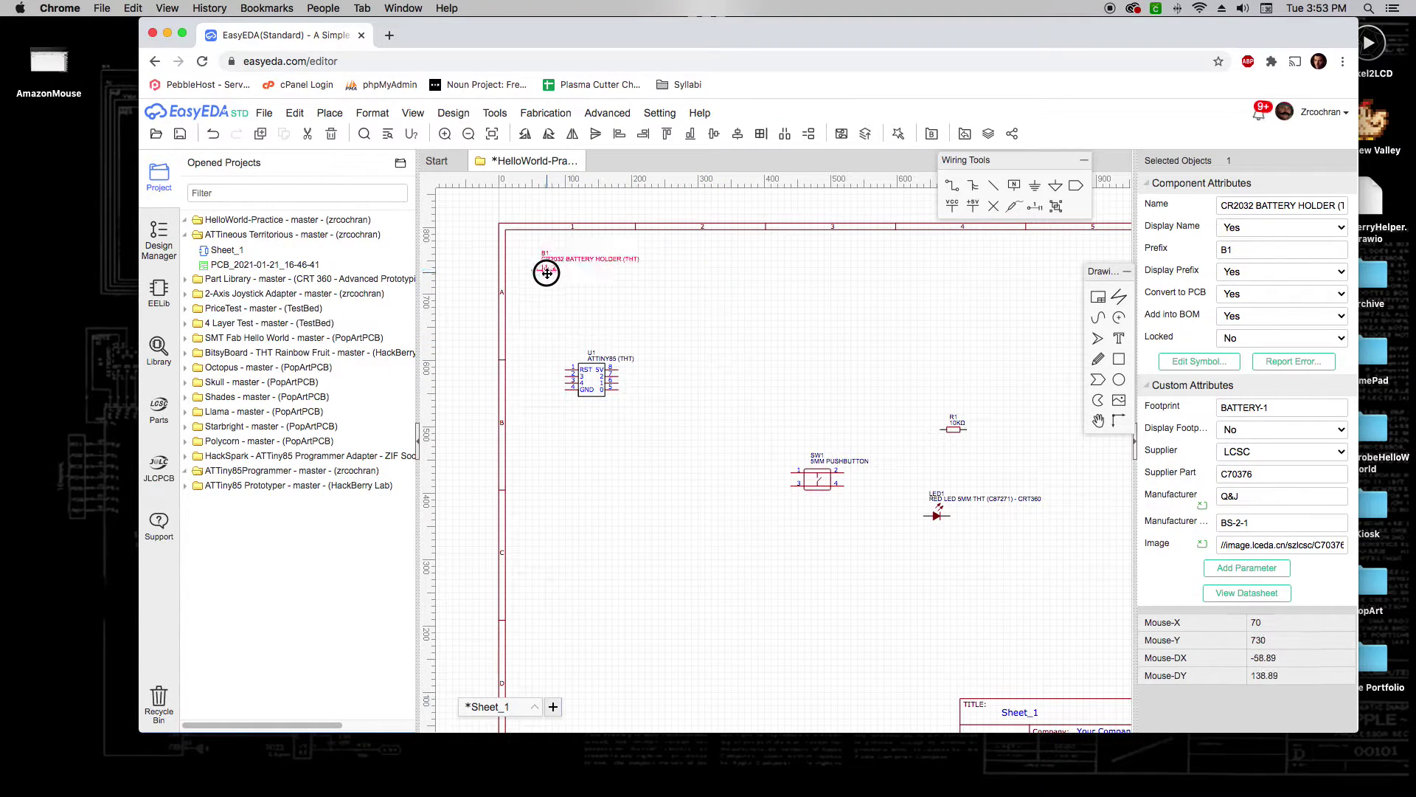
left_click_drag(597, 386, 567, 353)
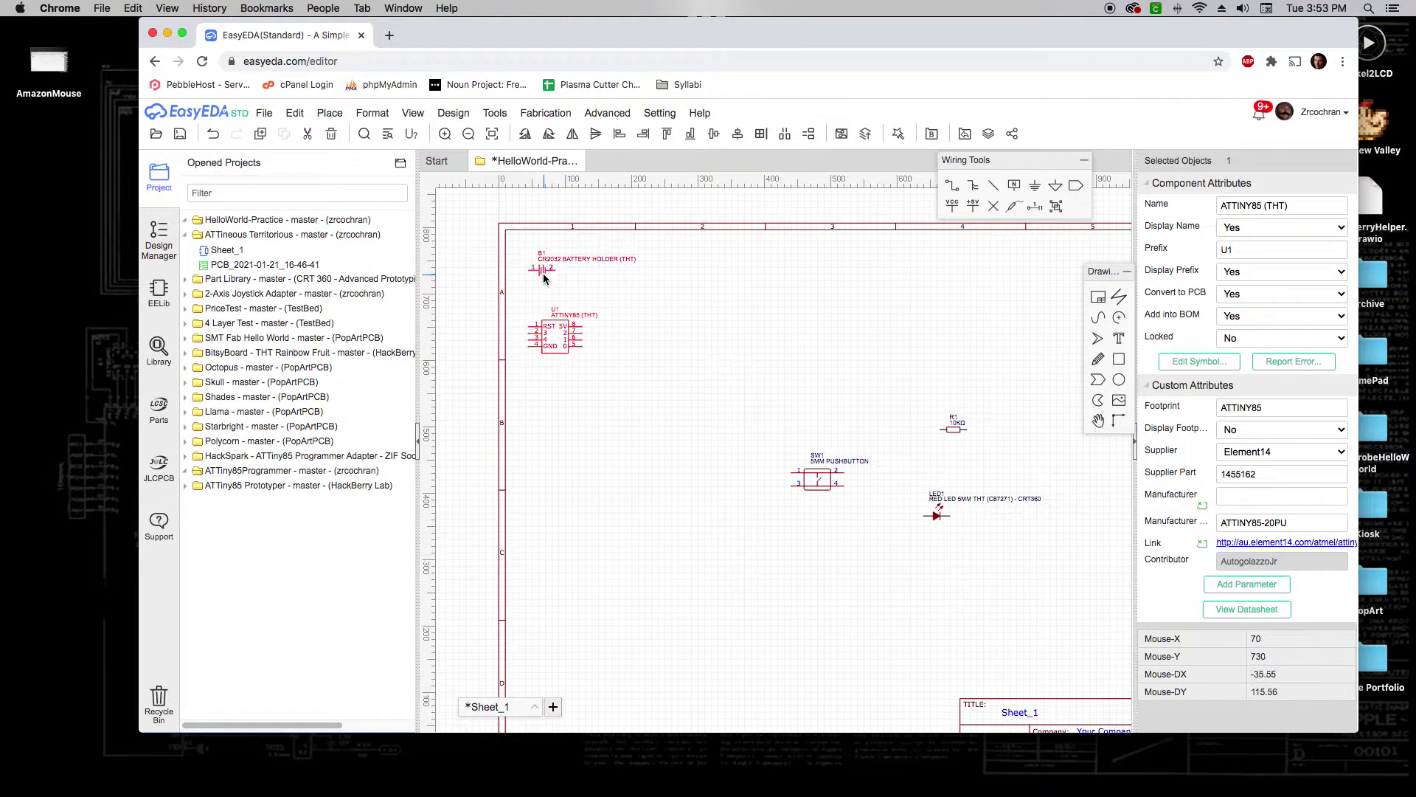
left_click_drag(547, 272, 563, 273)
left_click(660, 313)
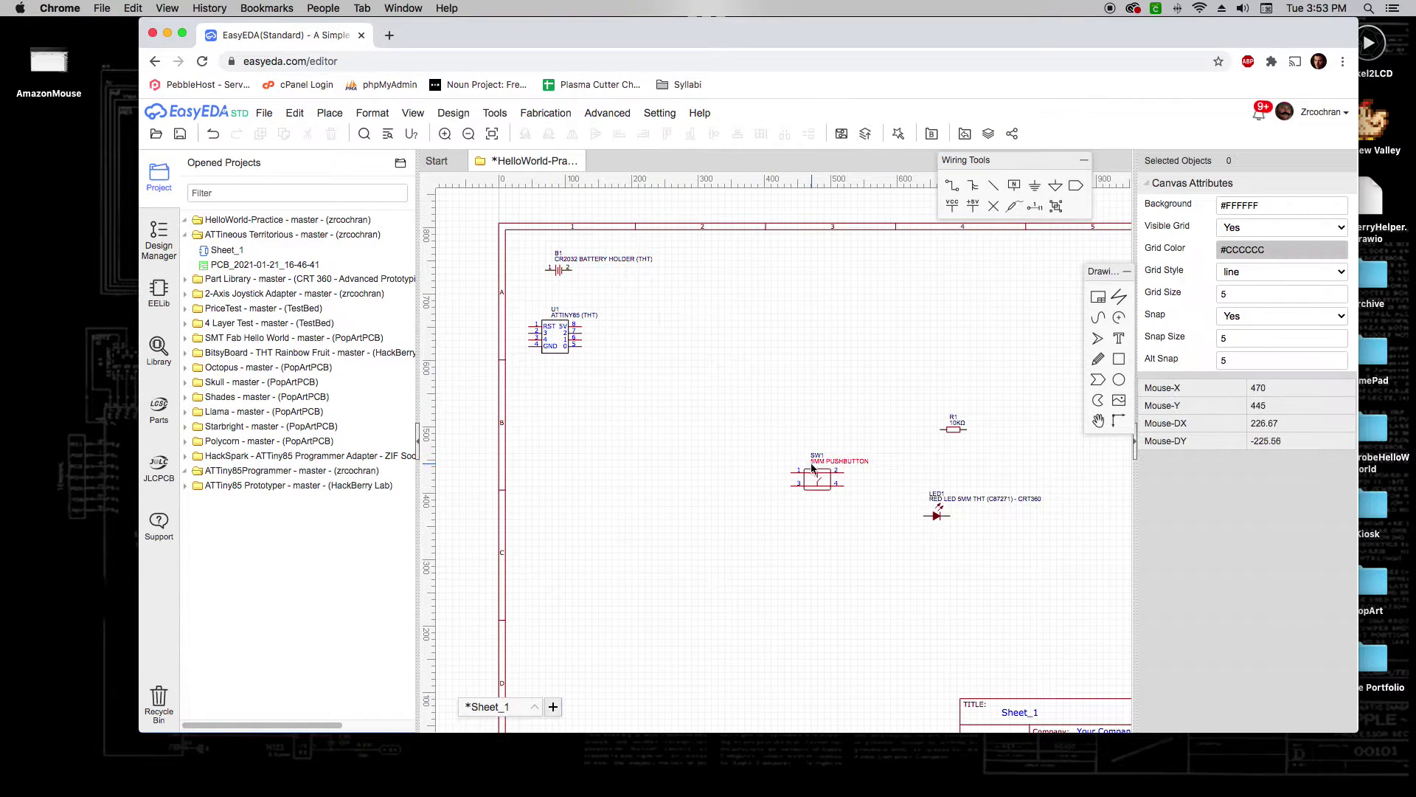
Move the pushbutton below the ATtiny85 and the 10K resistor just to the right of the pushbutton.
left_click_drag(816, 475, 566, 434)
left_click_drag(954, 430, 629, 440)
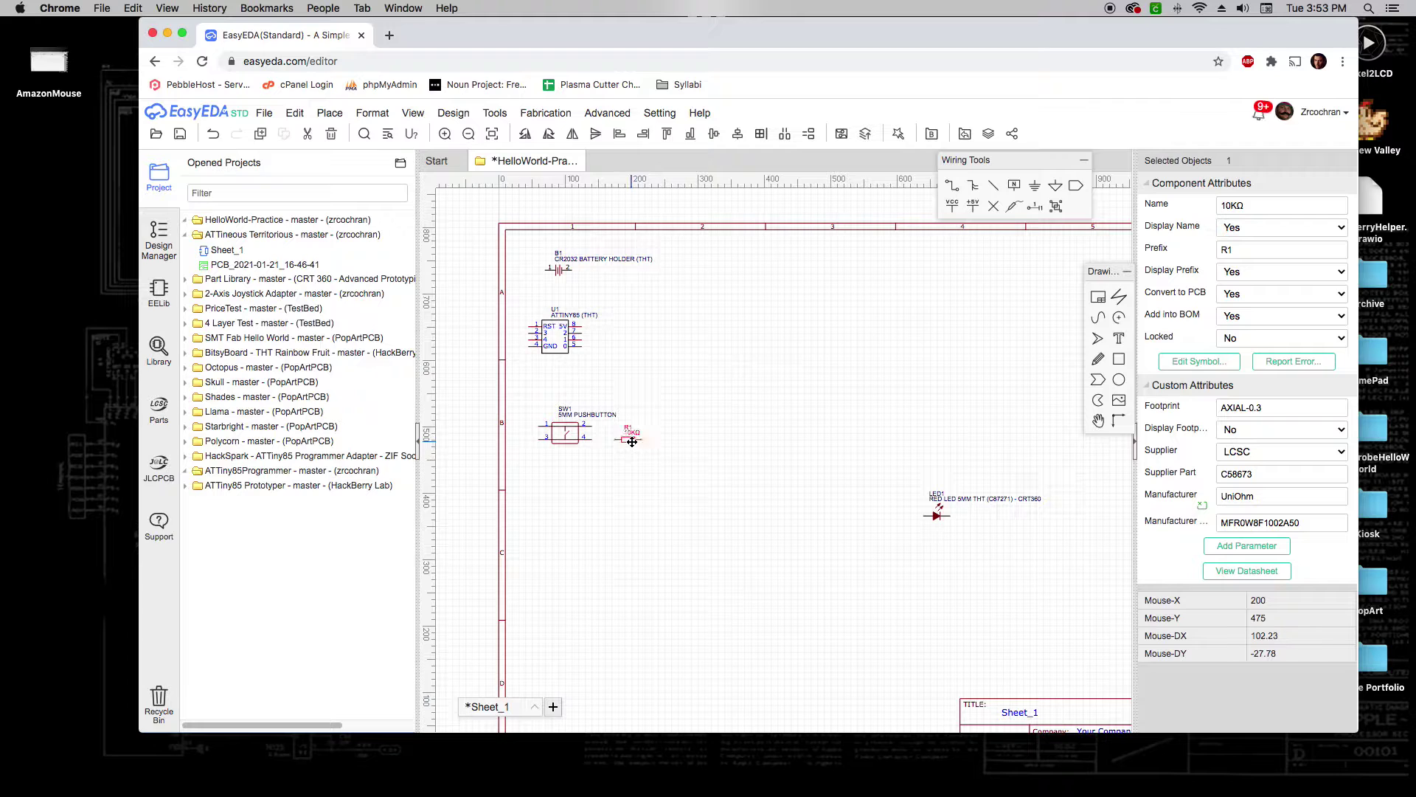
left_click(806, 470)
Move the red LED to the right of the ATtiny85, above the resistor.
left_click_drag(945, 520, 656, 351)
left_click(601, 398)
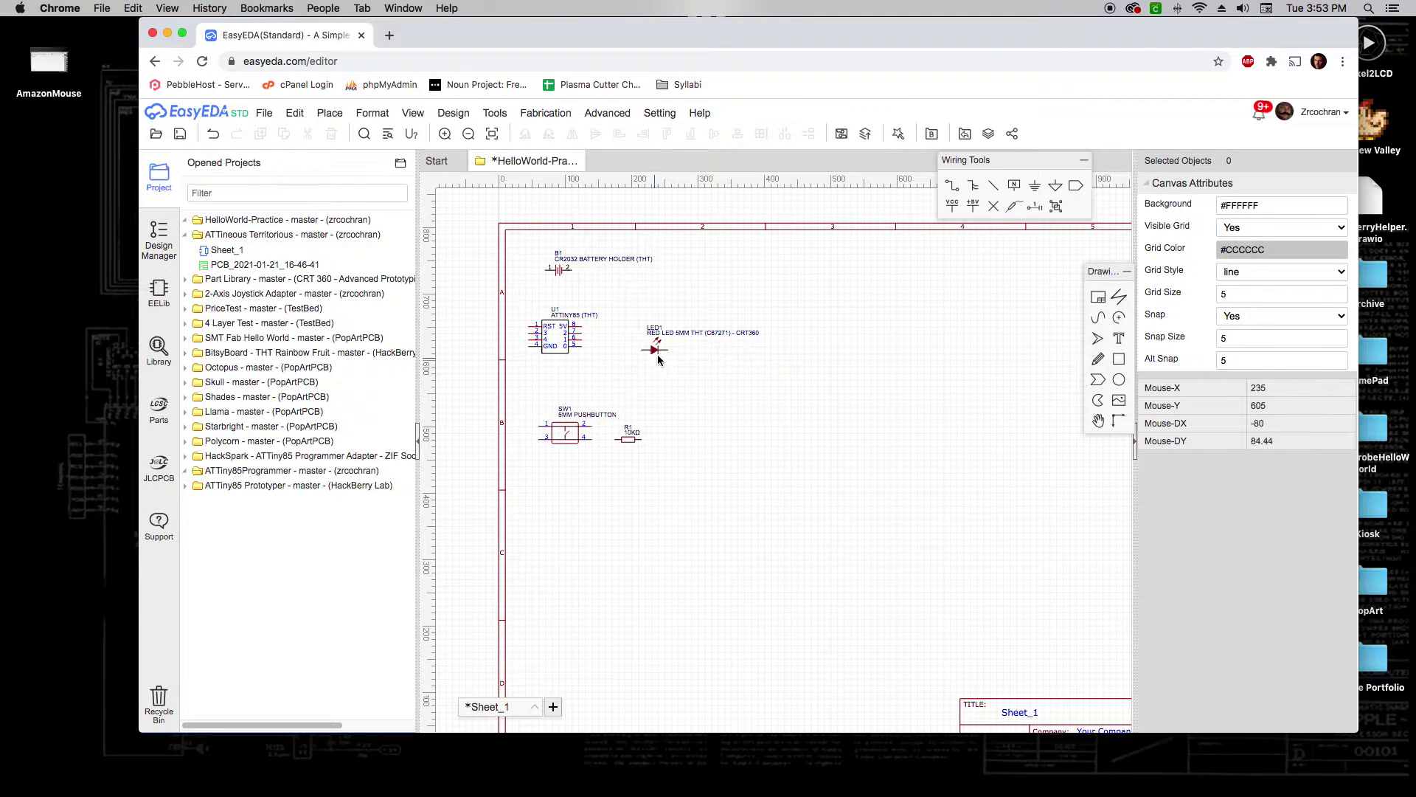
left_click_drag(655, 350, 656, 346)
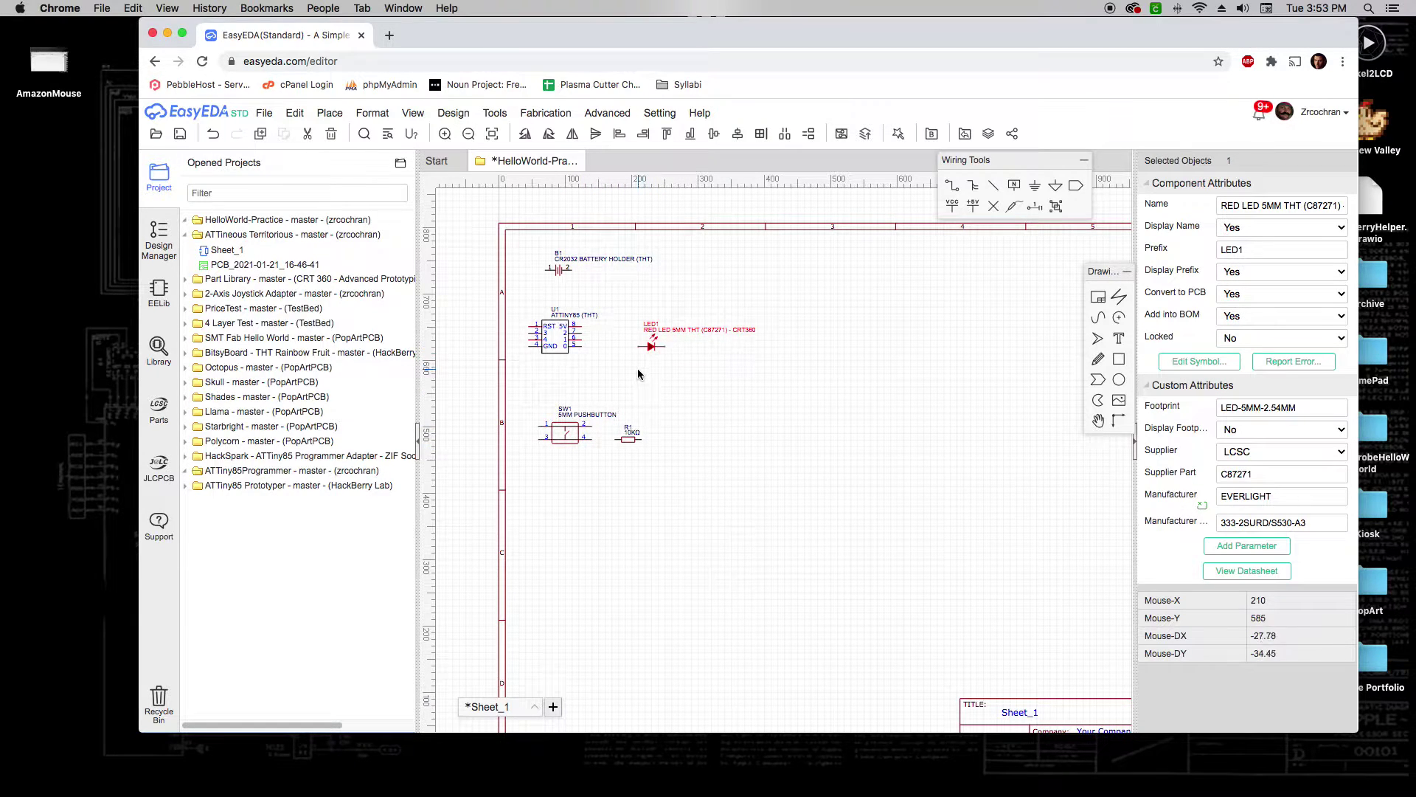
right_click_drag(639, 376, 718, 405)
scroll(680, 415, "up", 1)
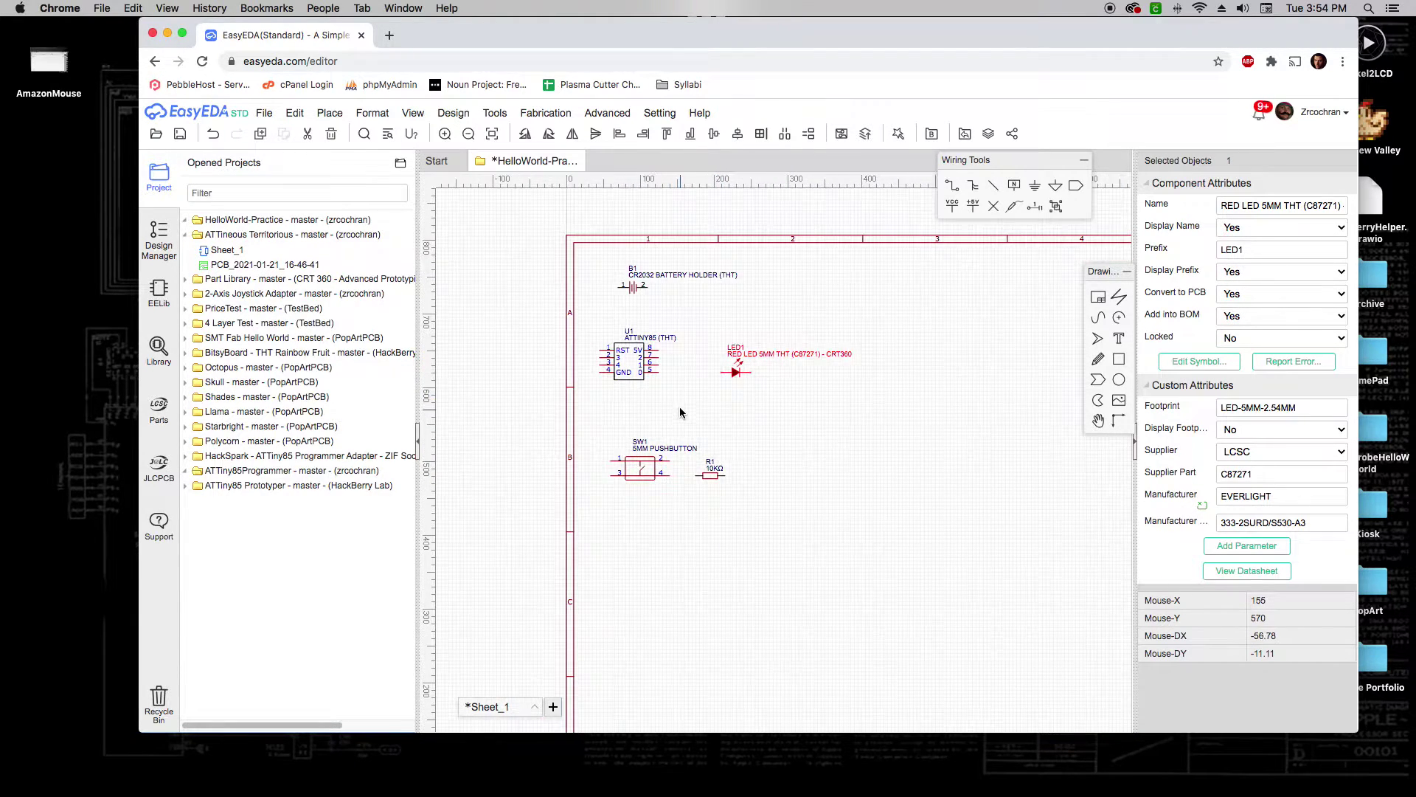
Place three VCC flags: beside pin 1 of the CR2032 battery holder, beside the ATtiny85's 5V pin, and beside pin 1 of the pushbutton.
left_click(709, 420)
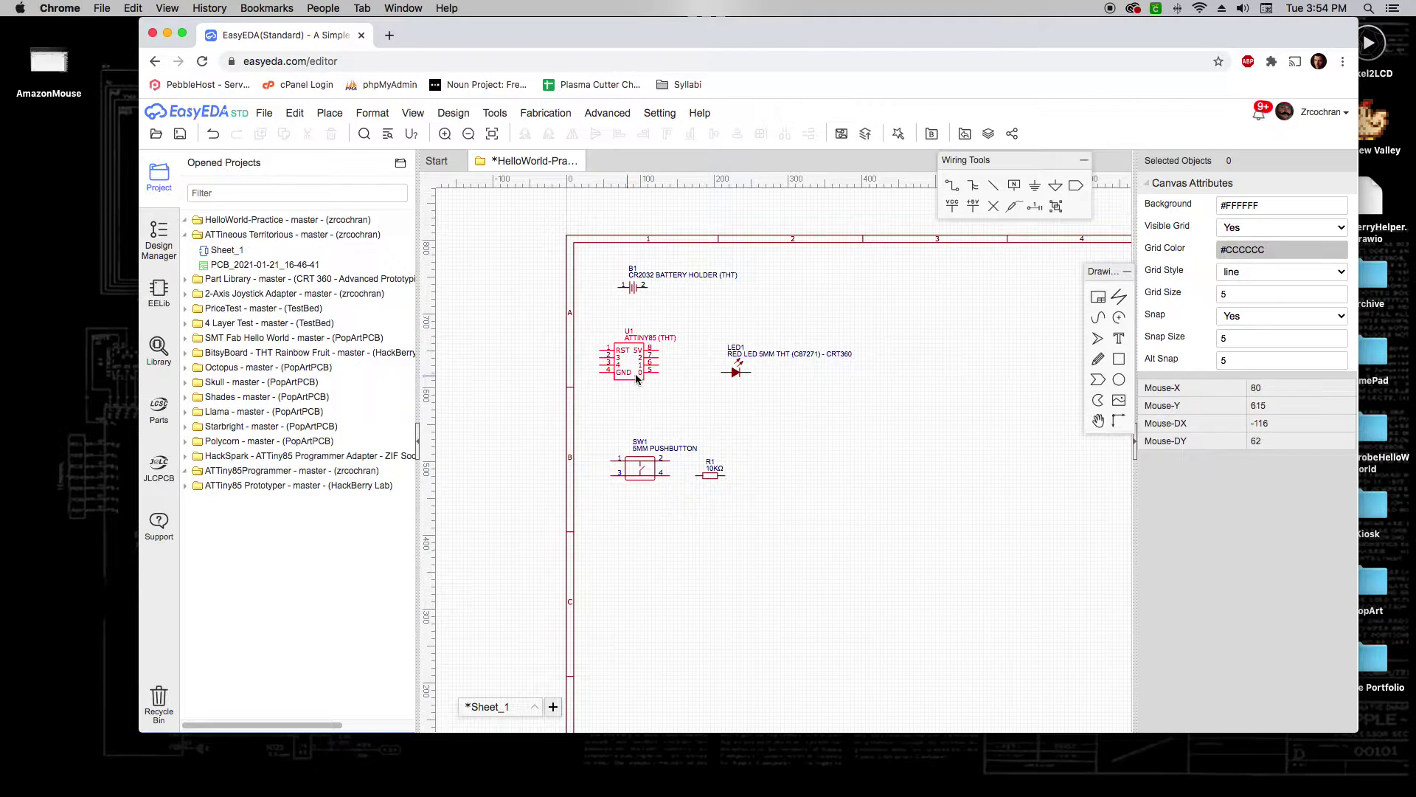
left_click(952, 210)
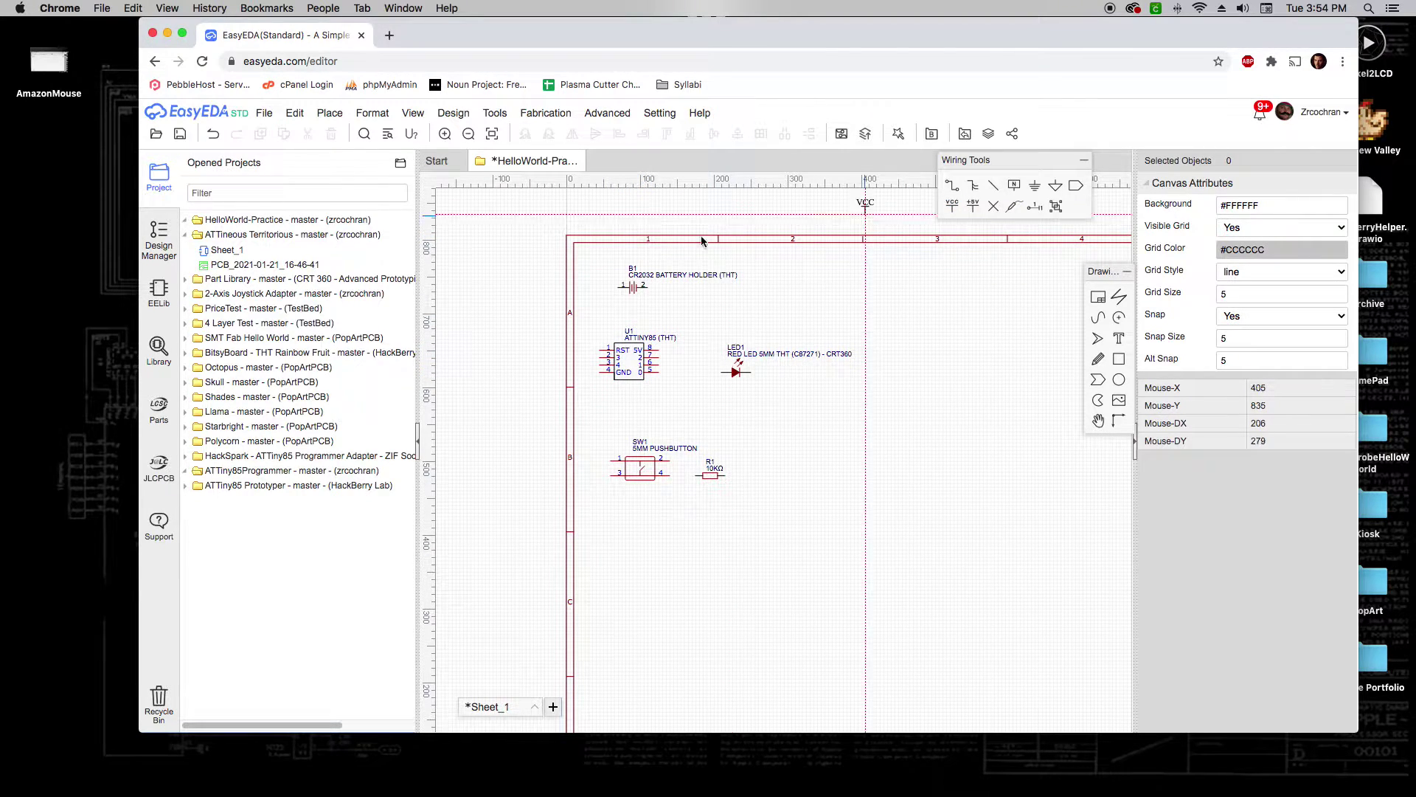
left_click(599, 290)
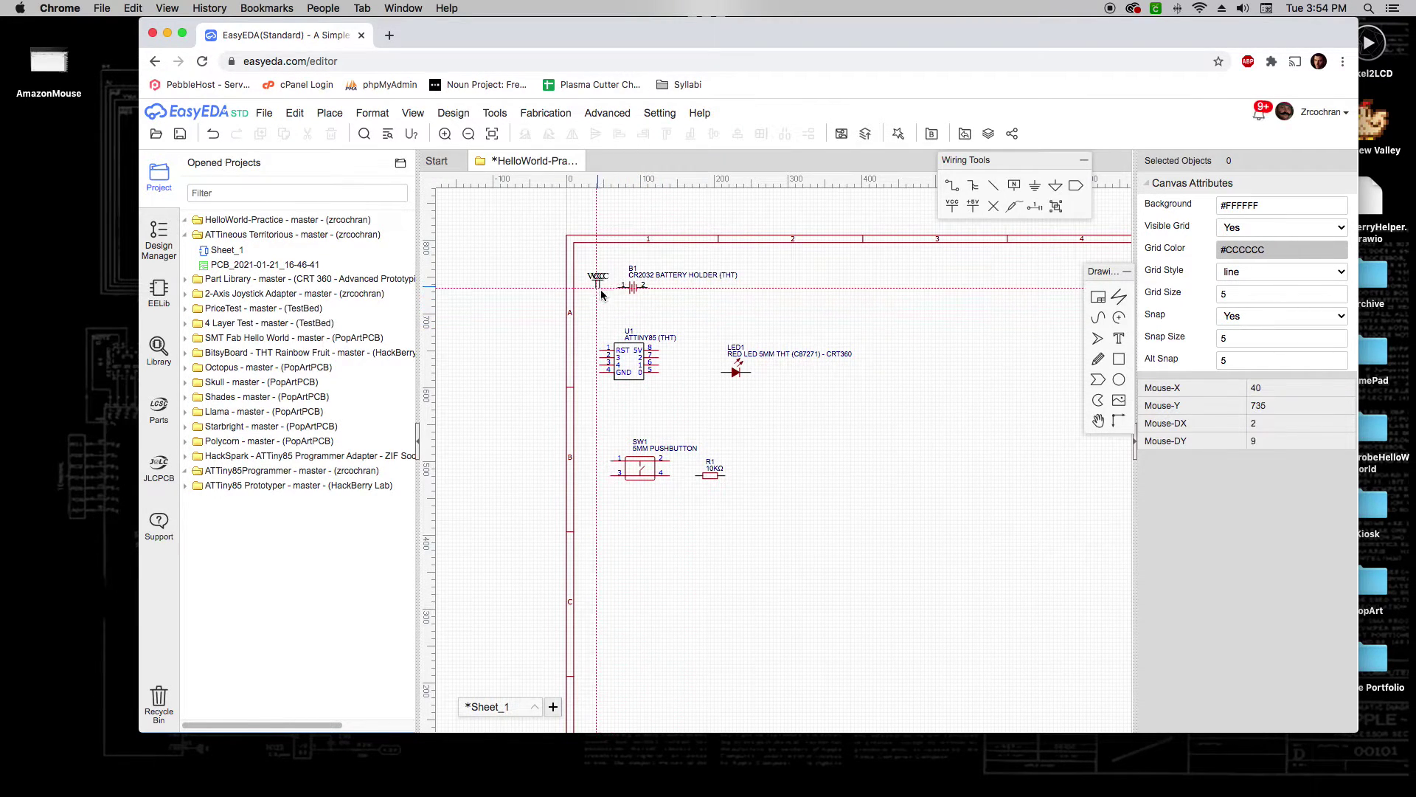
left_click(692, 349)
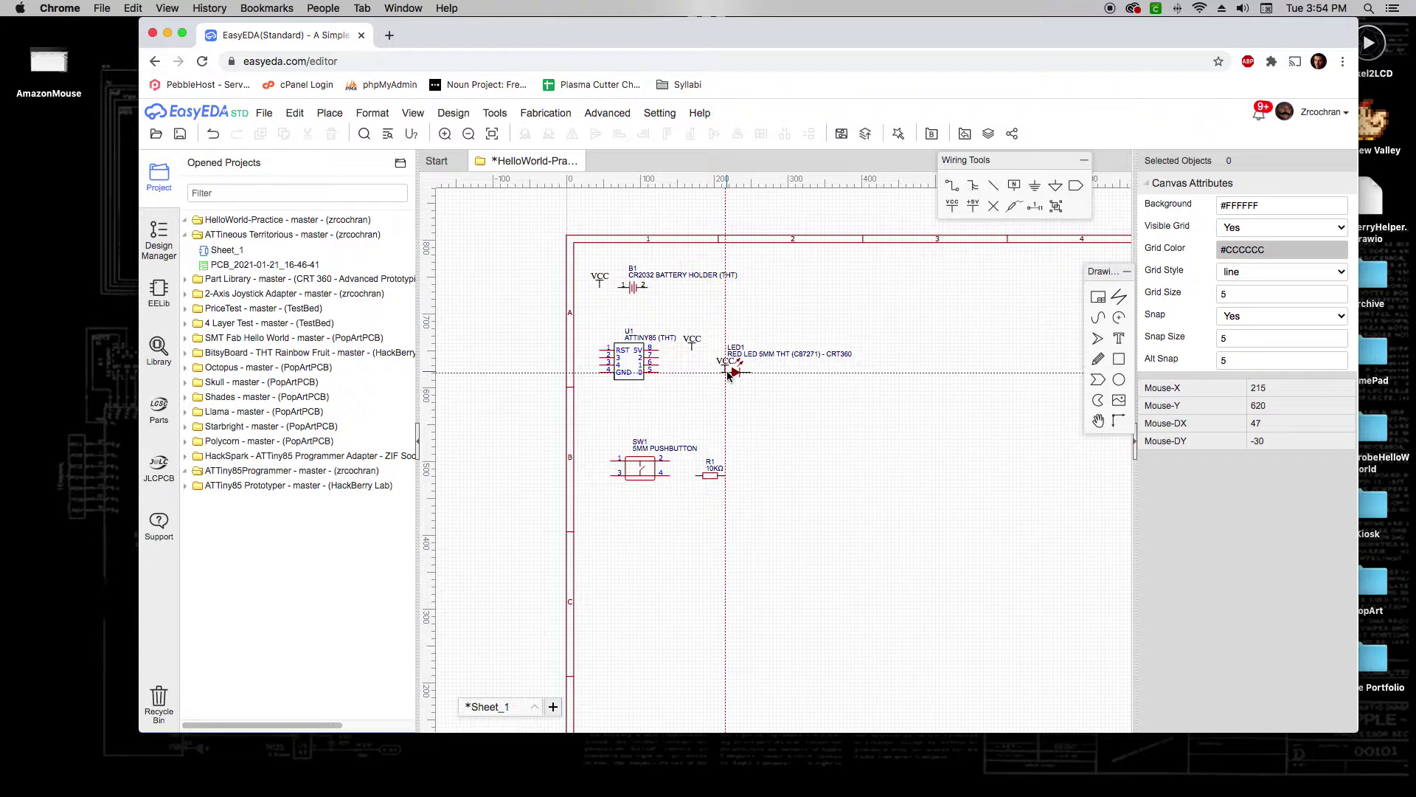
left_click(596, 463)
key("Escape")
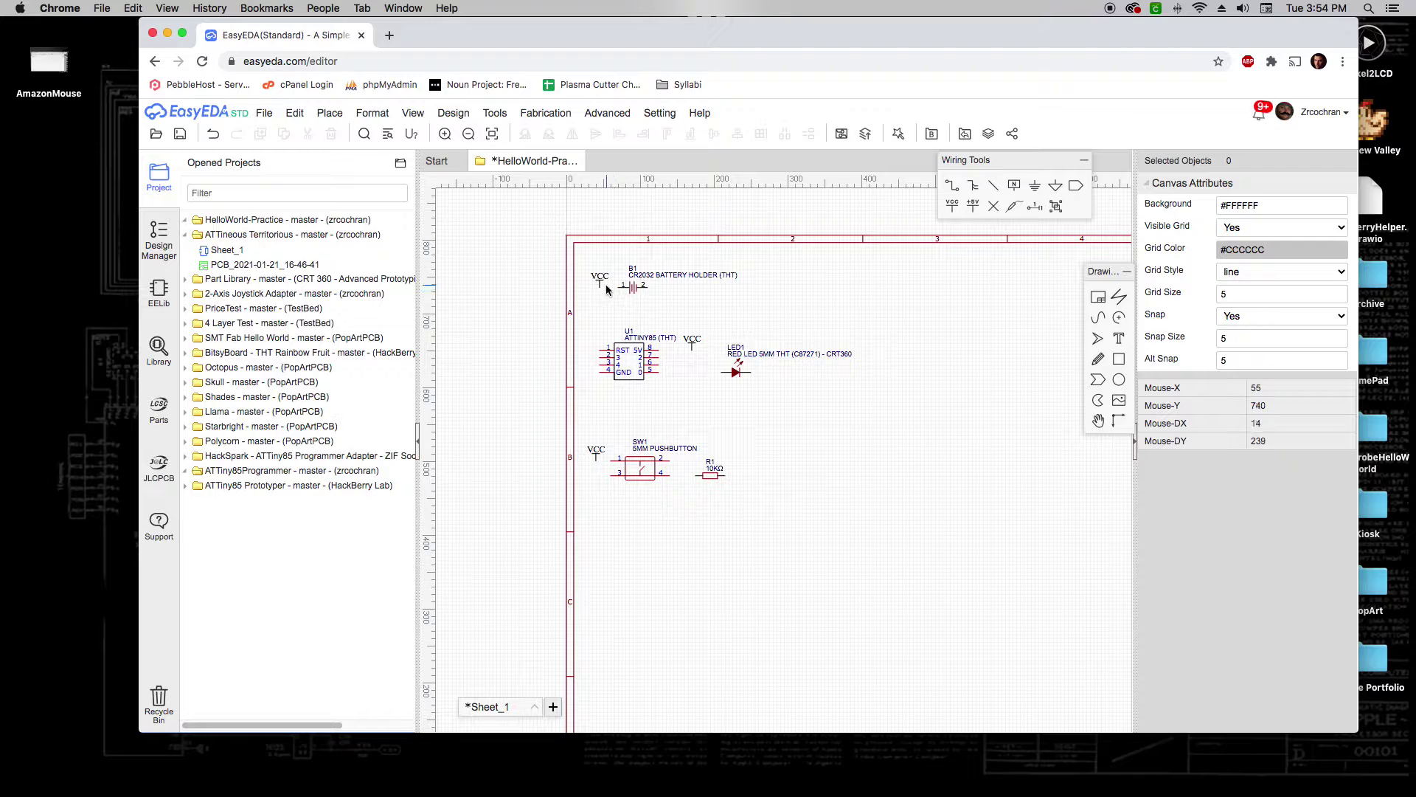
Wire the three VCC flags to pin 1 of the battery holder, the ATtiny85's 5V pin and pin 1 of the pushbutton.
left_click(953, 186)
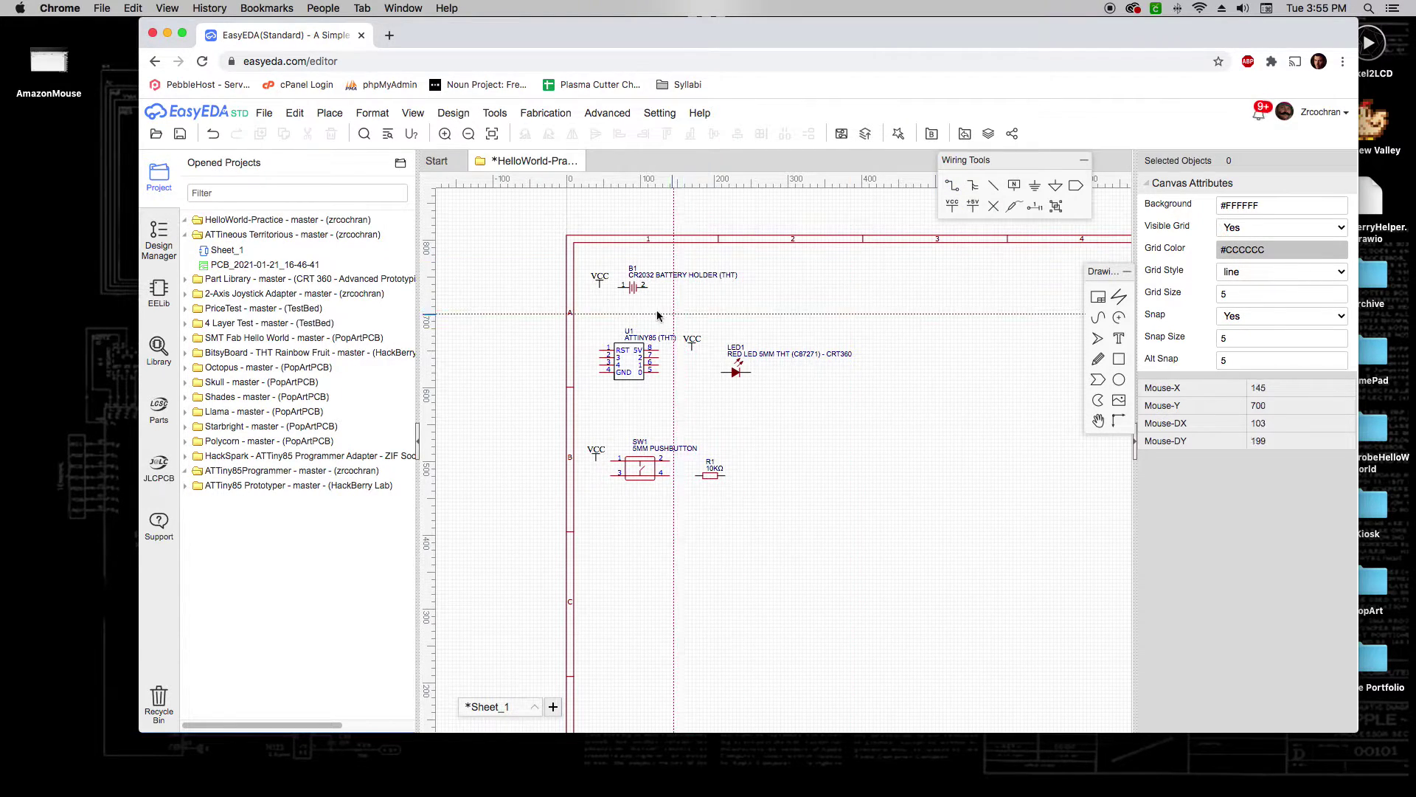
left_click(600, 290)
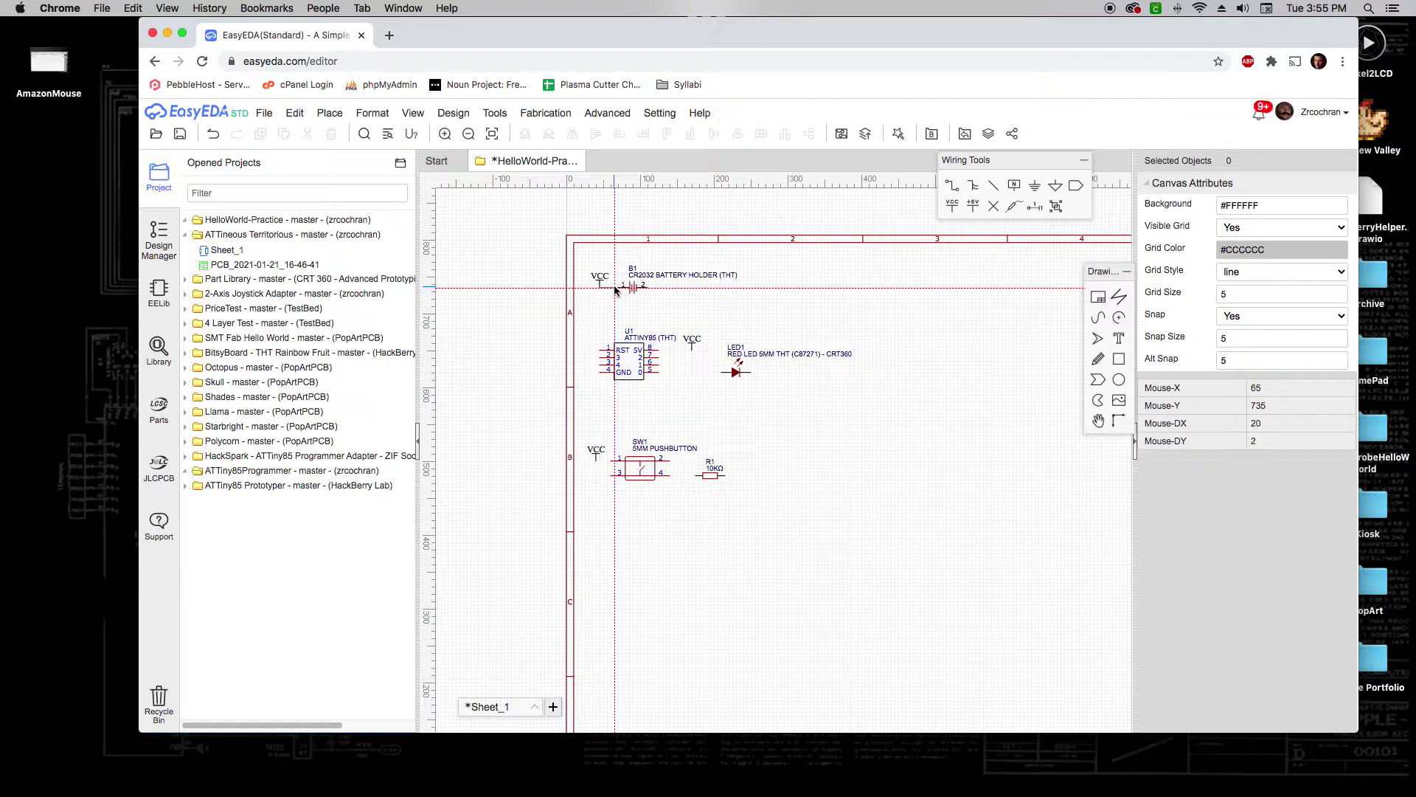
left_click(618, 287)
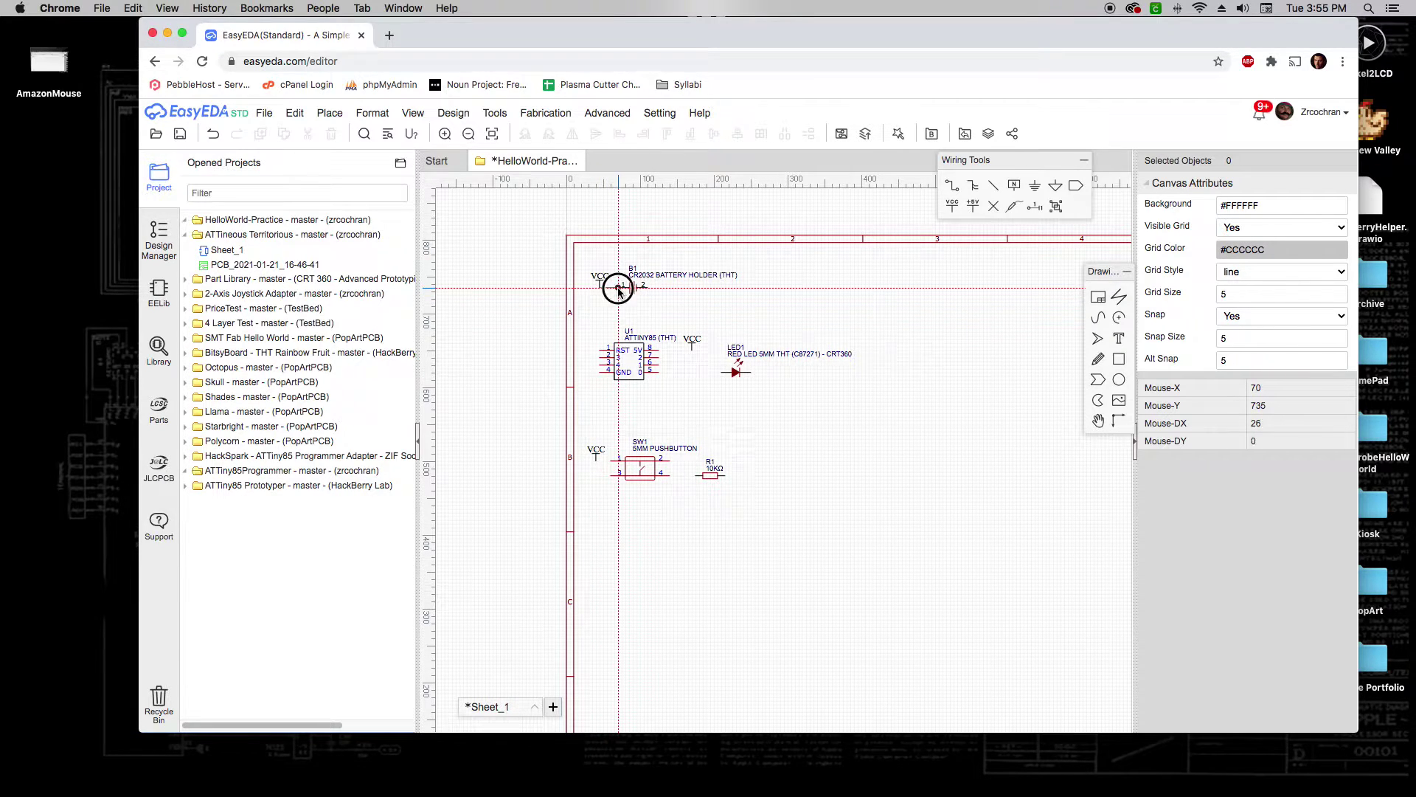
left_click(663, 350)
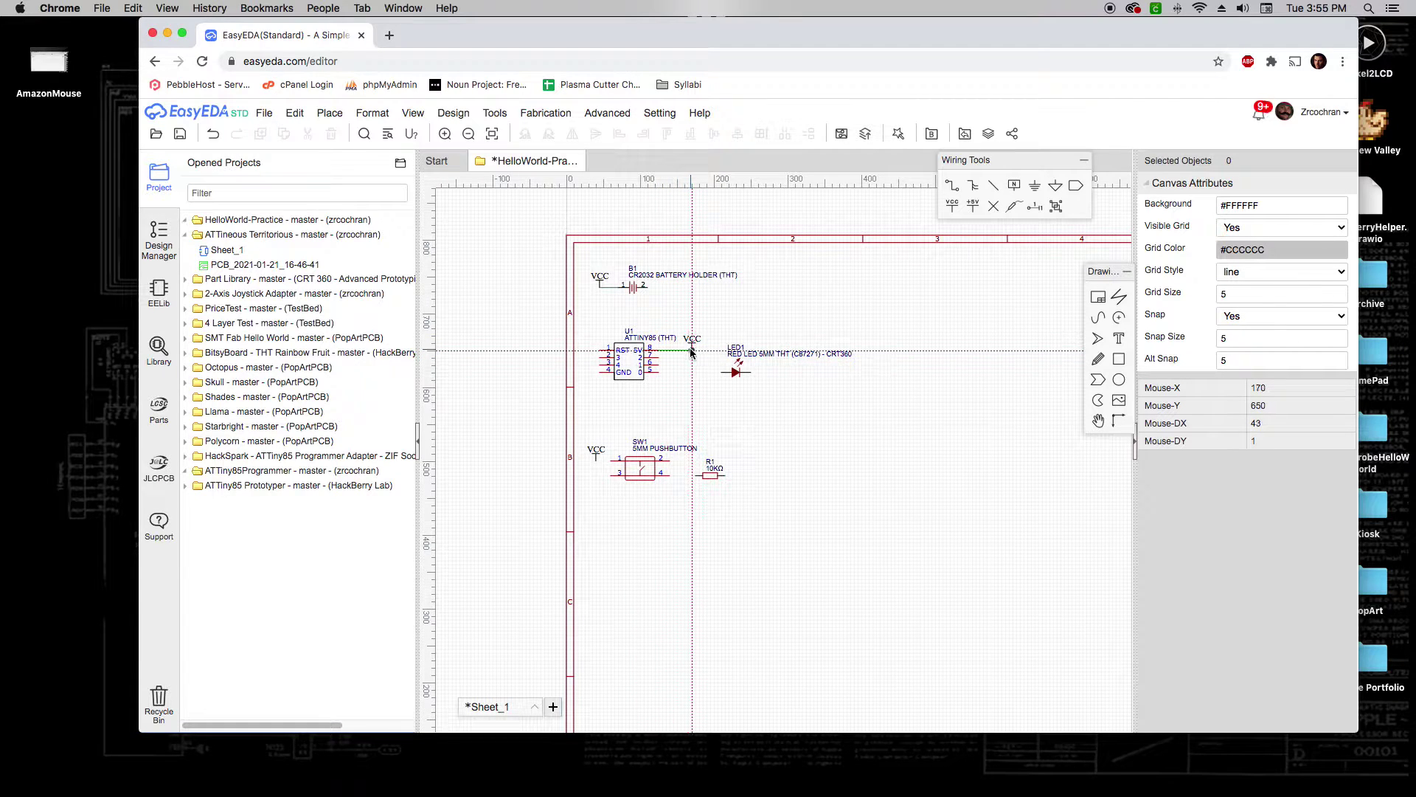
left_click(691, 351)
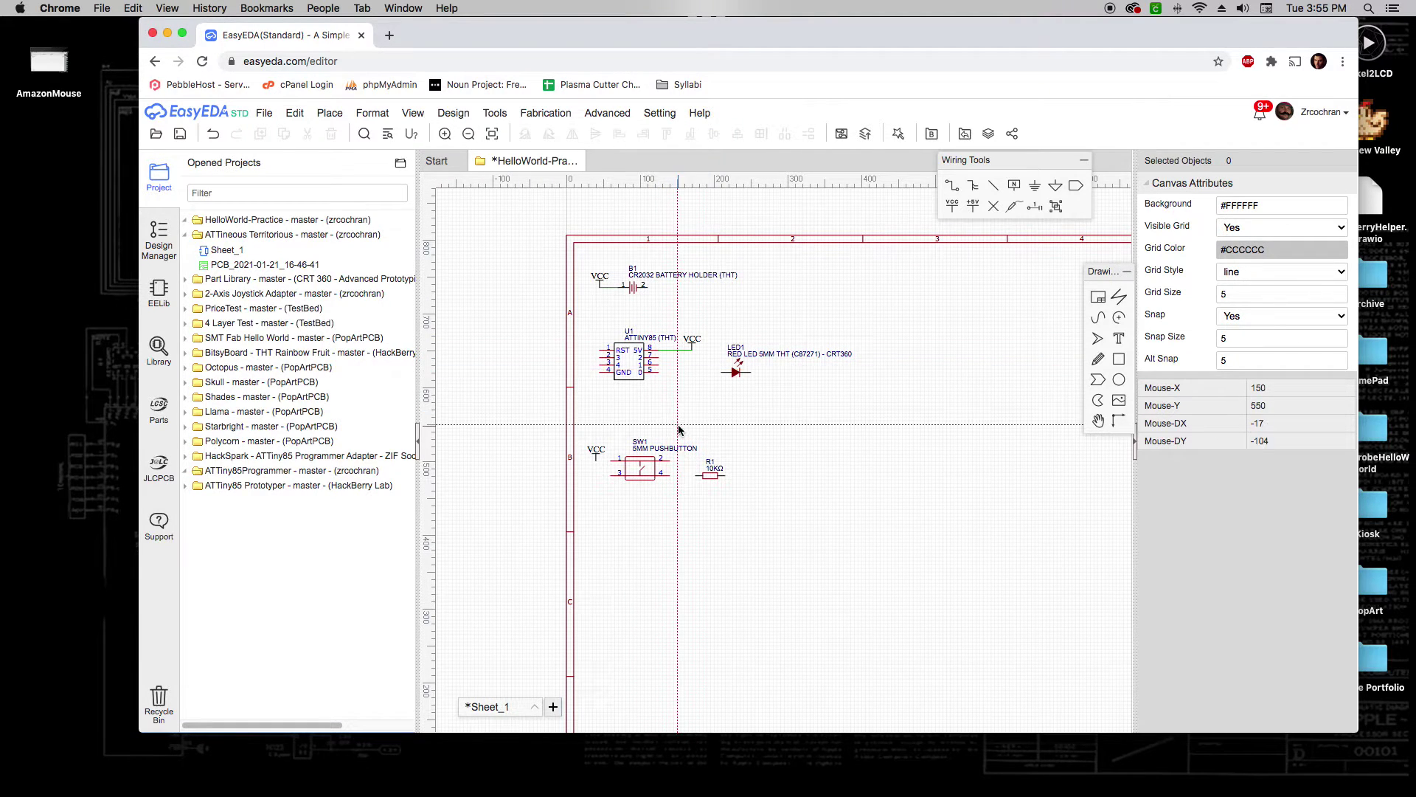
left_click(597, 460)
left_click(617, 459)
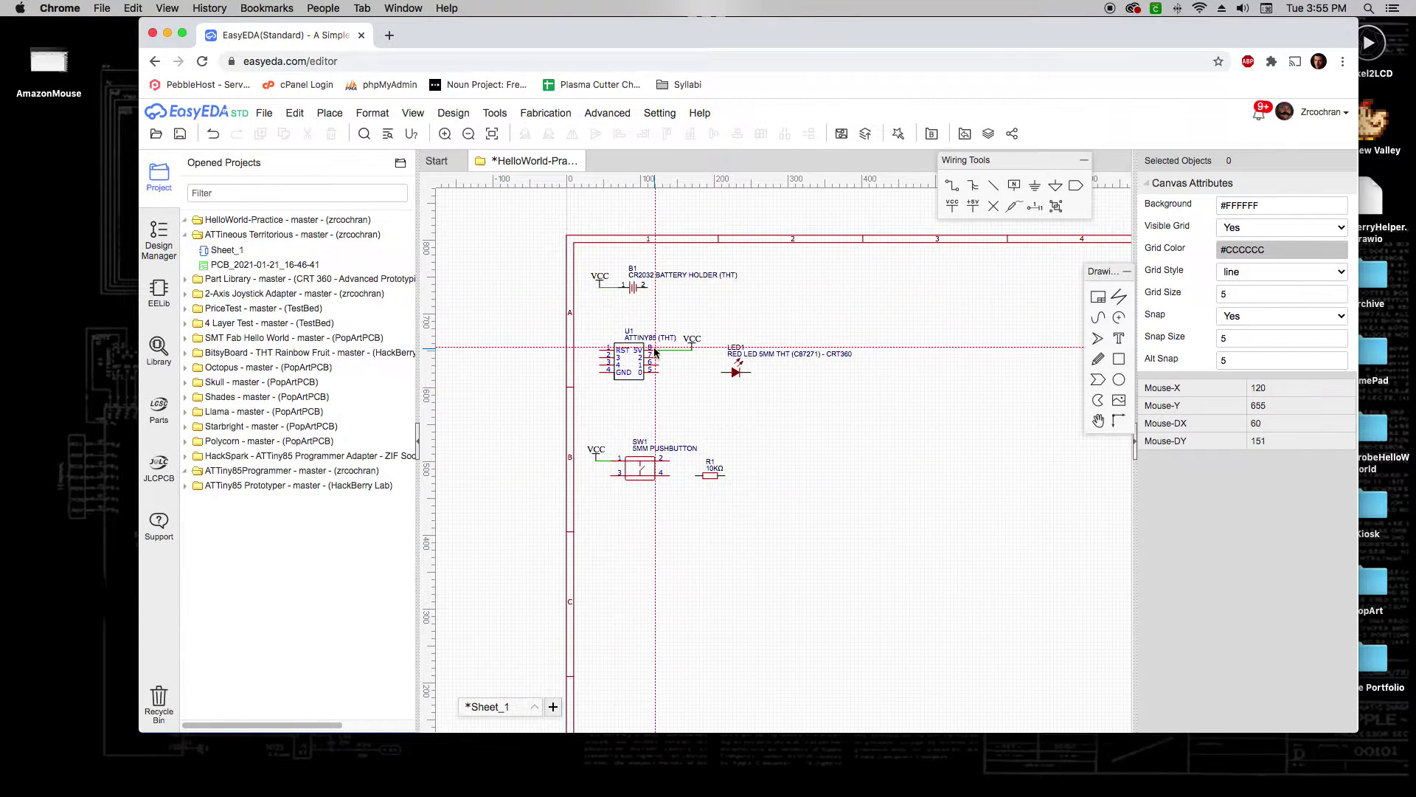
Place four upright GND flags beside the battery holder's pin 2, the ATtiny85's GND pin, the red LED's cathode and the resistor's right end.
left_click(1036, 188)
key("space")
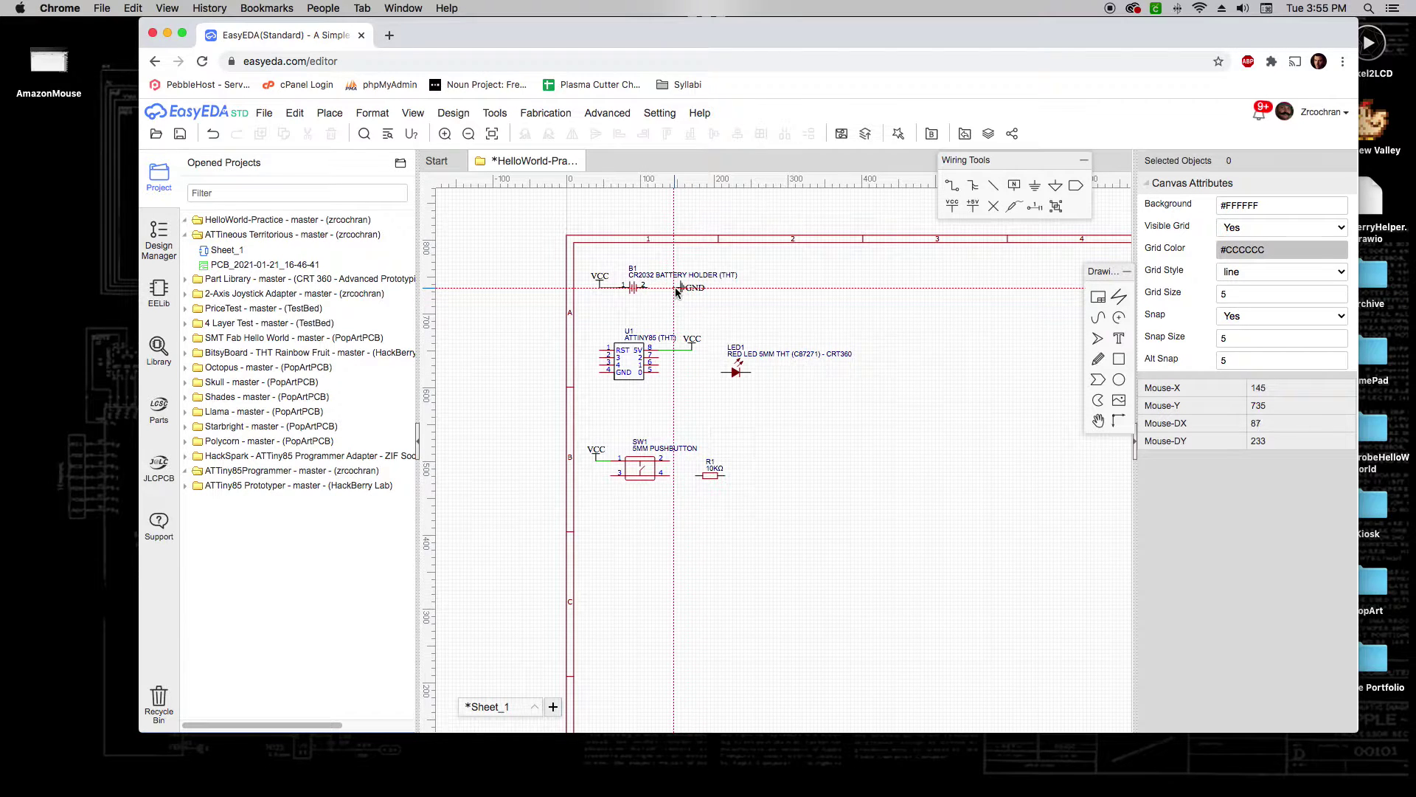
key("space")
key("space")
key("space")
left_click(672, 293)
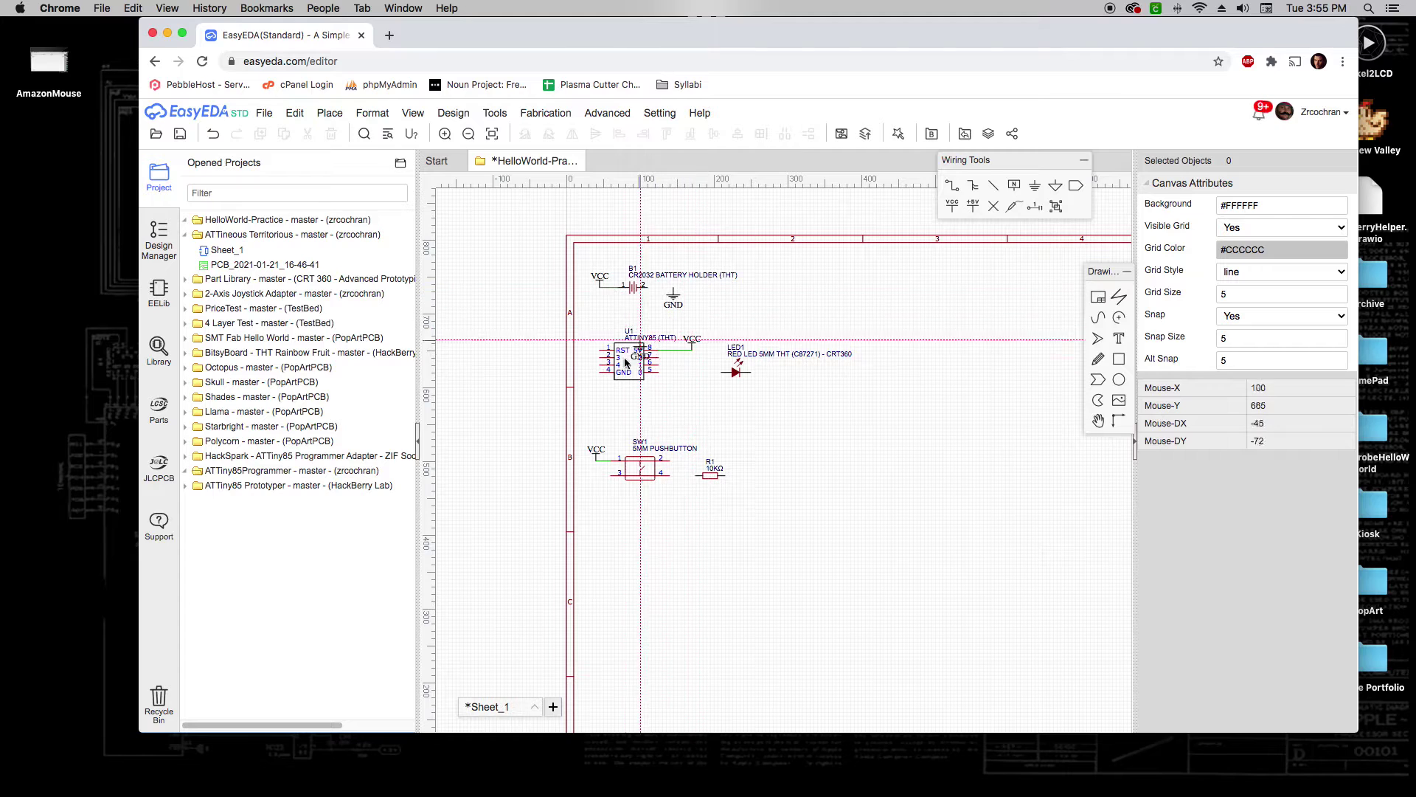
left_click(590, 376)
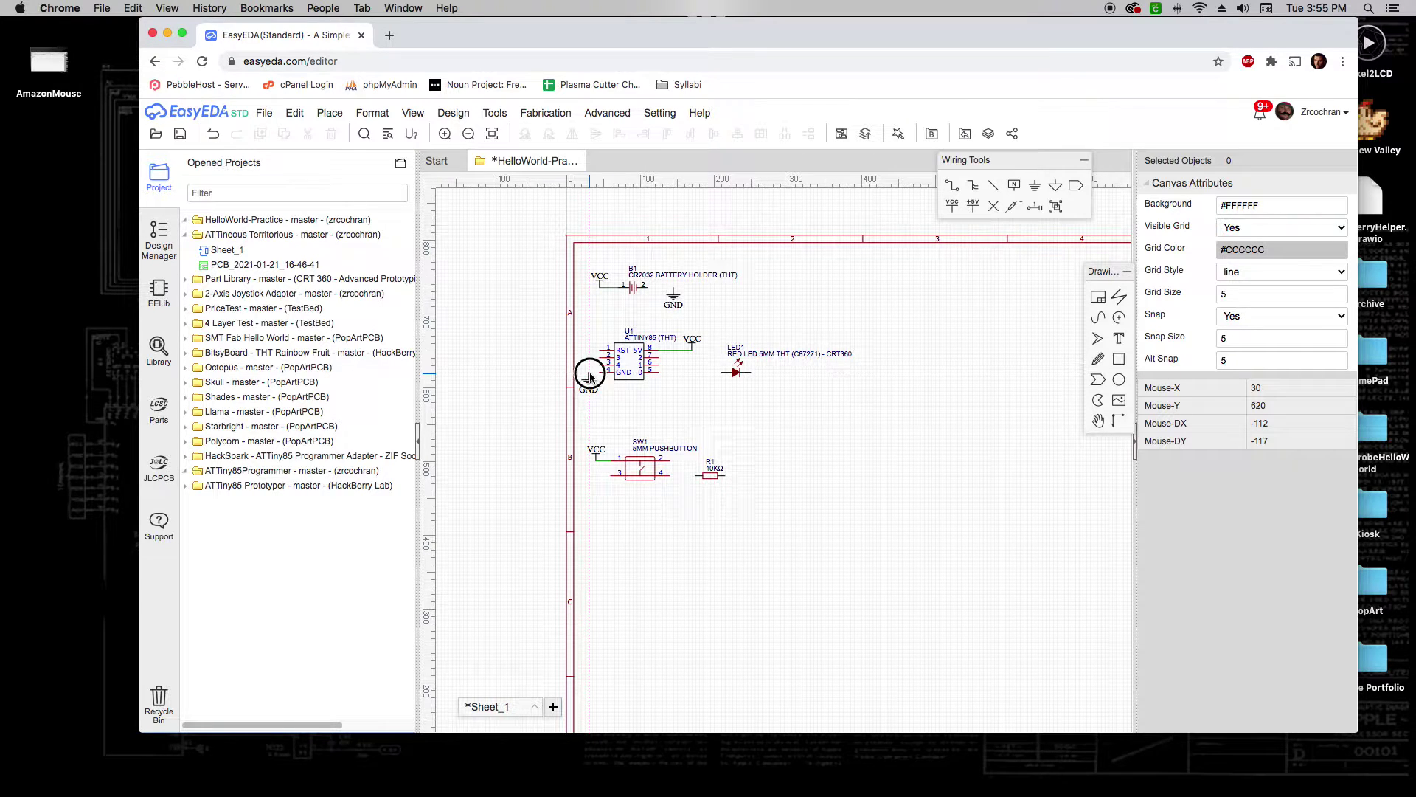
left_click(768, 378)
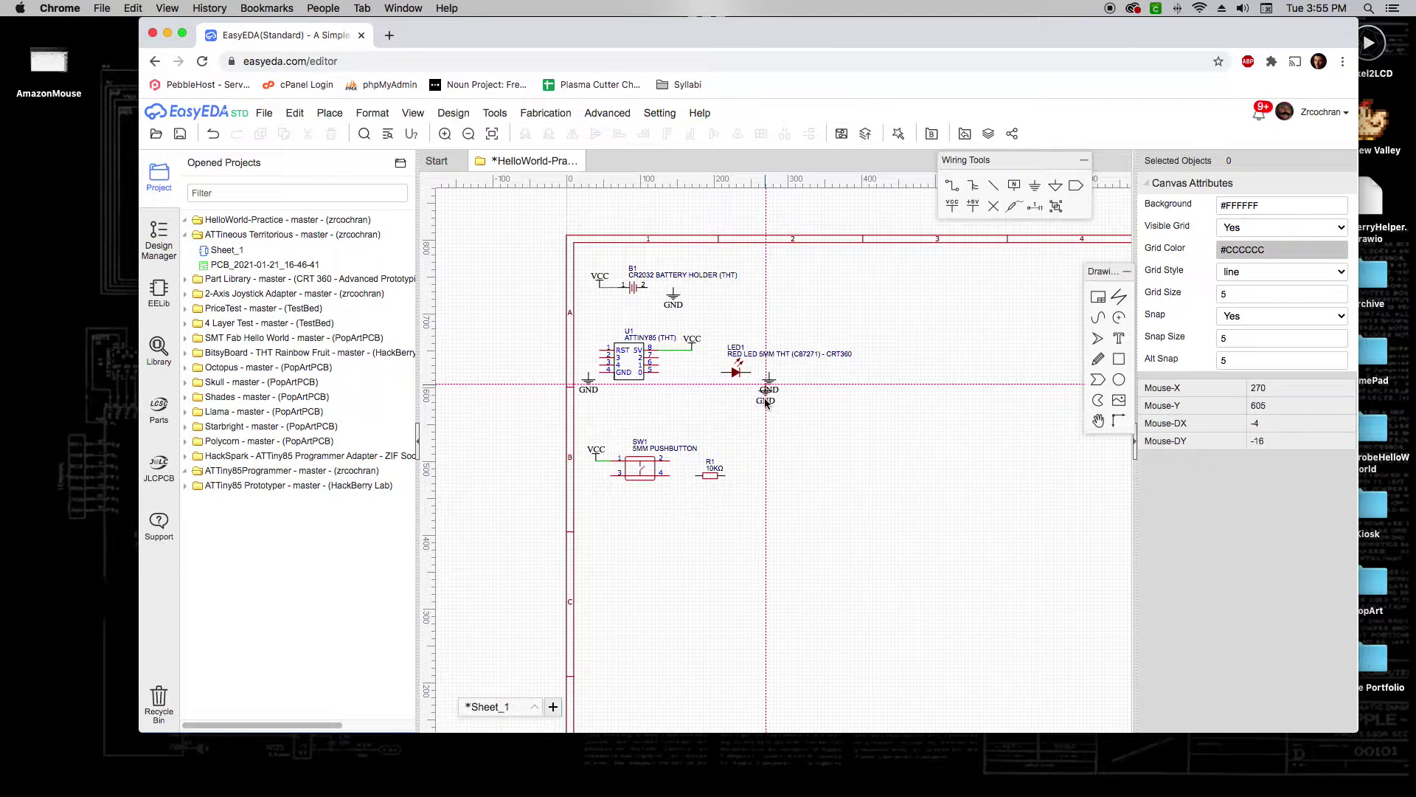
left_click(755, 479)
key("Escape")
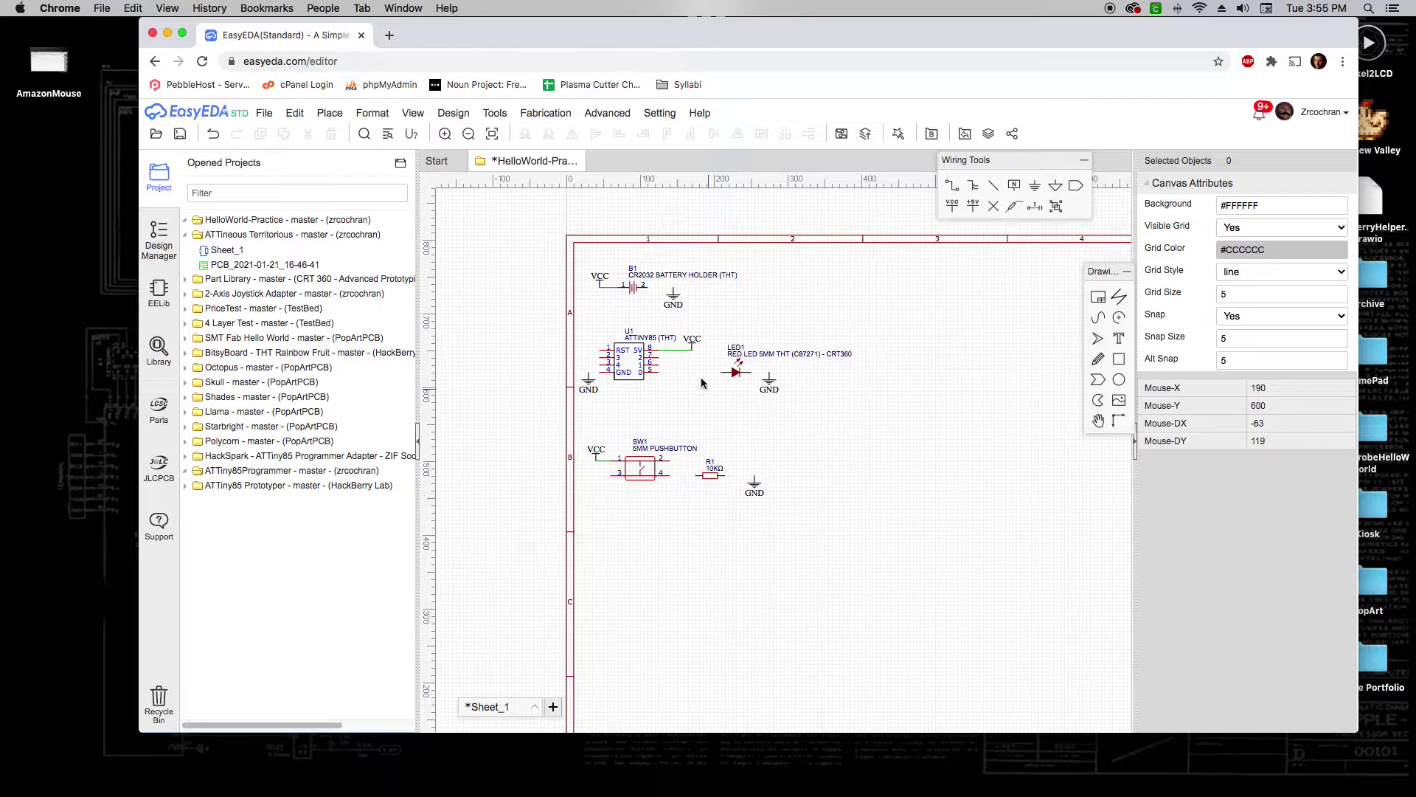
Wire the four GND flags to the battery holder's pin 2, the ATtiny85's GND pin, the red LED's cathode and the 10K resistor.
key("w")
left_click(649, 286)
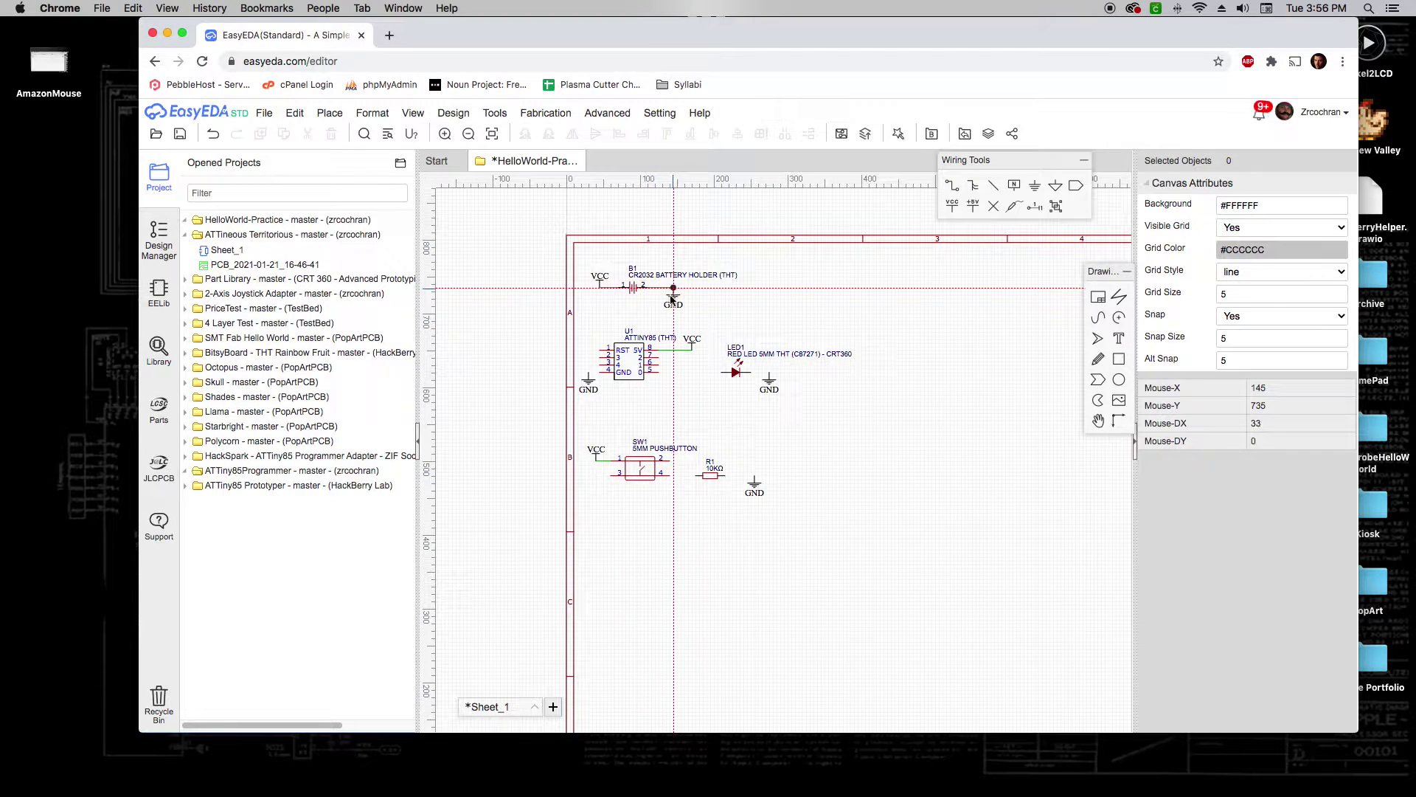
left_click(673, 290)
key("Escape")
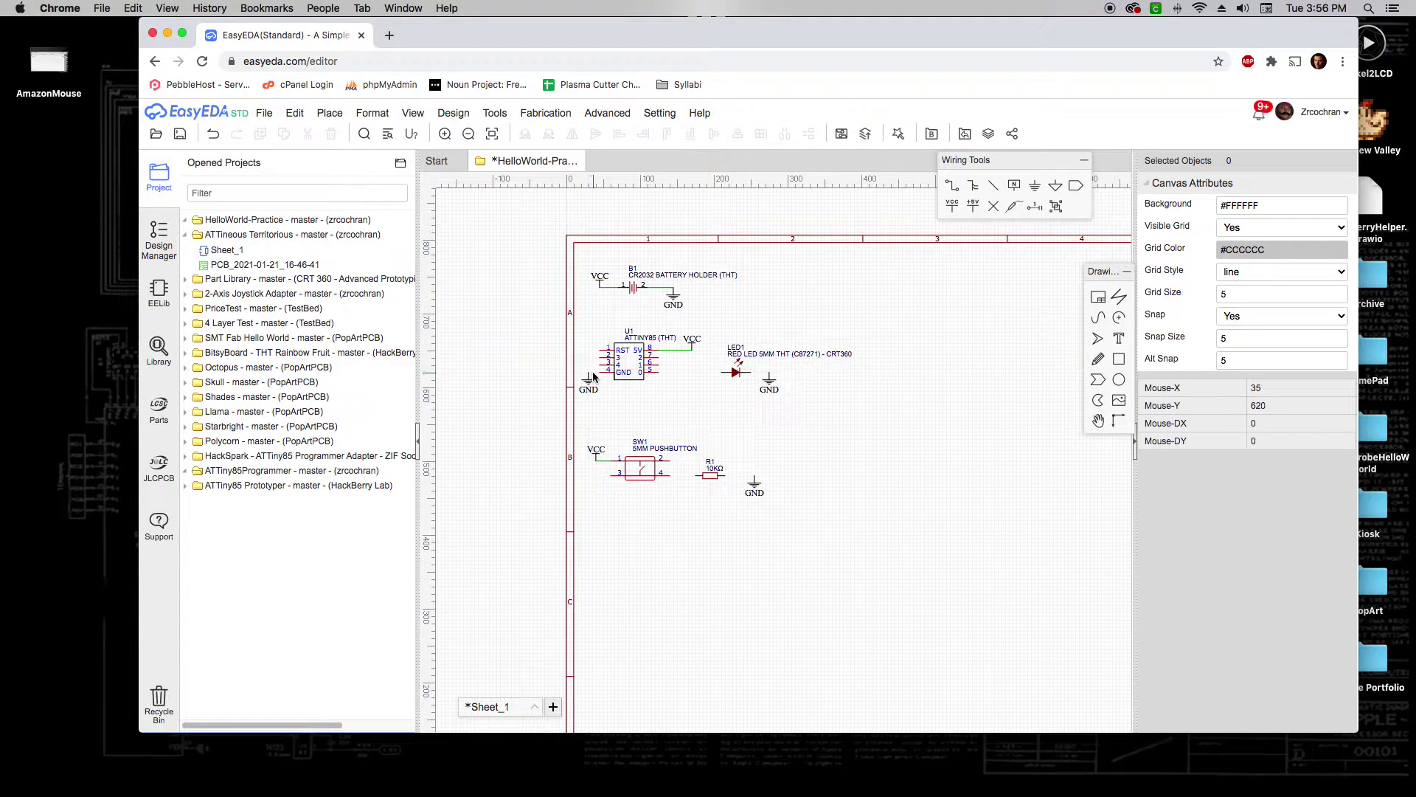
key("w")
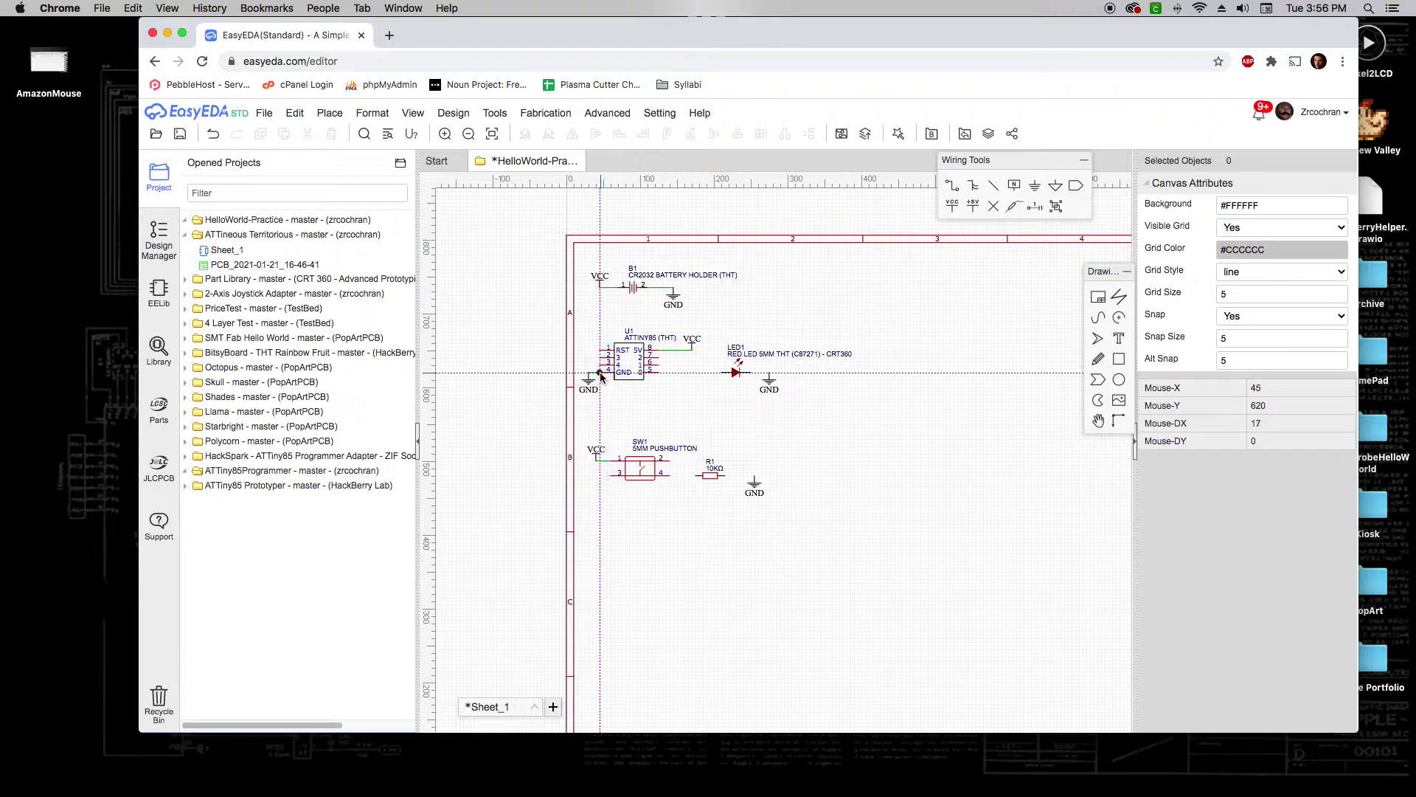
left_click(758, 374)
left_click(768, 375)
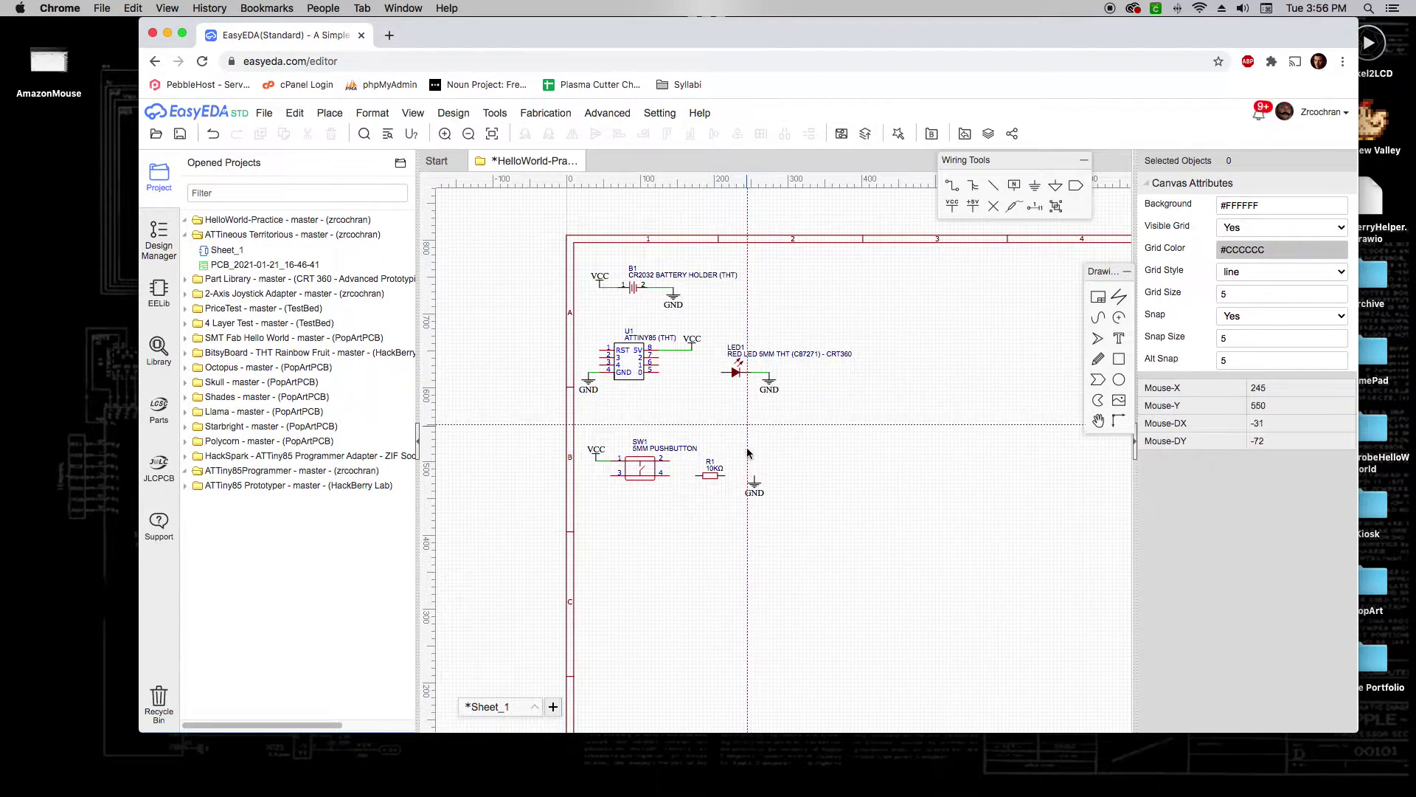
left_click(722, 476)
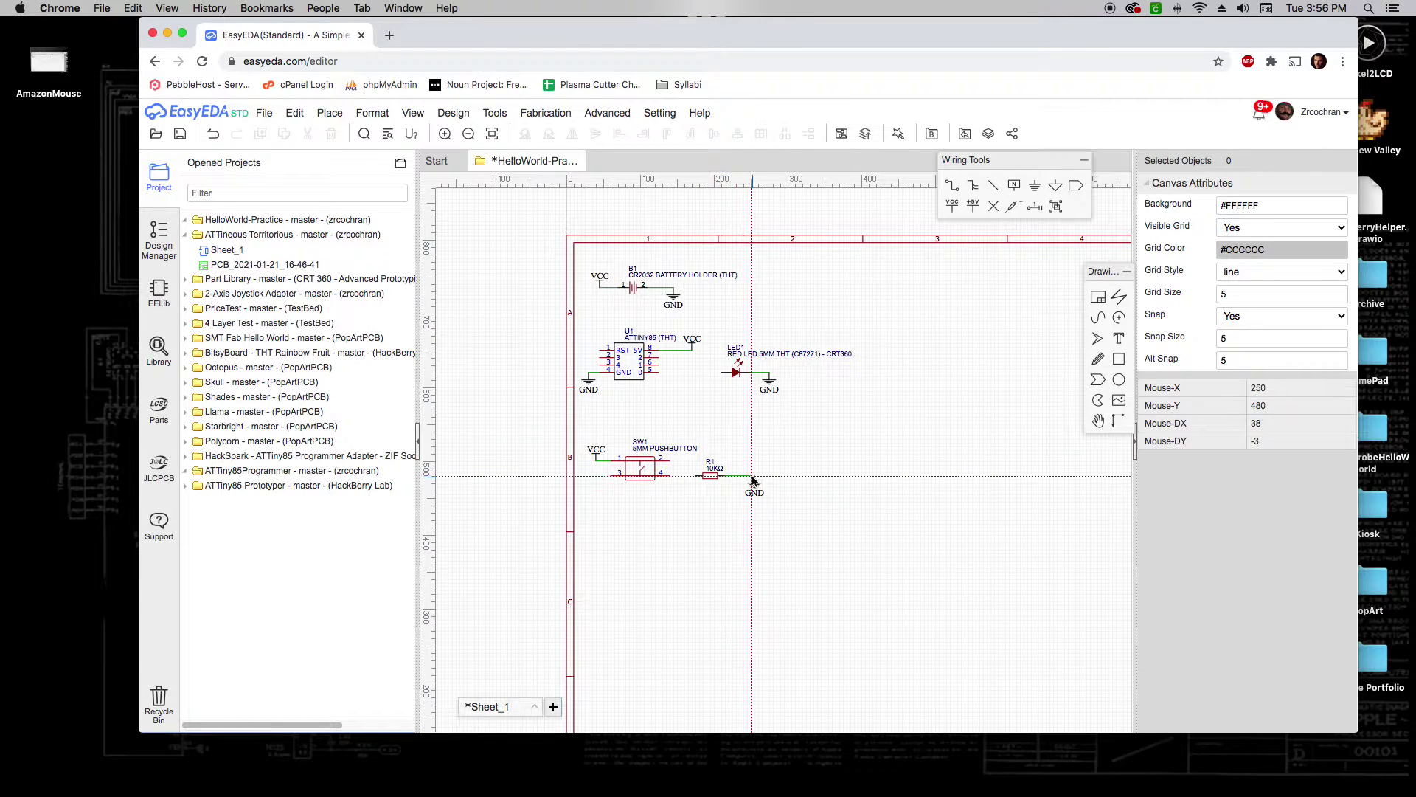
left_click(754, 476)
key("Escape")
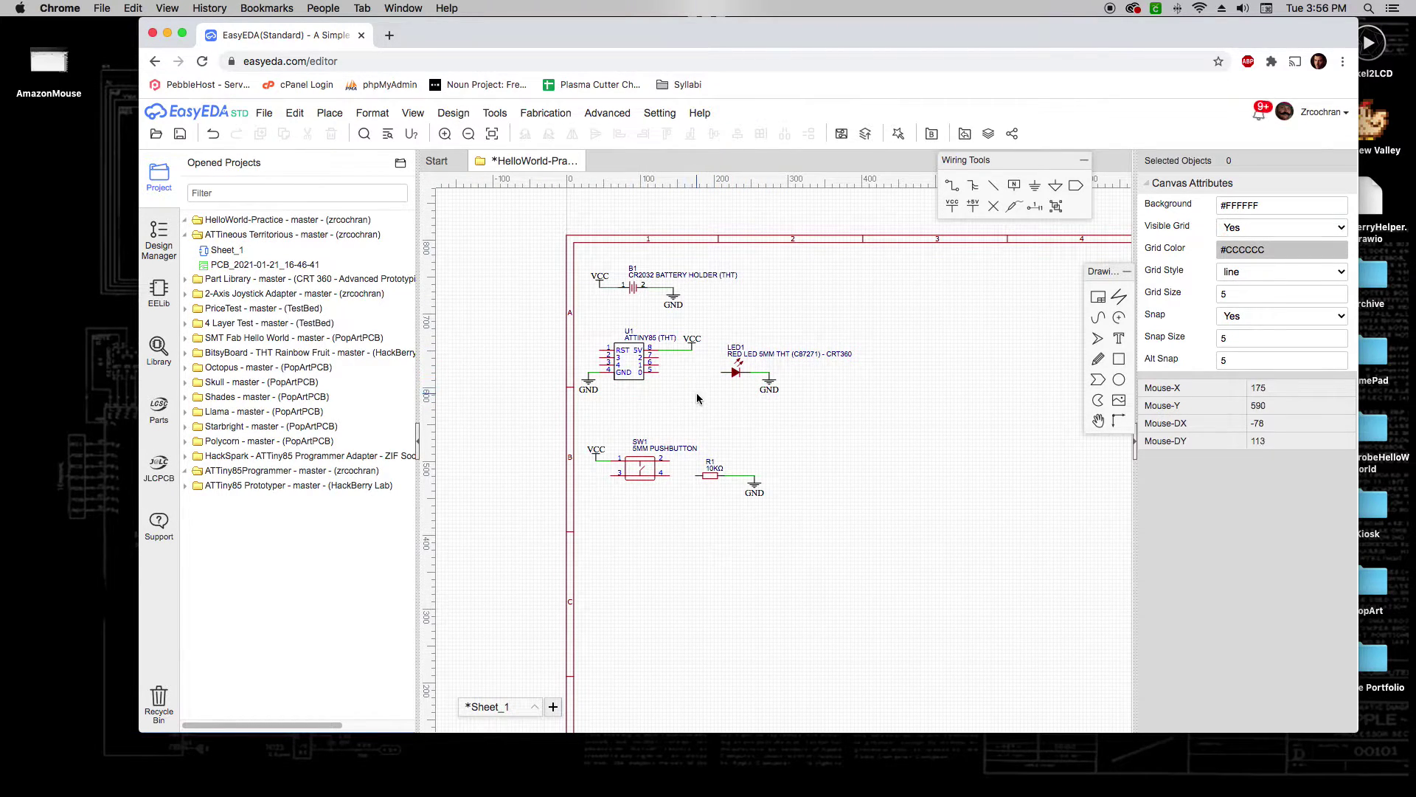
Try to wire the ATtiny85's pin 6 to the red LED's anode, undo it, and retry starting from the LED.
key("w")
left_click(660, 366)
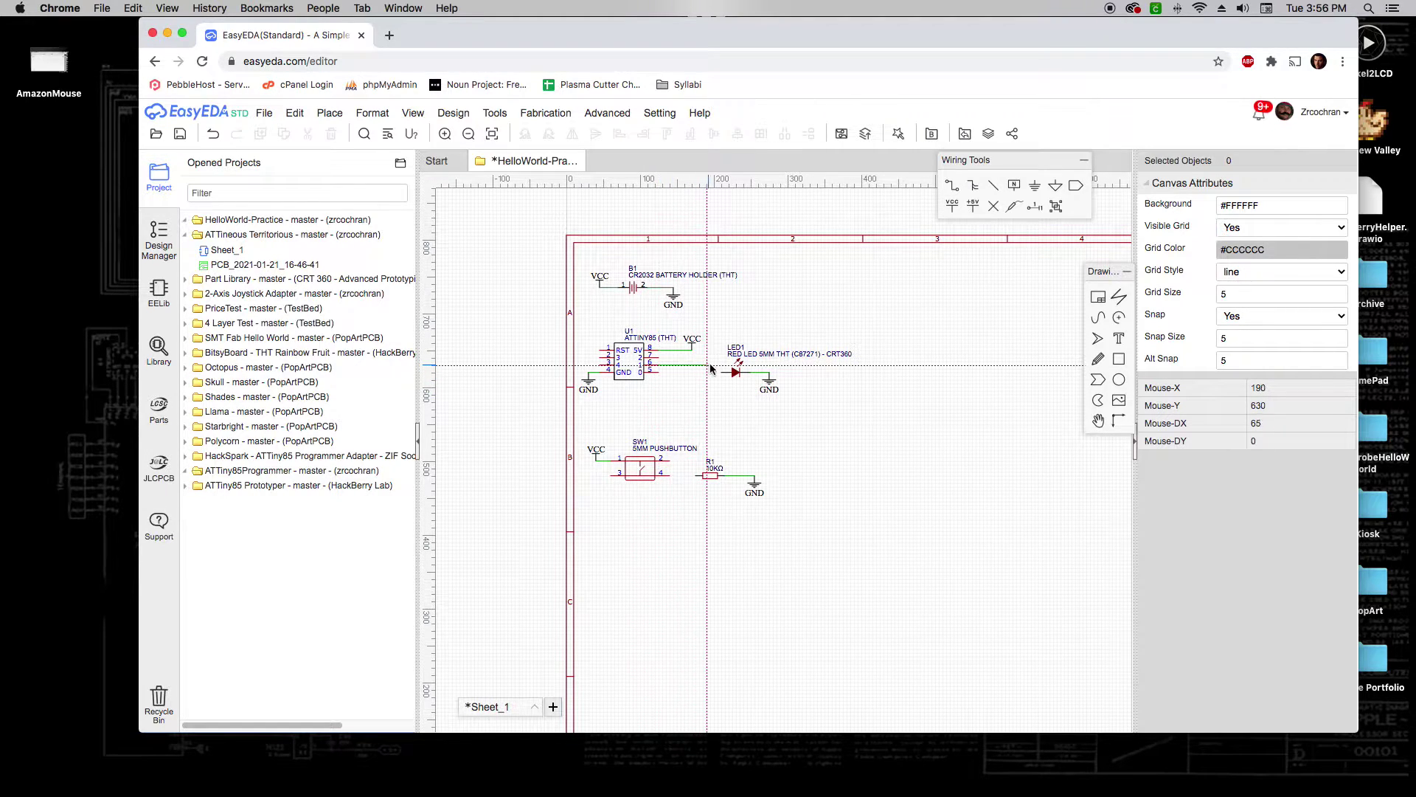
left_click(721, 372)
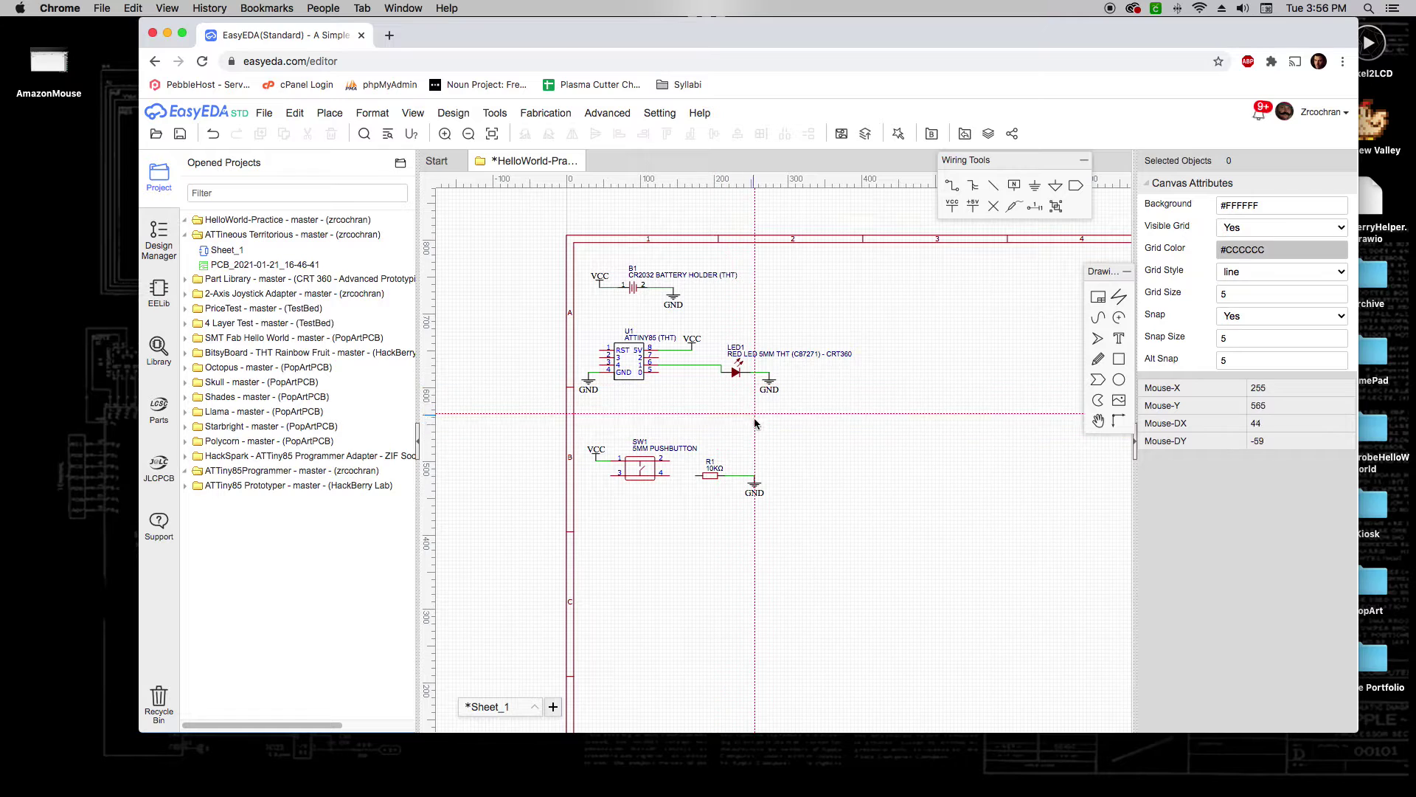
key("Escape")
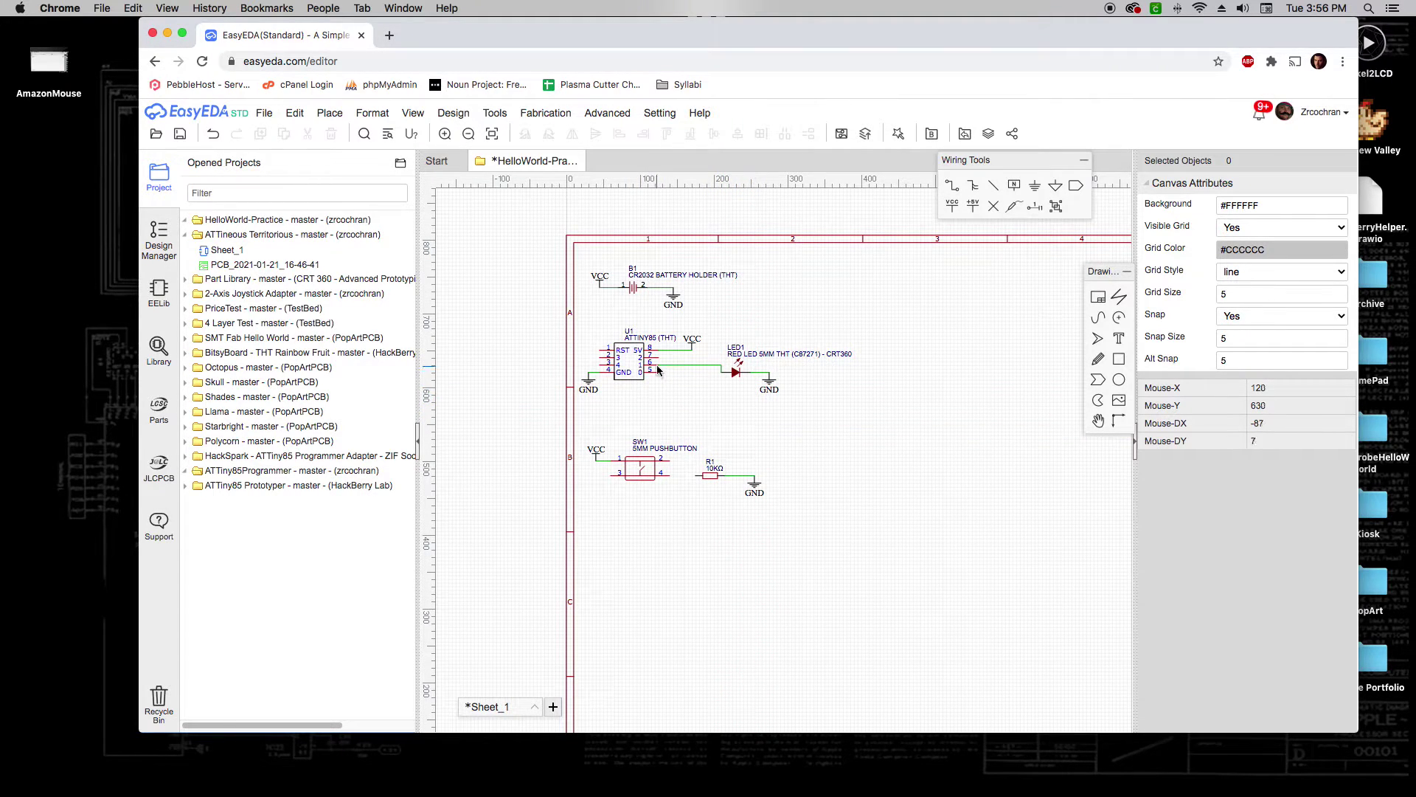
key("super+z")
key("w")
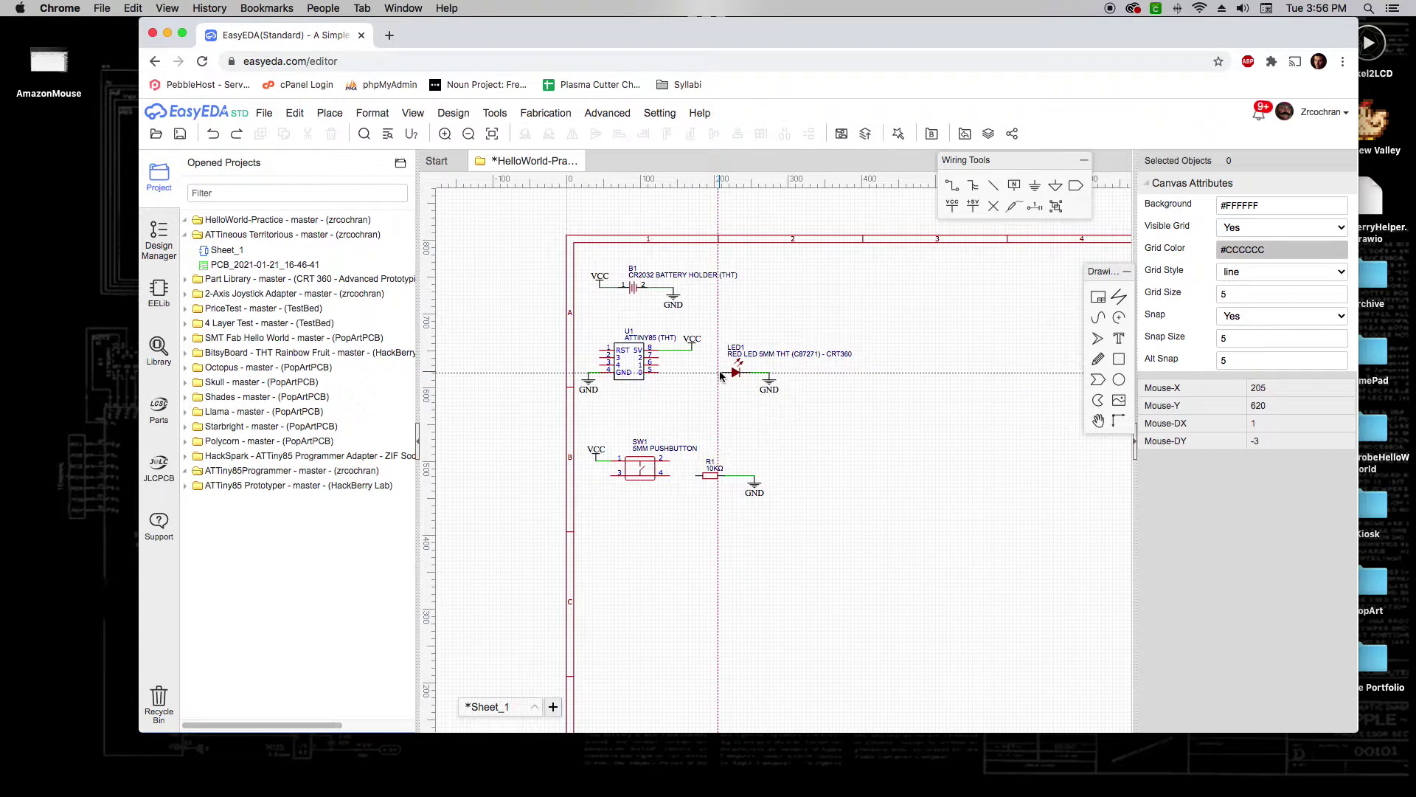
left_click(727, 373)
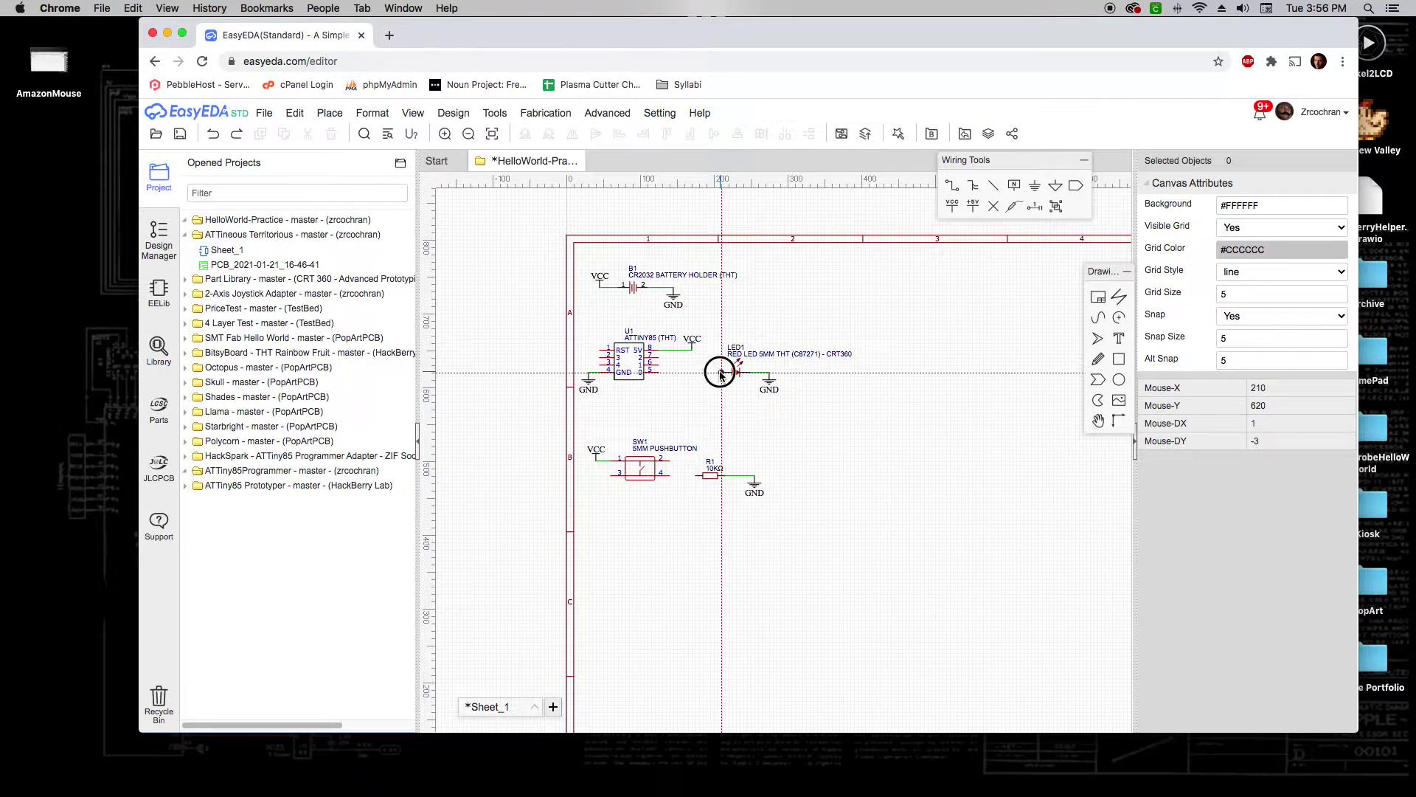
left_click(659, 368)
key("Escape")
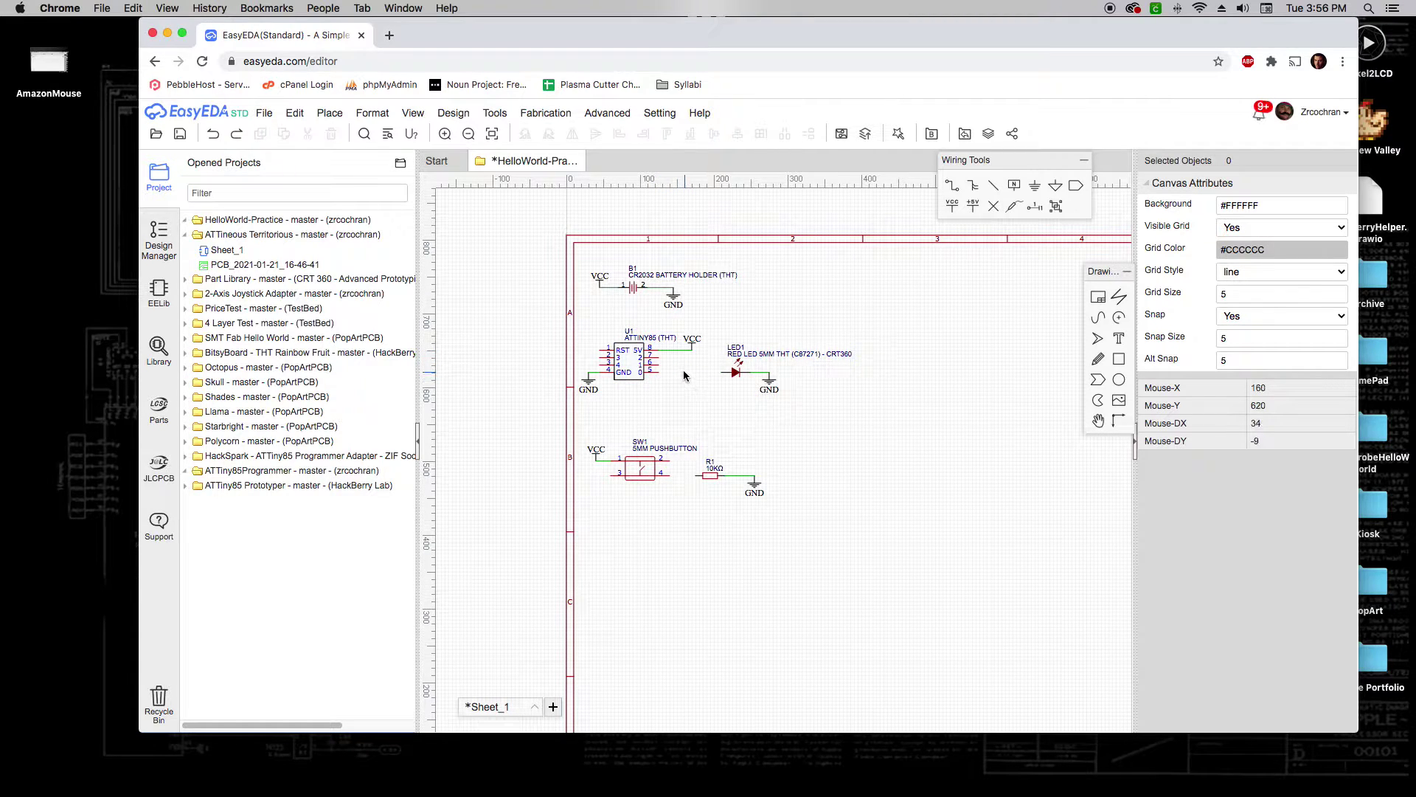
Wire pin 6 of the ATtiny85 to the red LED's anode.
key("w")
left_click(659, 364)
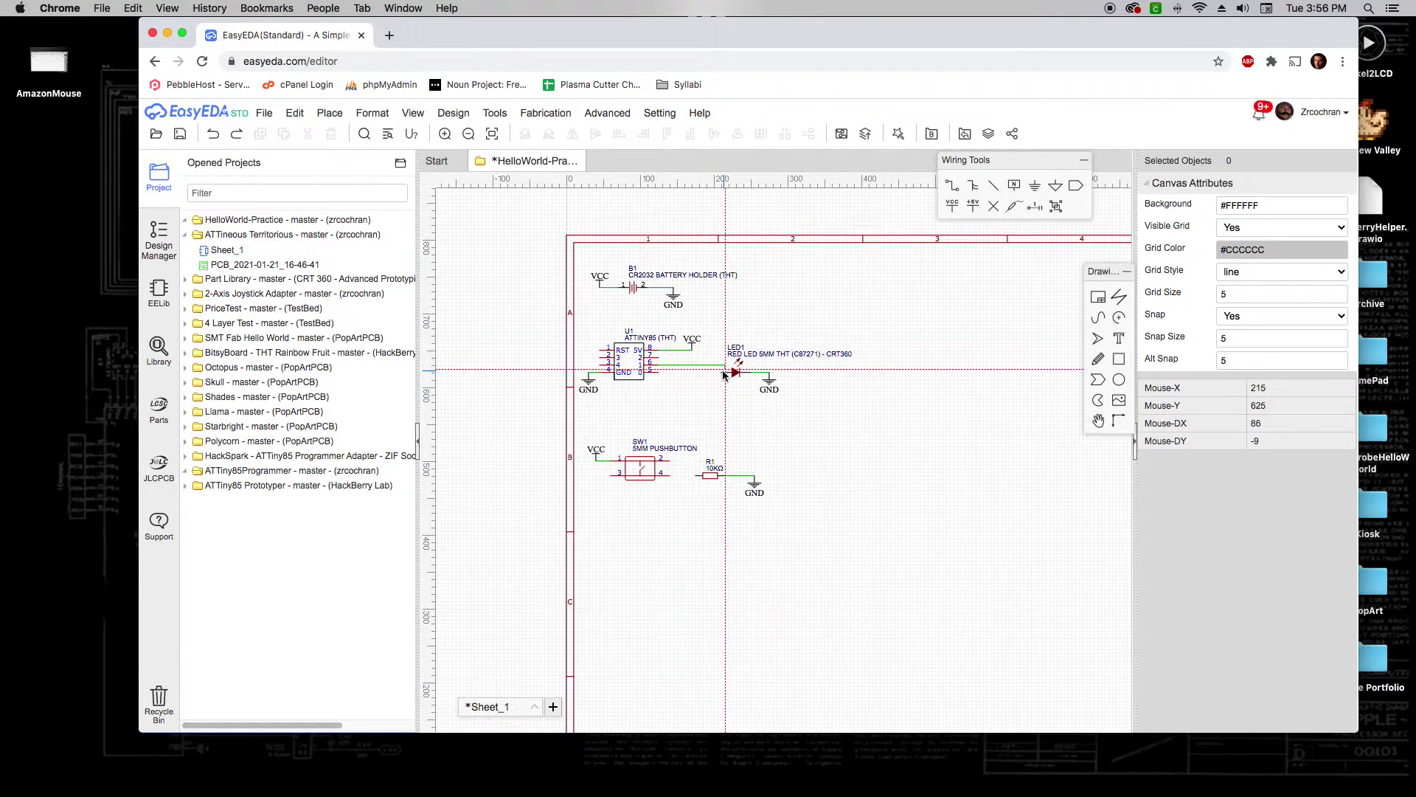
left_click(731, 372)
key("Escape")
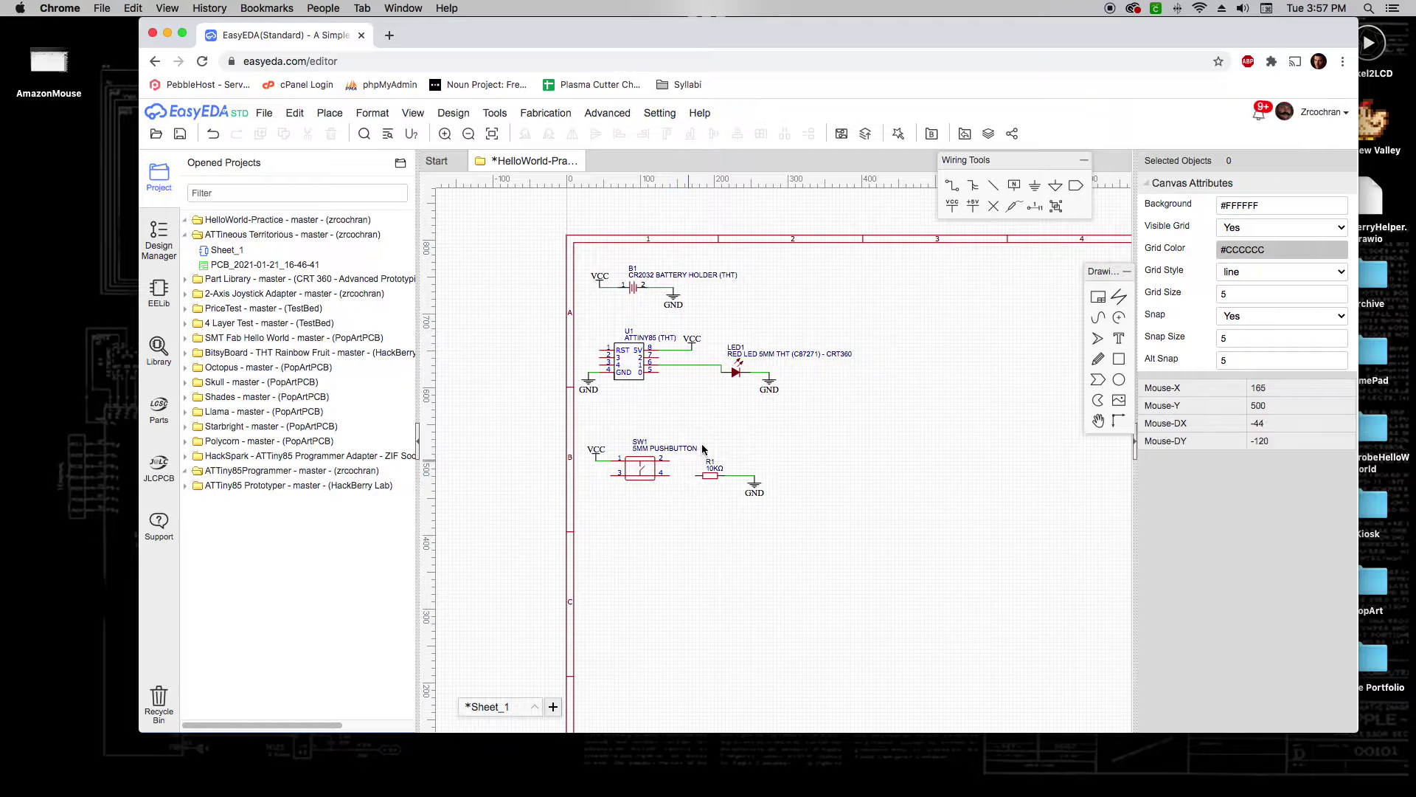
Wire the pushbutton's pin 4 to the resistor's free end, and connect the ATtiny85's pin 5 to the same junction.
key("w")
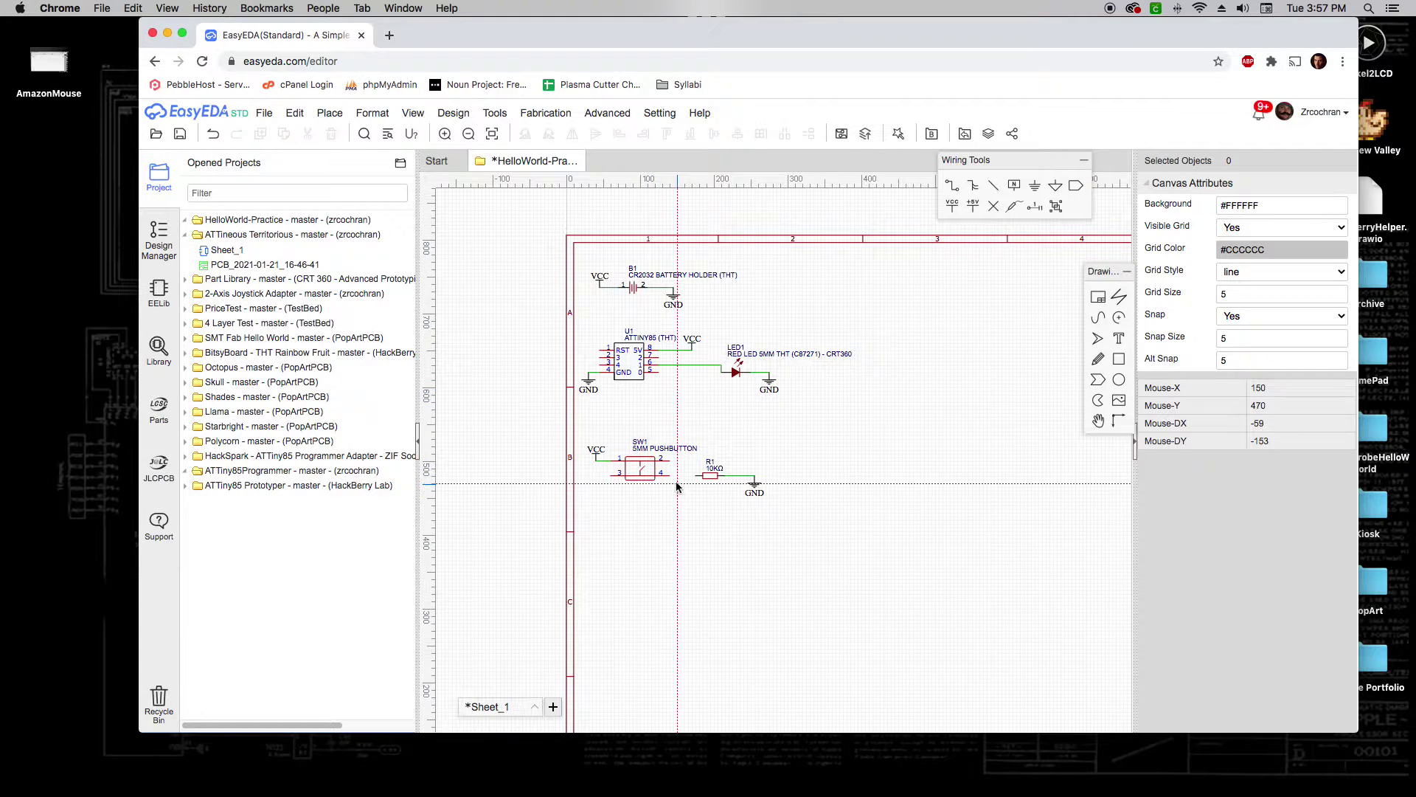
left_click(671, 477)
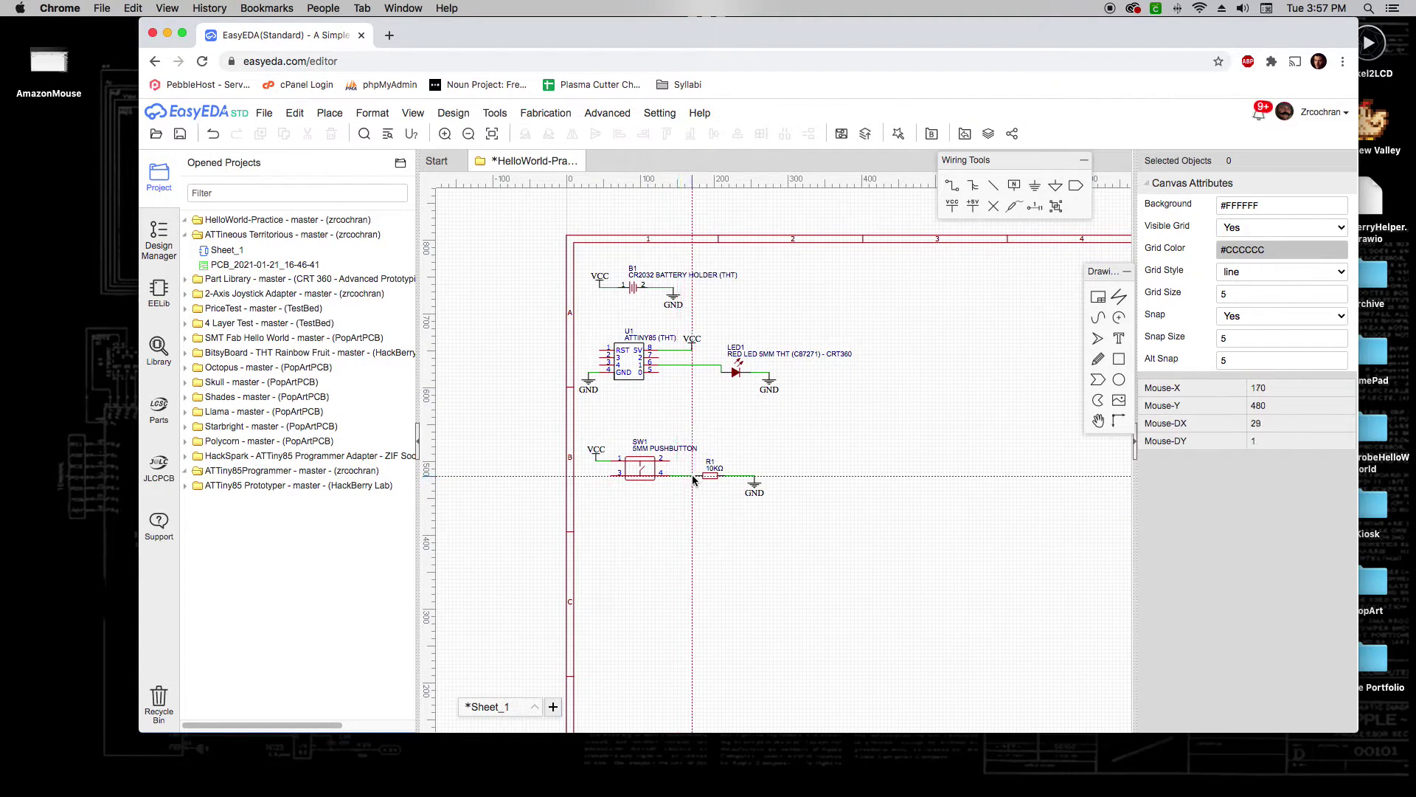
left_click(659, 371)
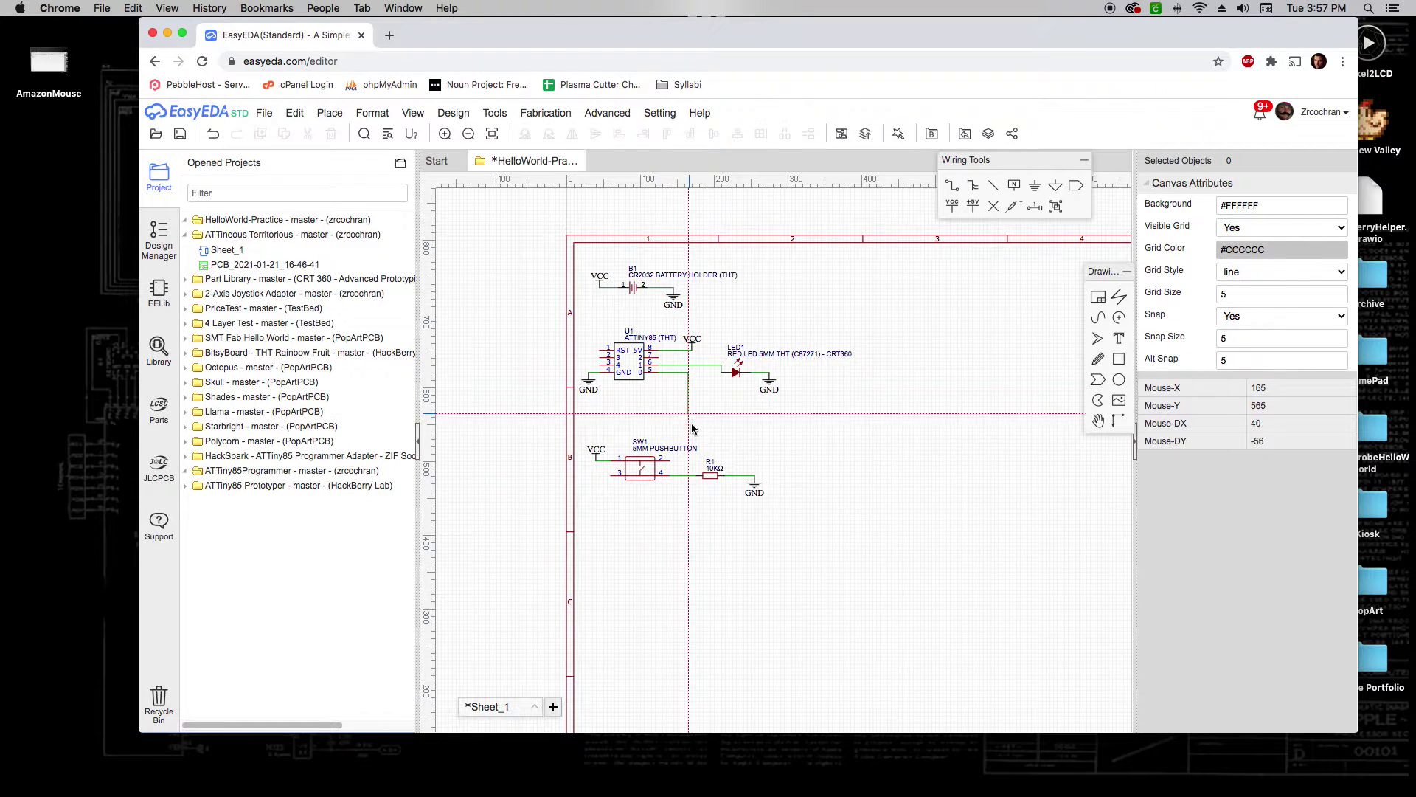
left_click(696, 477)
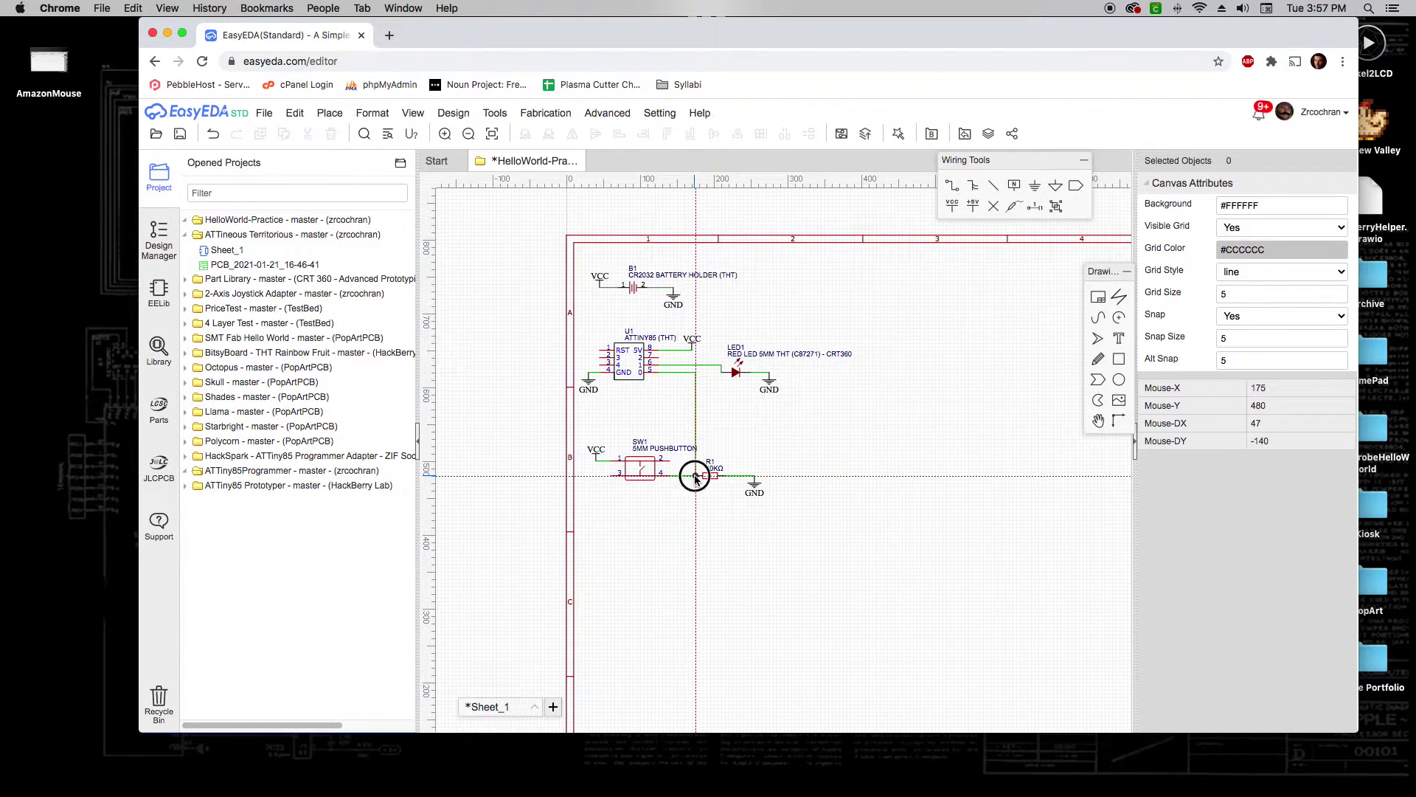
key("Escape")
Shift the pushbutton's SW1 and 5MM PUSHBUTTON labels slightly left, clear of the vertical wire.
left_click_drag(653, 453, 629, 442)
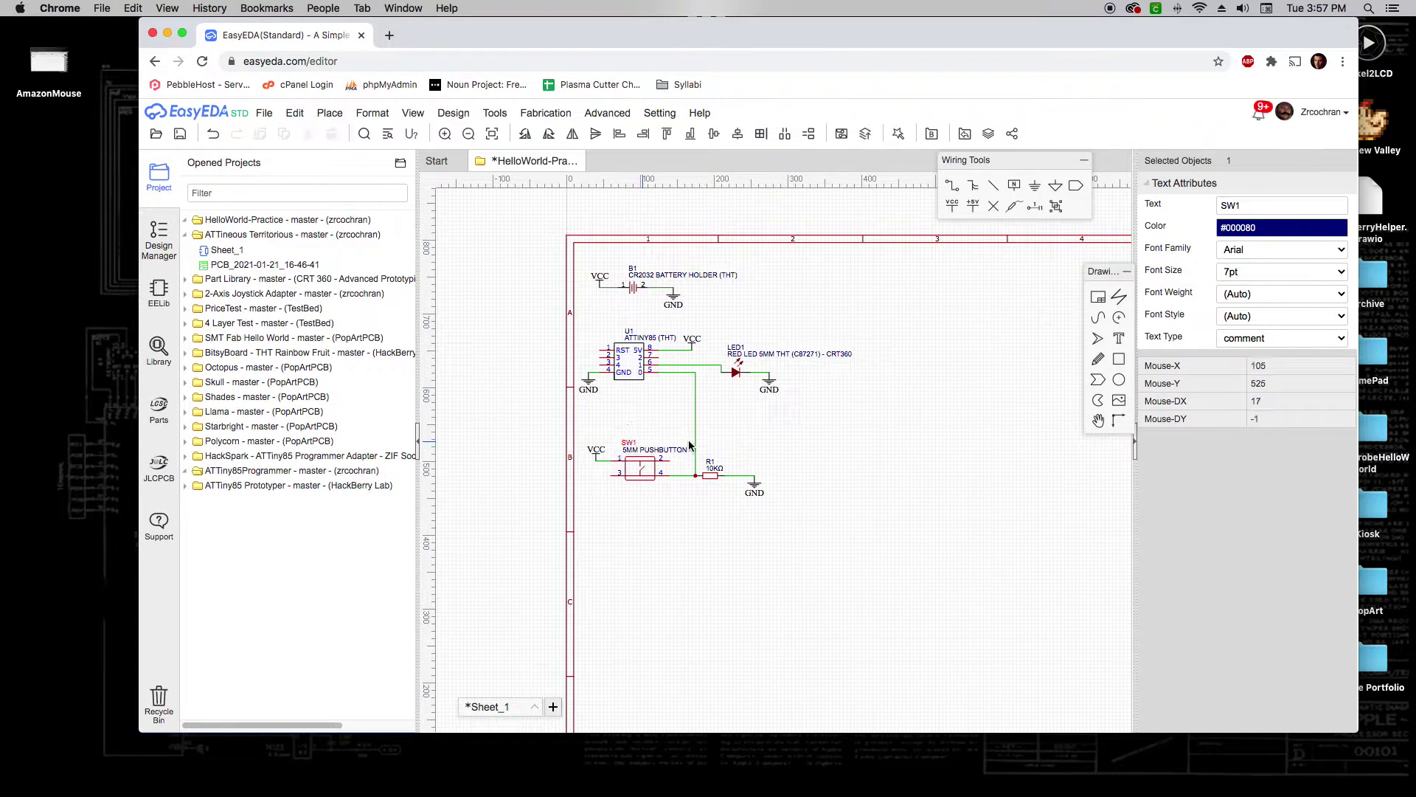
Select the whole circuit and shift it slightly right, away from the sheet frame's edge.
left_click(741, 443)
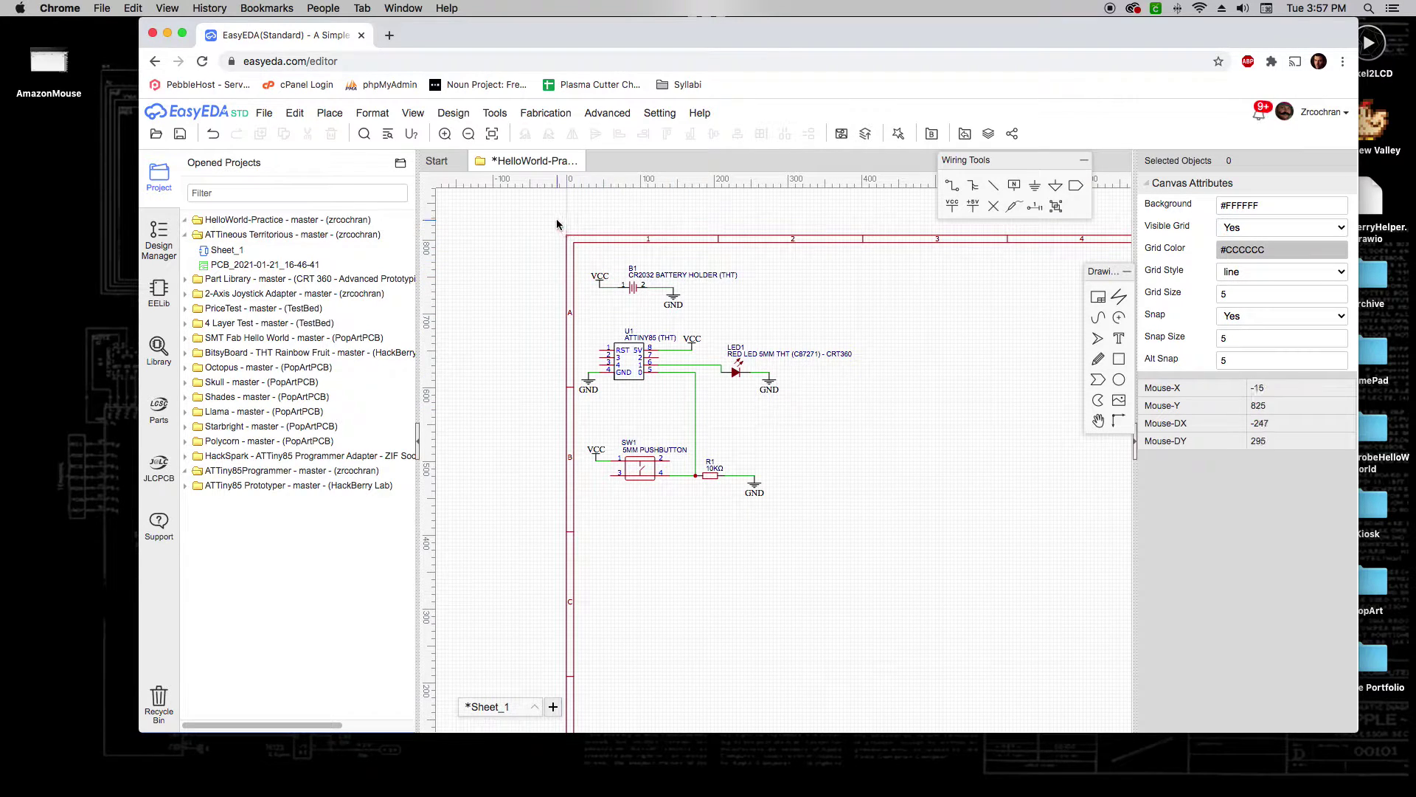
left_click_drag(556, 218, 889, 546)
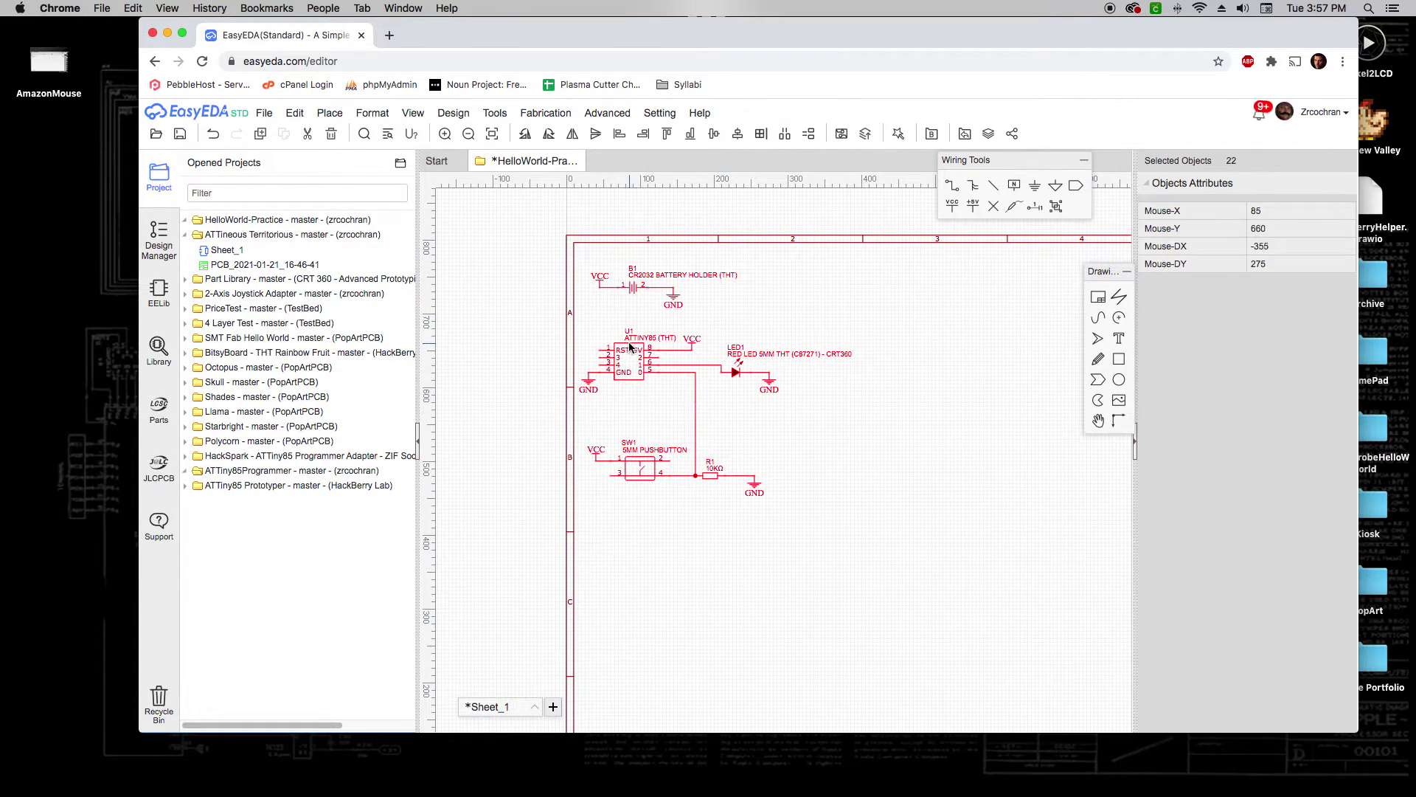
left_click_drag(627, 343, 638, 342)
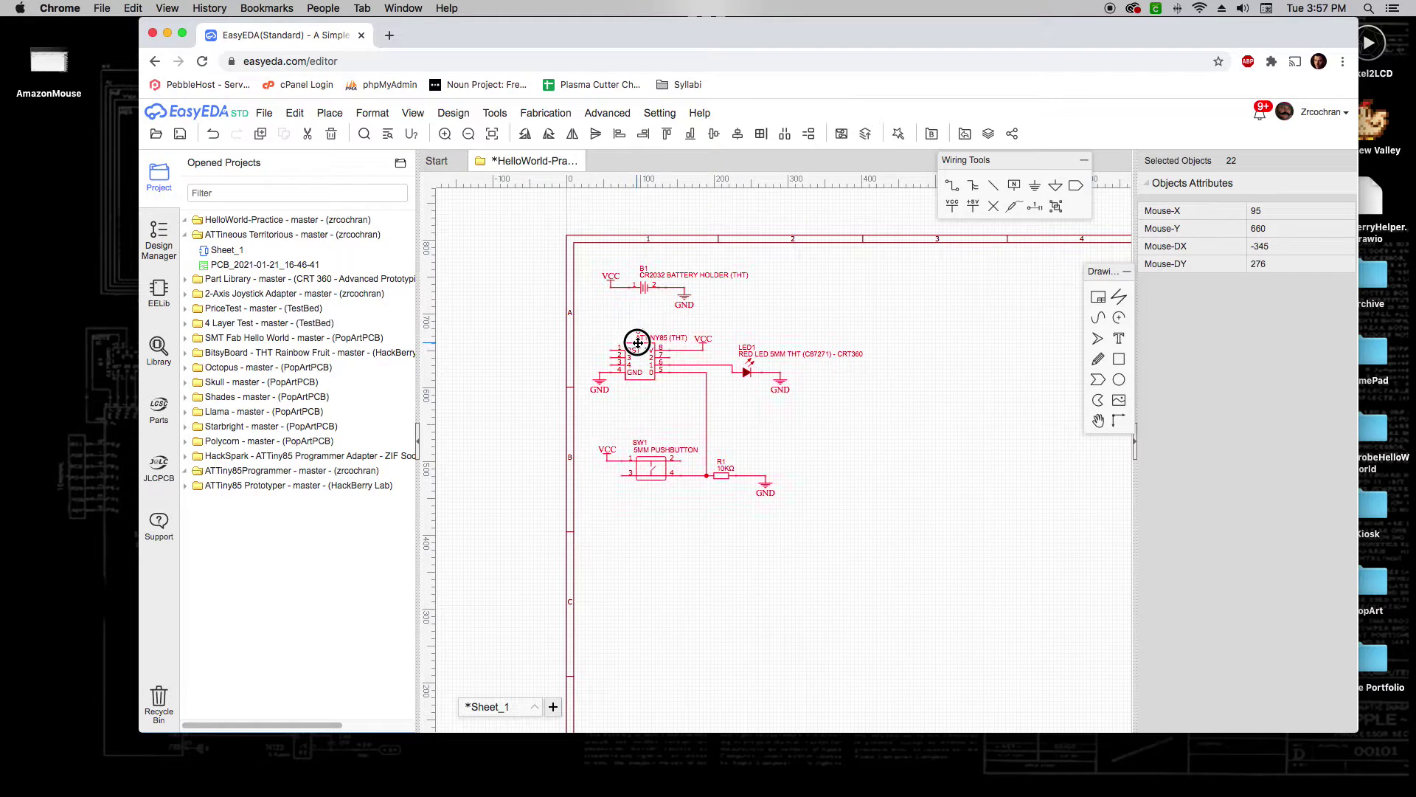
left_click(537, 354)
Narrow the schematic sheet frame, trying widths of 350 and 450 before setting 500.
scroll(587, 351, "down", 5)
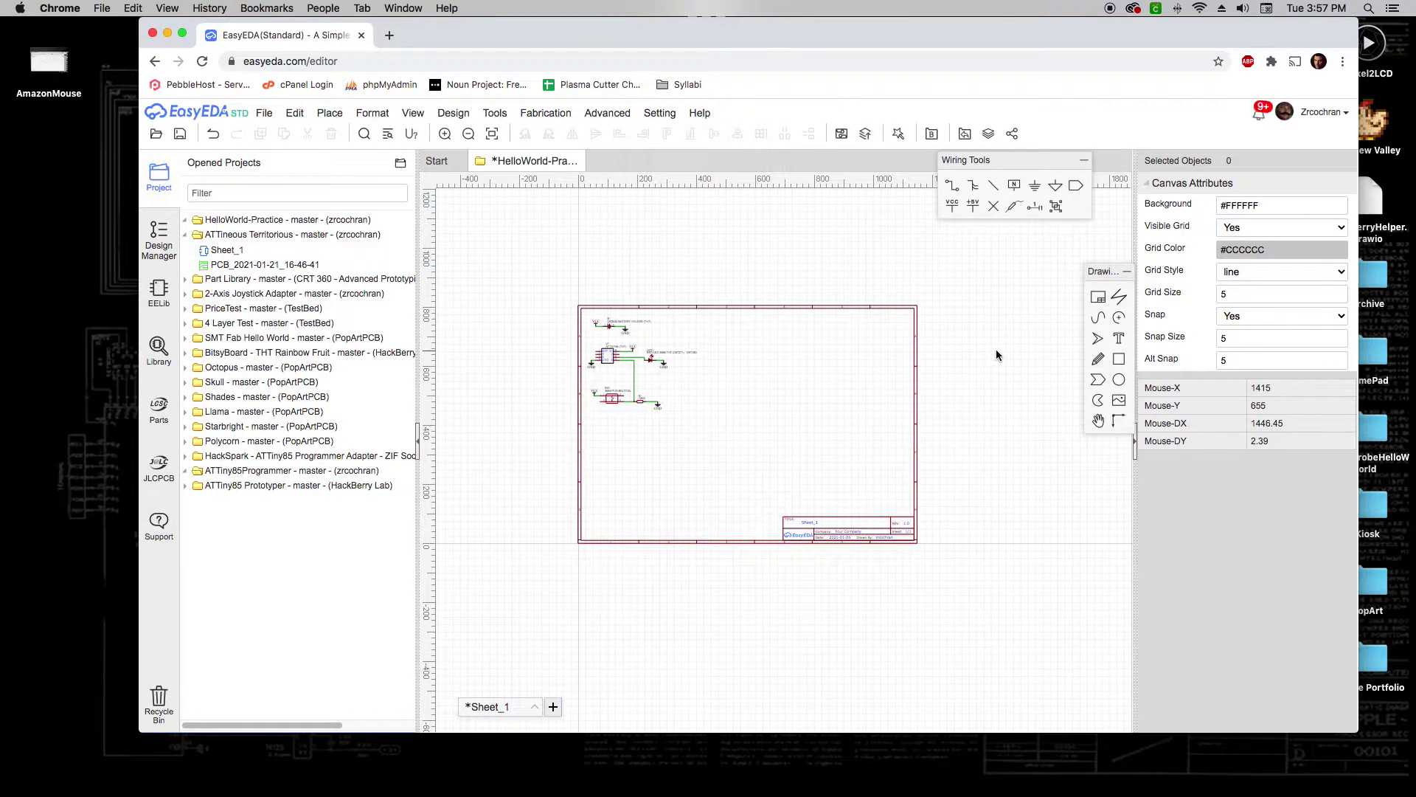
left_click(916, 323)
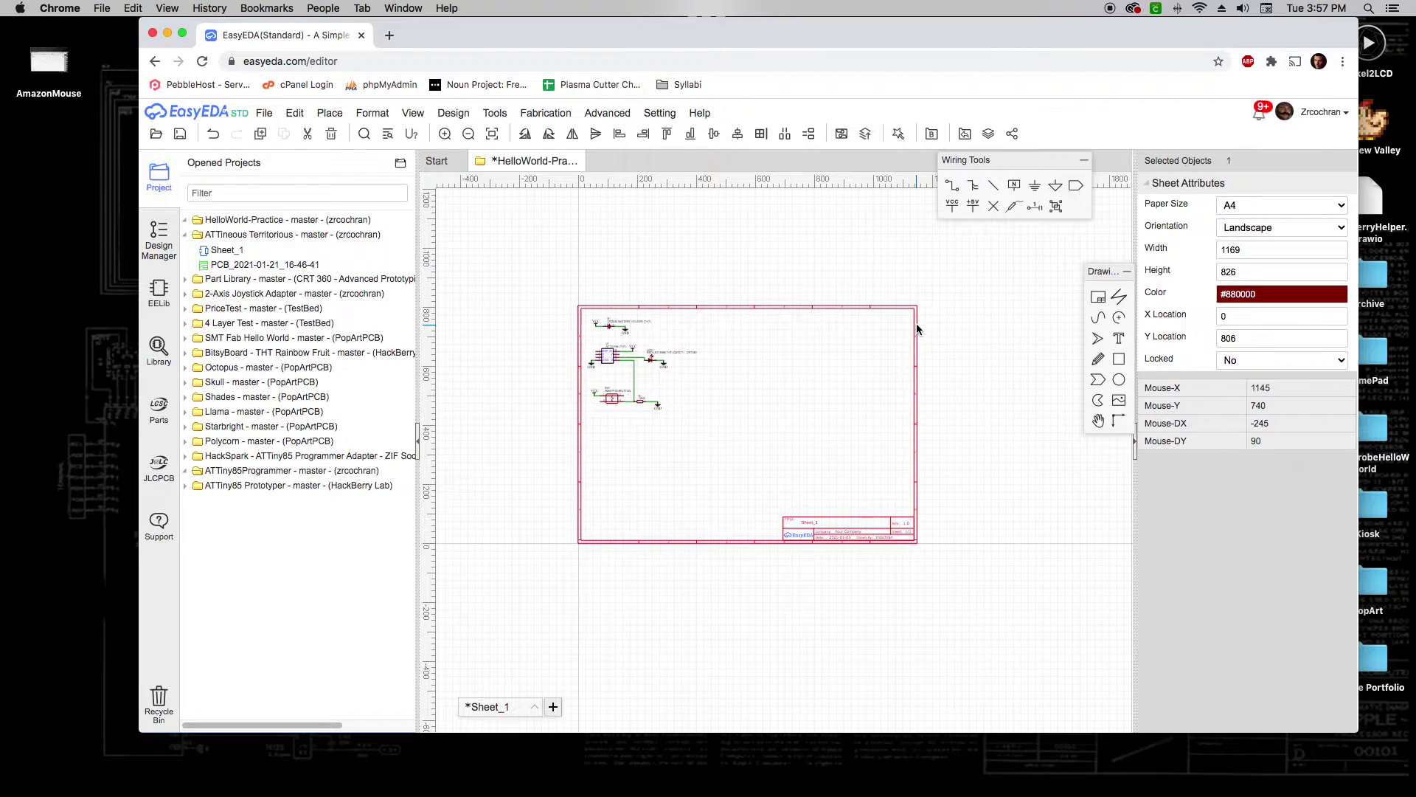
double_click(1241, 251)
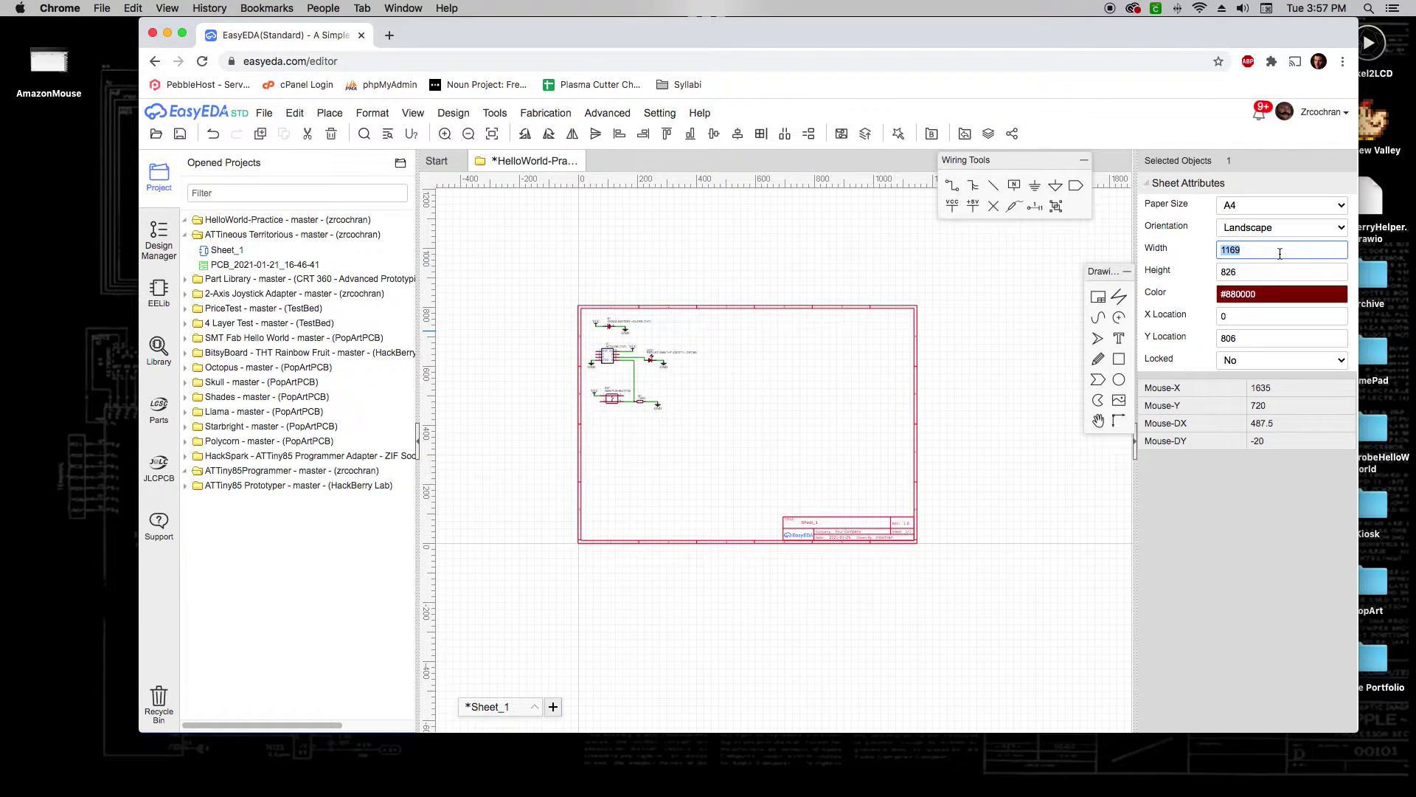
type("350")
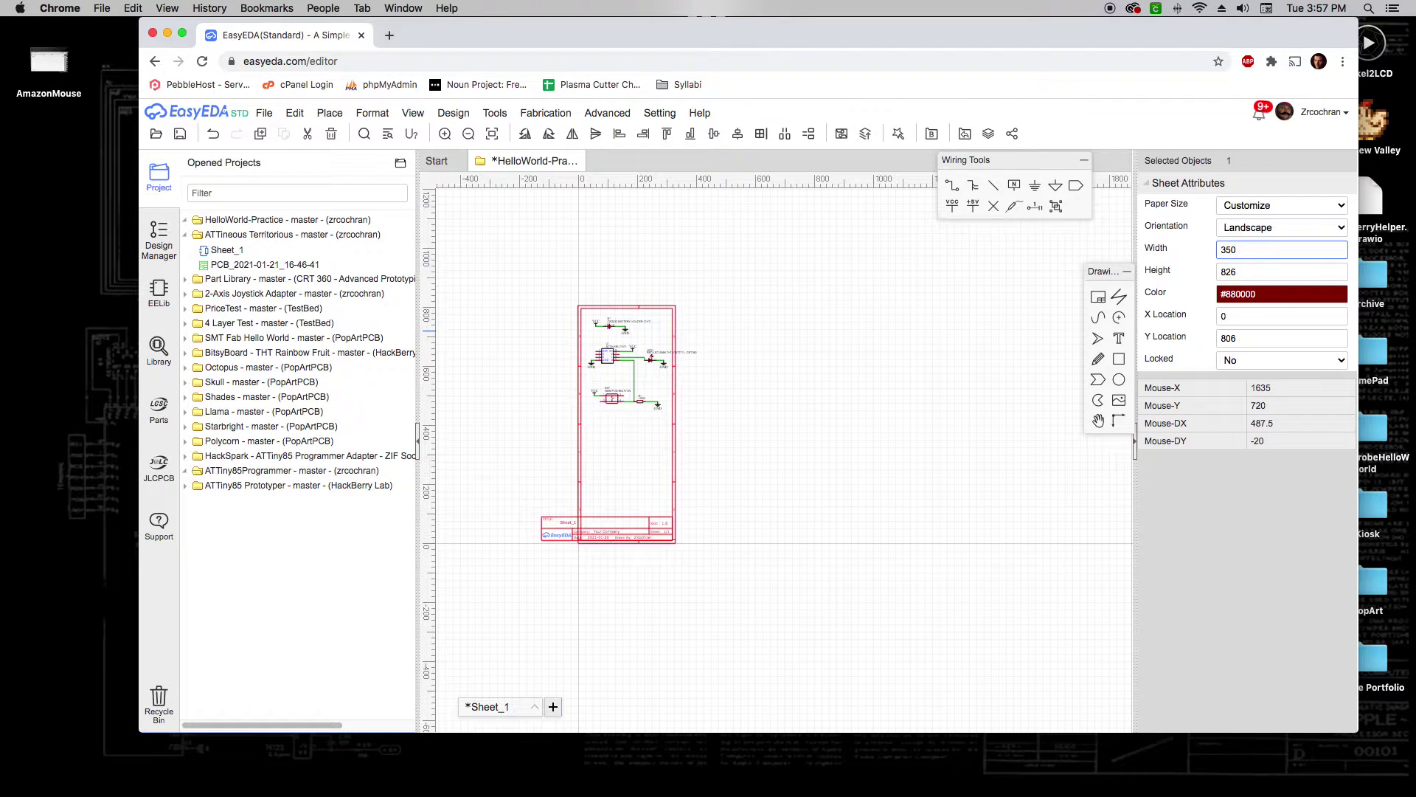
double_click(1264, 252)
type("450")
double_click(1255, 249)
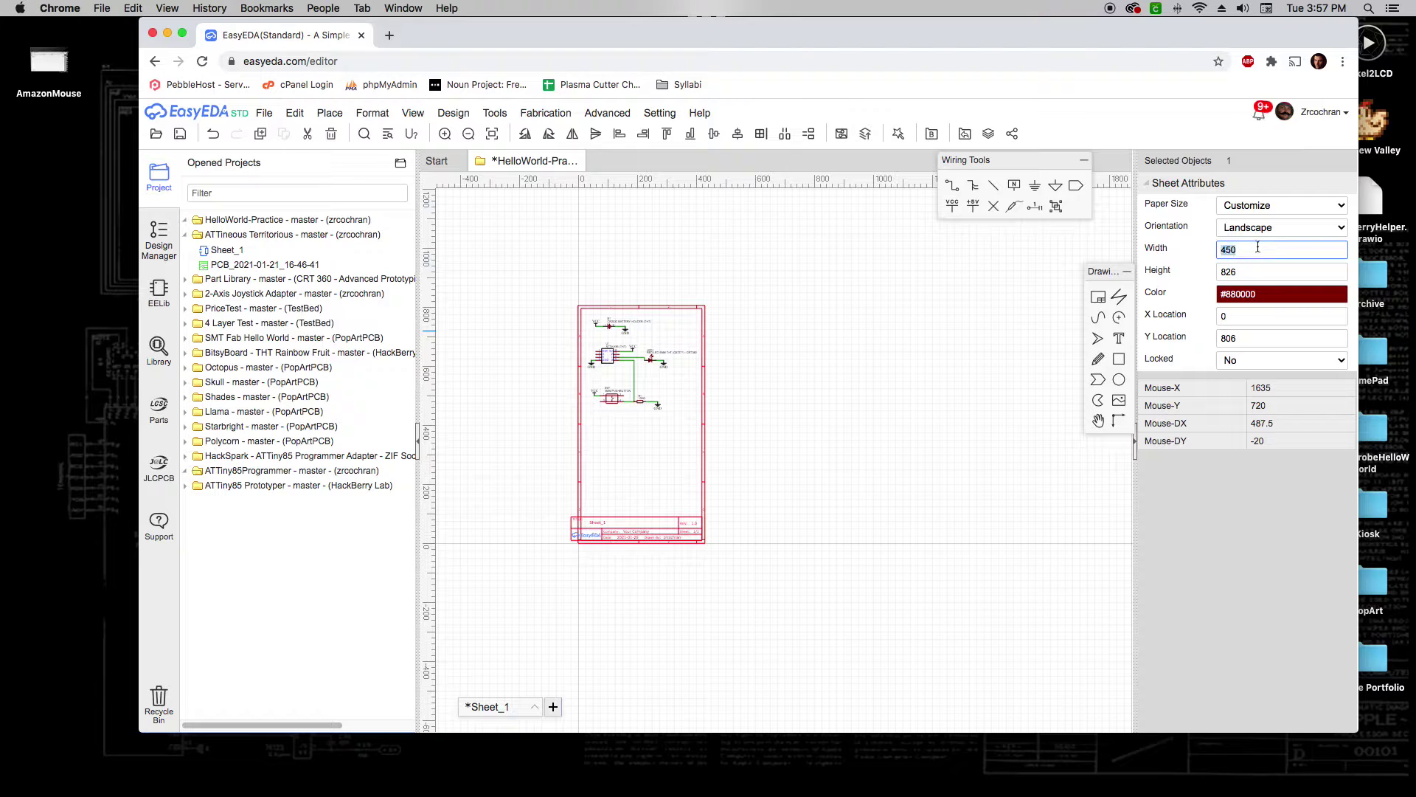
type("50")
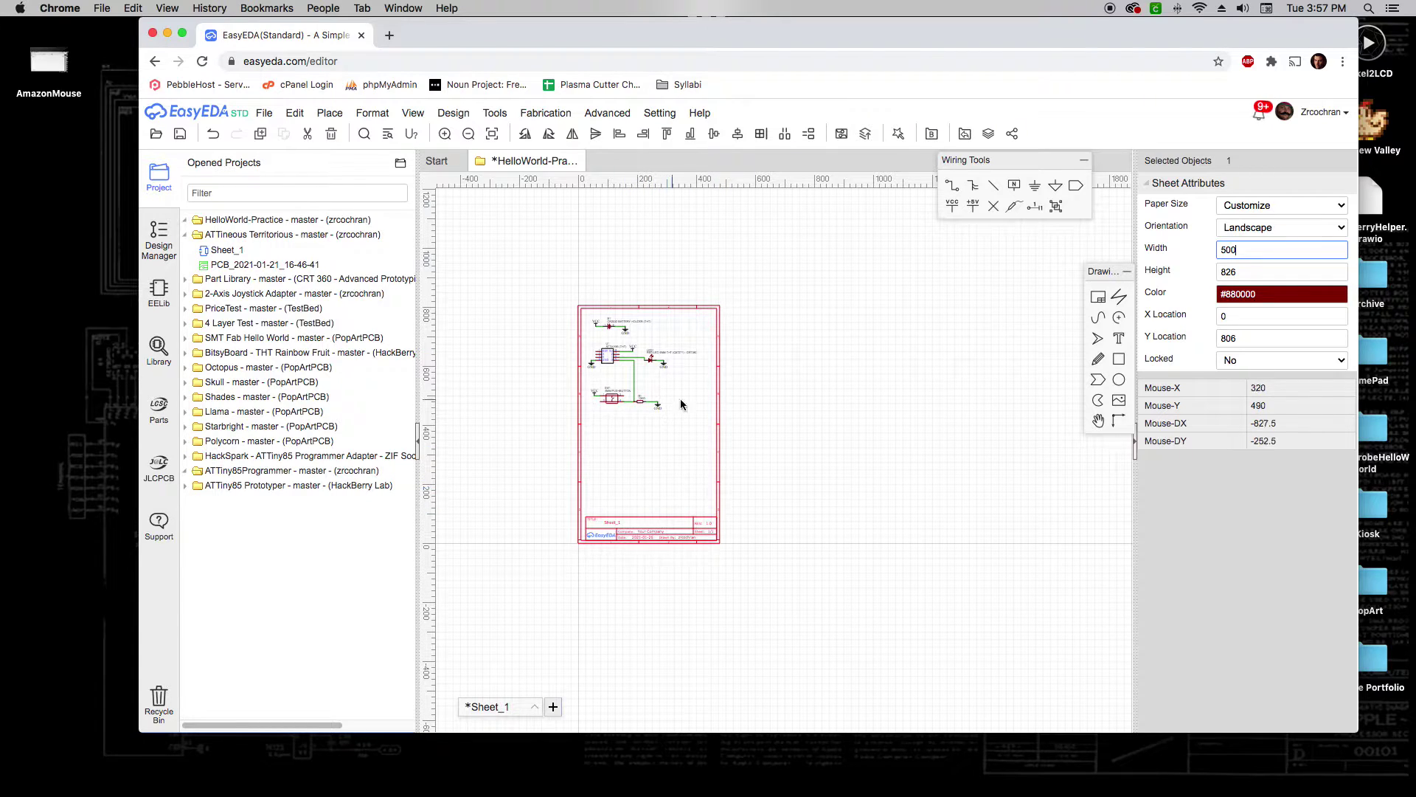
Set the sheet frame's height to 500.
double_click(1258, 273)
type("500")
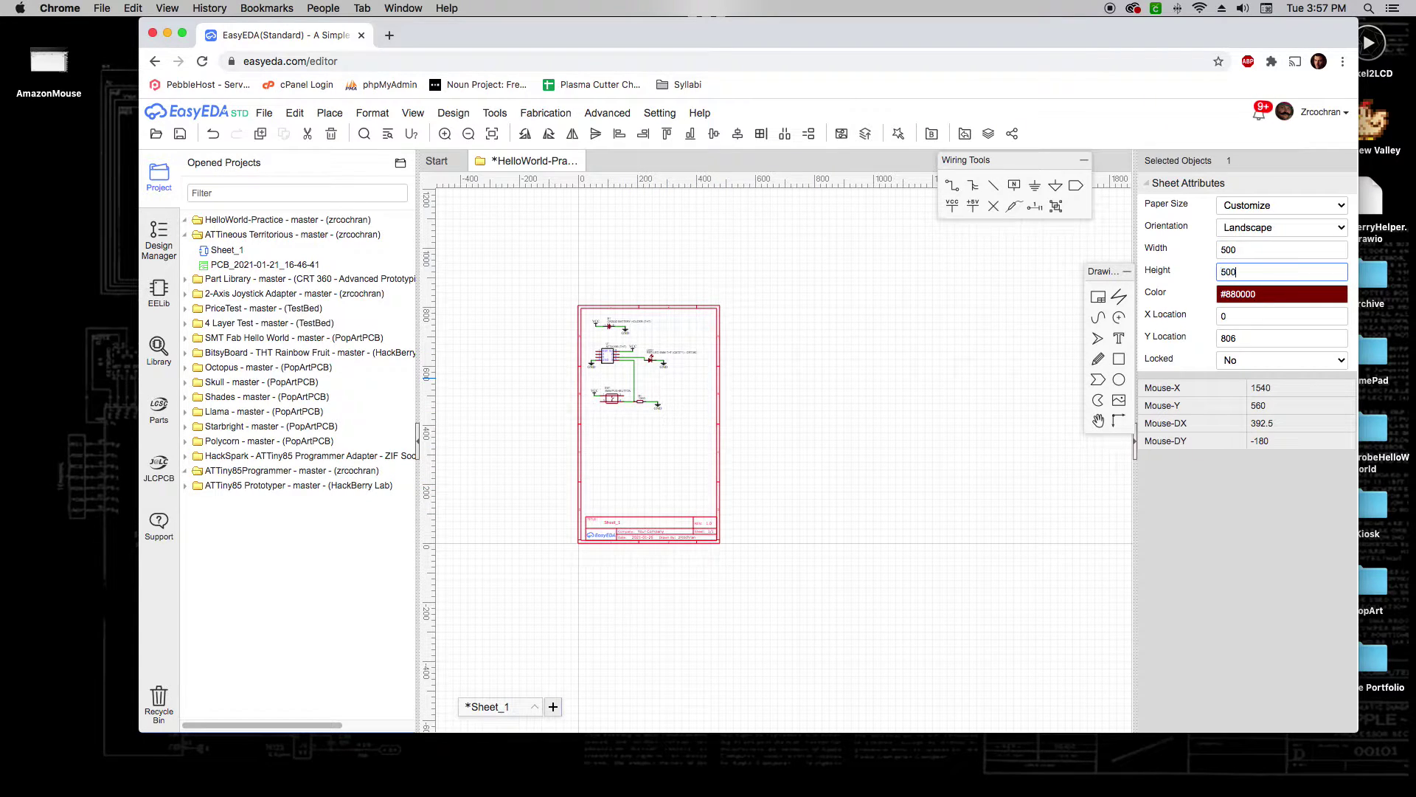
key("Return")
left_click(755, 349)
Select the entire circuit and move it right and slightly down to centre it above the title block.
scroll(617, 360, "up", 5)
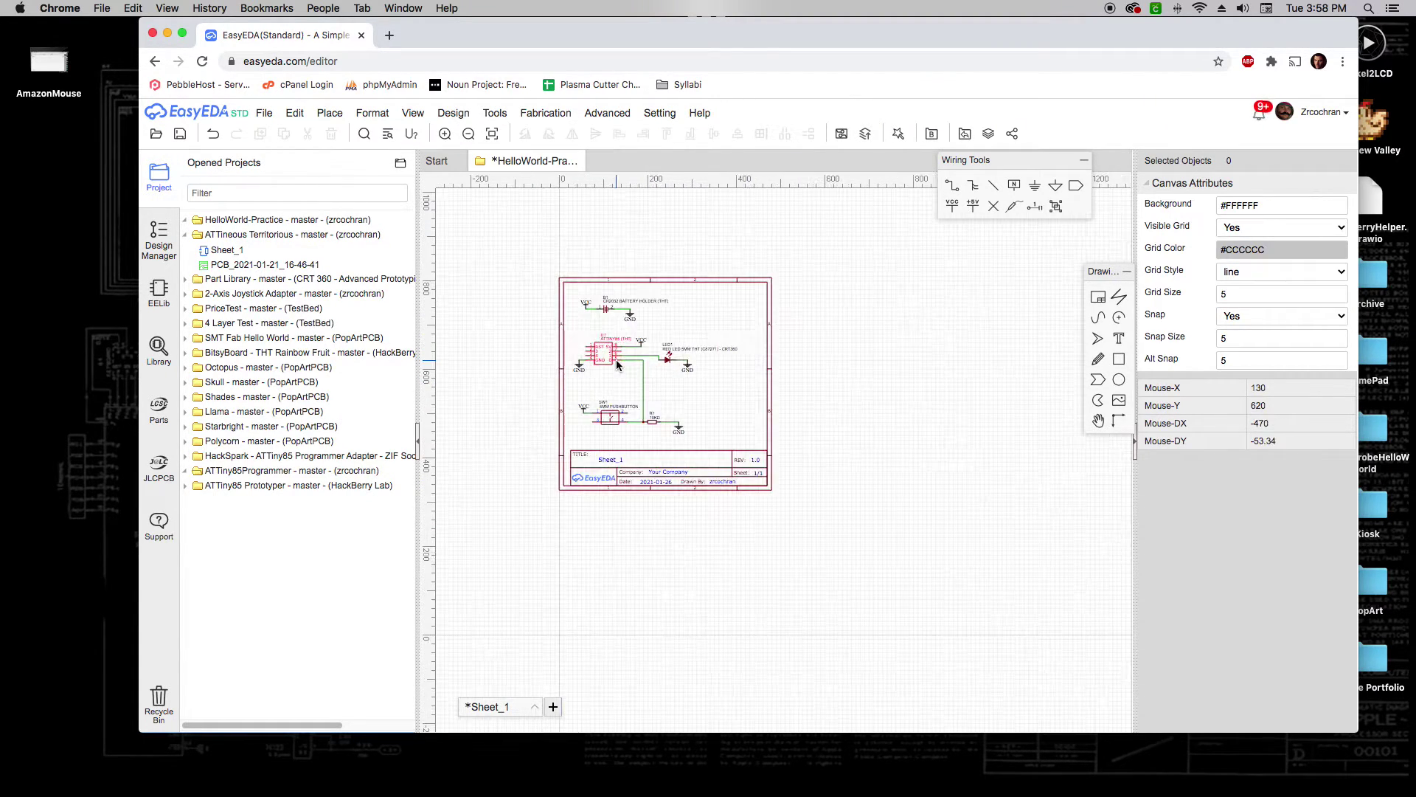
left_click_drag(502, 213, 838, 500)
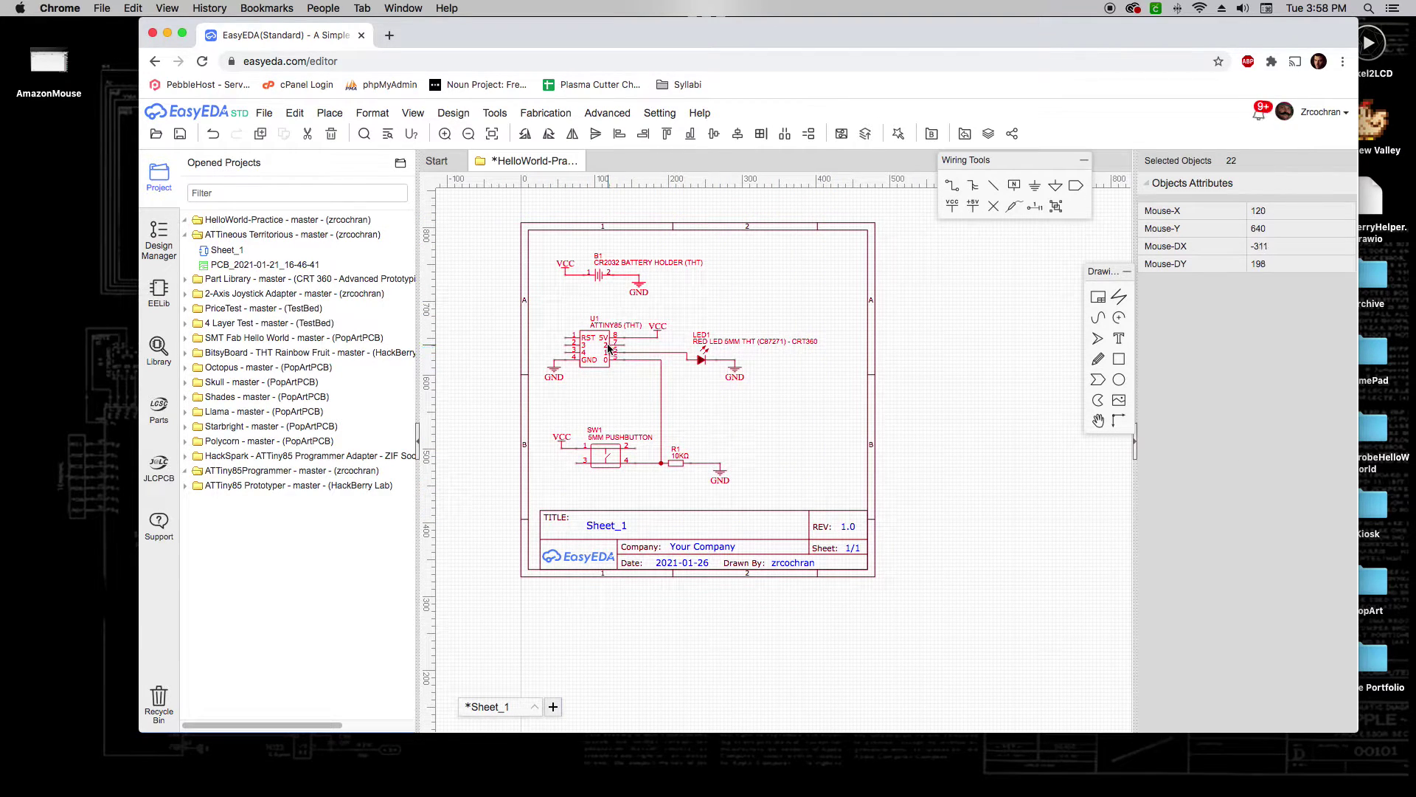
left_click_drag(612, 351, 639, 352)
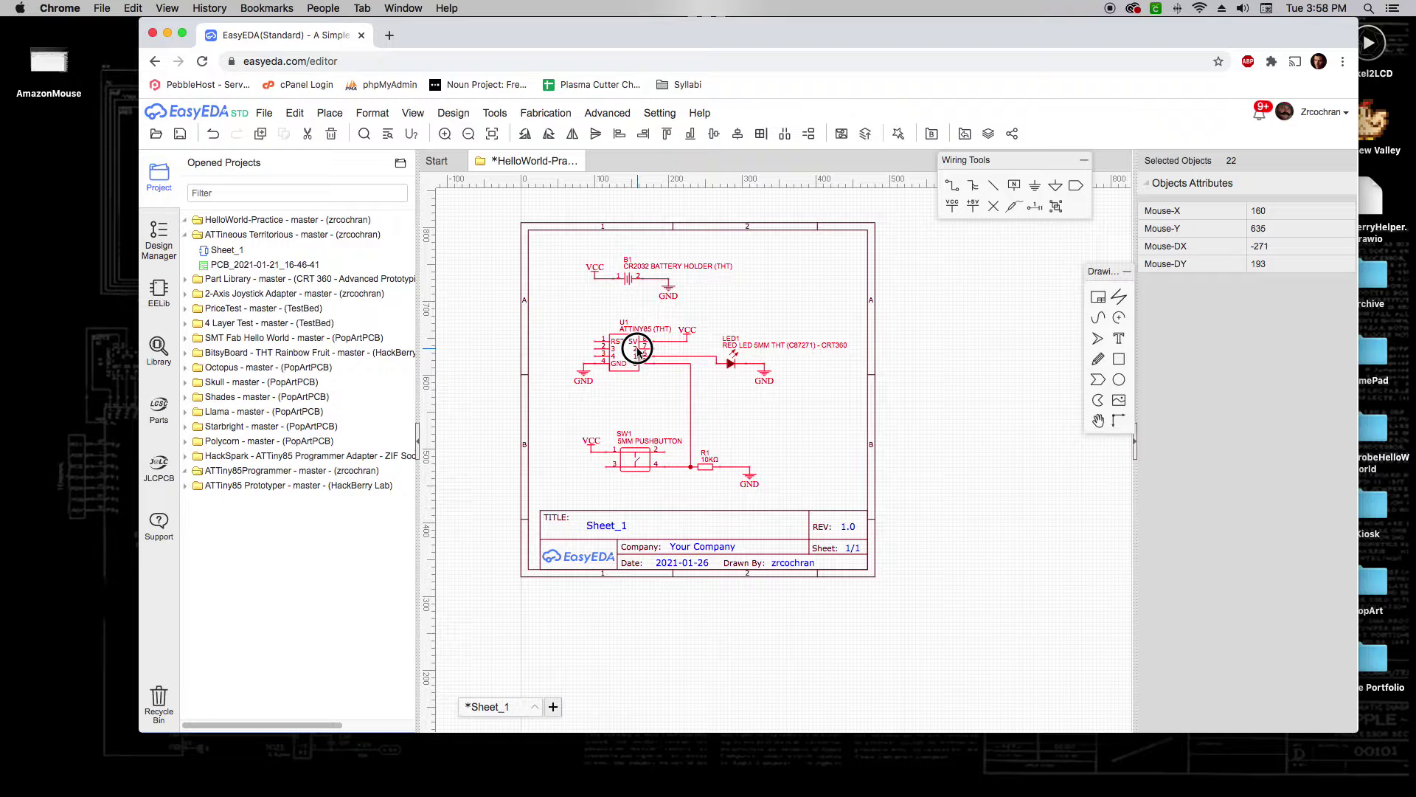
left_click(959, 489)
Fill in the title block with the title Hello World Practice and the company HackBerry Lab.
double_click(607, 528)
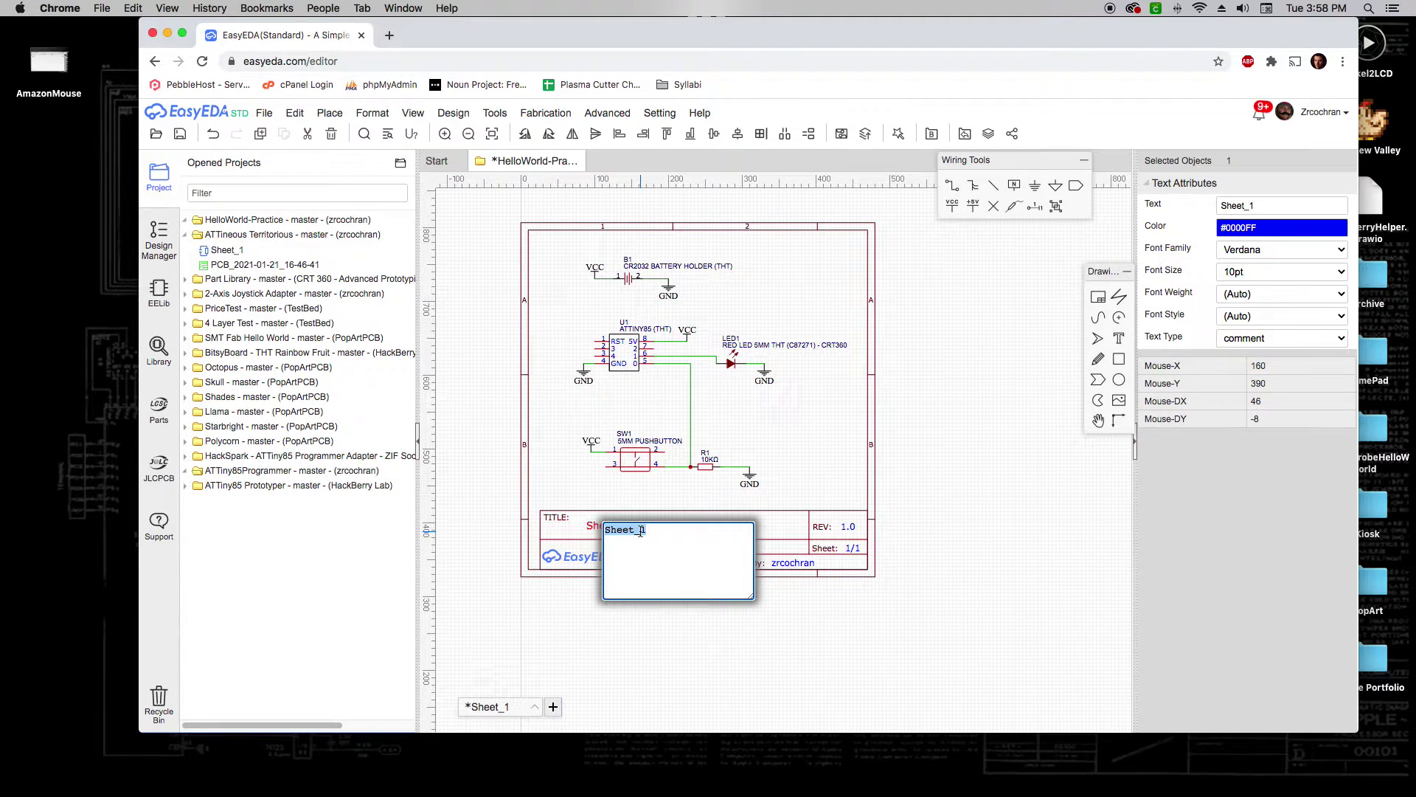
type("Hello World Practice")
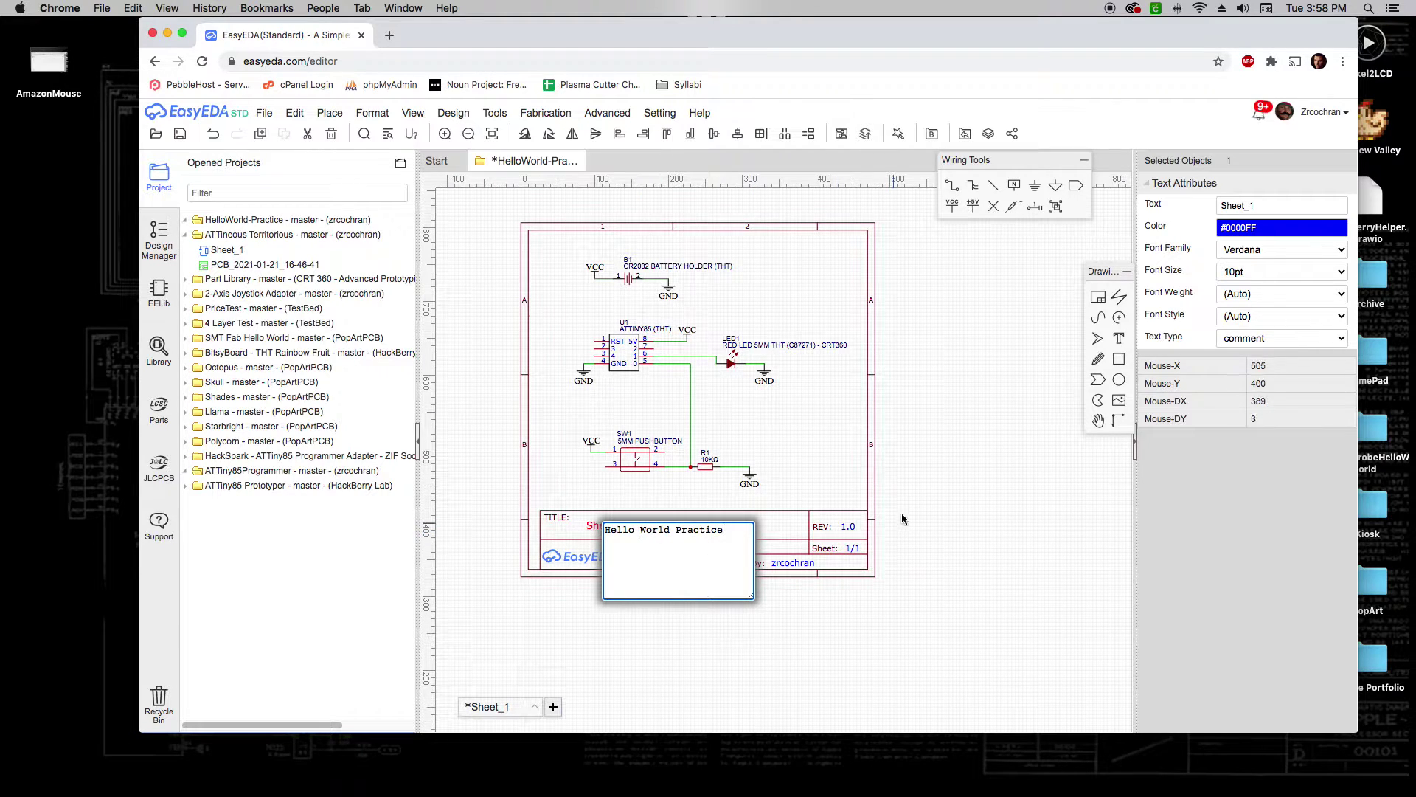
left_click(931, 505)
left_click(699, 549)
double_click(699, 549)
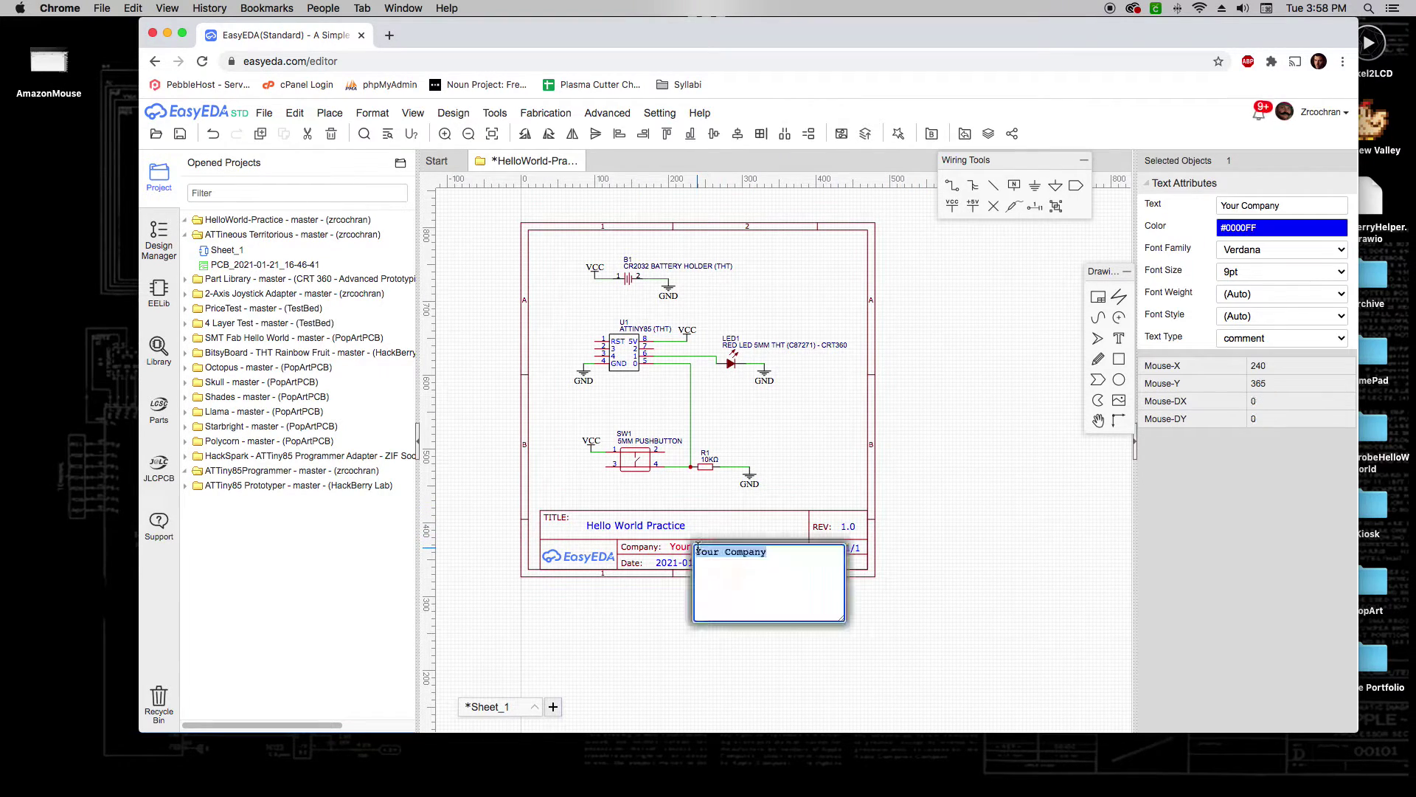
type("HackBerry Lab")
left_click(1032, 462)
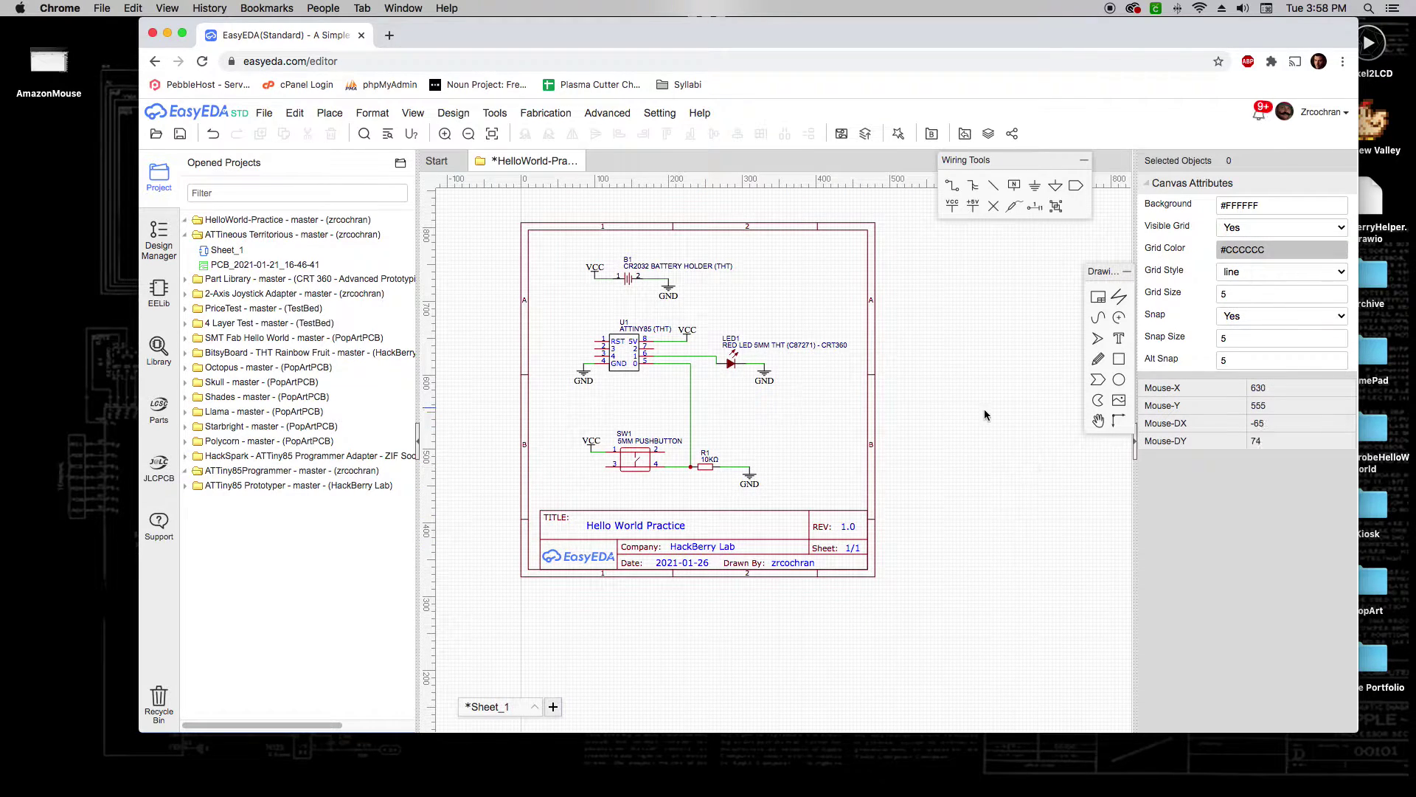
Save the HelloWorld-Practice schematic.
scroll(985, 419, "up", 1)
key("ctrl+s")
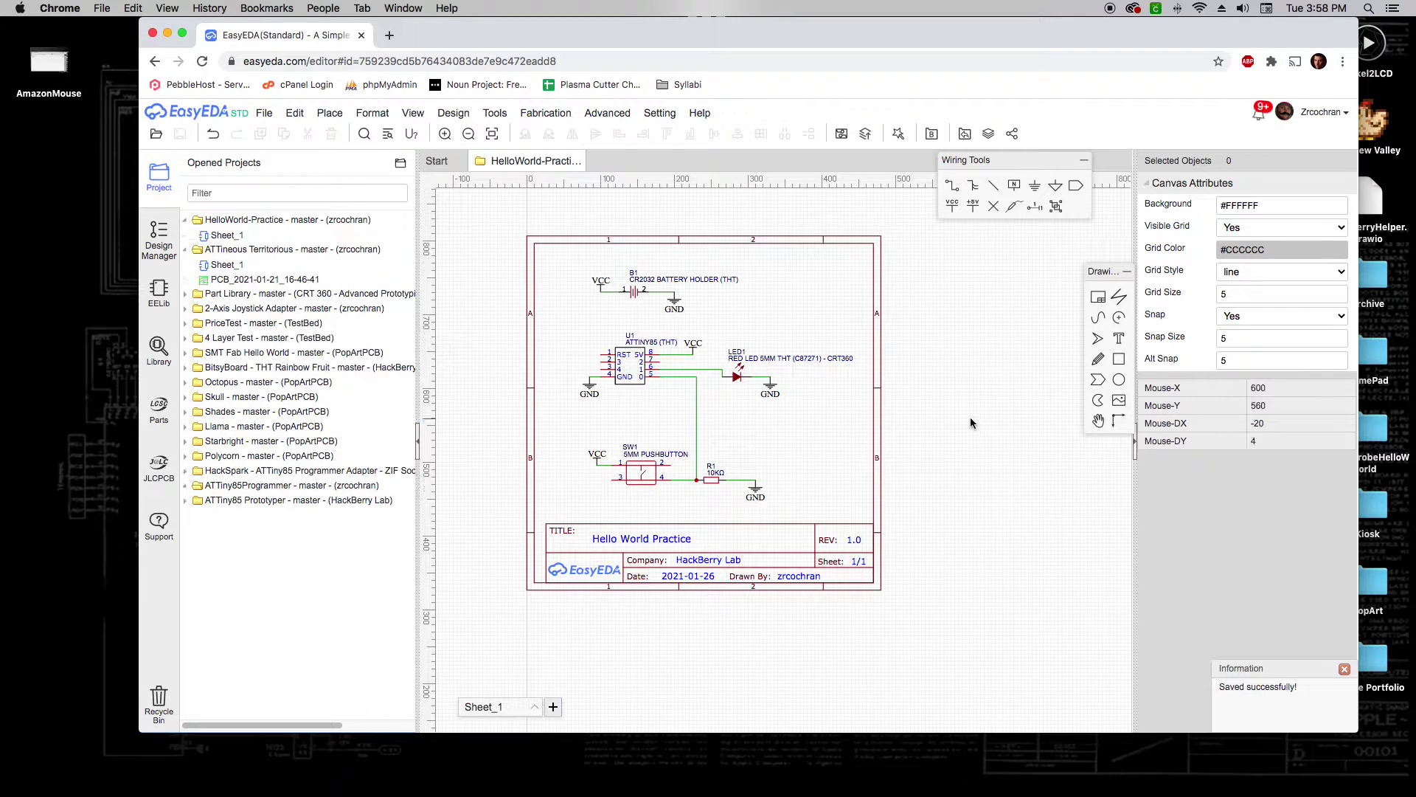
scroll(959, 398, "up", 1)
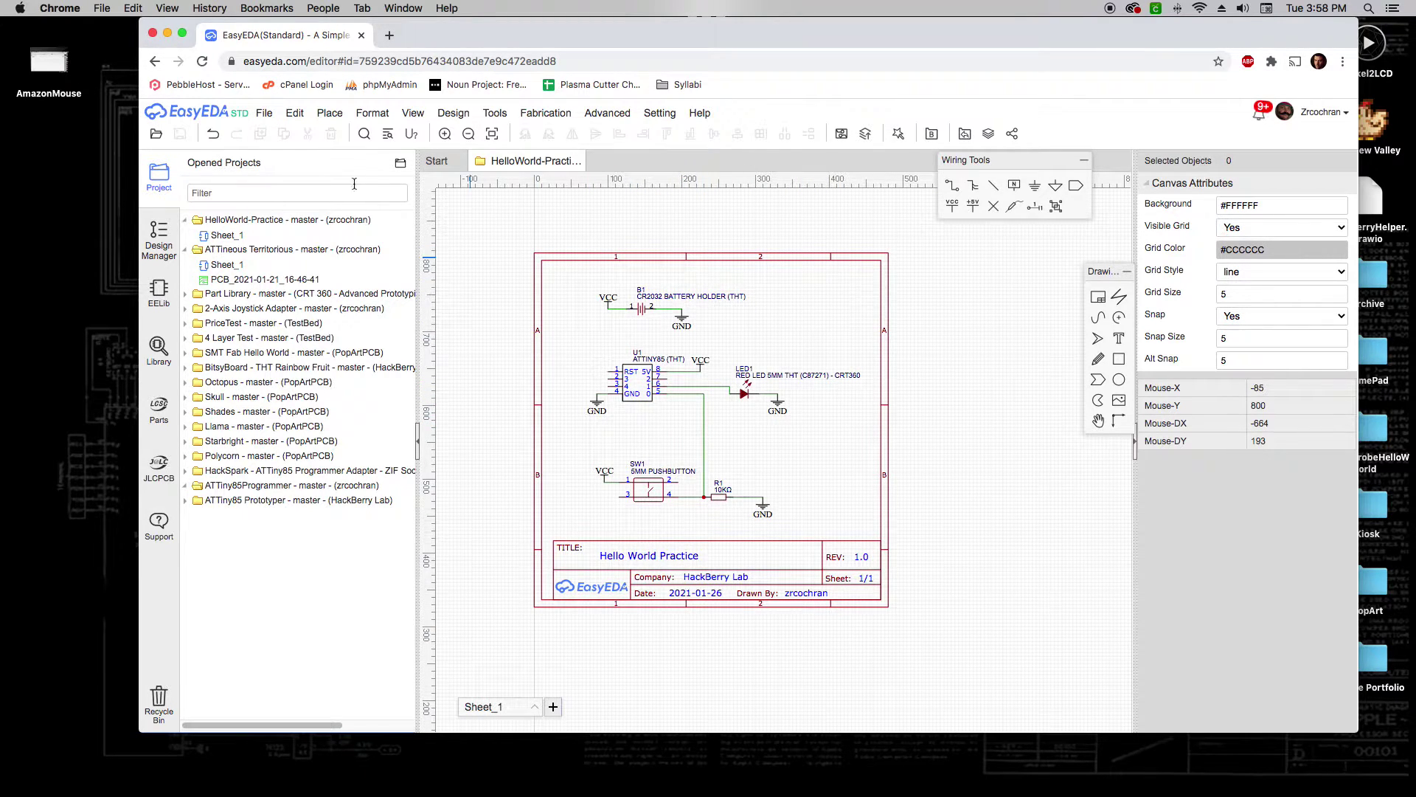
Look at the PDF export options for the schematic and leave them without exporting.
left_click(265, 115)
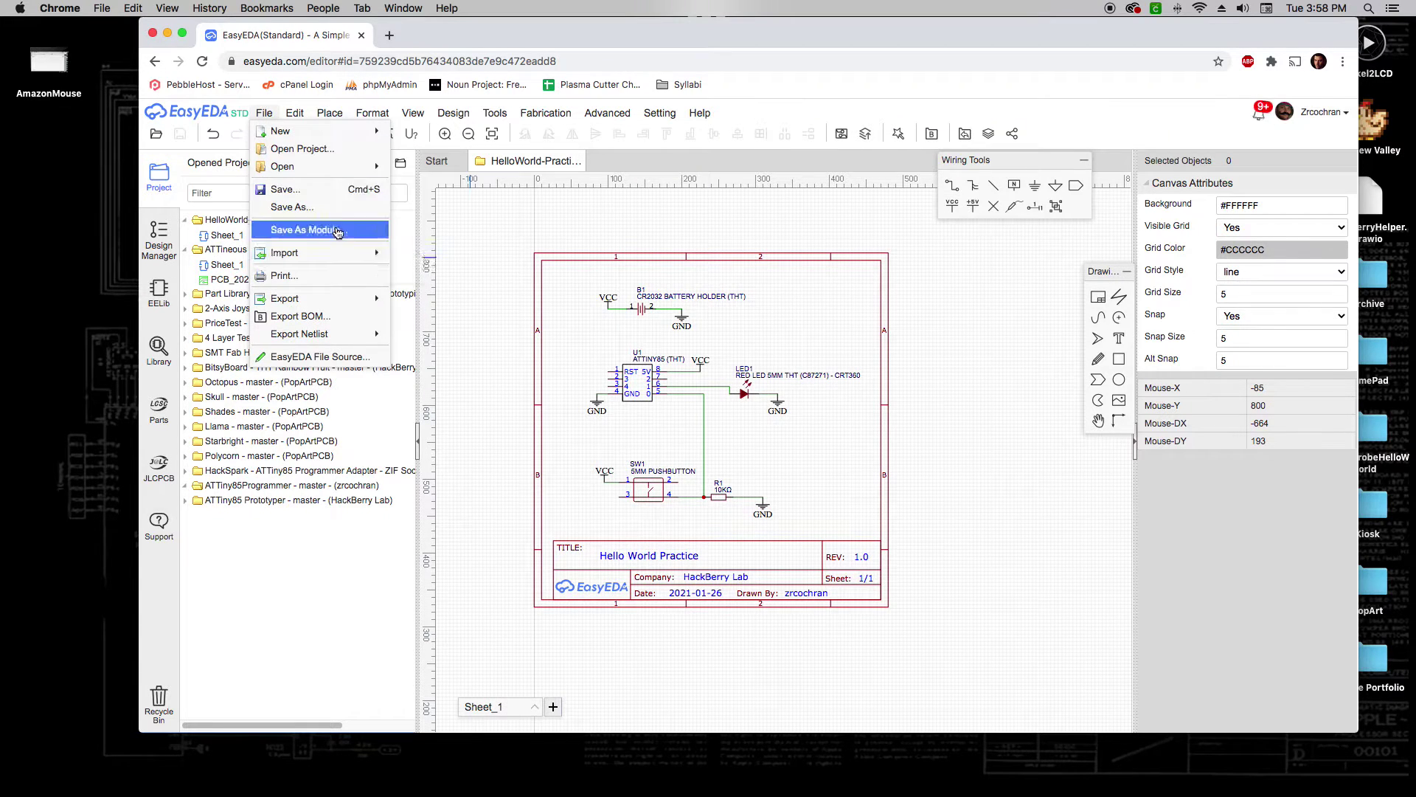
mouse_move(357, 304)
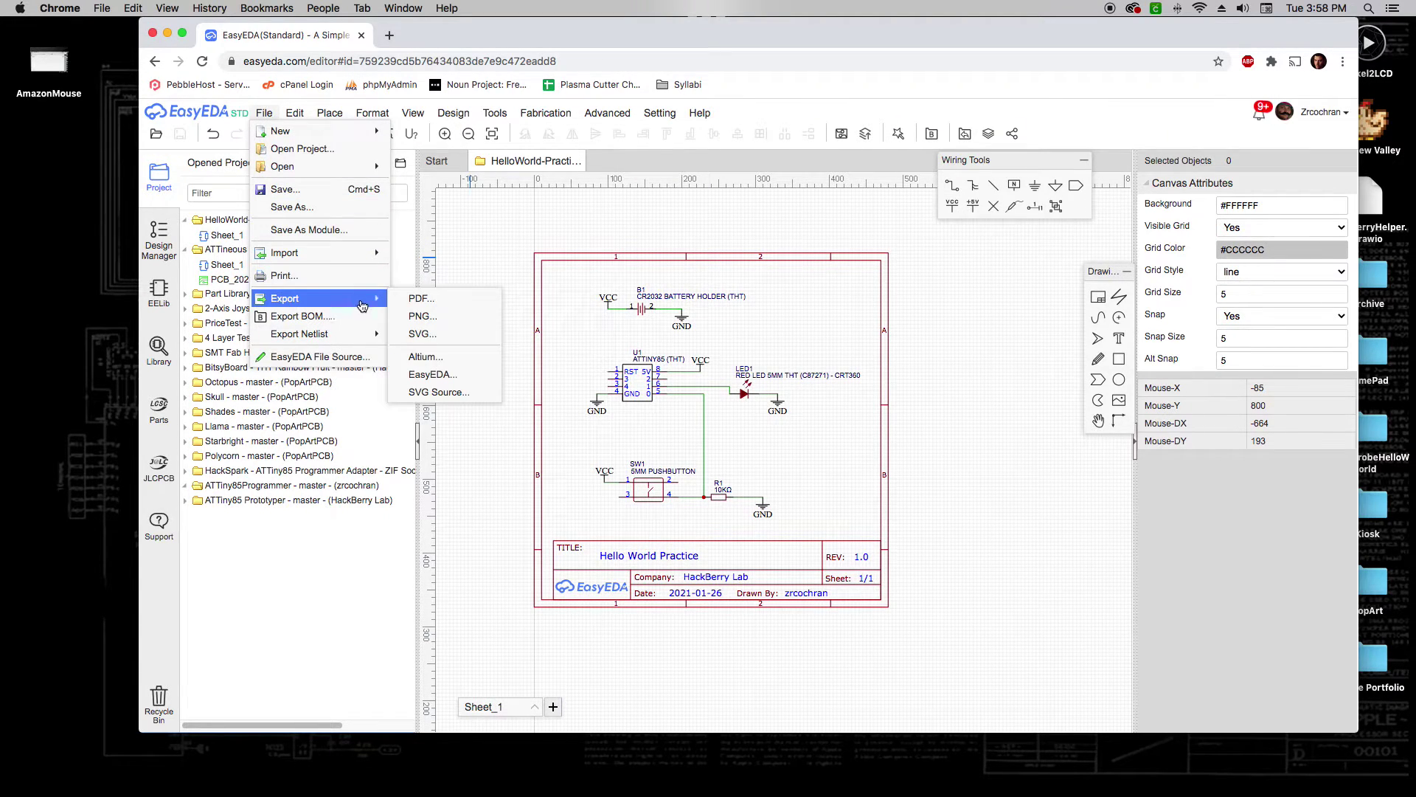
left_click(434, 300)
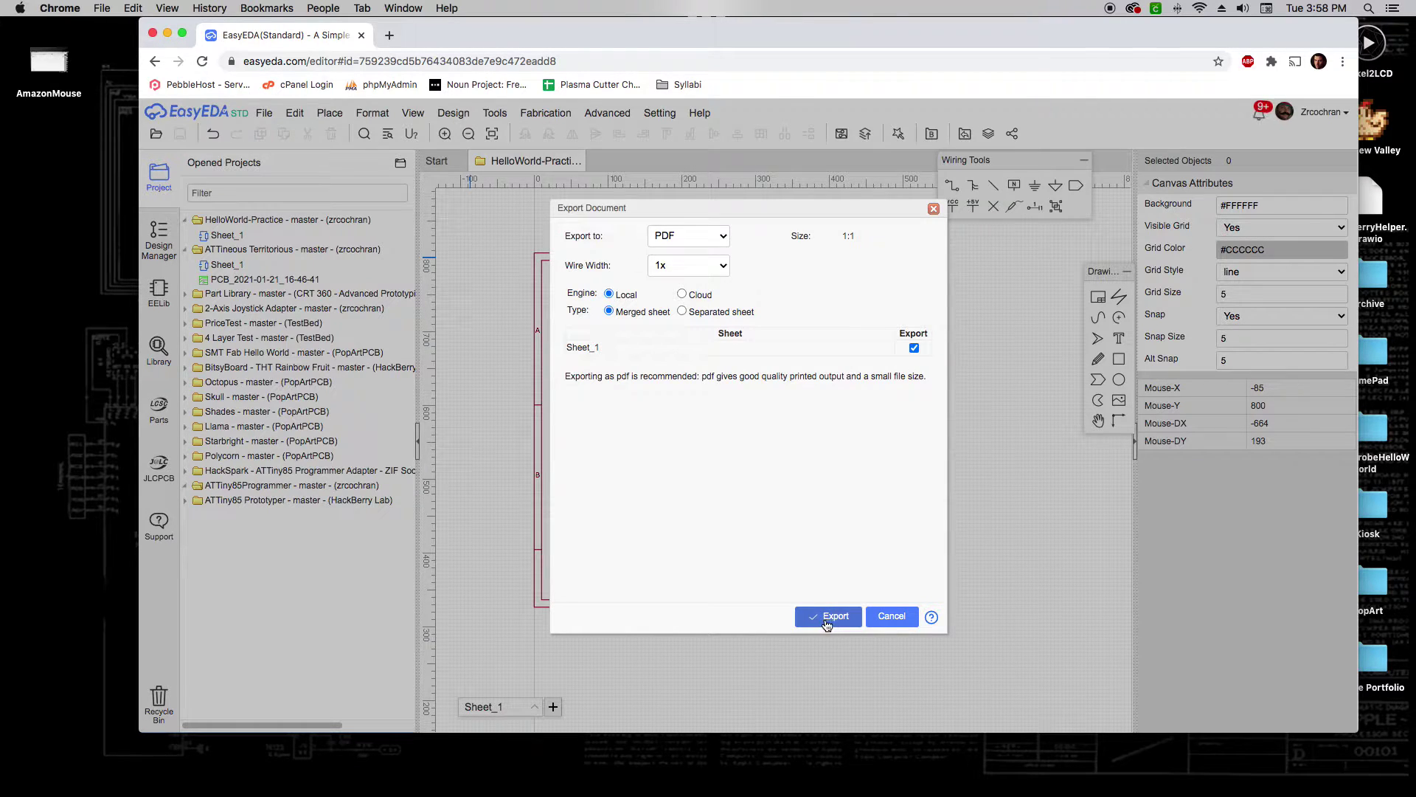
left_click(892, 618)
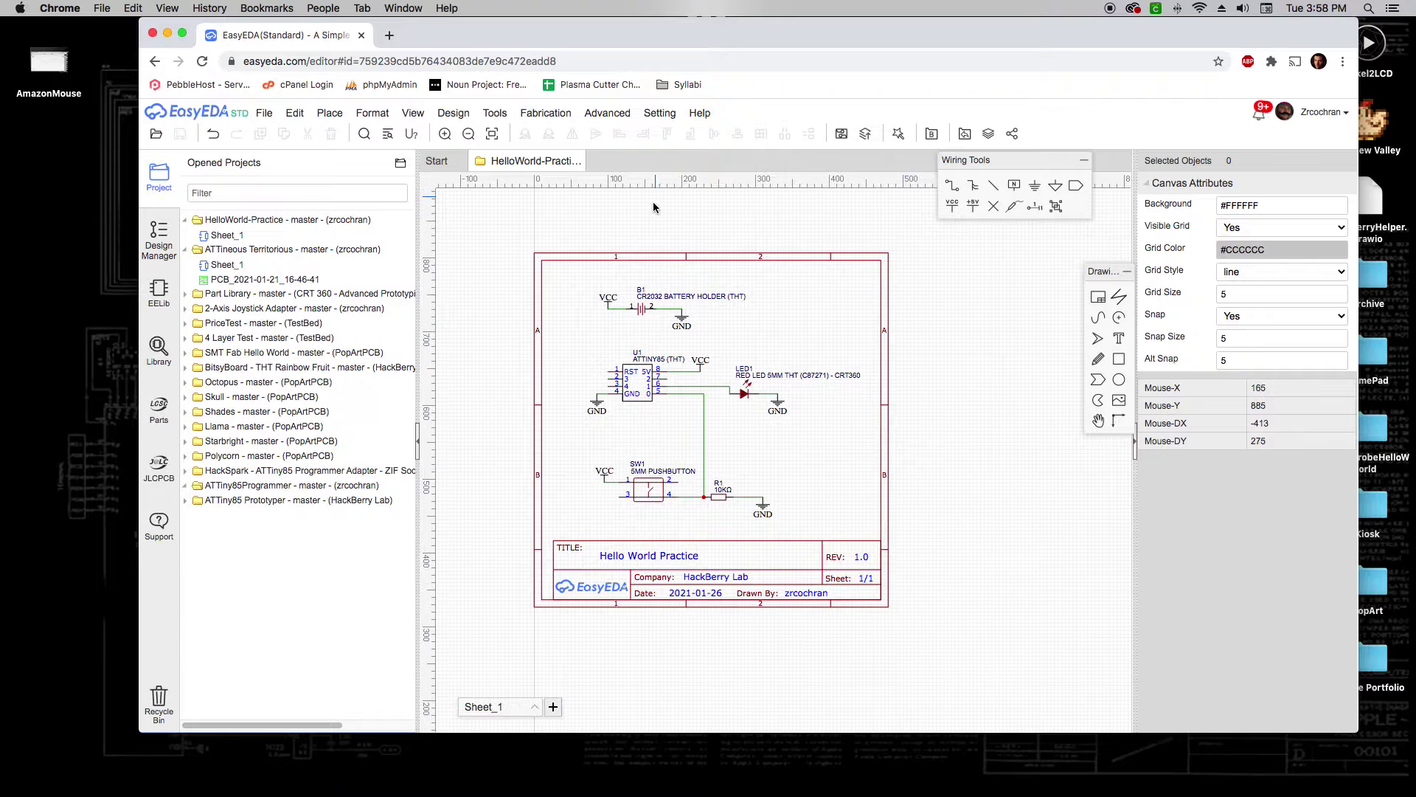
Convert the schematic to a PCB, skipping the unfinished-nets check, and dismiss the new board setup without applying it.
right_click_drag(653, 202, 689, 206)
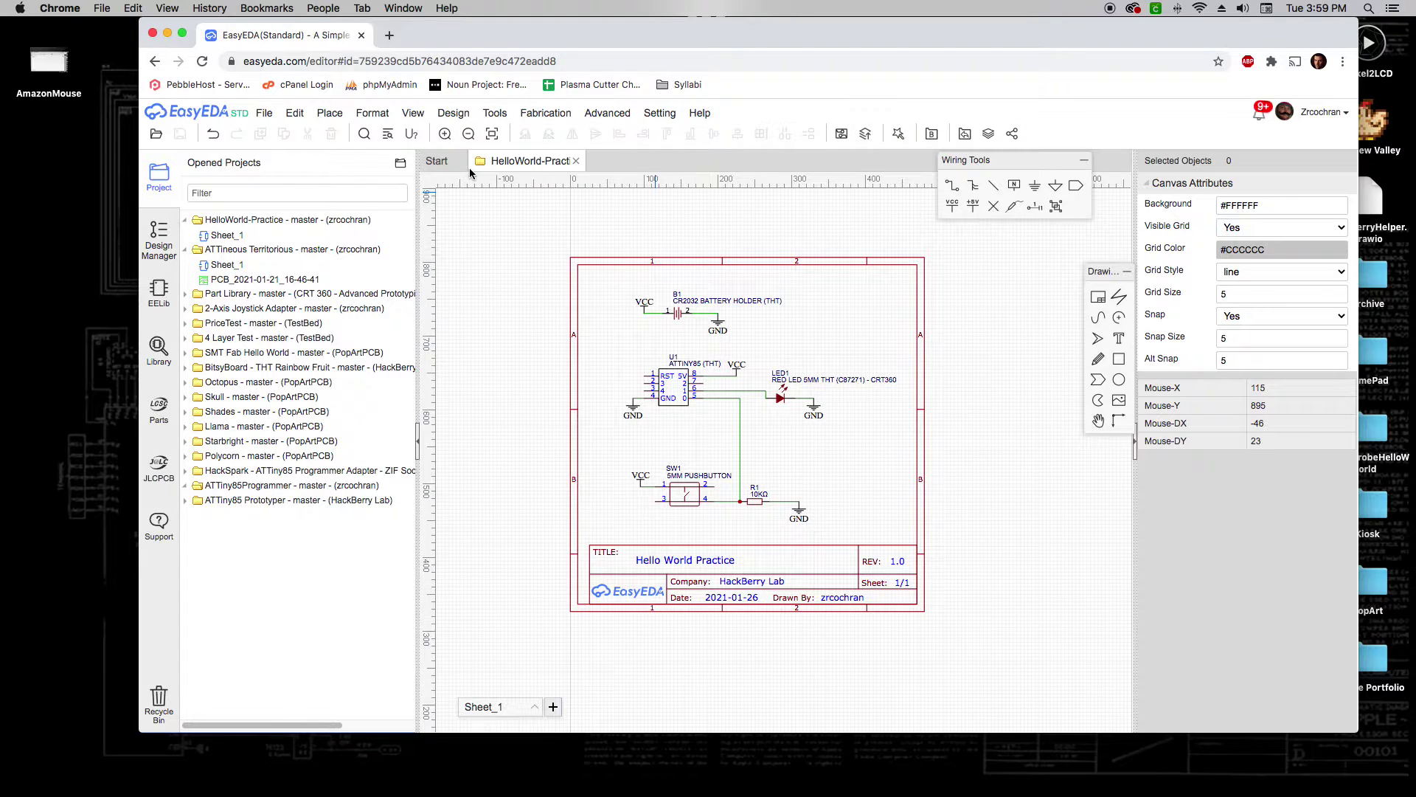
left_click(452, 114)
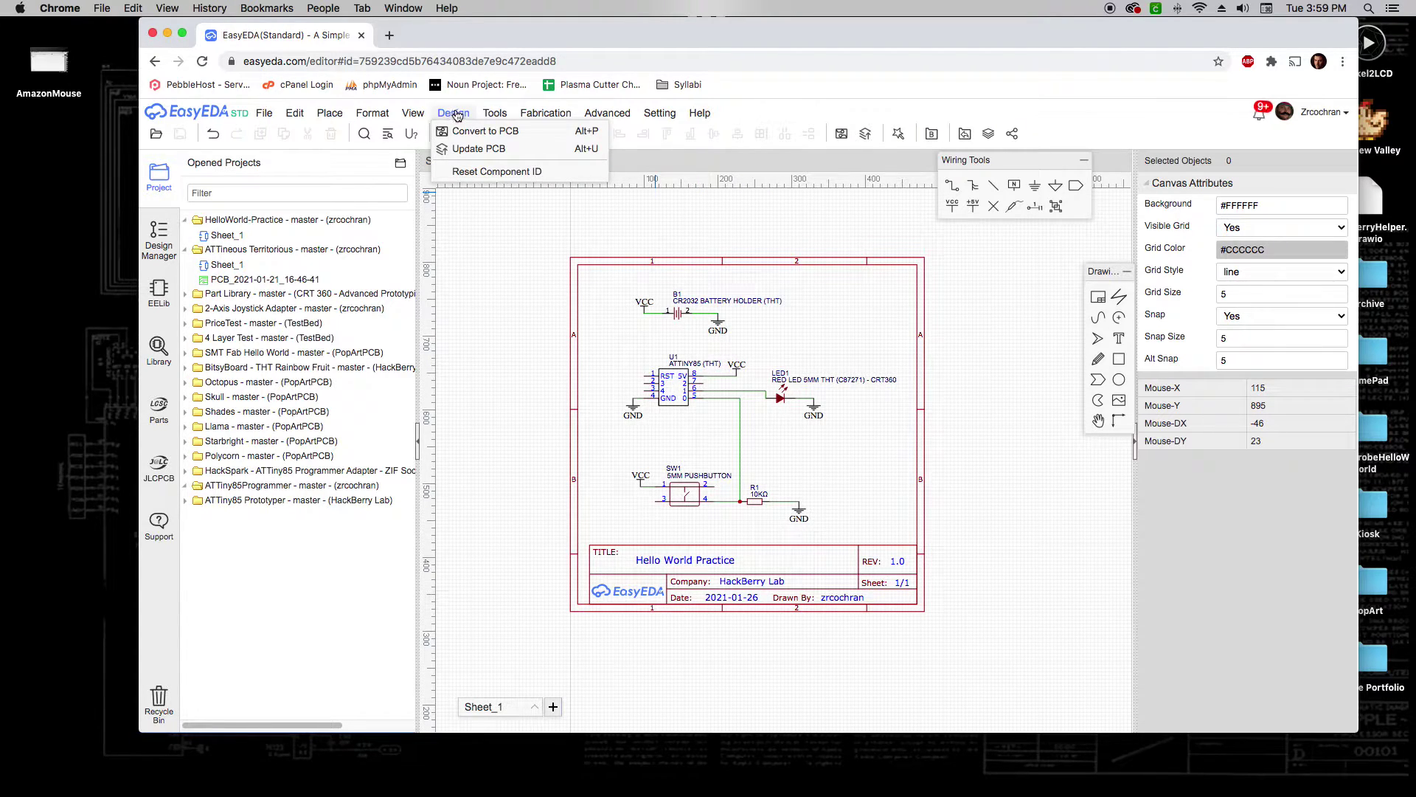
left_click(477, 133)
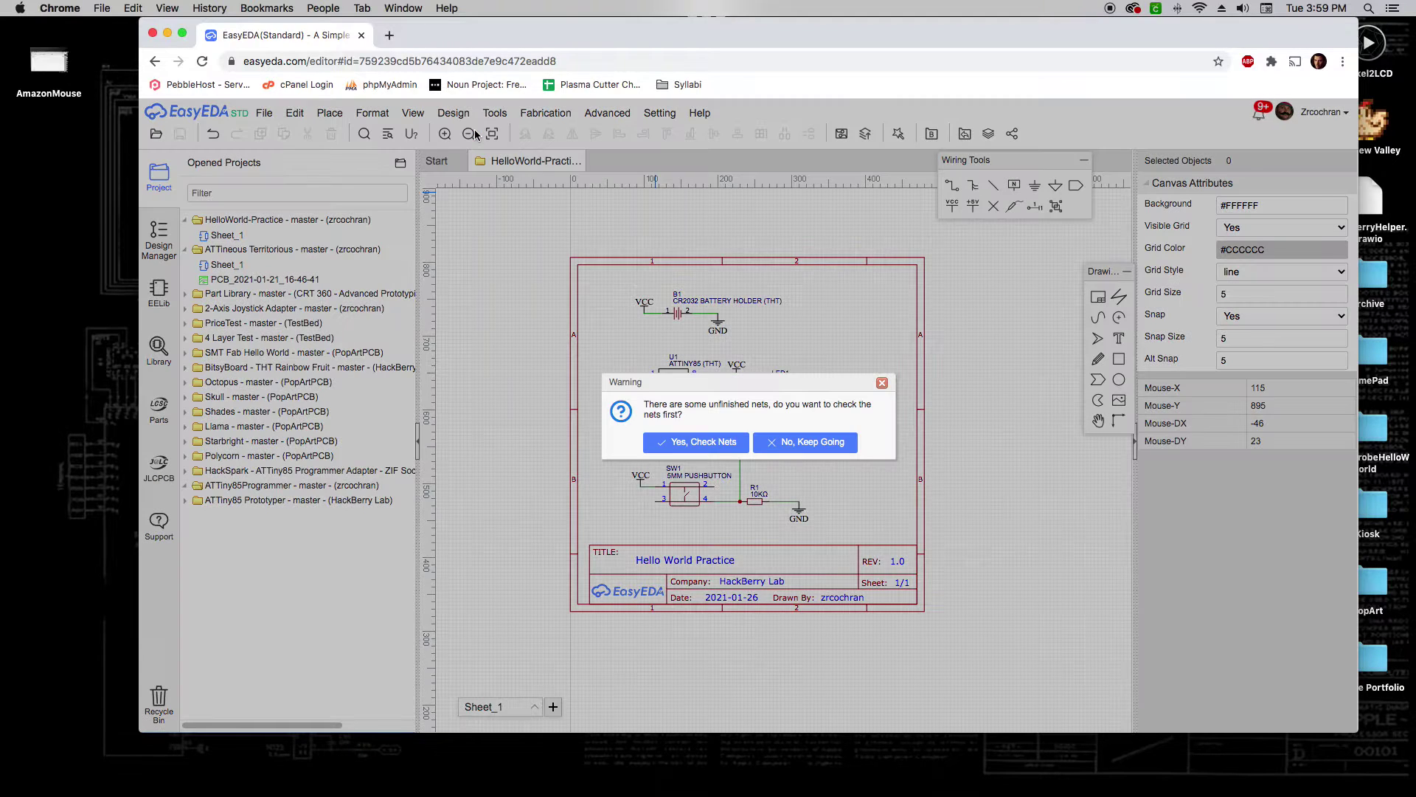
left_click_drag(735, 379, 760, 532)
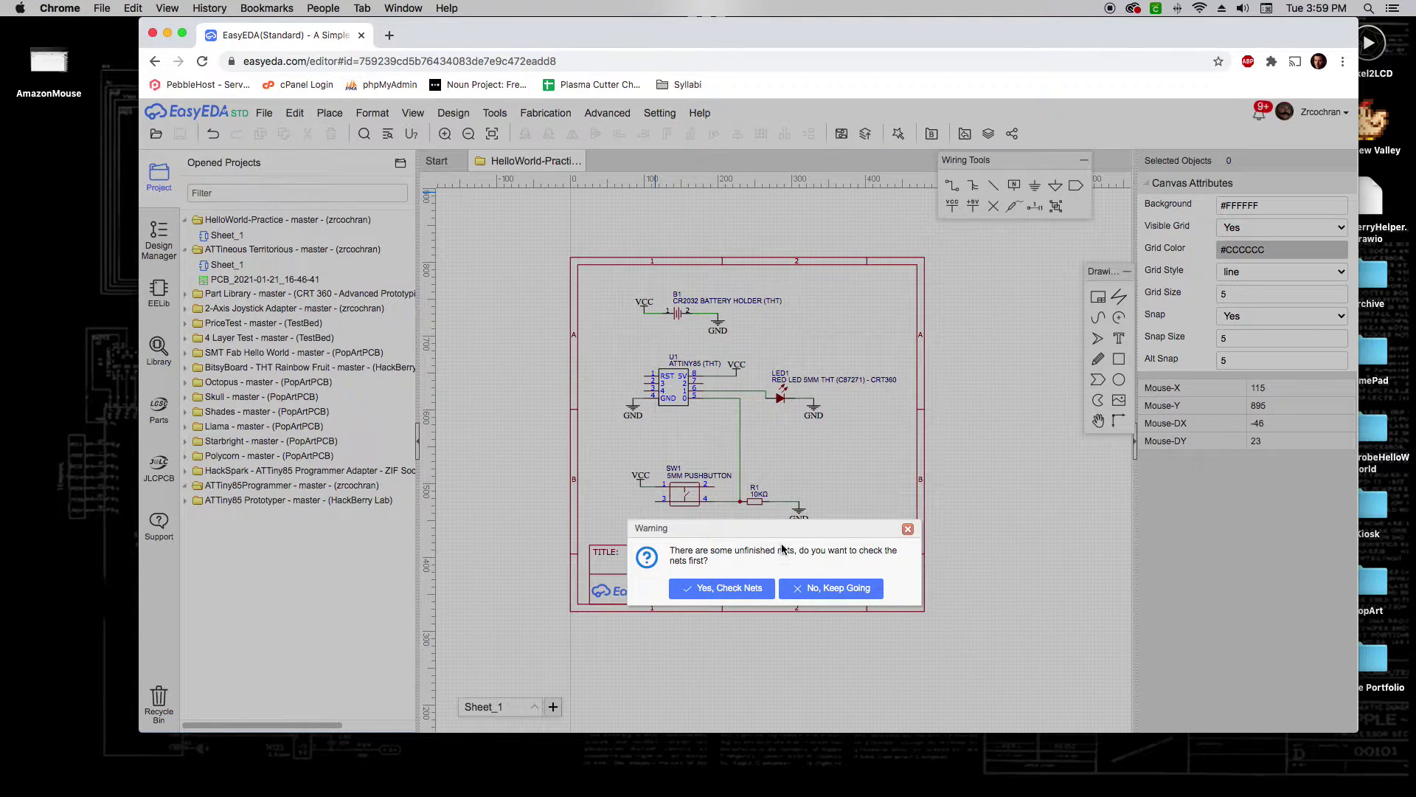
left_click(839, 593)
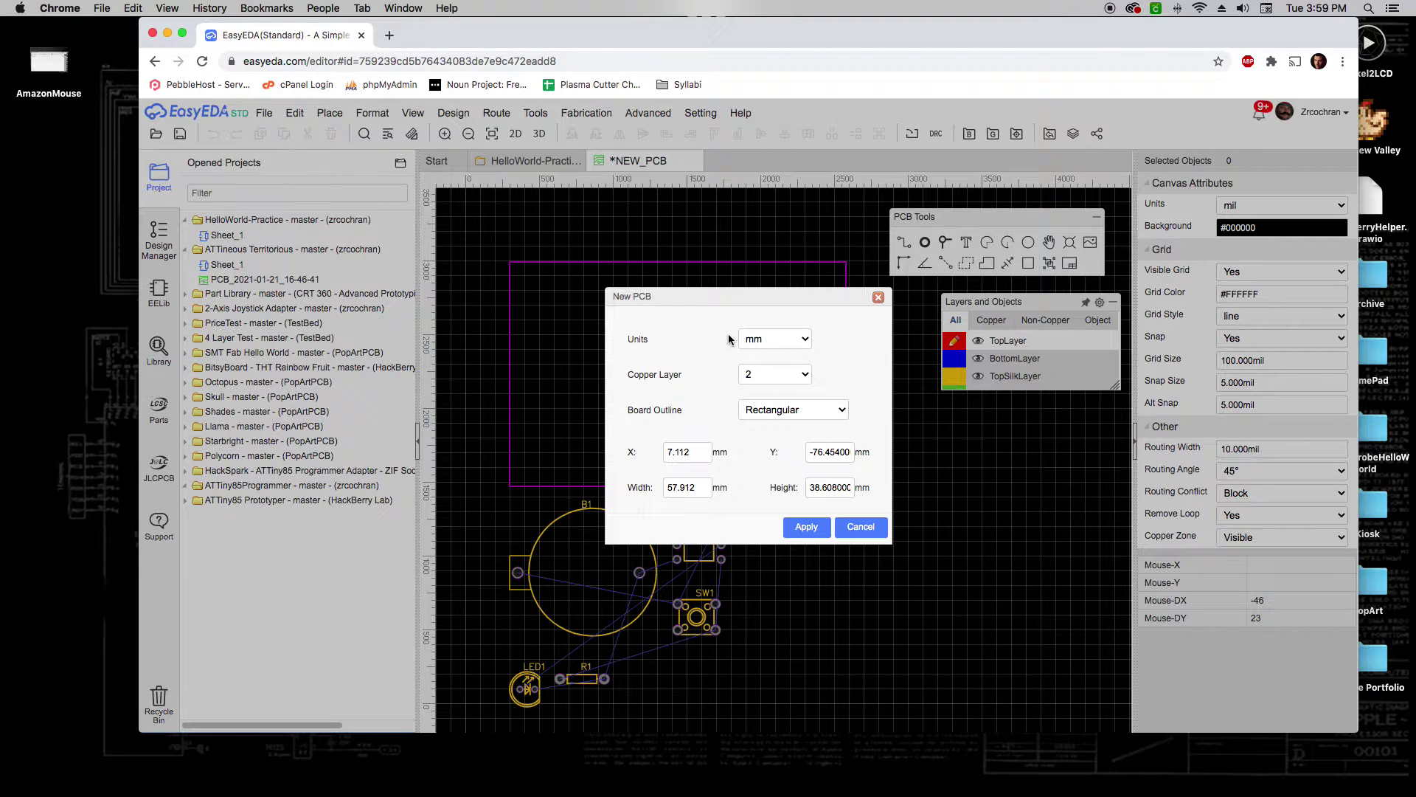
left_click(867, 532)
scroll(867, 517, "down", 1)
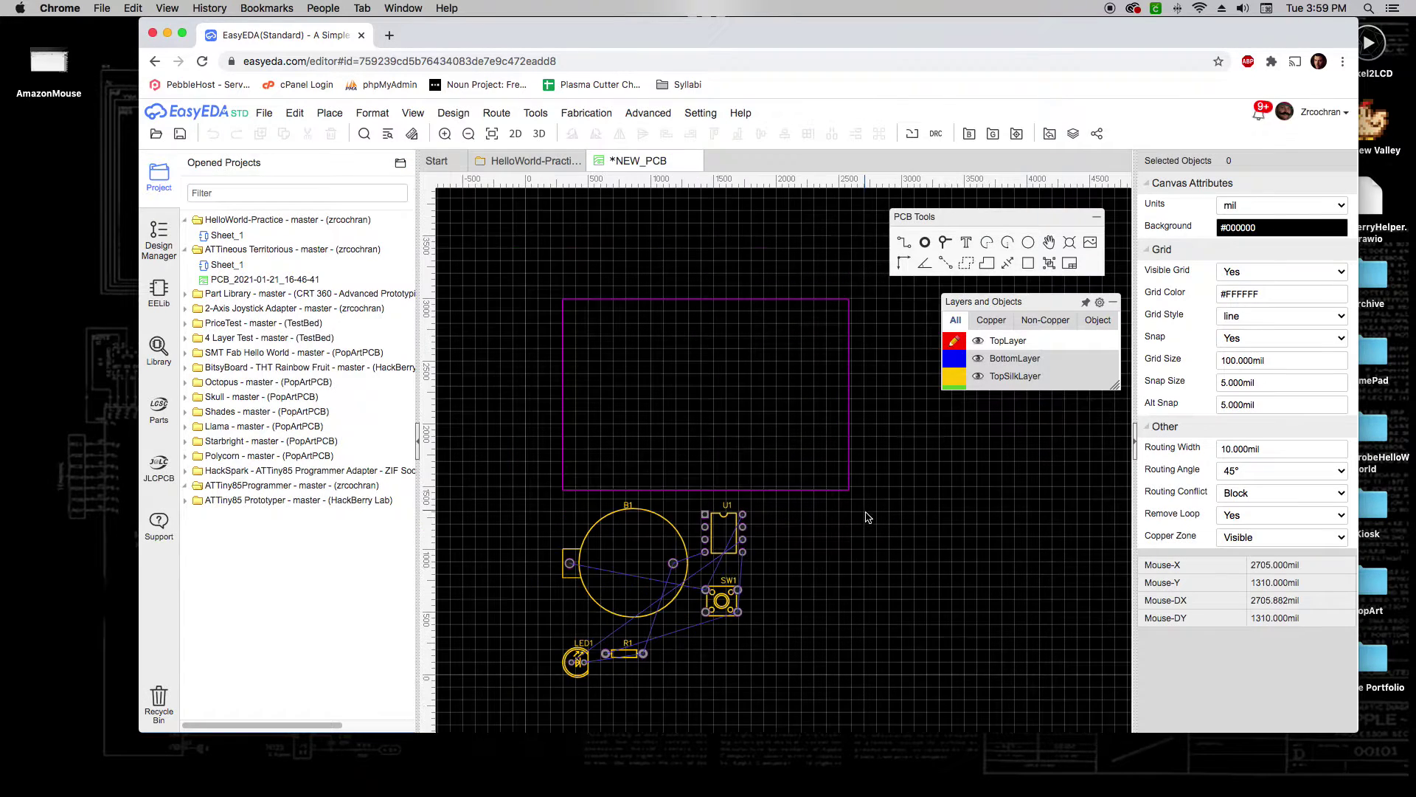
Collapse the project list to enlarge the PCB canvas and set the canvas units to mm.
left_click(418, 444)
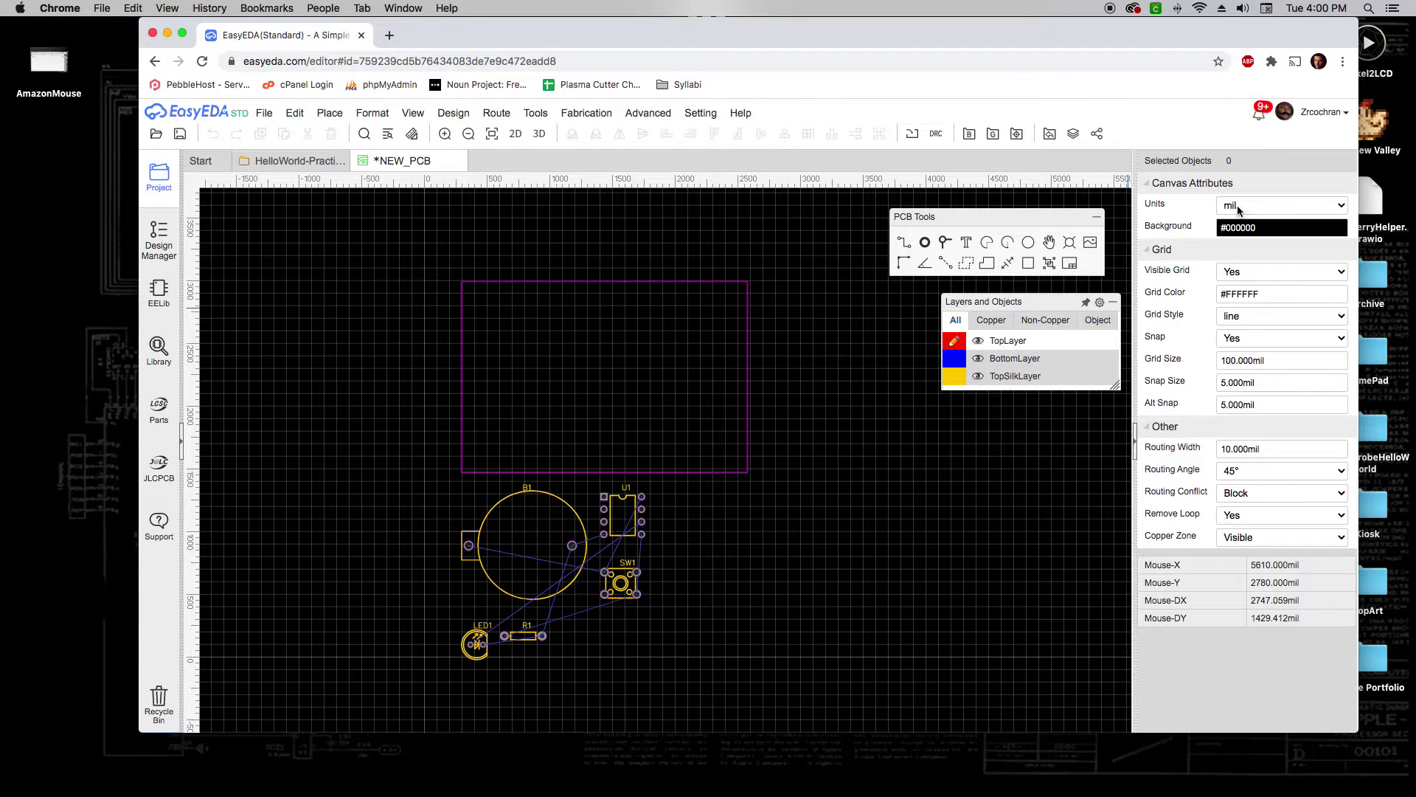
left_click(1342, 208)
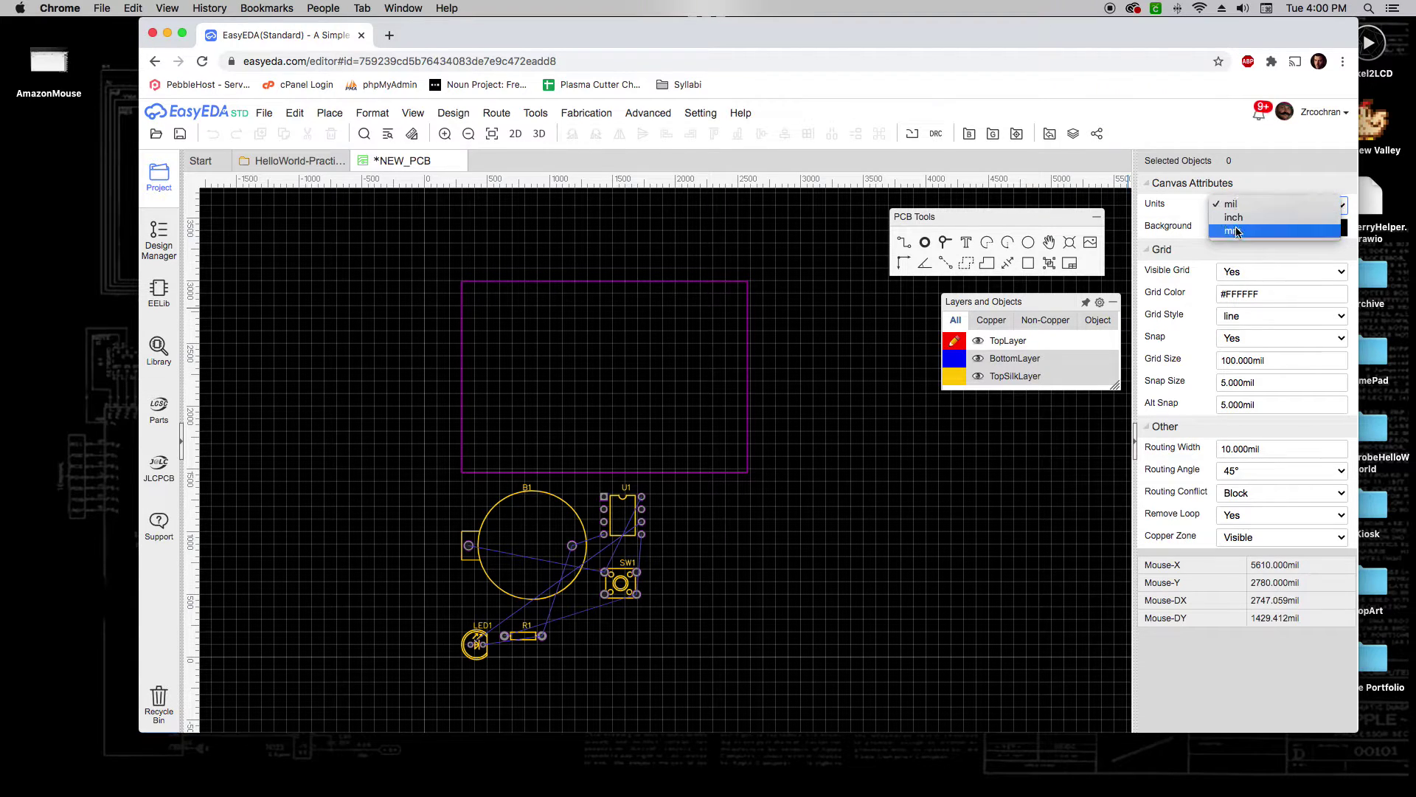
left_click(1261, 231)
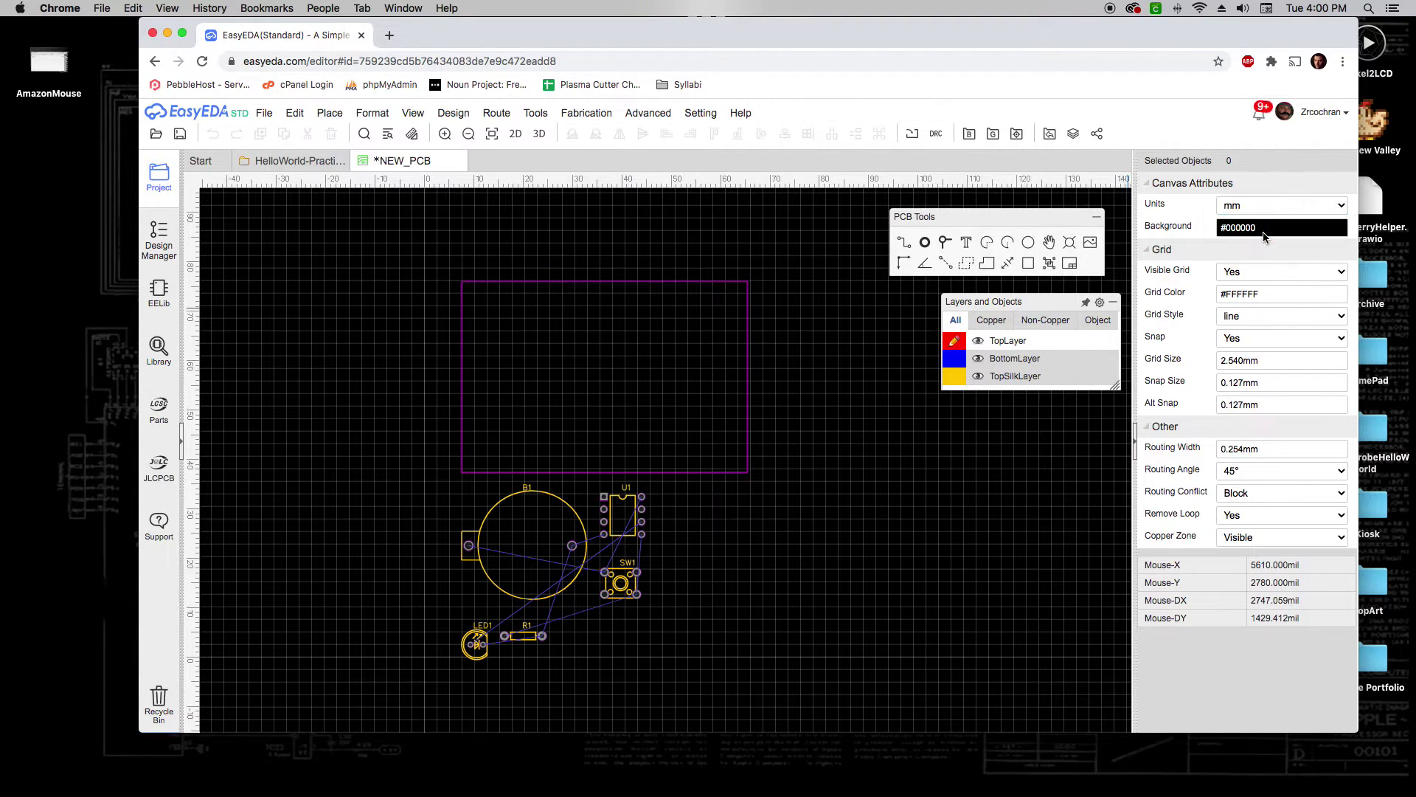
Set the PCB grid size to 5 mm and the snap size to 1 mm.
left_click(1274, 357)
type("5")
key("Return")
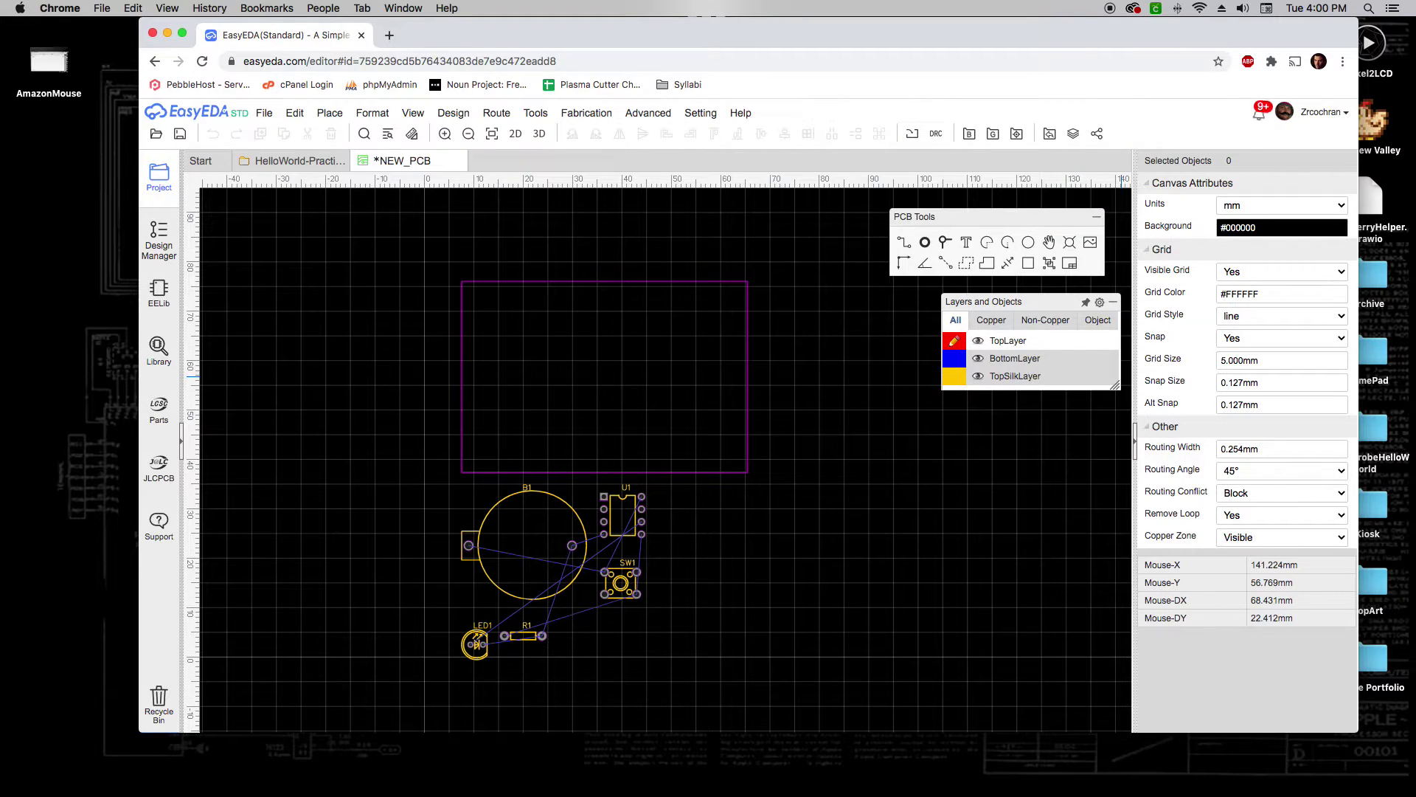
left_click(1276, 382)
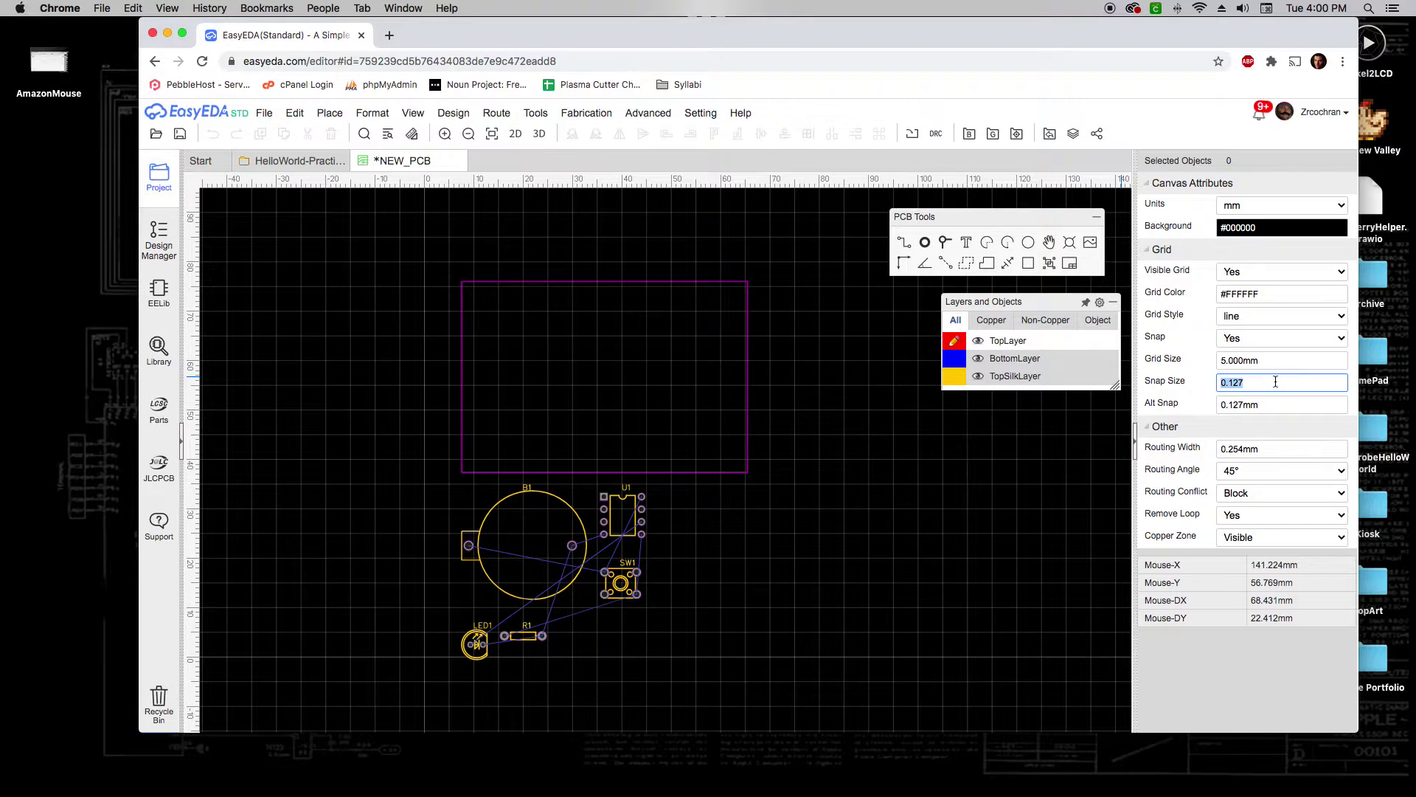
type("1")
key("Return")
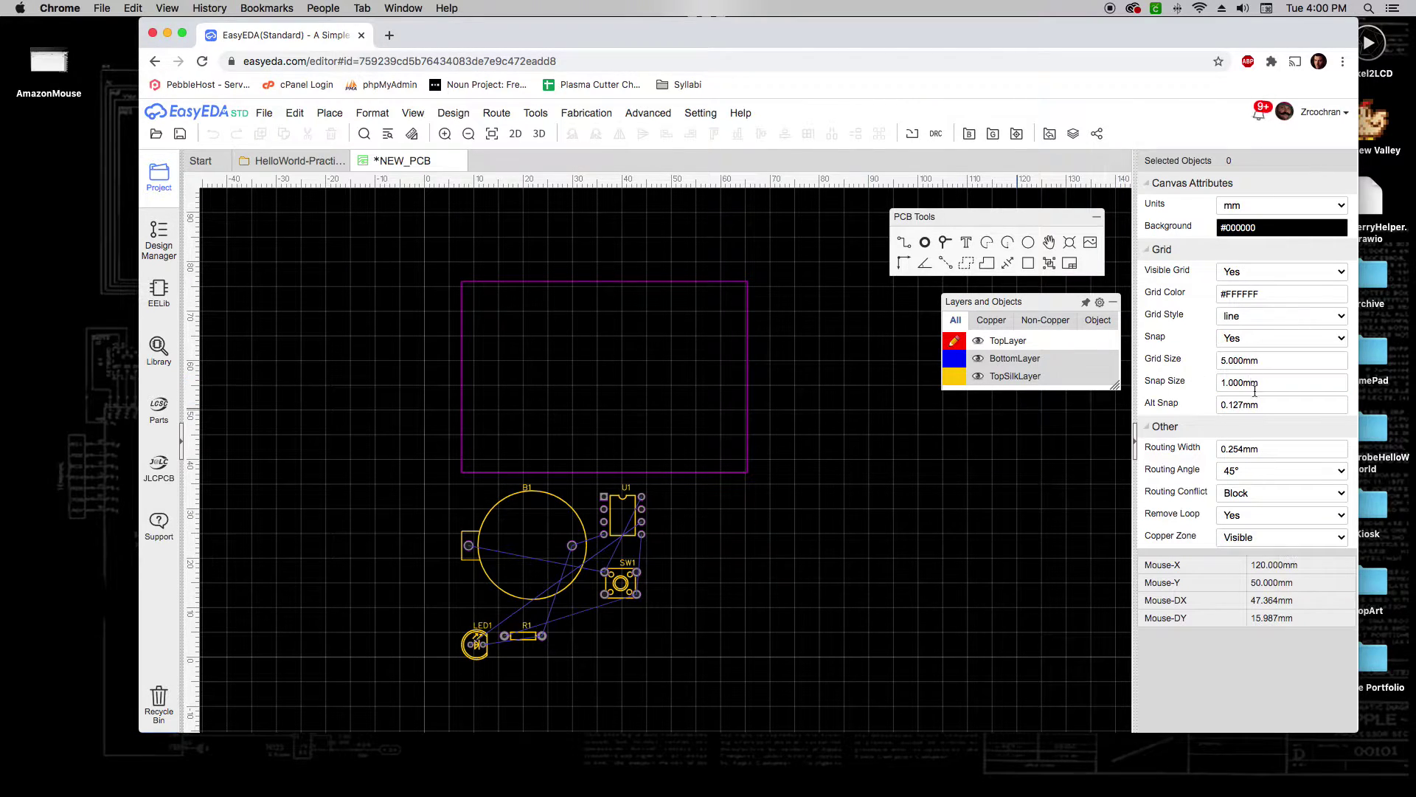
Delete the rectangular board outline above the components and make BoardOutLine the active drawing layer.
scroll(832, 516, "down", 1)
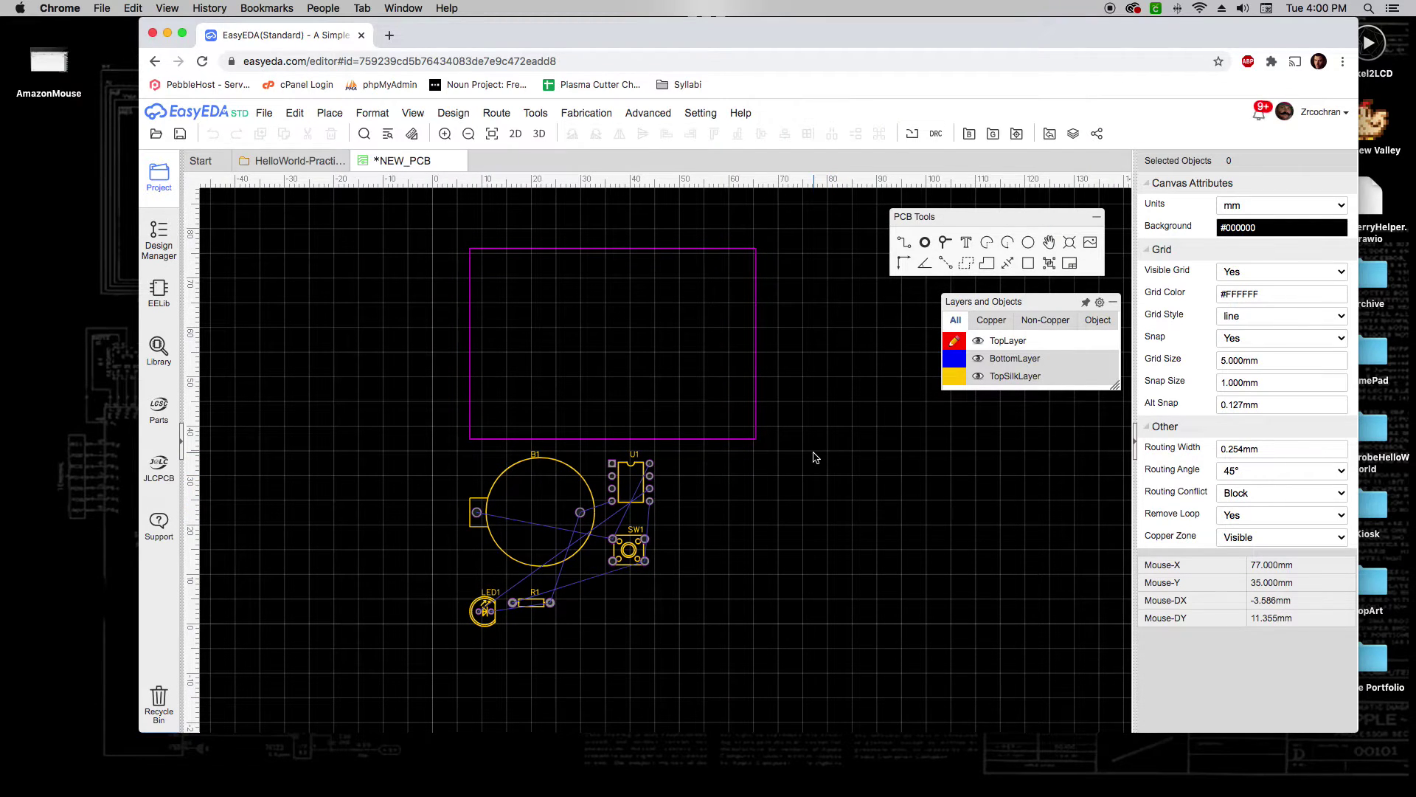
left_click(755, 402)
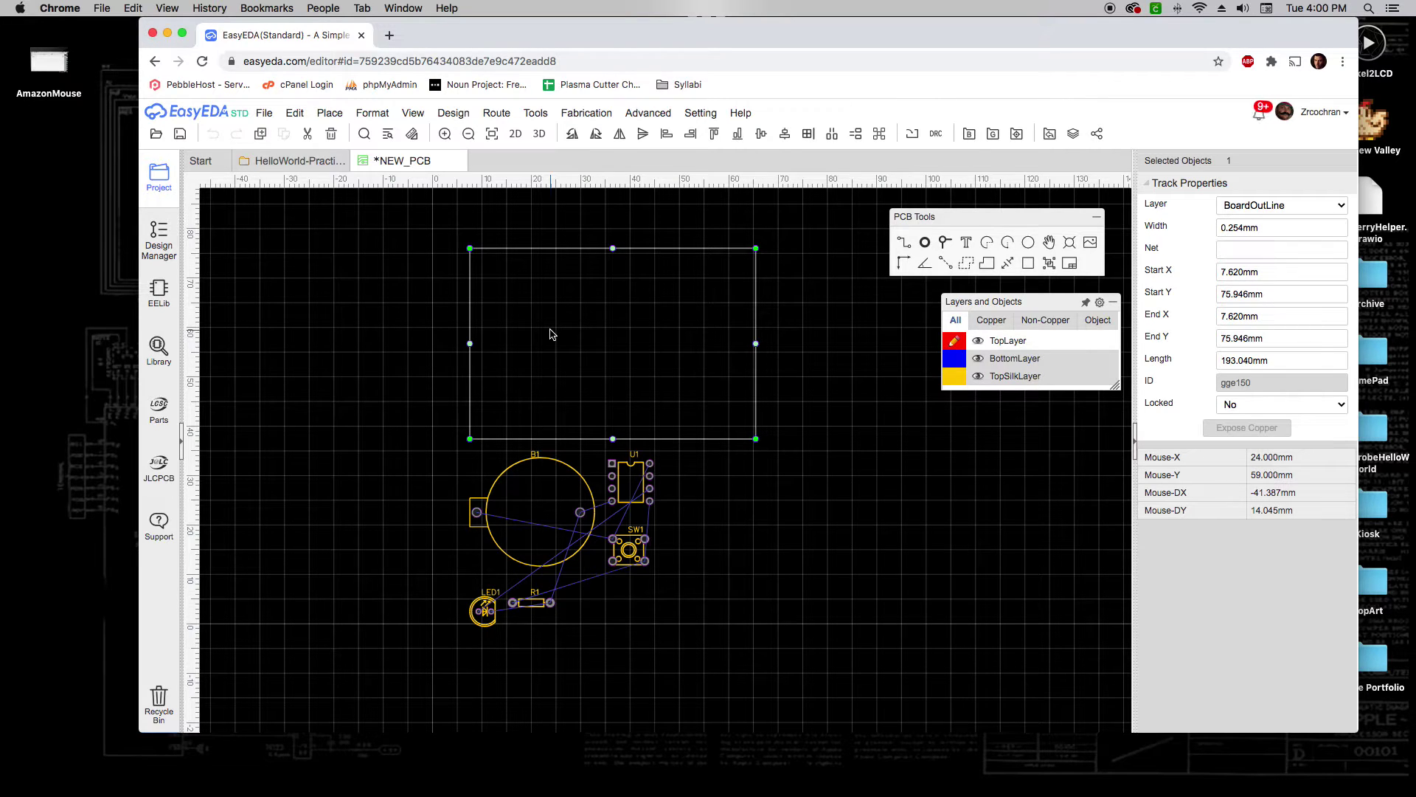
key("Delete")
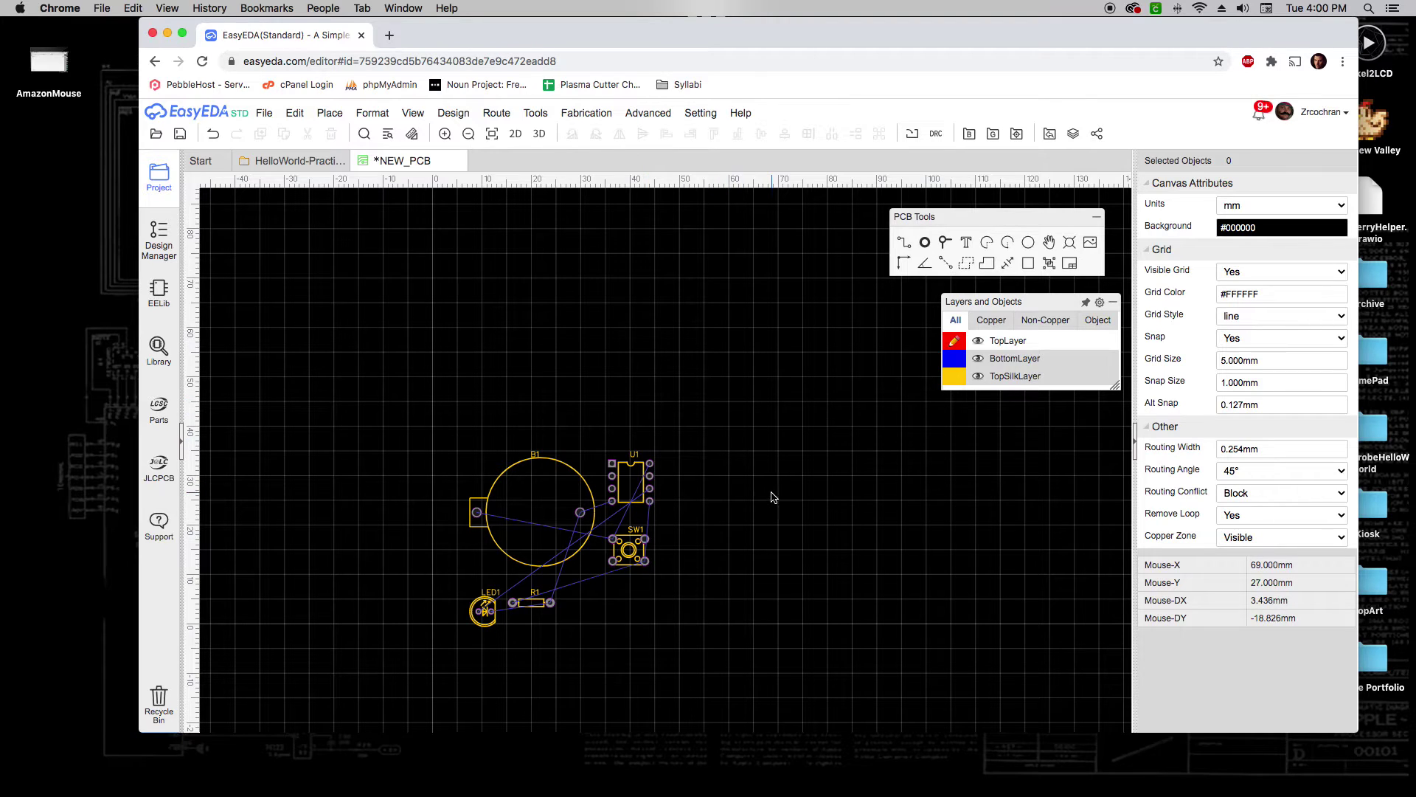
right_click_drag(744, 495, 775, 464)
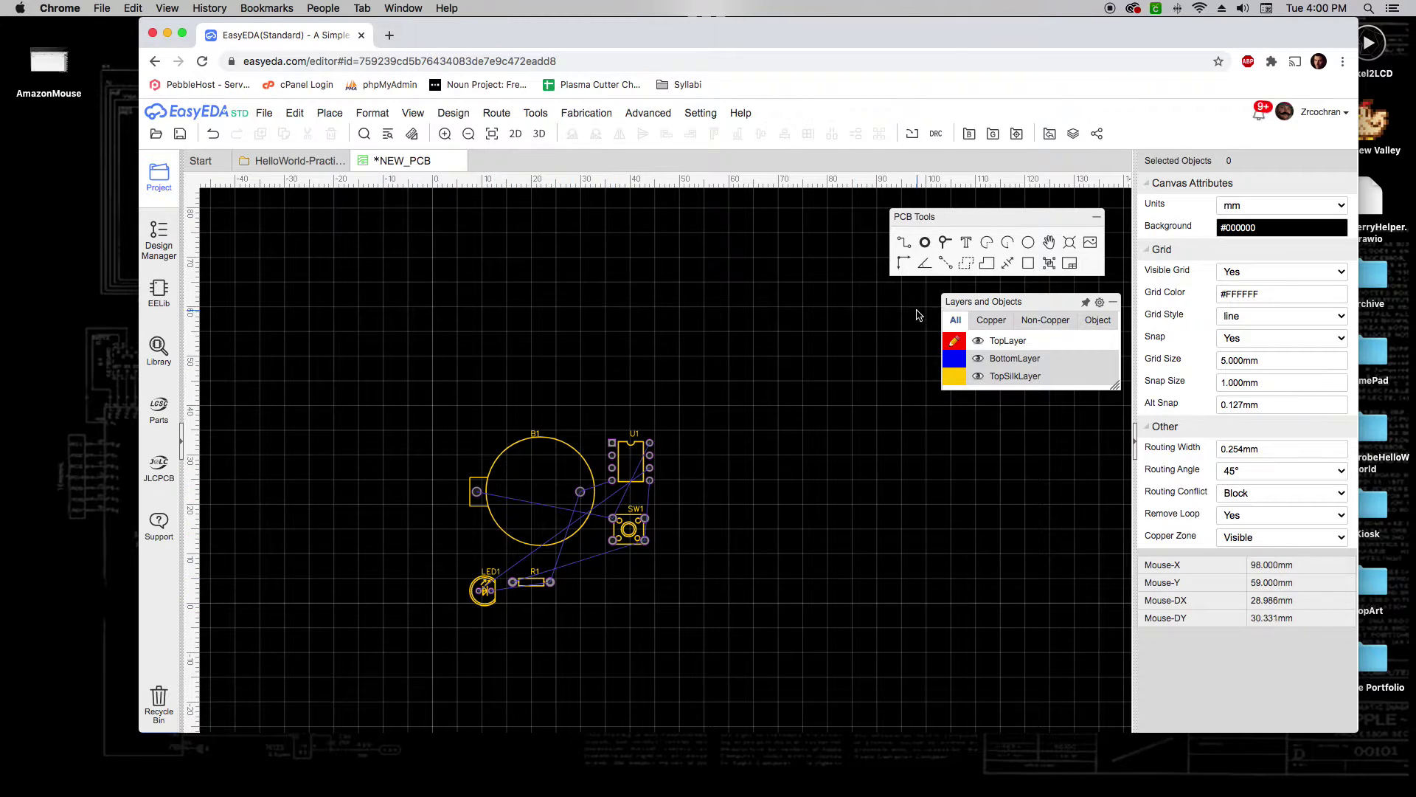
mouse_move(976, 341)
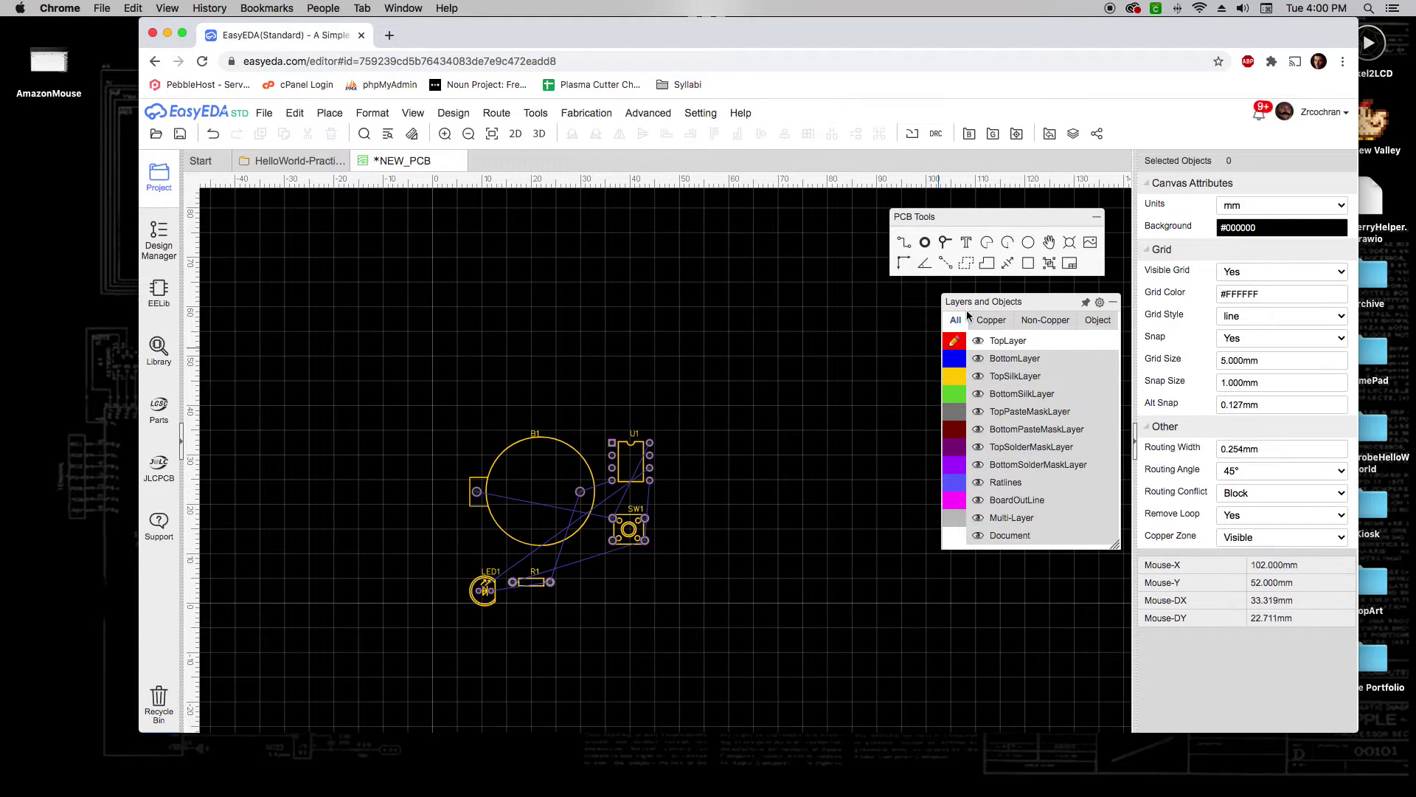
left_click(956, 502)
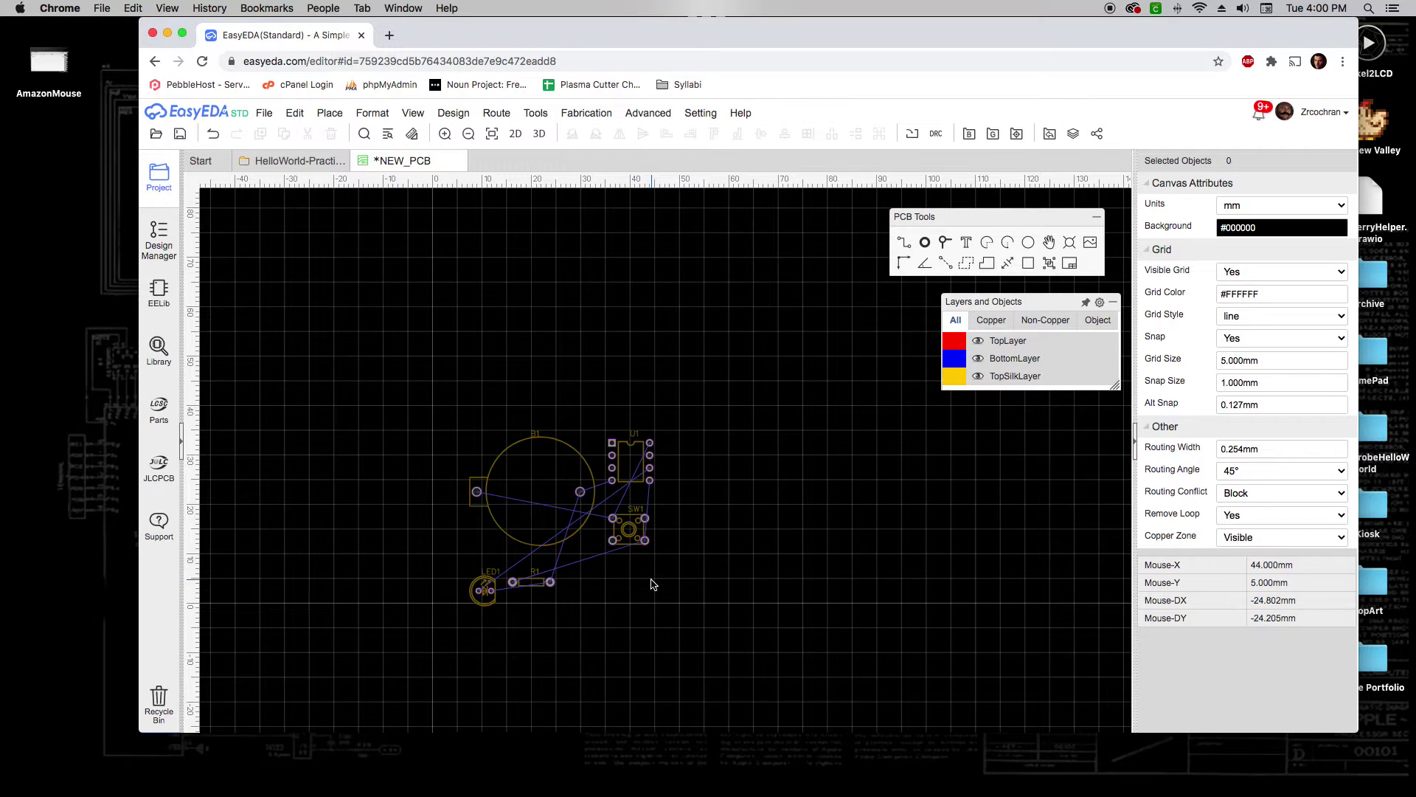
mouse_move(1075, 389)
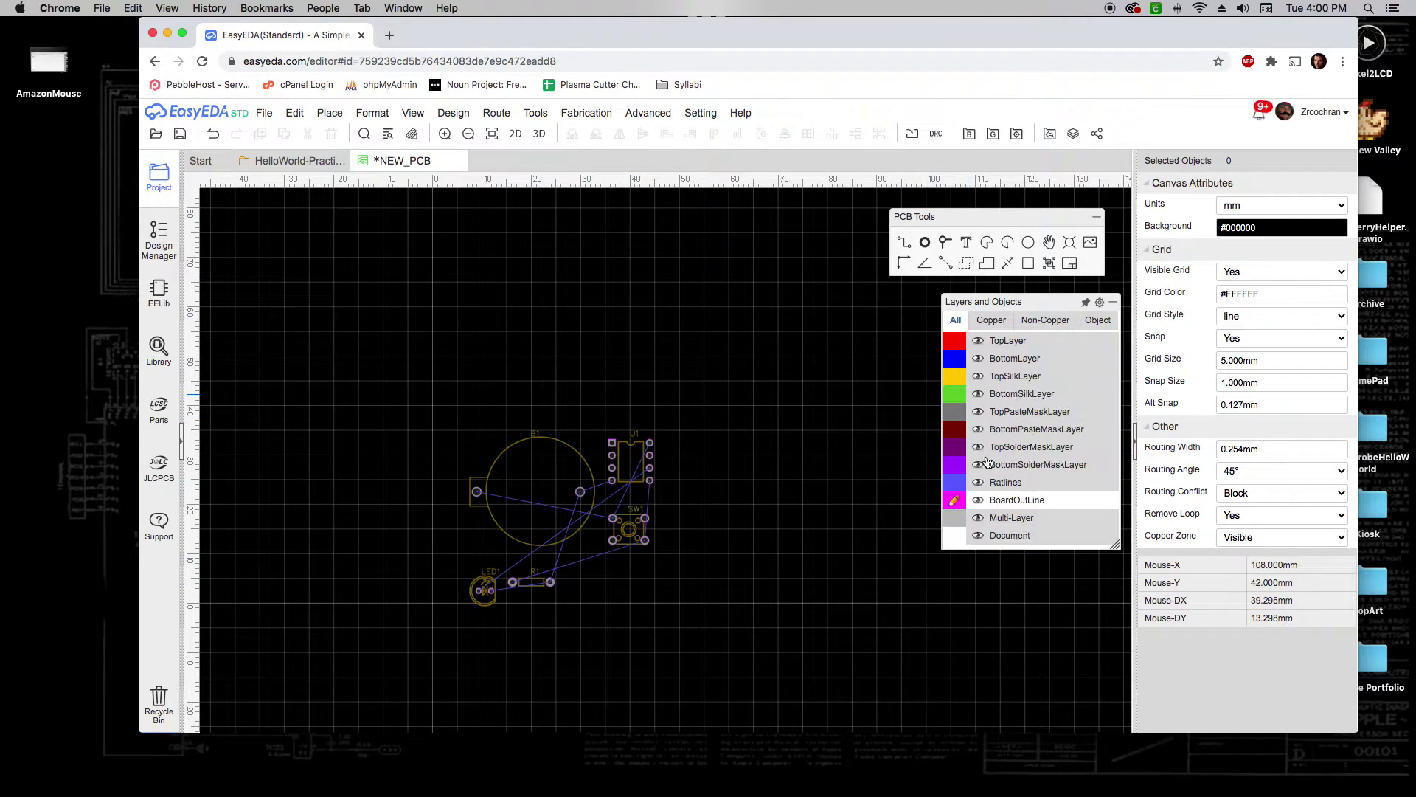
Set both the PCB grid size and the snap size to 30 mm.
left_click(1274, 360)
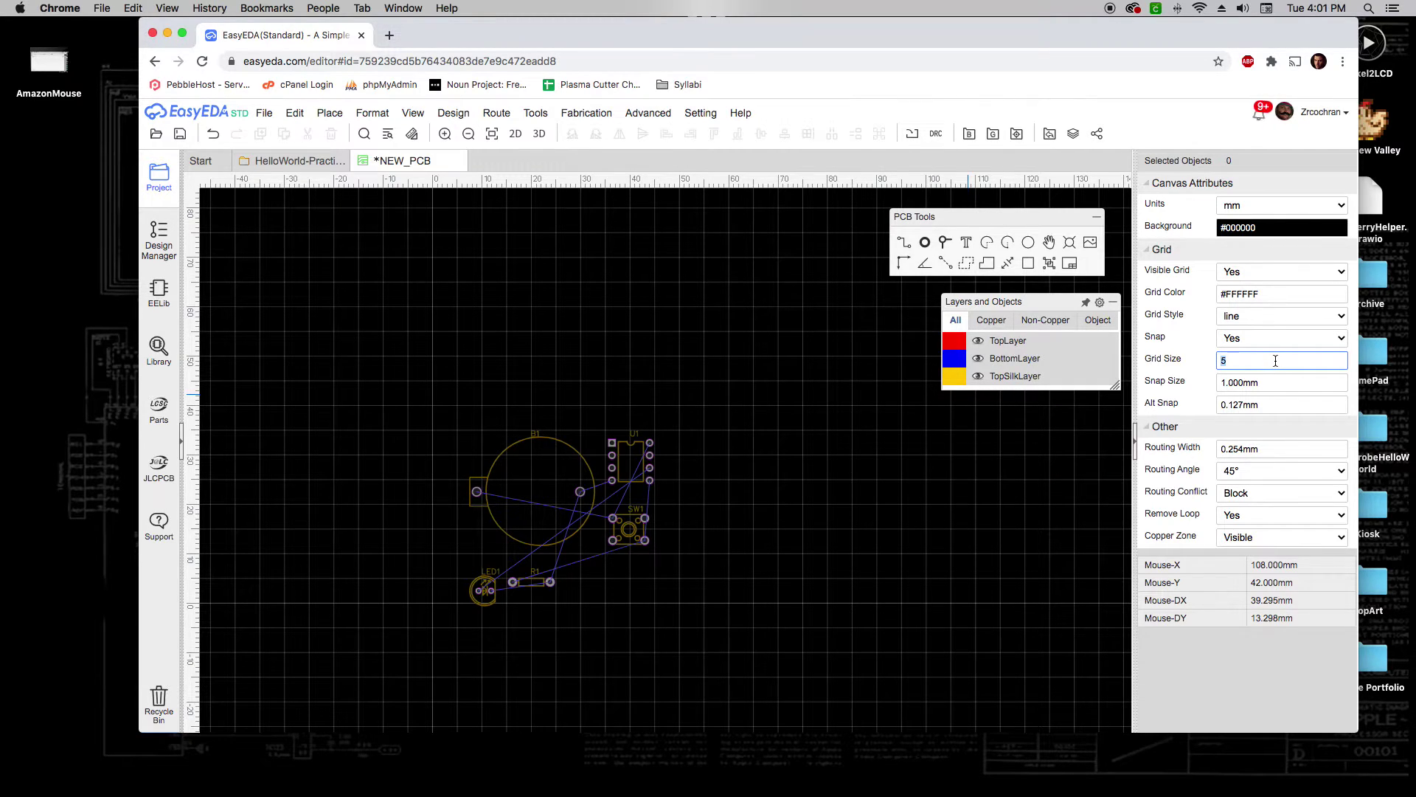
key("Return")
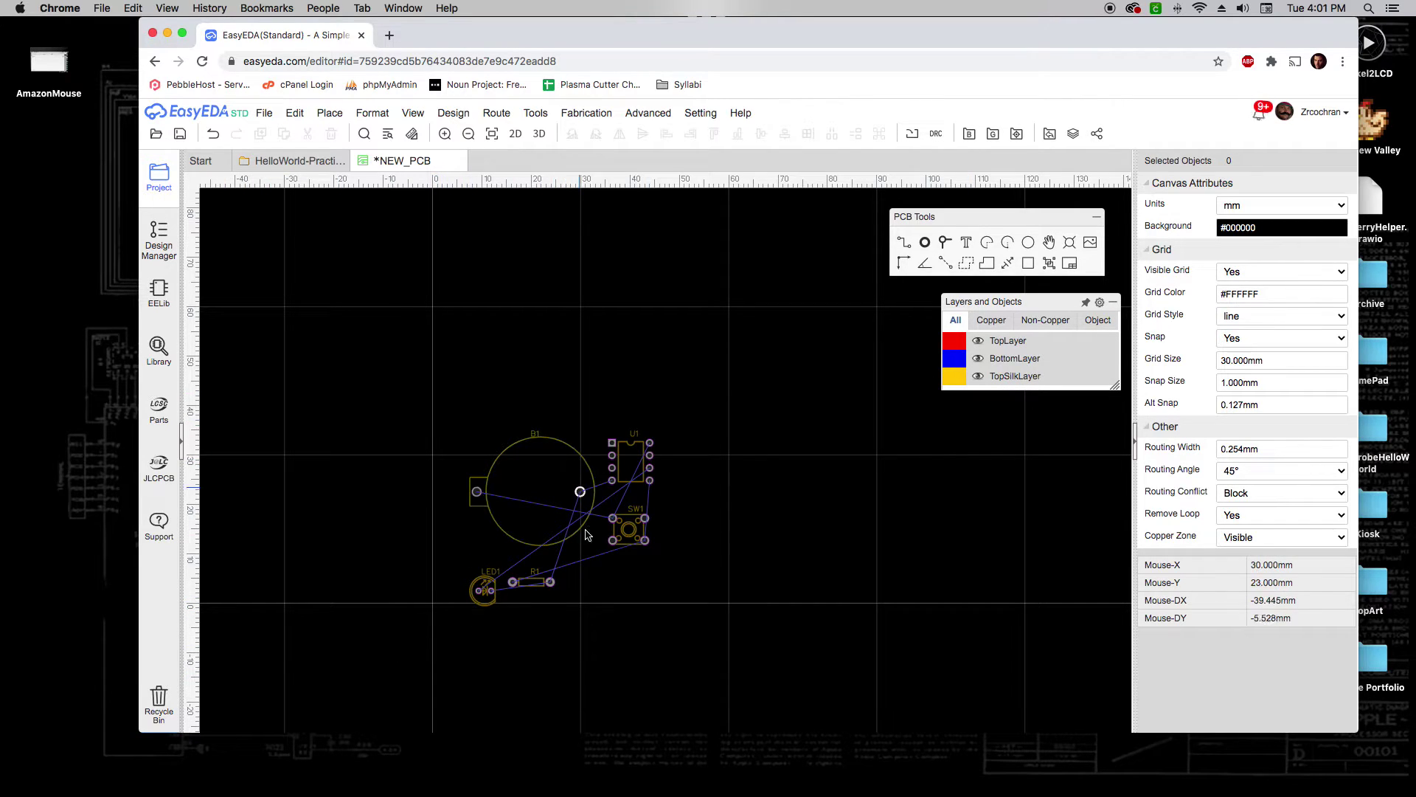
left_click(1275, 380)
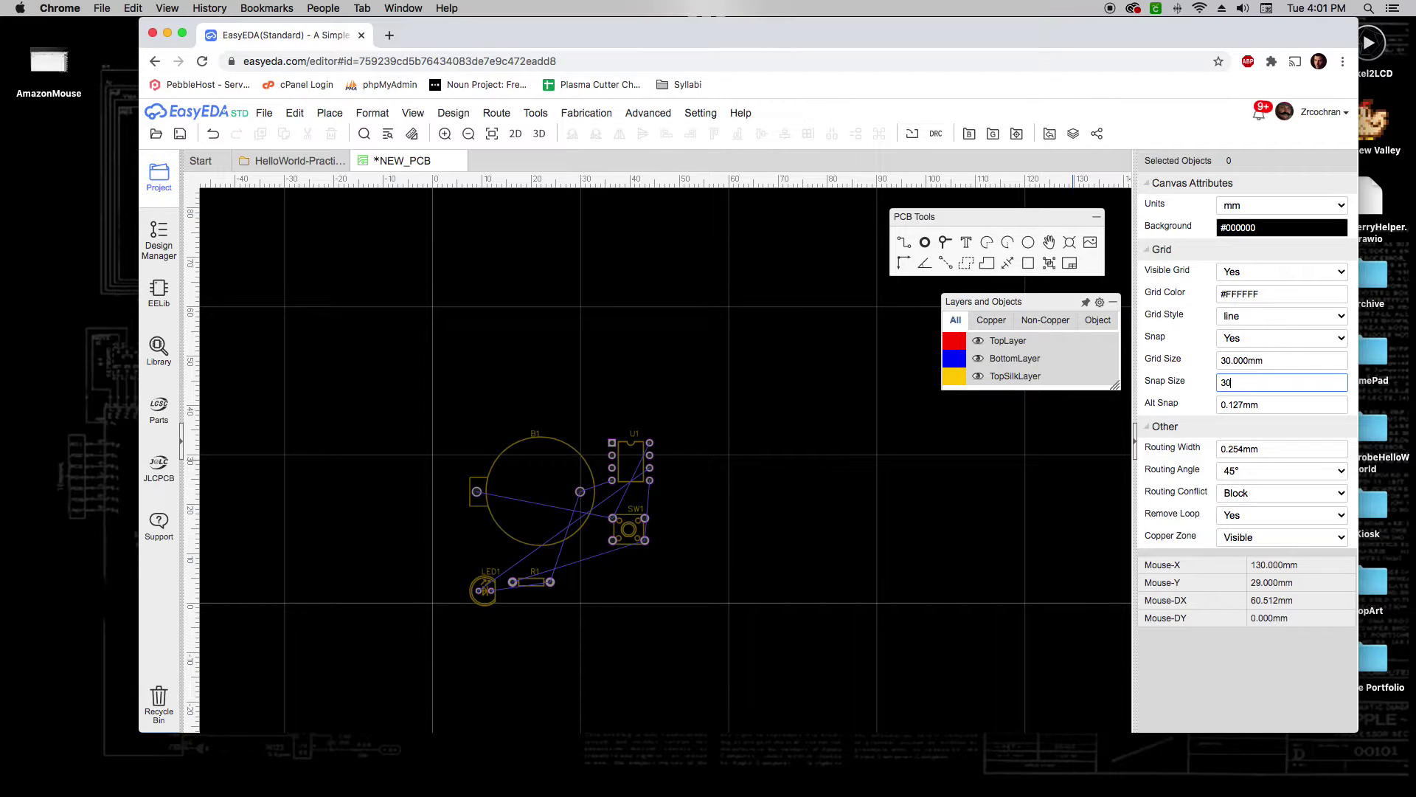
key("Return")
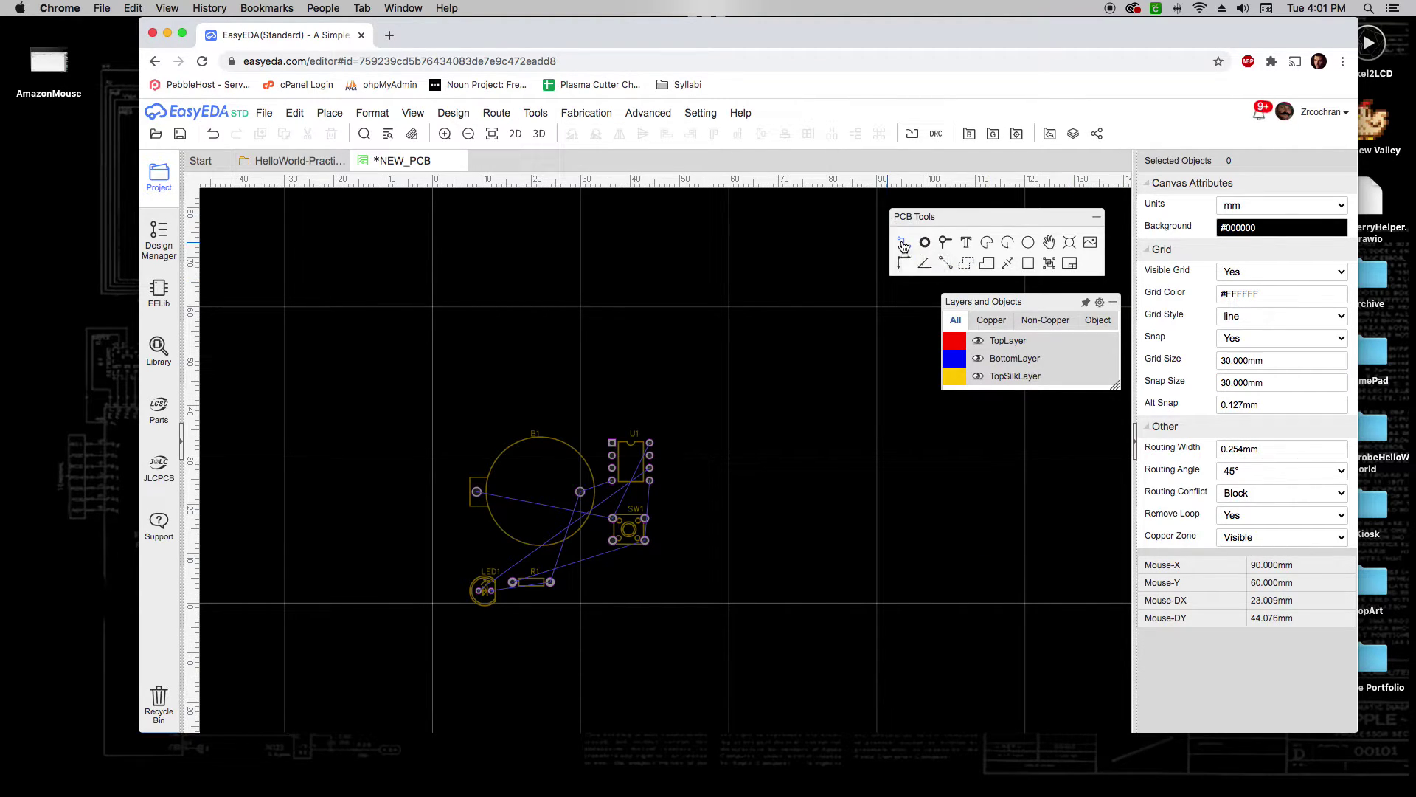
Draw a closed 30 × 30 mm square board outline with tracks, from the origin (0, 0) to (30, 30).
left_click(902, 249)
left_click(435, 463)
left_click(576, 463)
left_click(585, 608)
left_click(435, 608)
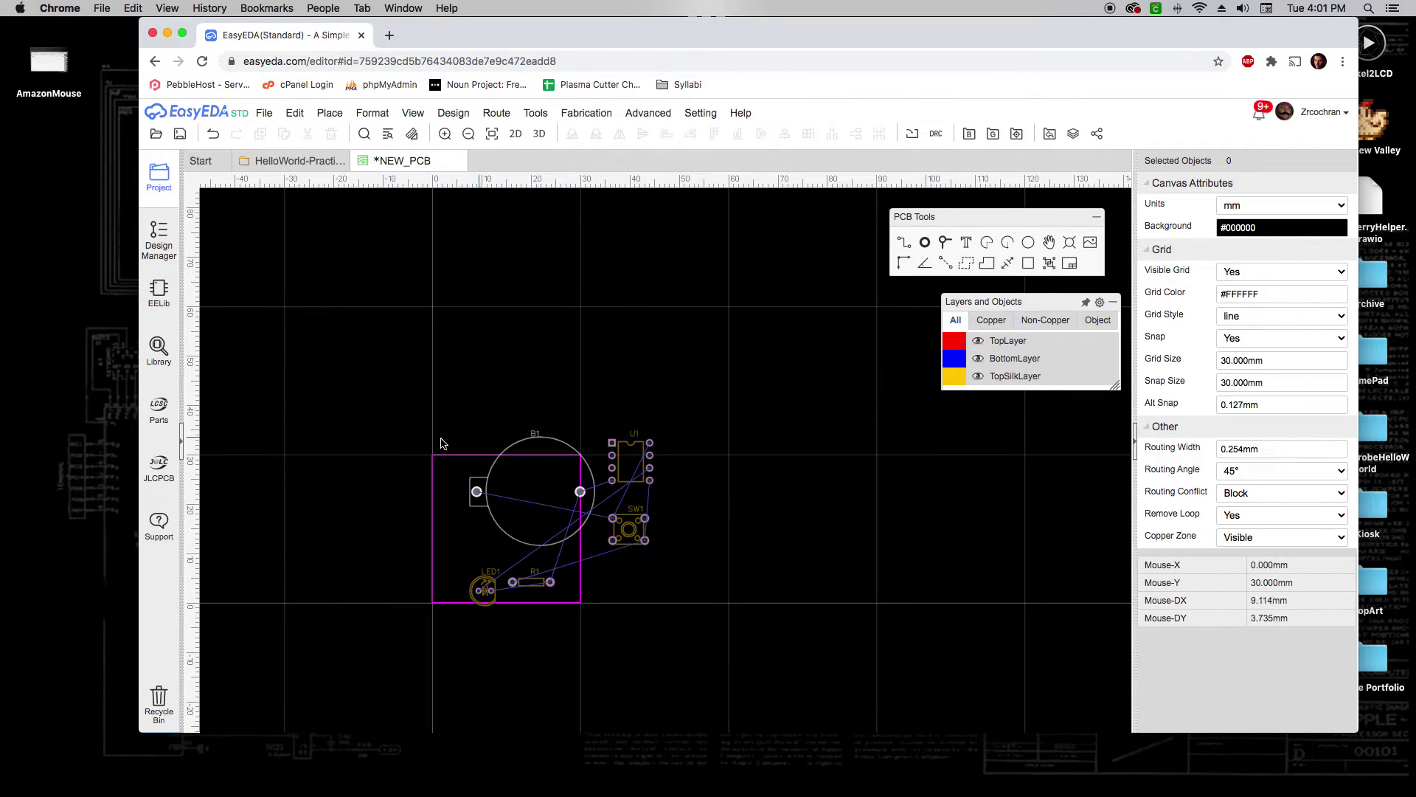
Restore the finer canvas settings with a 5 mm grid size and a 1 mm snap size.
left_click(1238, 360)
type("5")
key("Return")
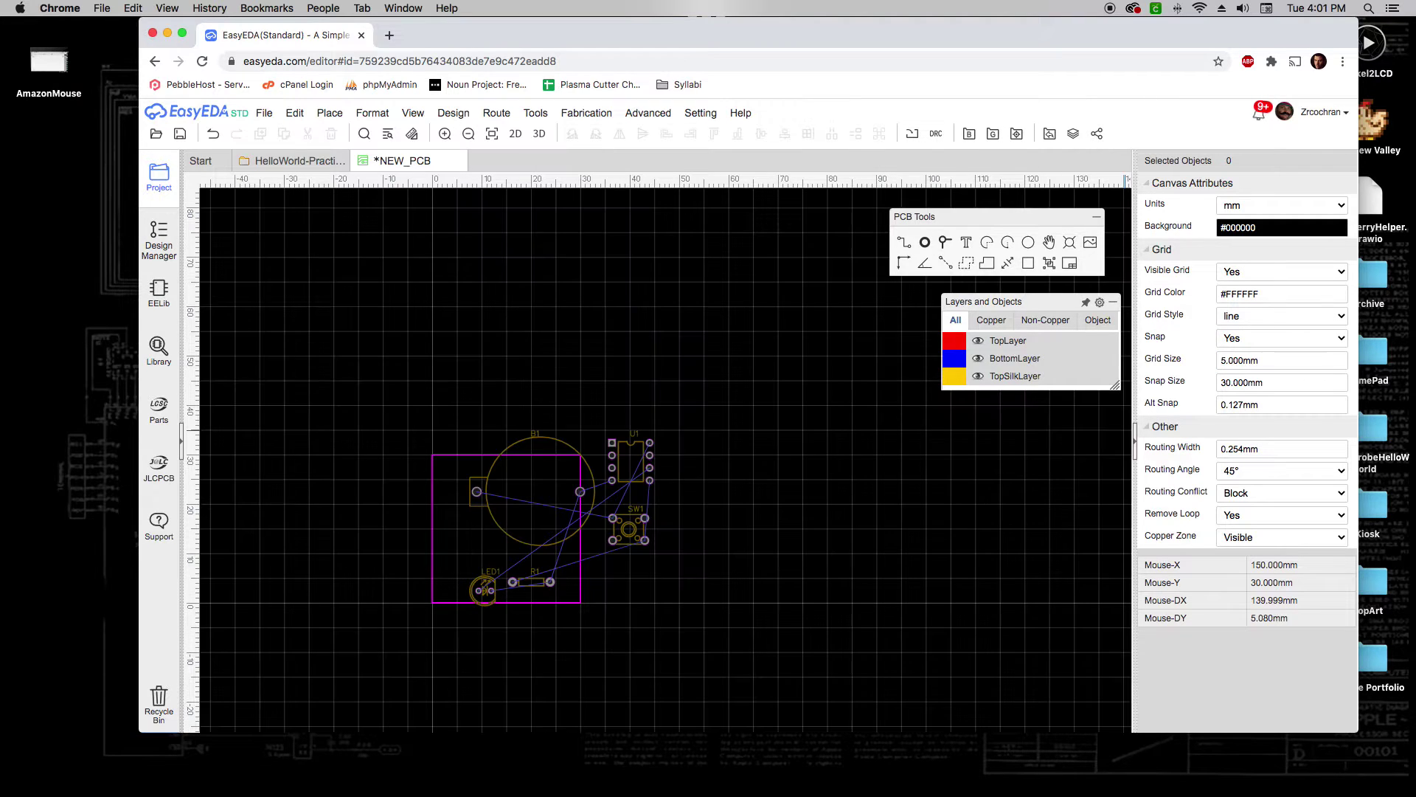
left_click(1252, 382)
type("1")
key("Return")
Move the CR2032 battery holder B1 to the BottomLayer.
scroll(750, 497, "up", 4)
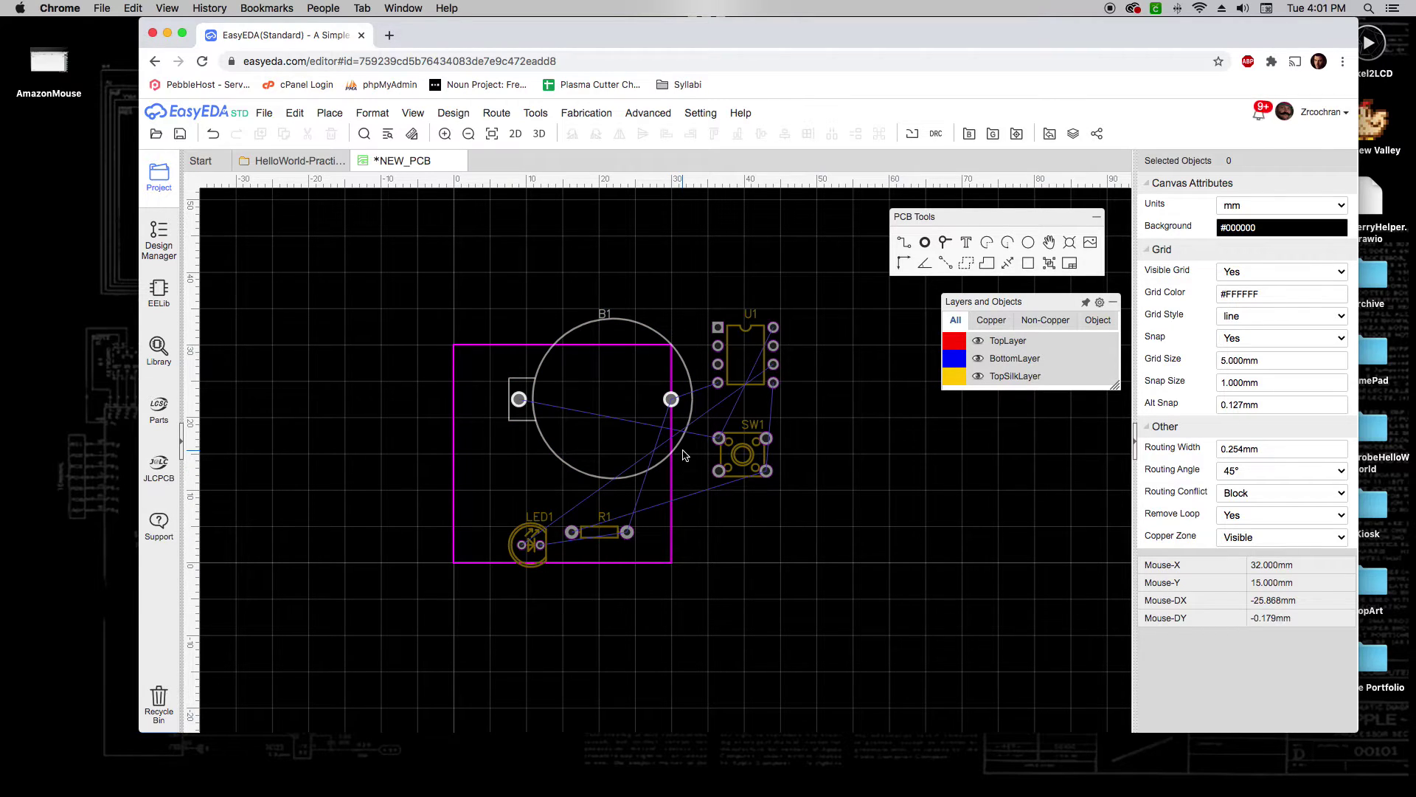
mouse_move(1024, 341)
left_click(656, 334)
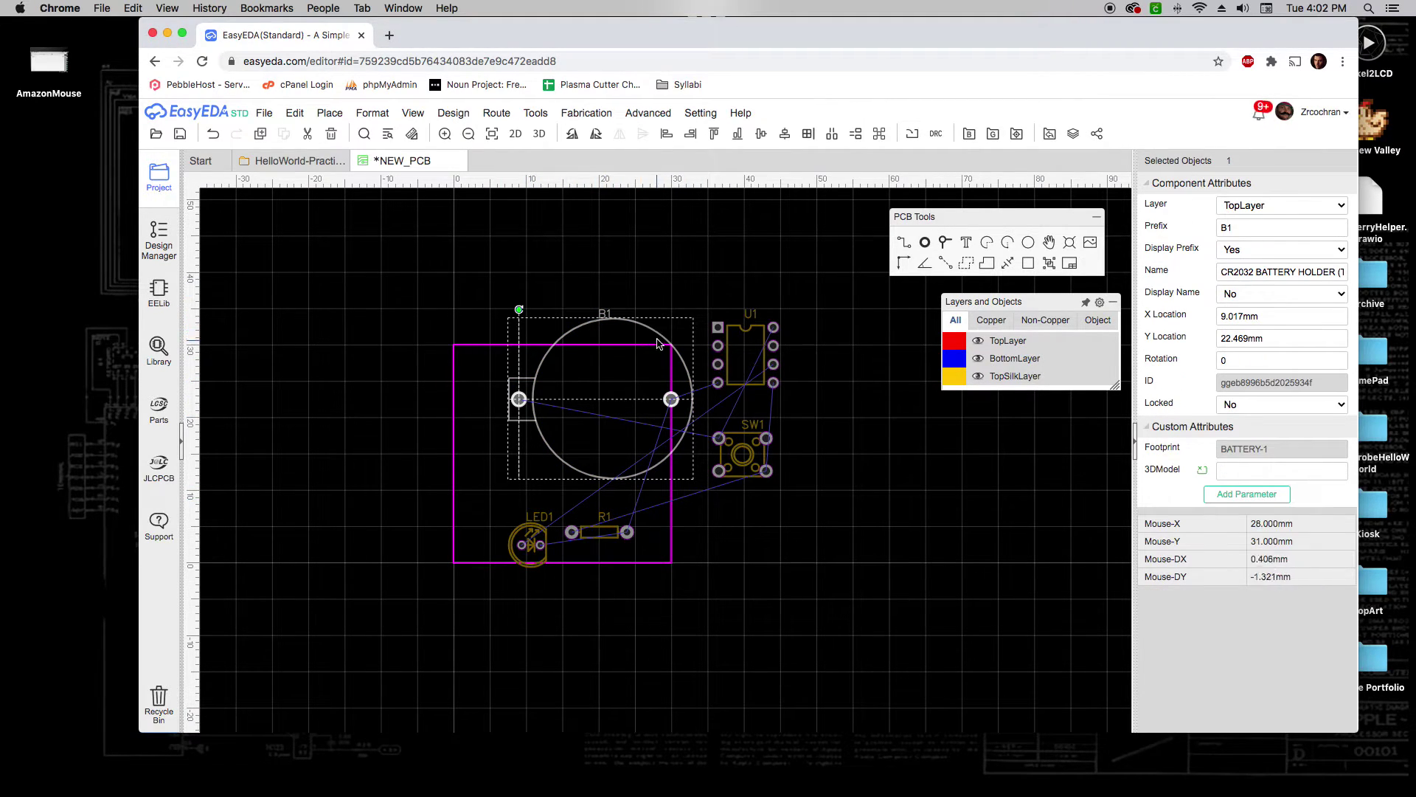
left_click(1341, 211)
left_click(1280, 220)
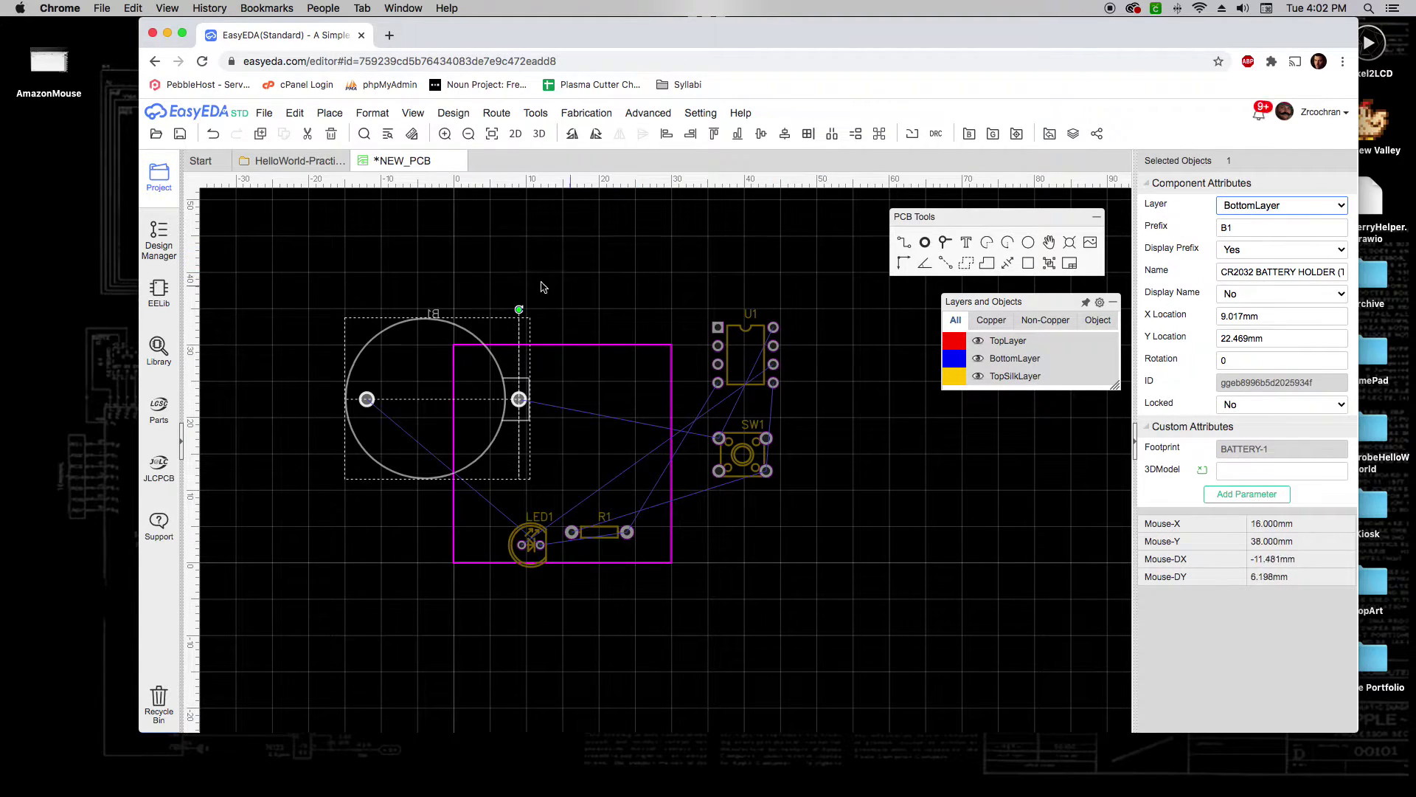
Rotate battery holder B1 so its tab faces the board's top edge, centre it inside the outline, and move its label to the holder's middle.
left_click(484, 294)
left_click_drag(474, 322, 605, 299)
key("space")
key("space")
key("space")
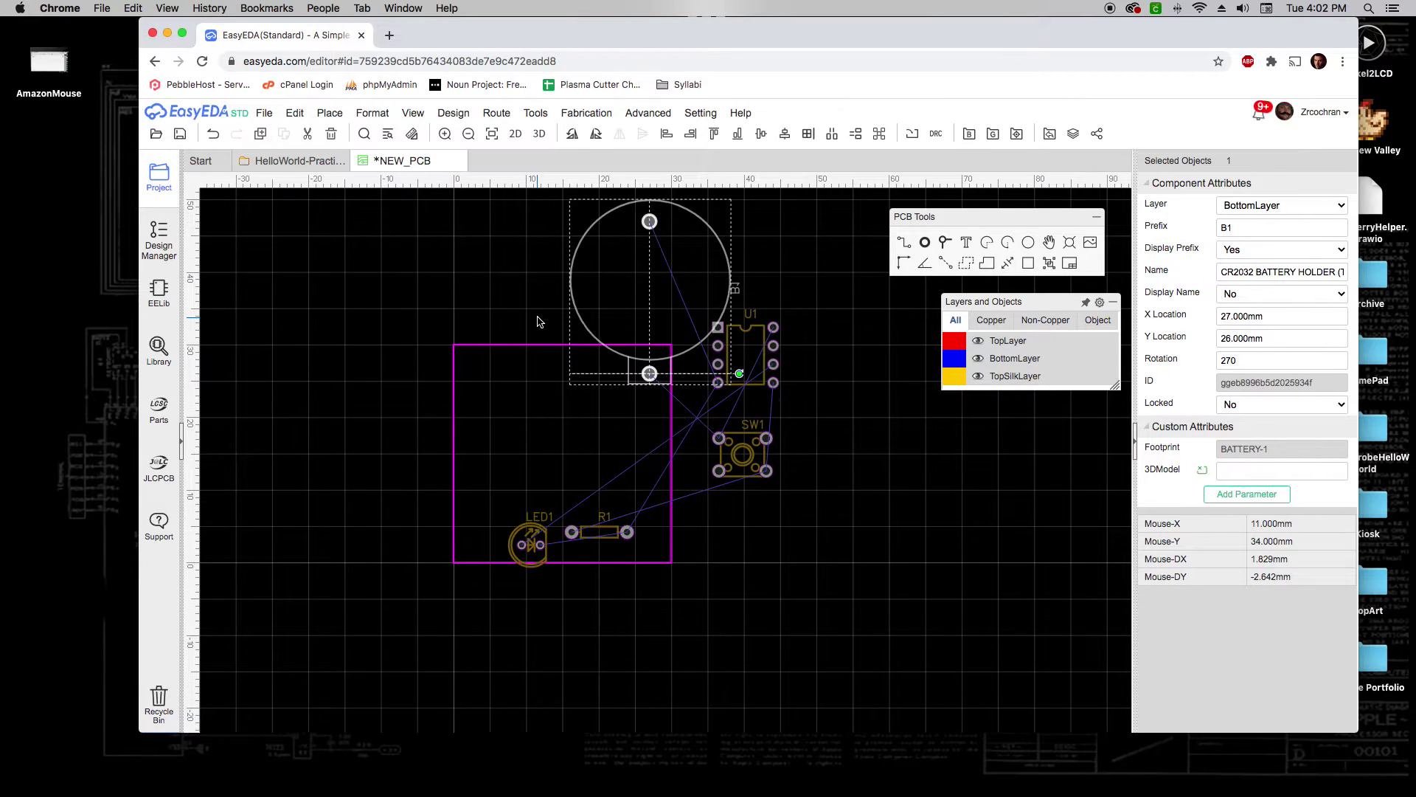
key("space")
key("space")
left_click_drag(605, 399, 526, 395)
left_click(618, 332)
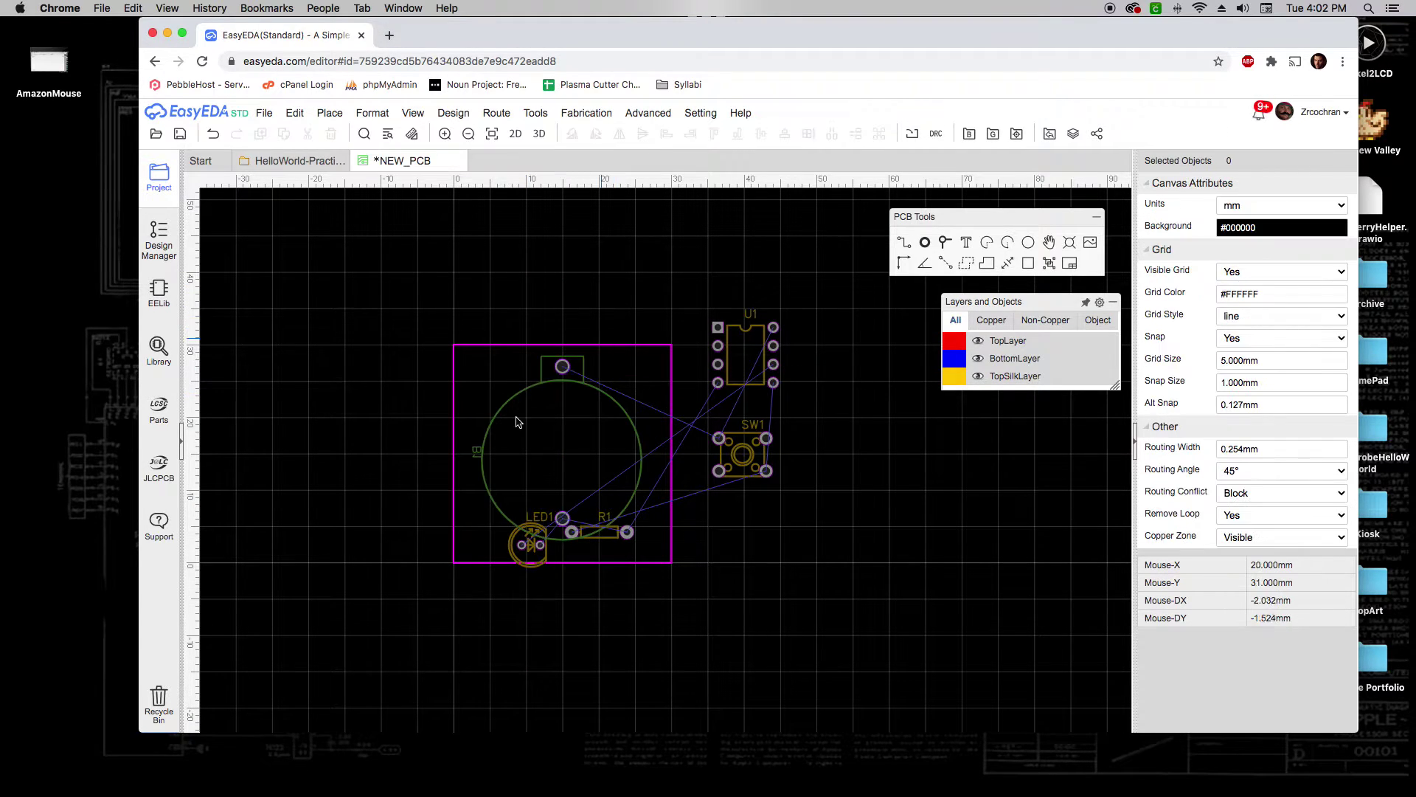
left_click_drag(477, 450, 566, 457)
left_click(631, 364)
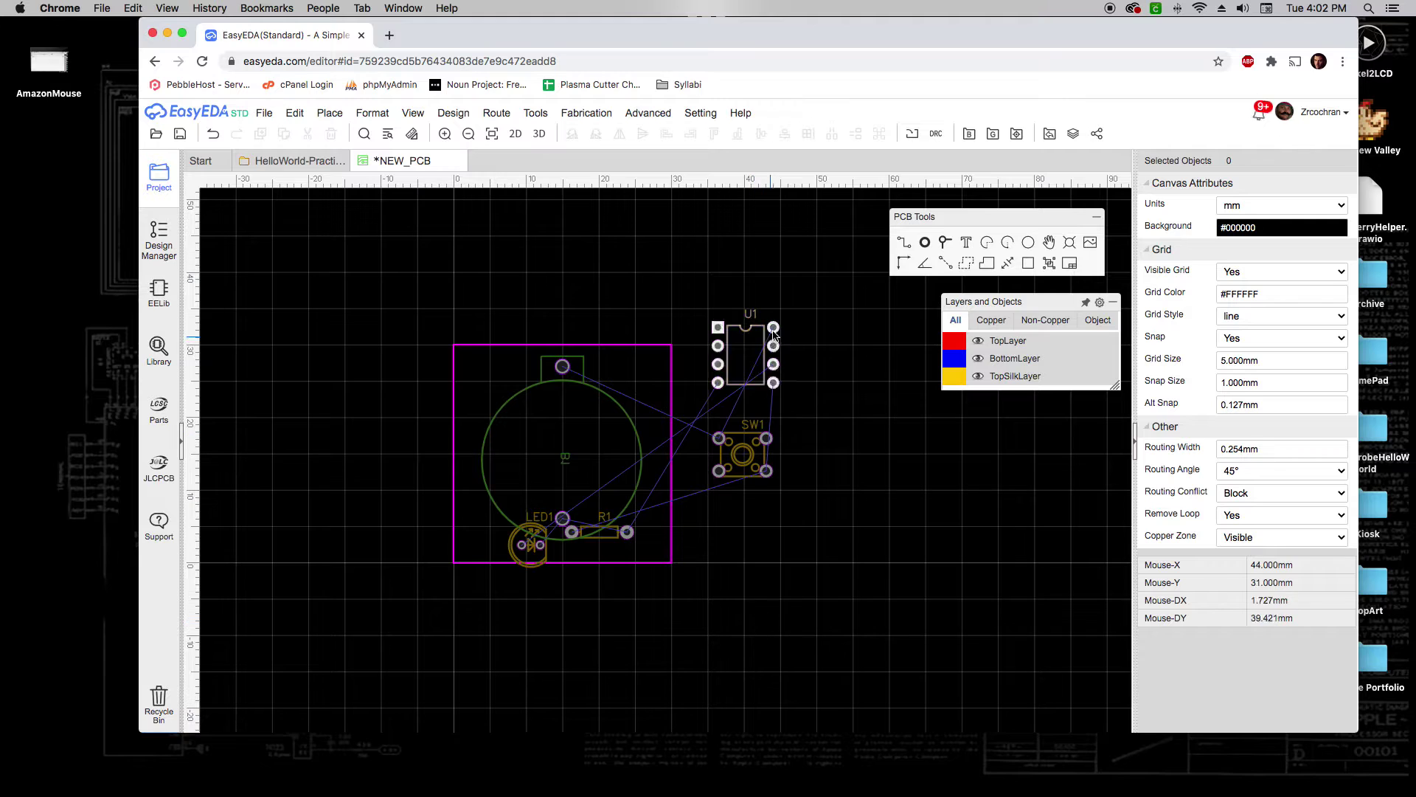
Place the ATtiny85 U1 at X 14 mm, Y 13 mm over the battery holder and centre its label above the chip.
left_click_drag(761, 329, 582, 431)
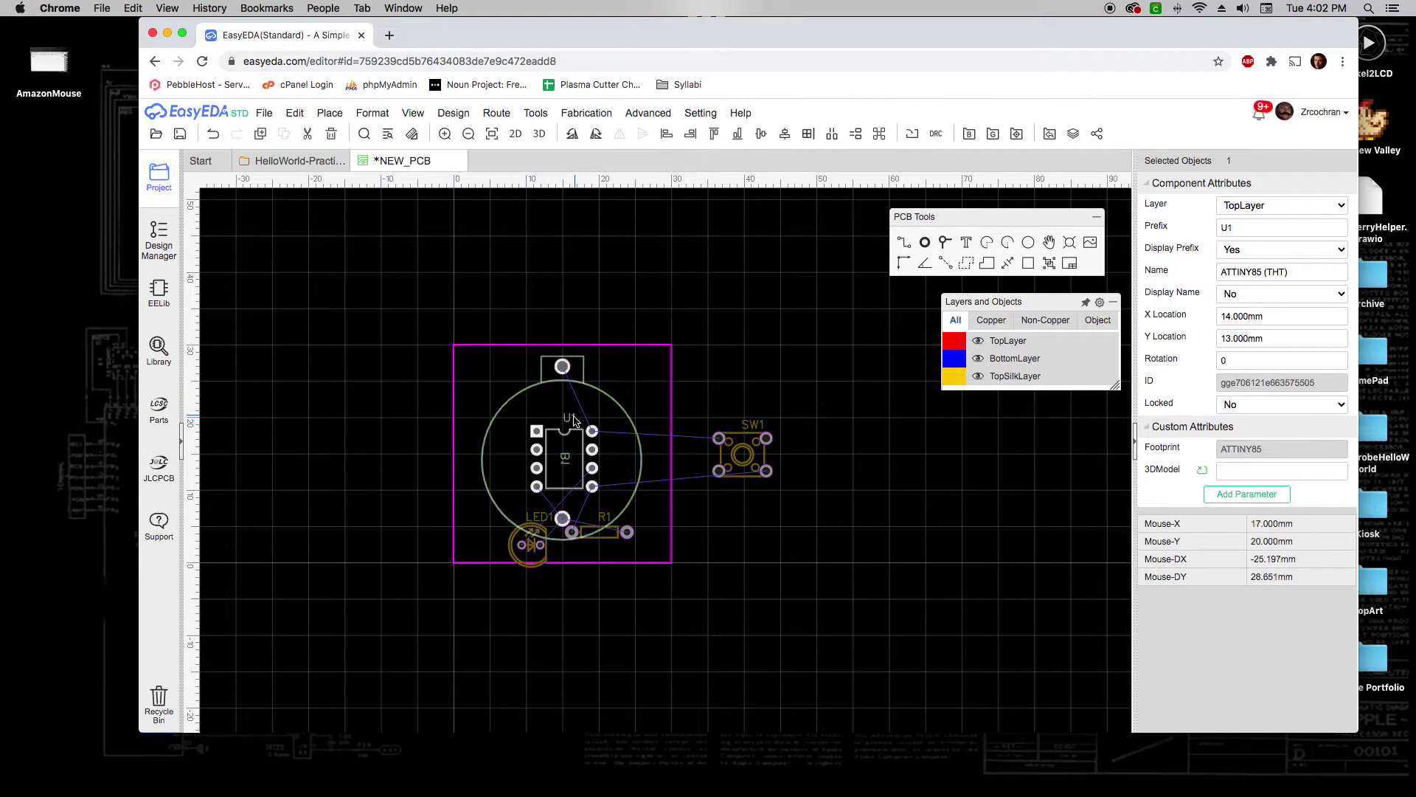
scroll(580, 504, "up", 2)
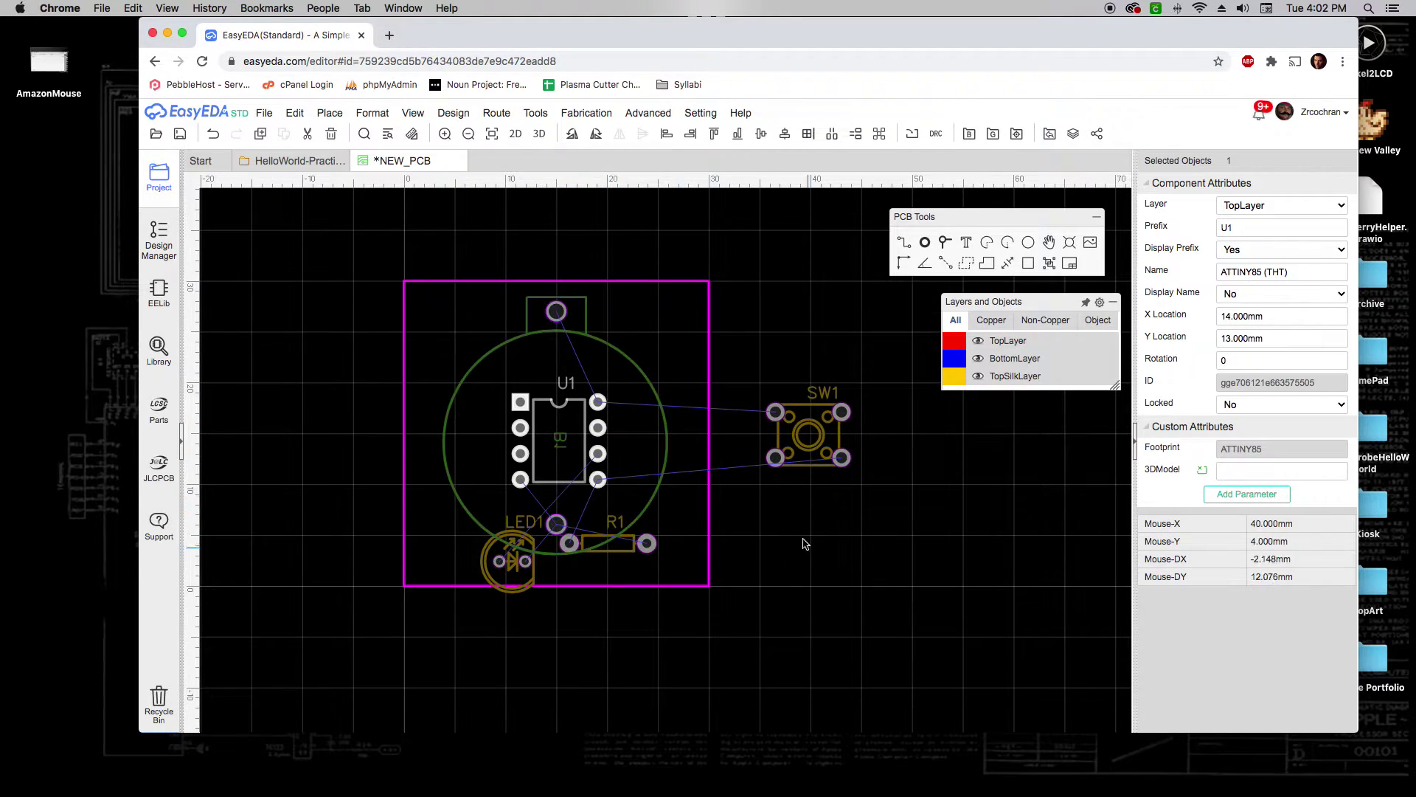
left_click(758, 560)
scroll(565, 427, "down", 3)
scroll(553, 428, "up", 3)
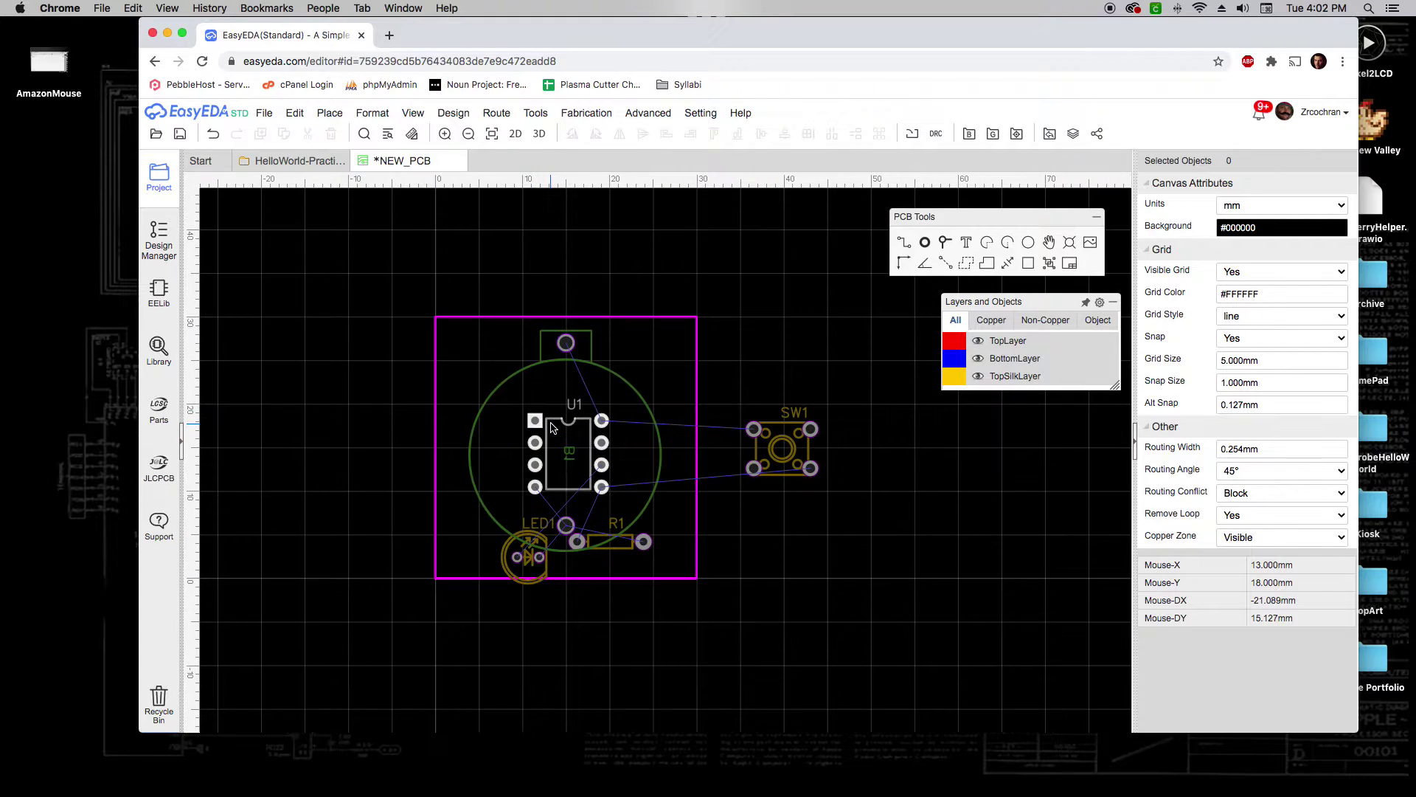
scroll(560, 436, "up", 3)
scroll(681, 500, "down", 2)
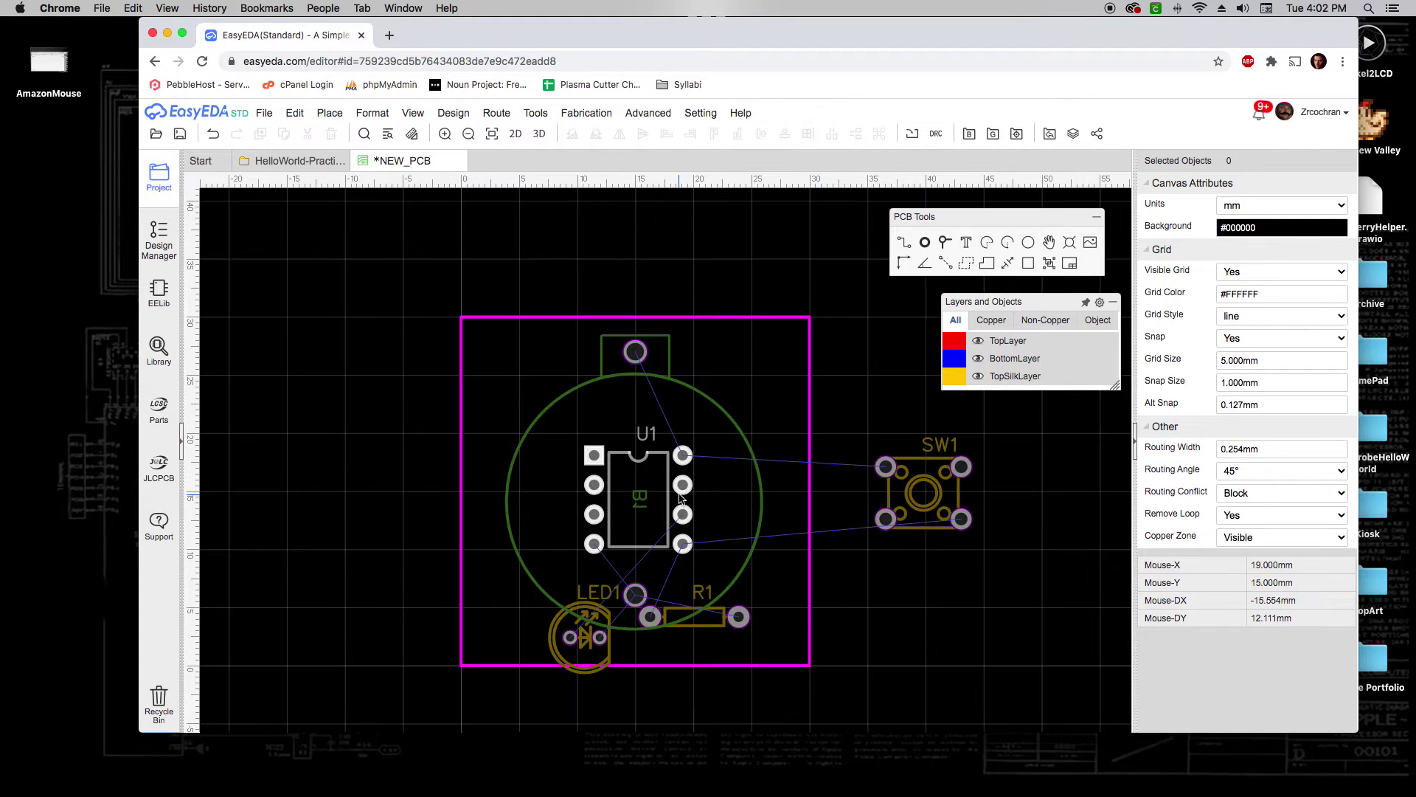
right_click_drag(827, 558, 797, 531)
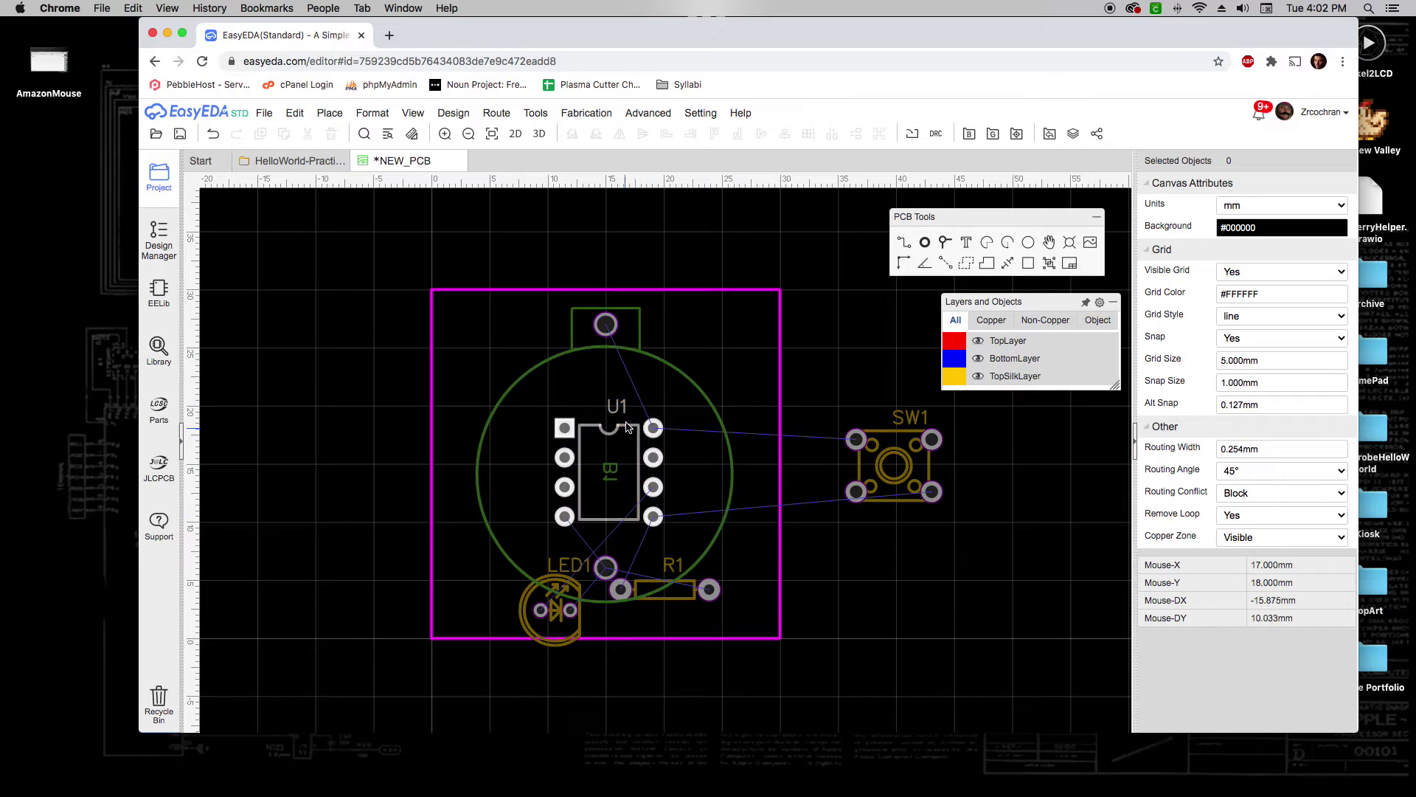
left_click_drag(626, 427, 612, 430)
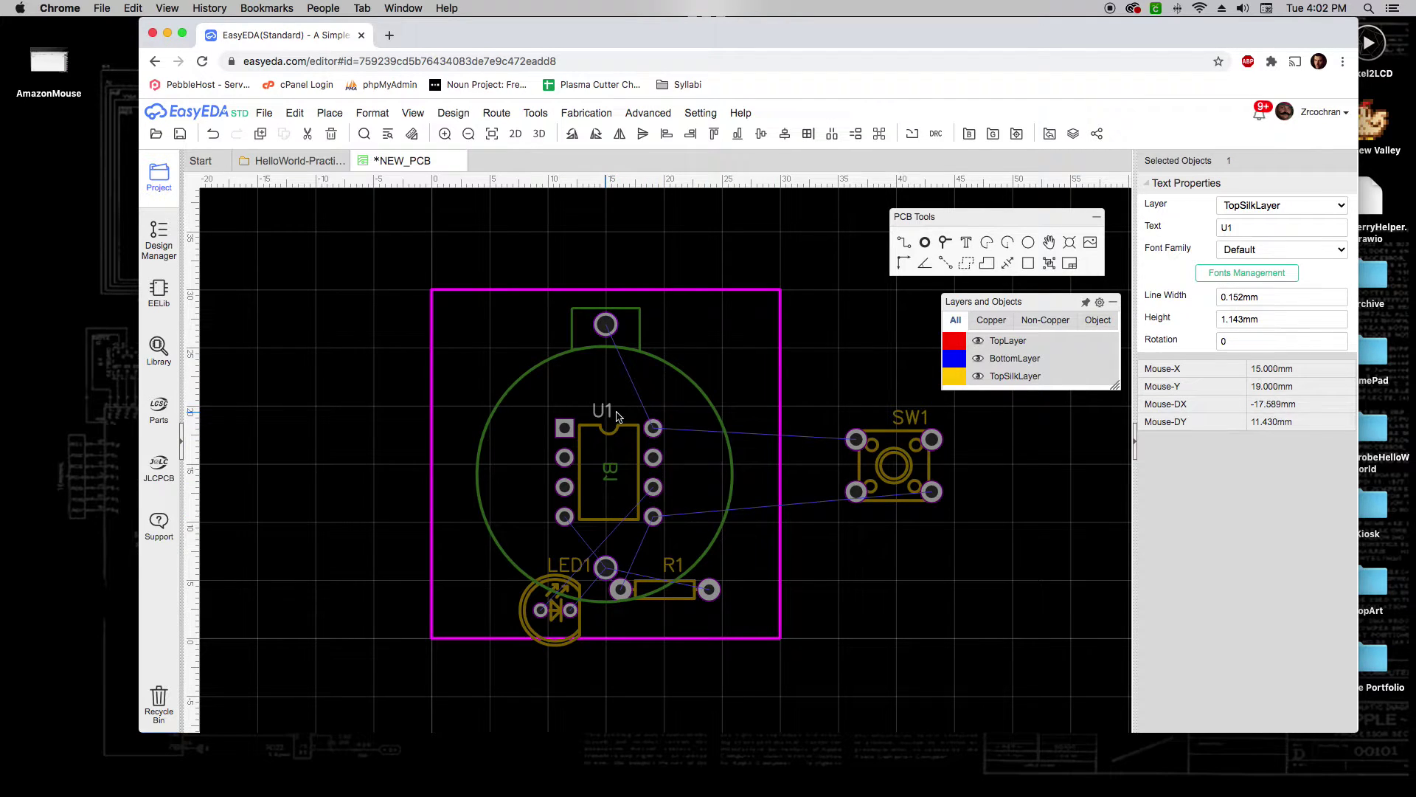
left_click(811, 415)
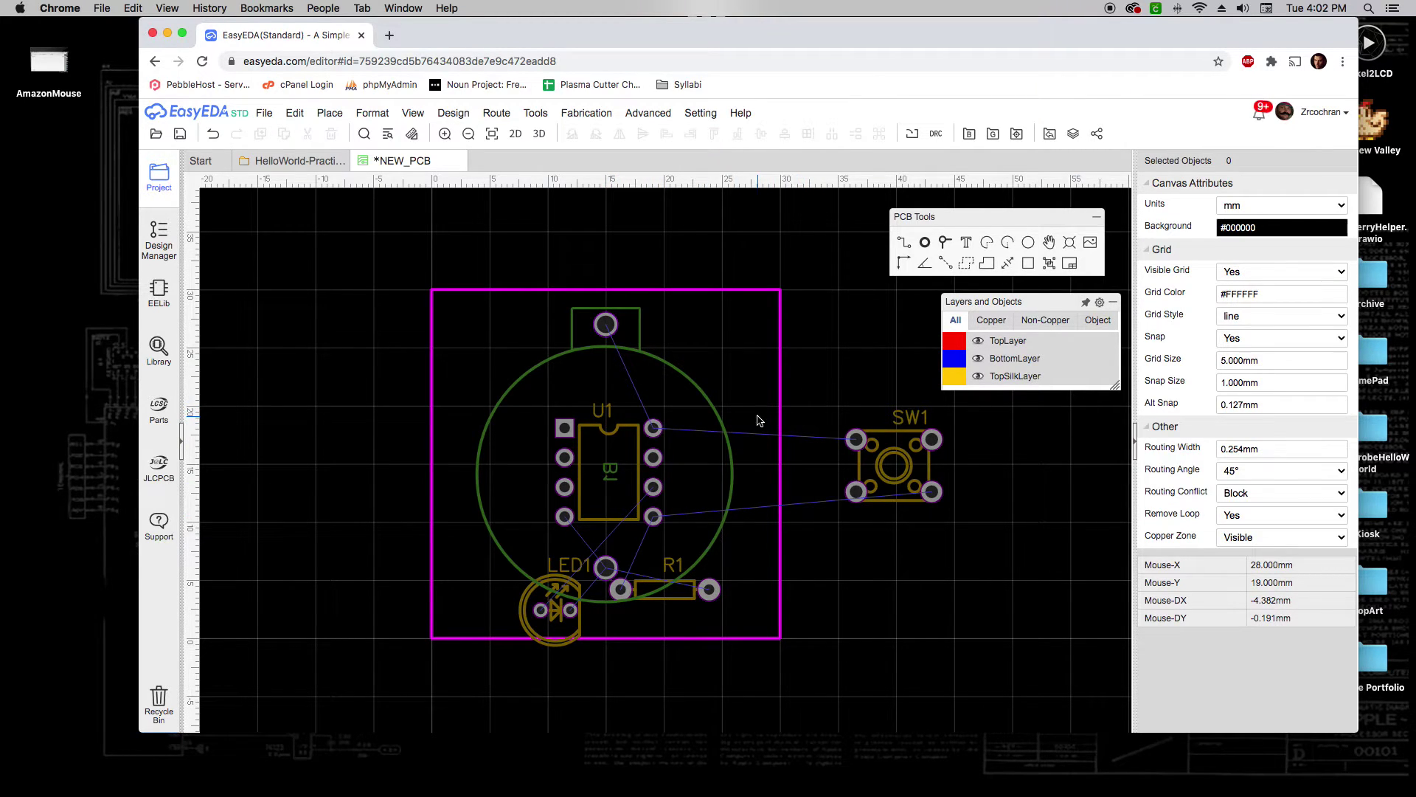
Place pushbutton SW1 in the board's upper right corner and LED1 in the upper left, with the LED1 label turned 90° beside it.
left_click_drag(894, 428, 705, 343)
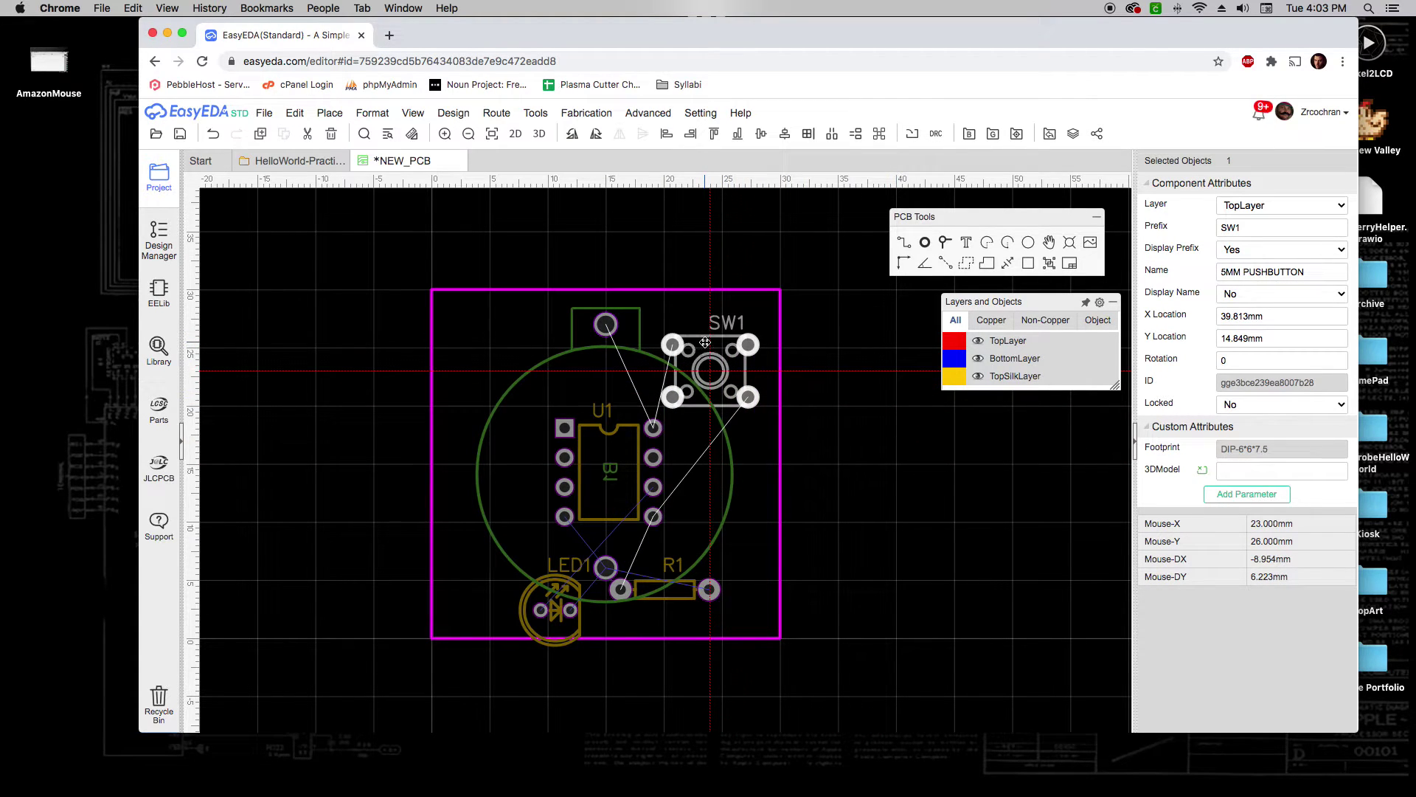
left_click_drag(570, 610, 540, 362)
key("space")
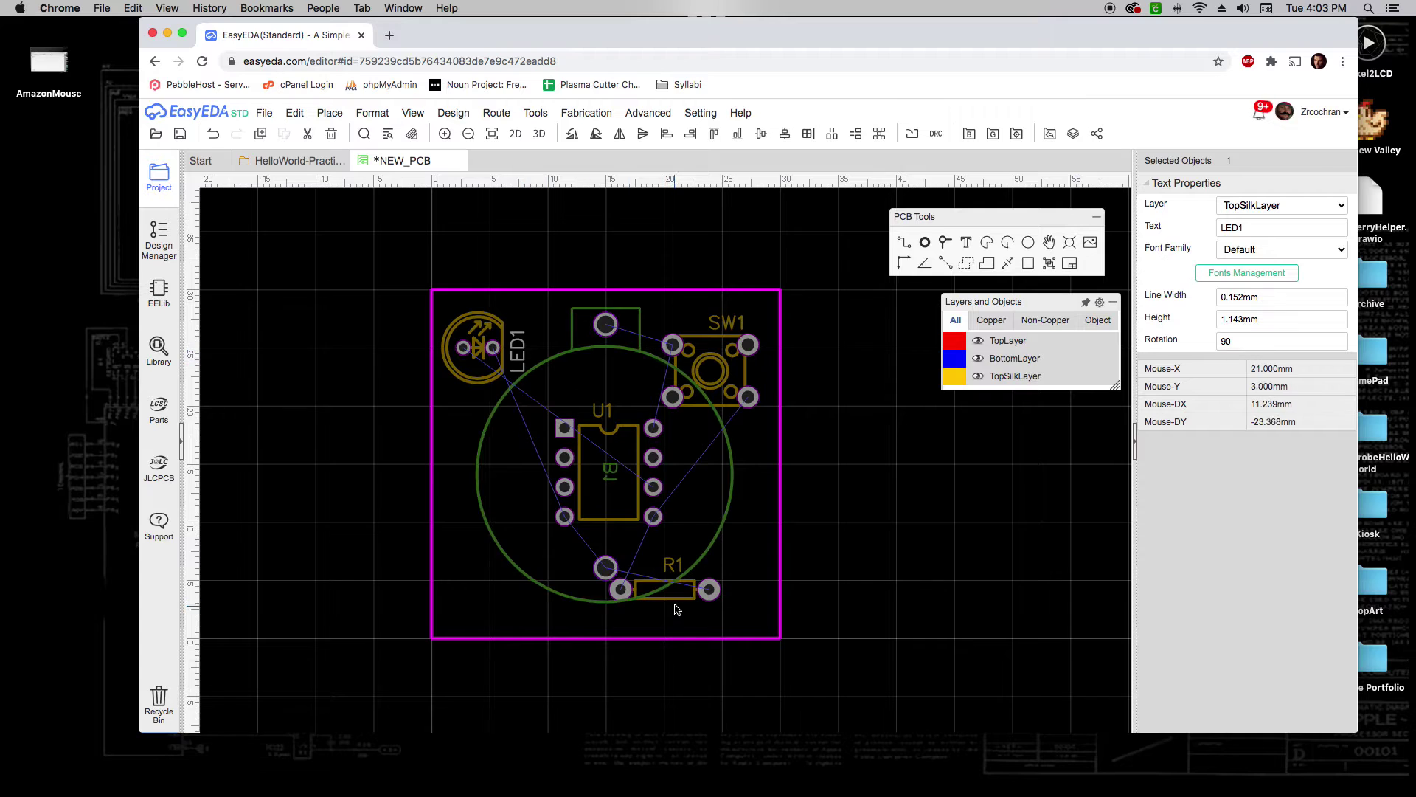
Rotate resistor R1 to vertical, place it below SW1 near the board's right edge, and put its label beside the resistor's lower end.
left_click_drag(677, 609, 730, 562)
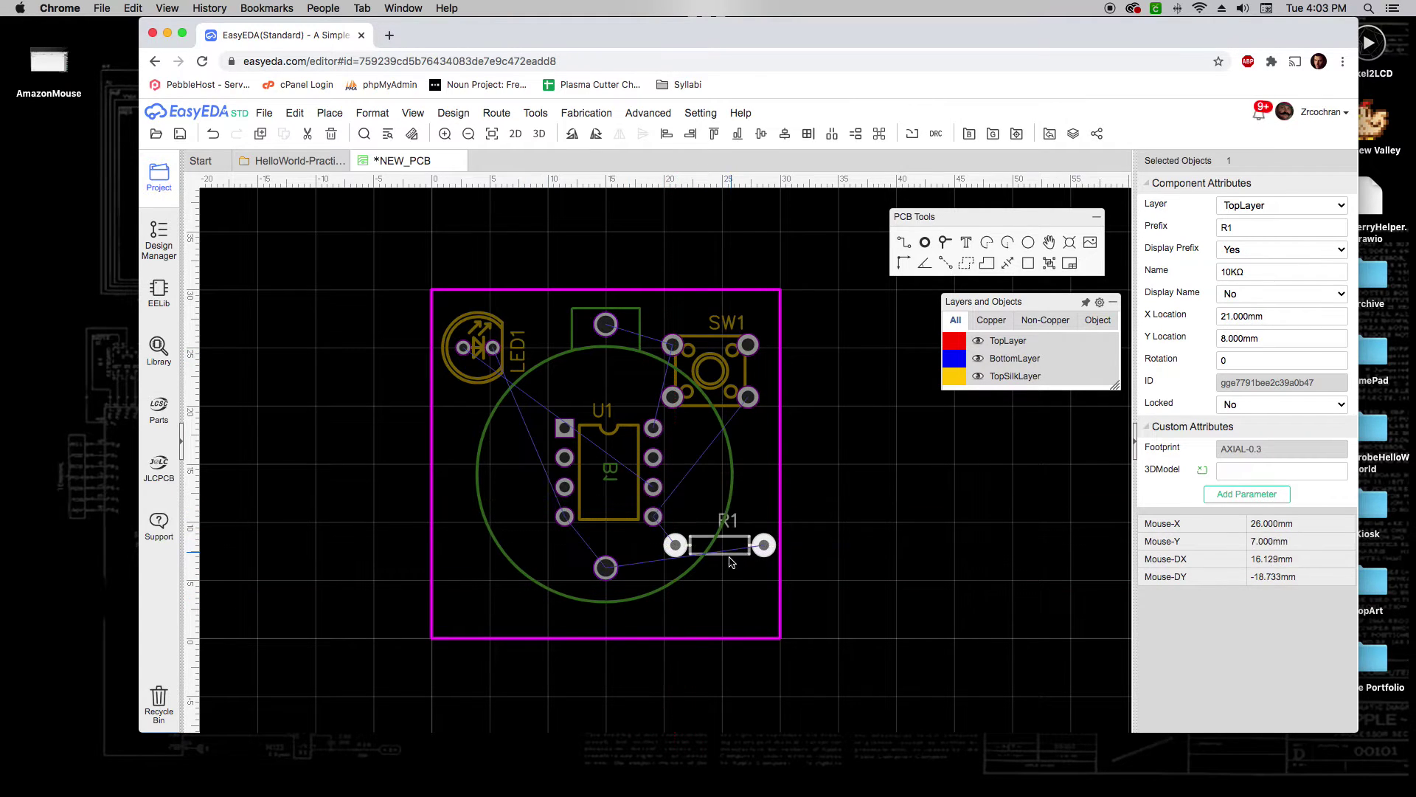
key("space")
left_click_drag(692, 503, 750, 491)
key("ctrl+z")
left_click(721, 485)
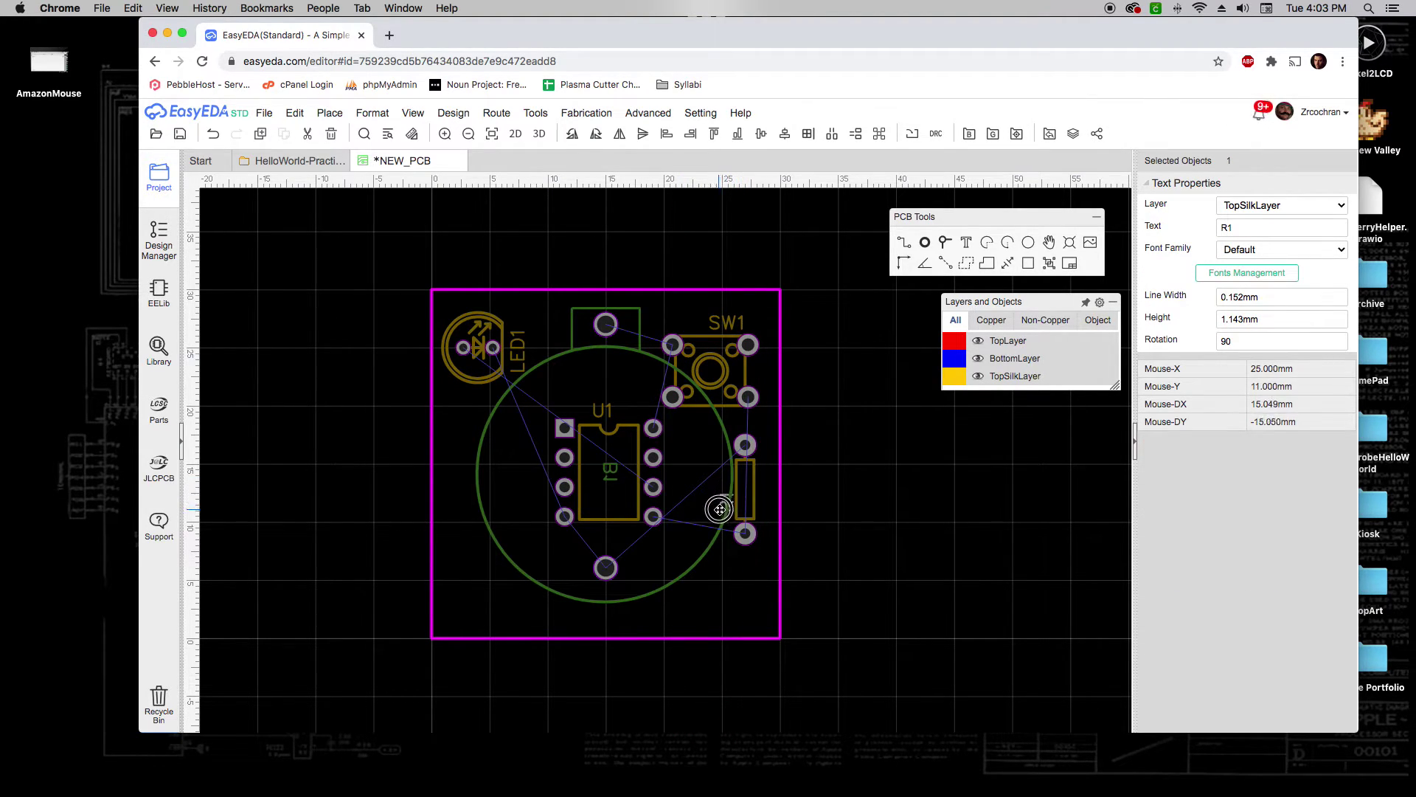
left_click(838, 509)
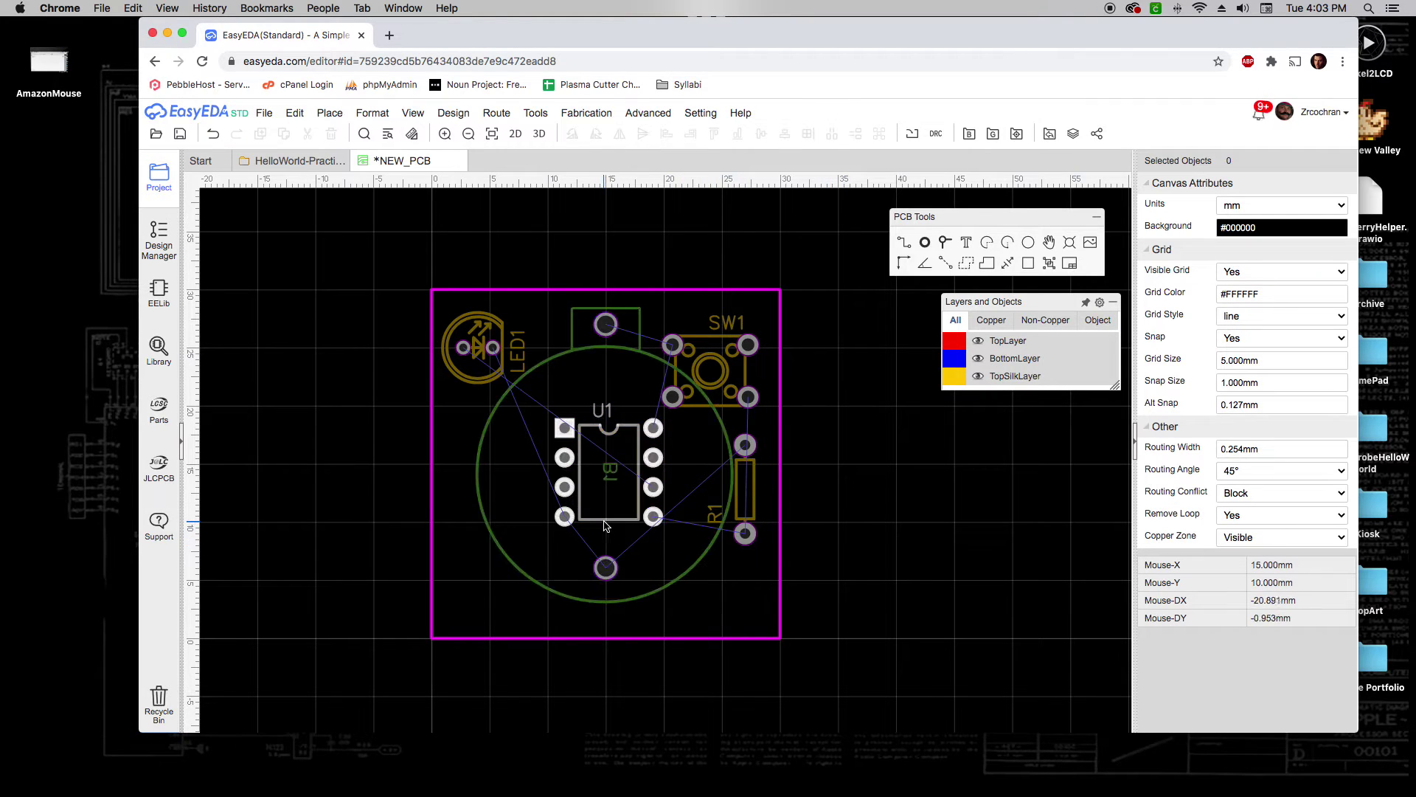
mouse_move(607, 525)
left_mouse_down()
mouse_move(554, 574)
mouse_move(596, 505)
mouse_move(607, 519)
left_mouse_up()
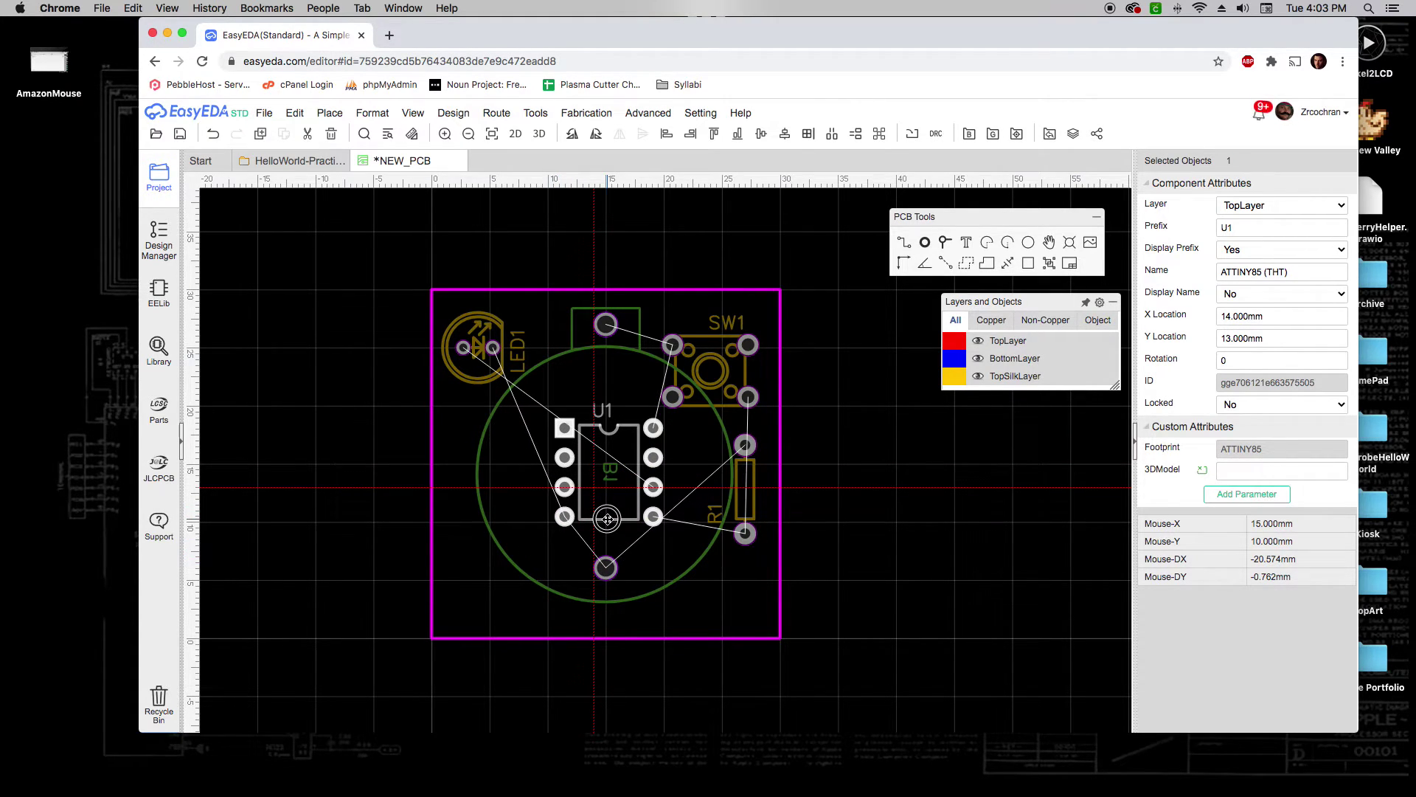
left_click(607, 519)
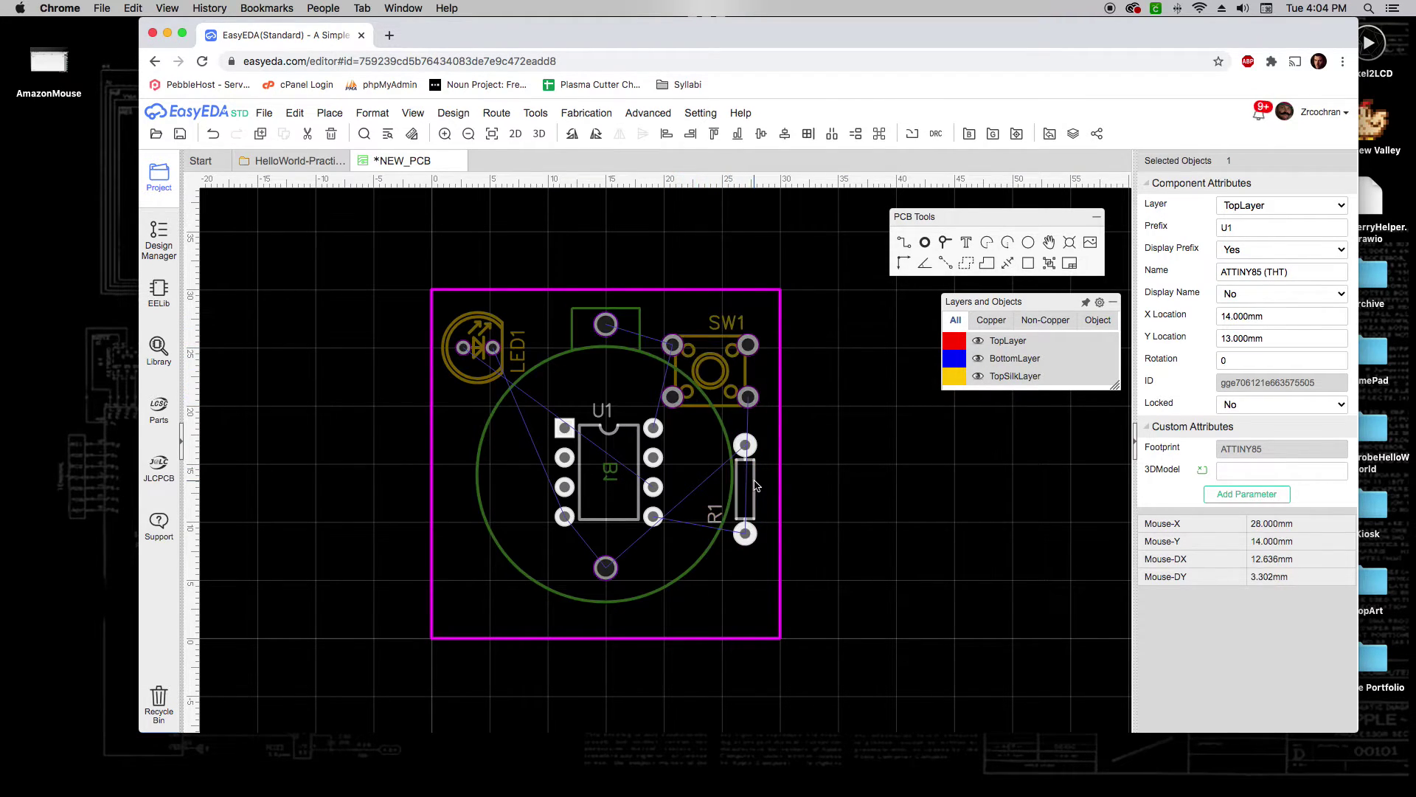
left_click(813, 499)
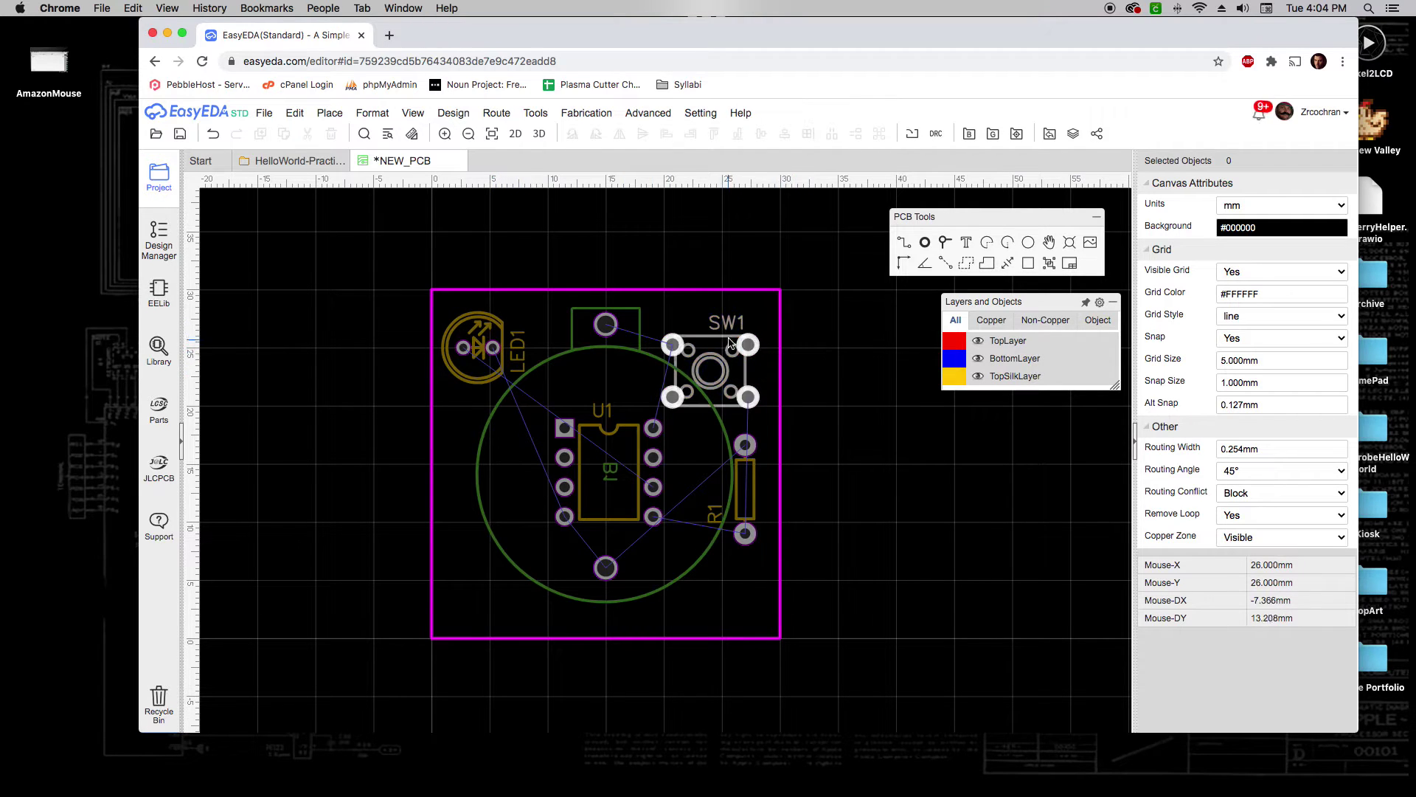
left_click(498, 329)
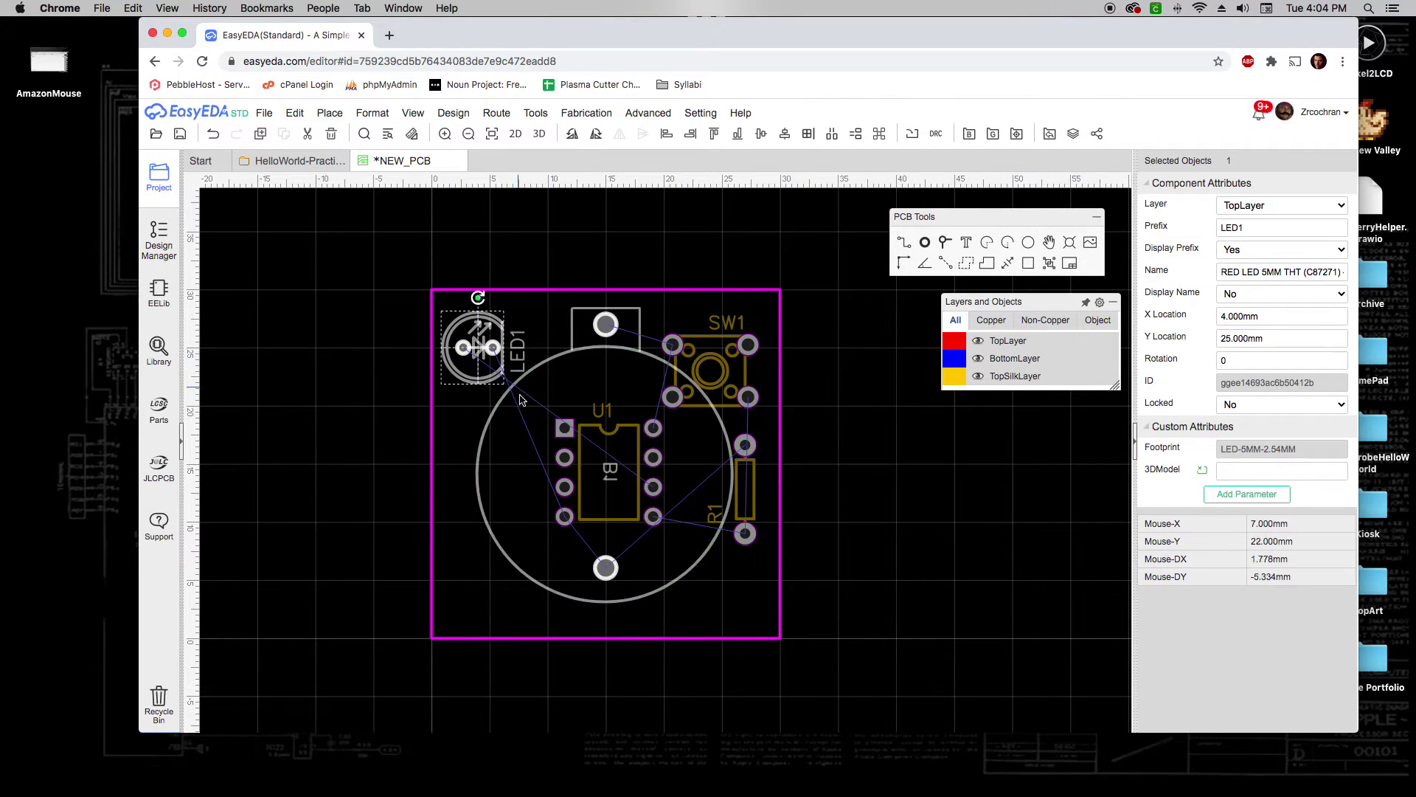
Rotate LED1 so its pads stand vertically with the label beneath, and move it up about 1 mm in the board's upper left corner.
left_click(498, 367)
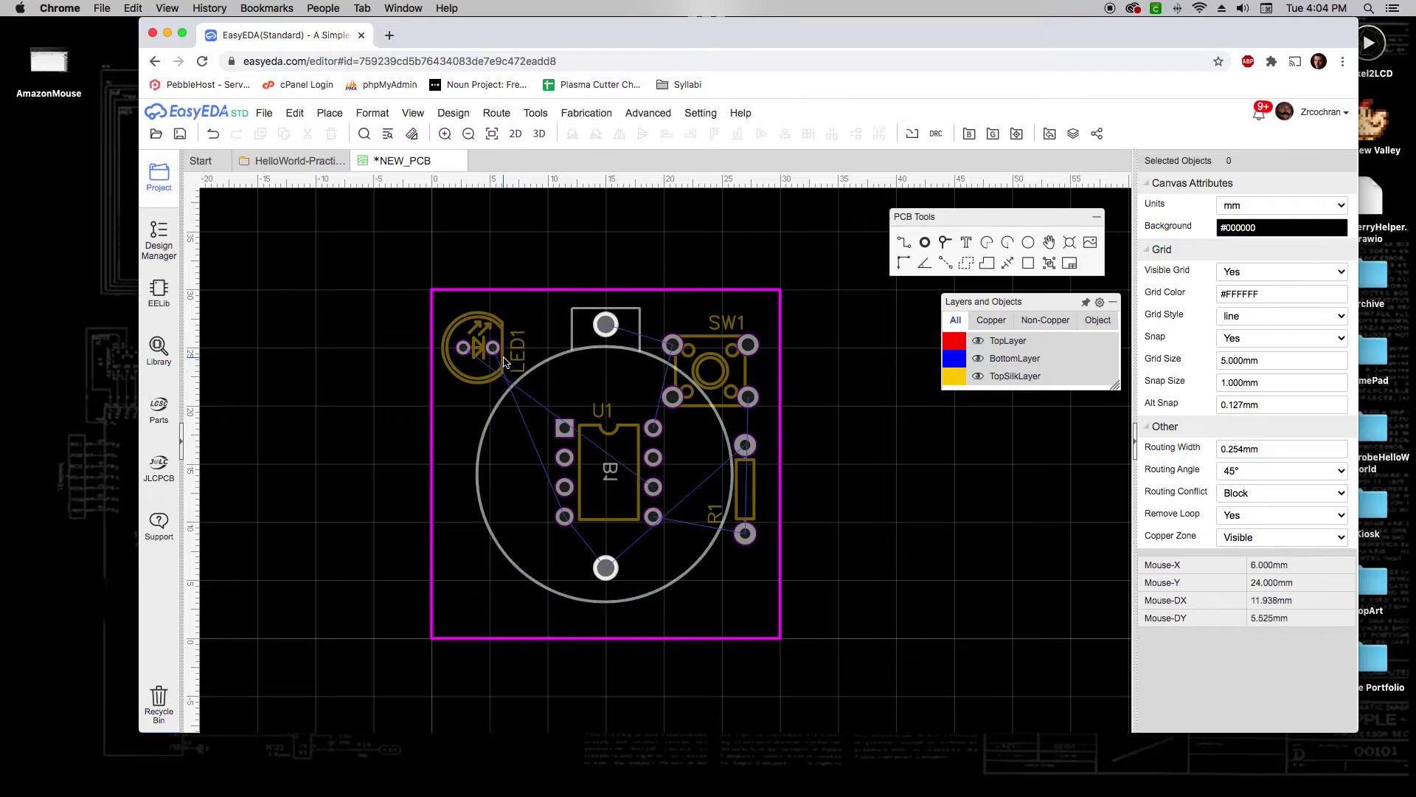
left_click(483, 322)
key("space")
key("space")
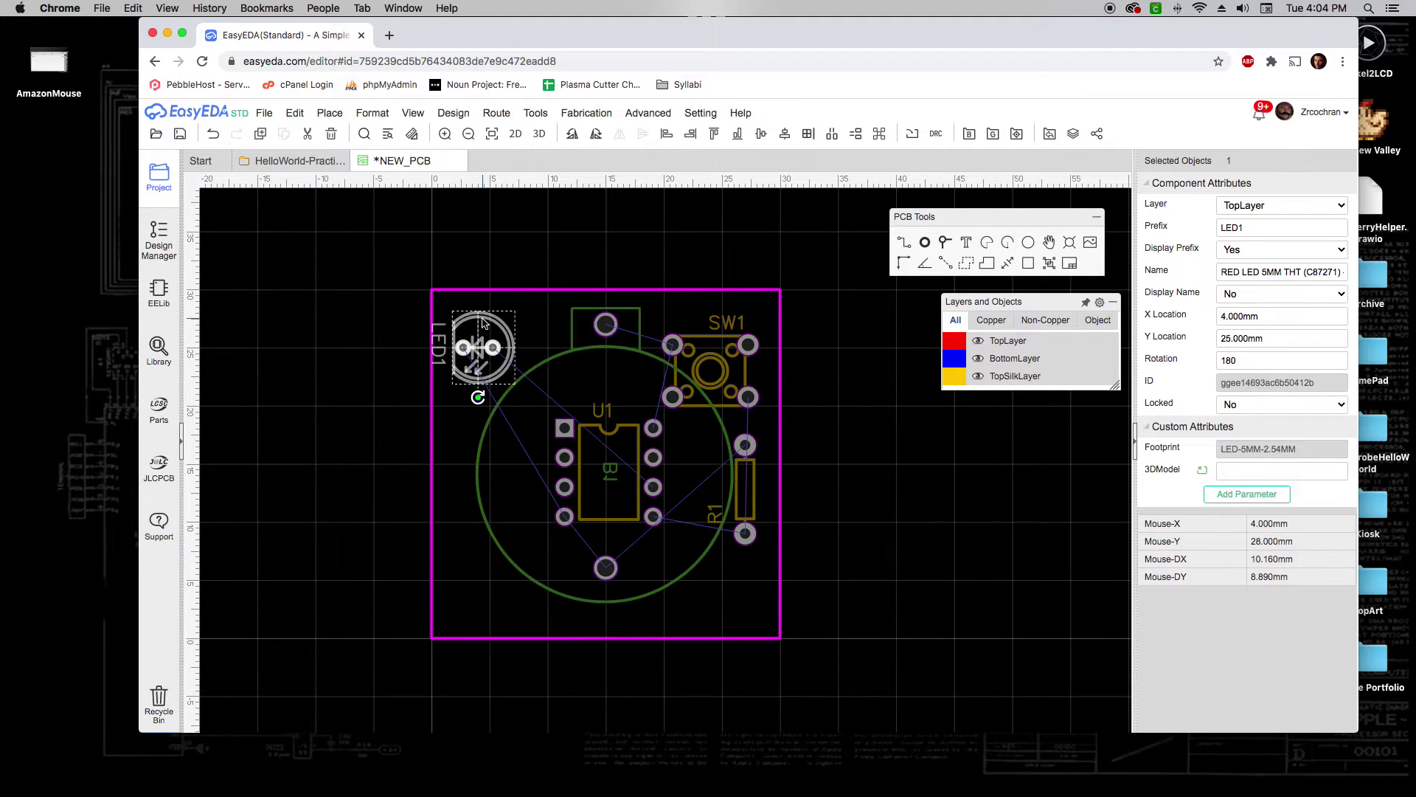
key("space")
key("space")
key("space")
key("space")
key("space")
left_click_drag(496, 327, 496, 316)
left_click(500, 368)
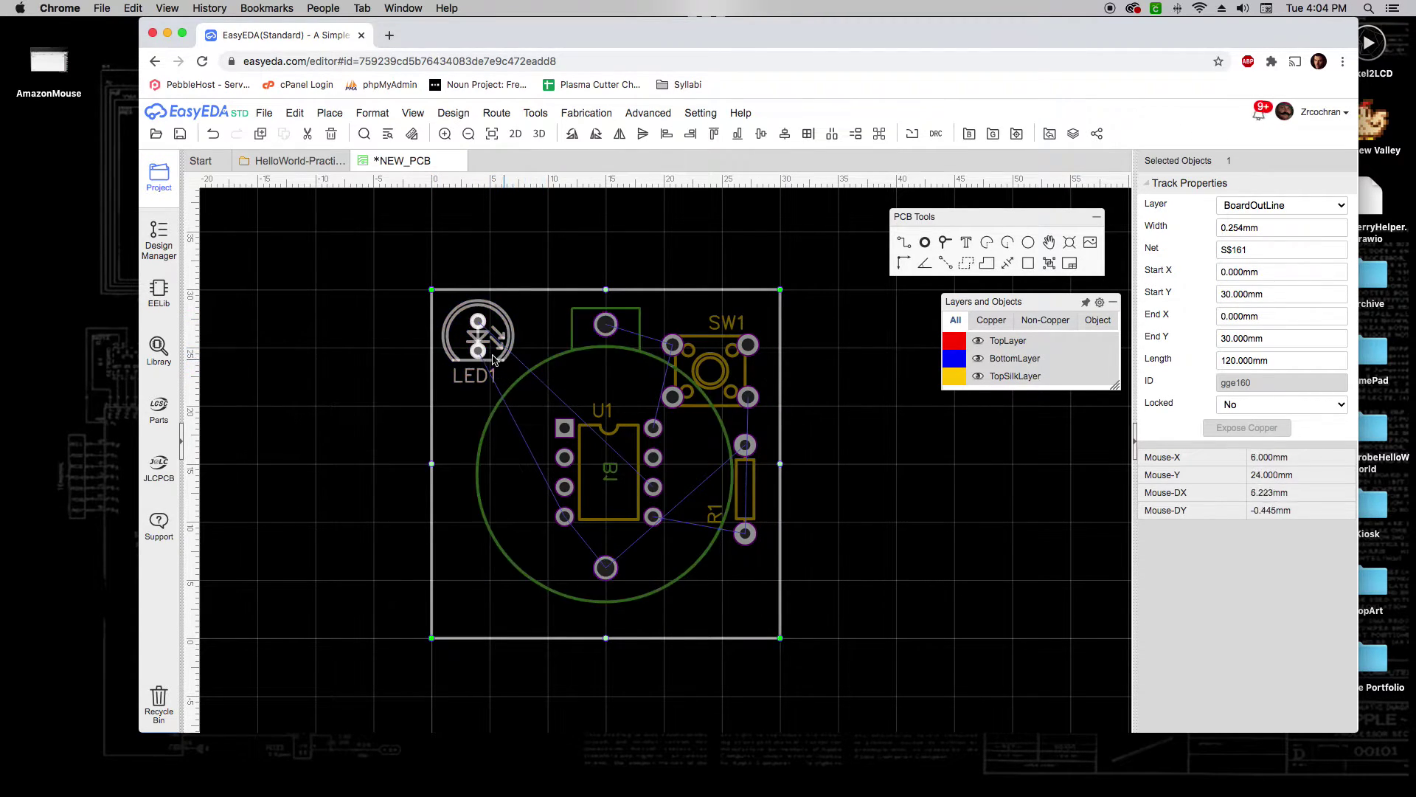
Flip resistor R1 by 180° near the board's right edge and place its label just below the lower pad.
left_click_drag(756, 500, 782, 566)
left_click(831, 499)
left_click(802, 549)
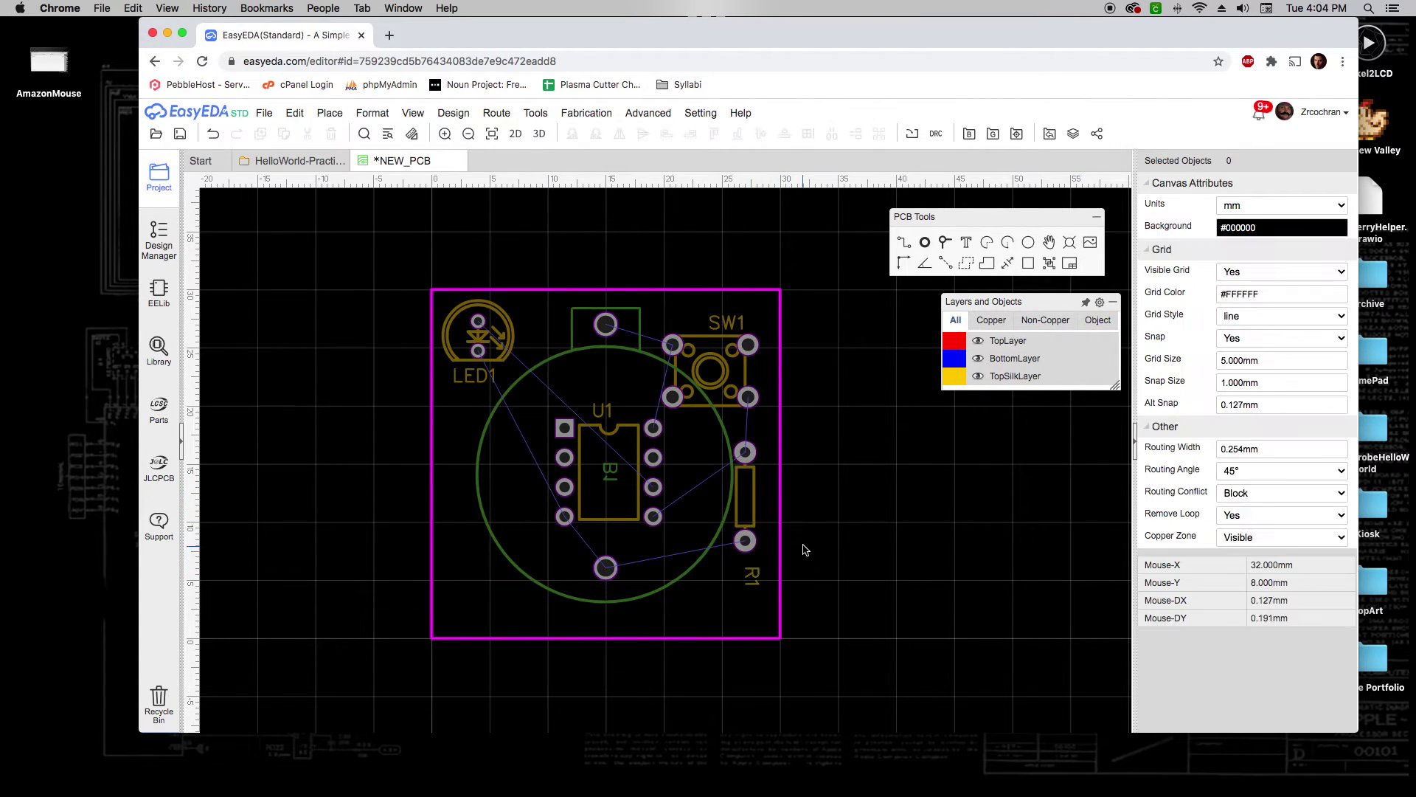
left_click(745, 569)
left_click(745, 568)
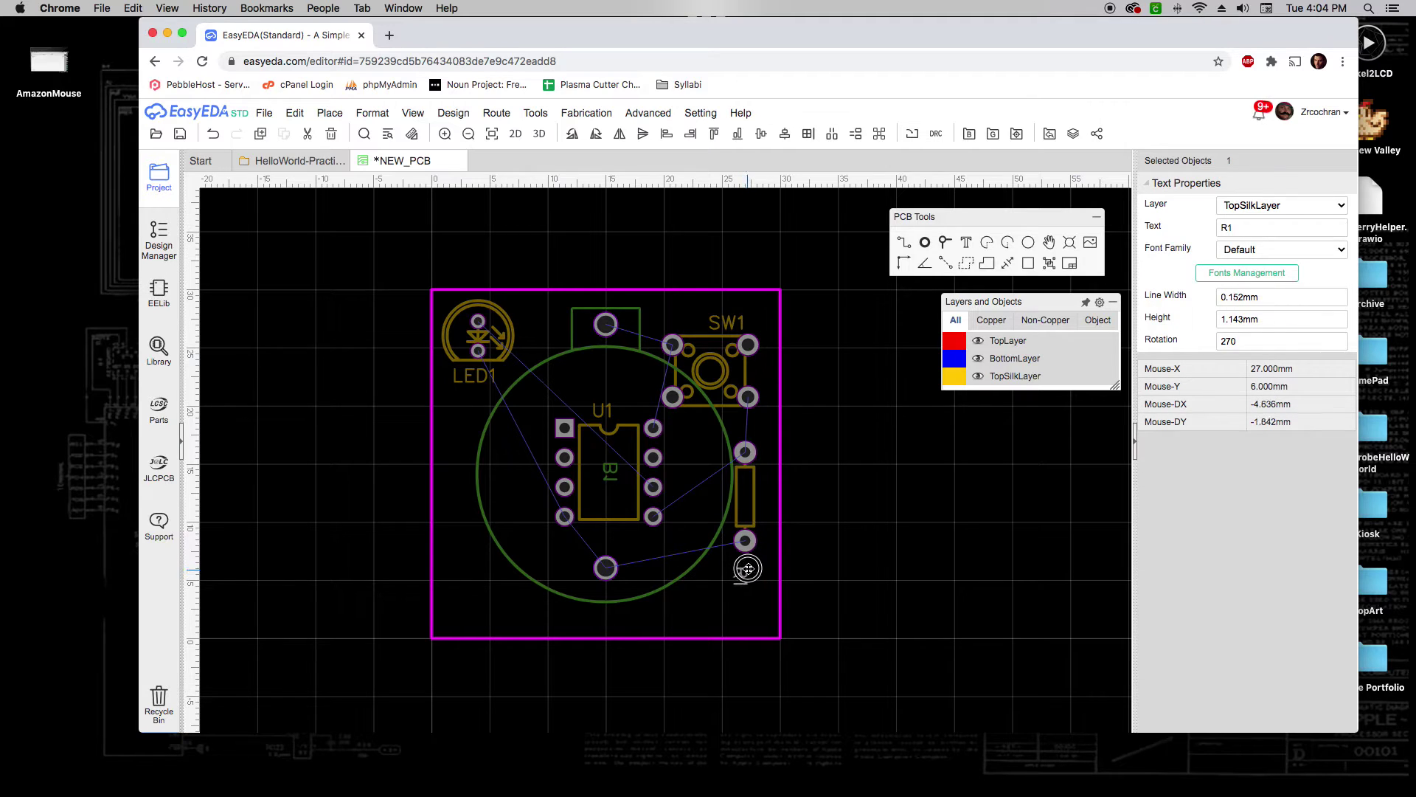
left_click(818, 561)
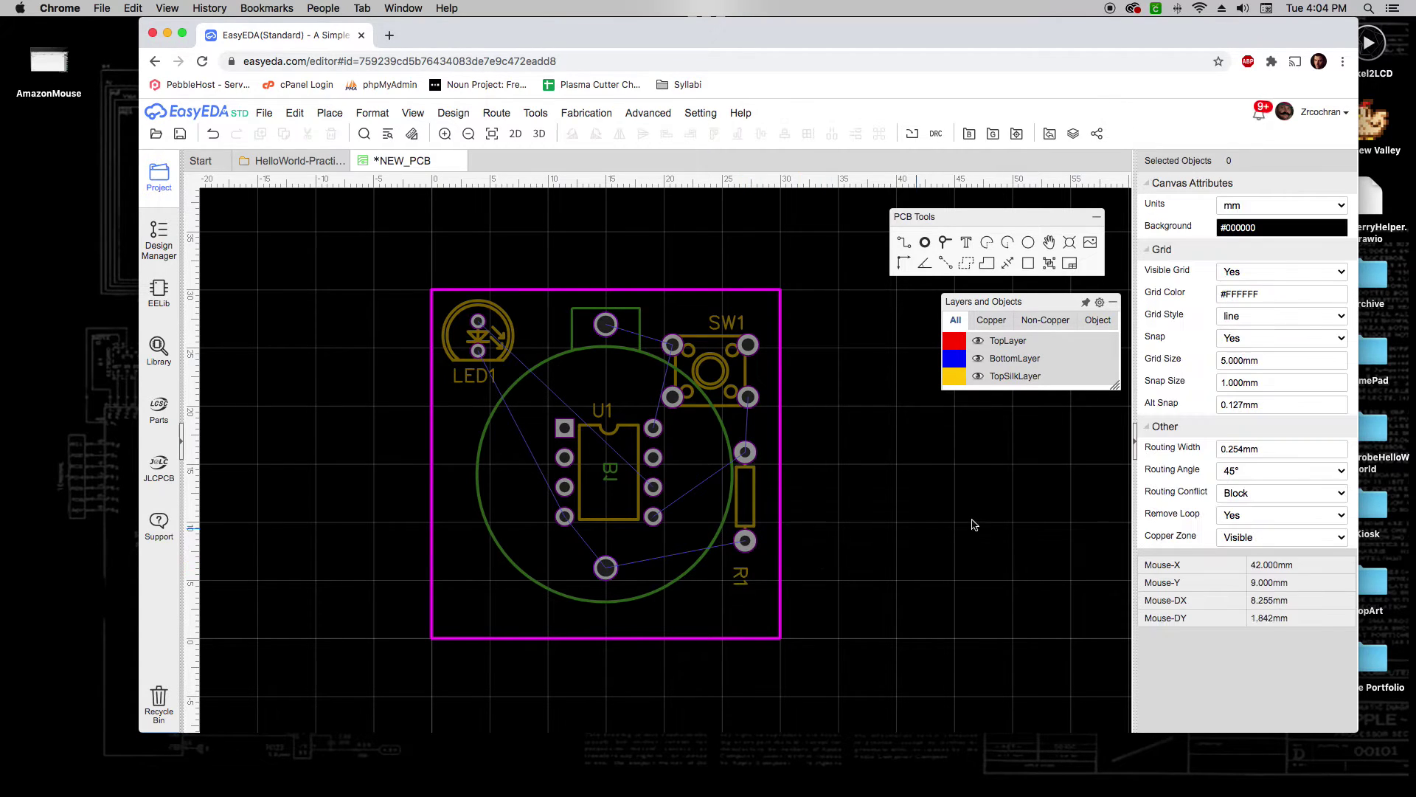
Set the snap size to 0.1 mm, then place R1's label inside its body and align R1 vertically with SW1's right-hand pads.
left_click(1278, 381)
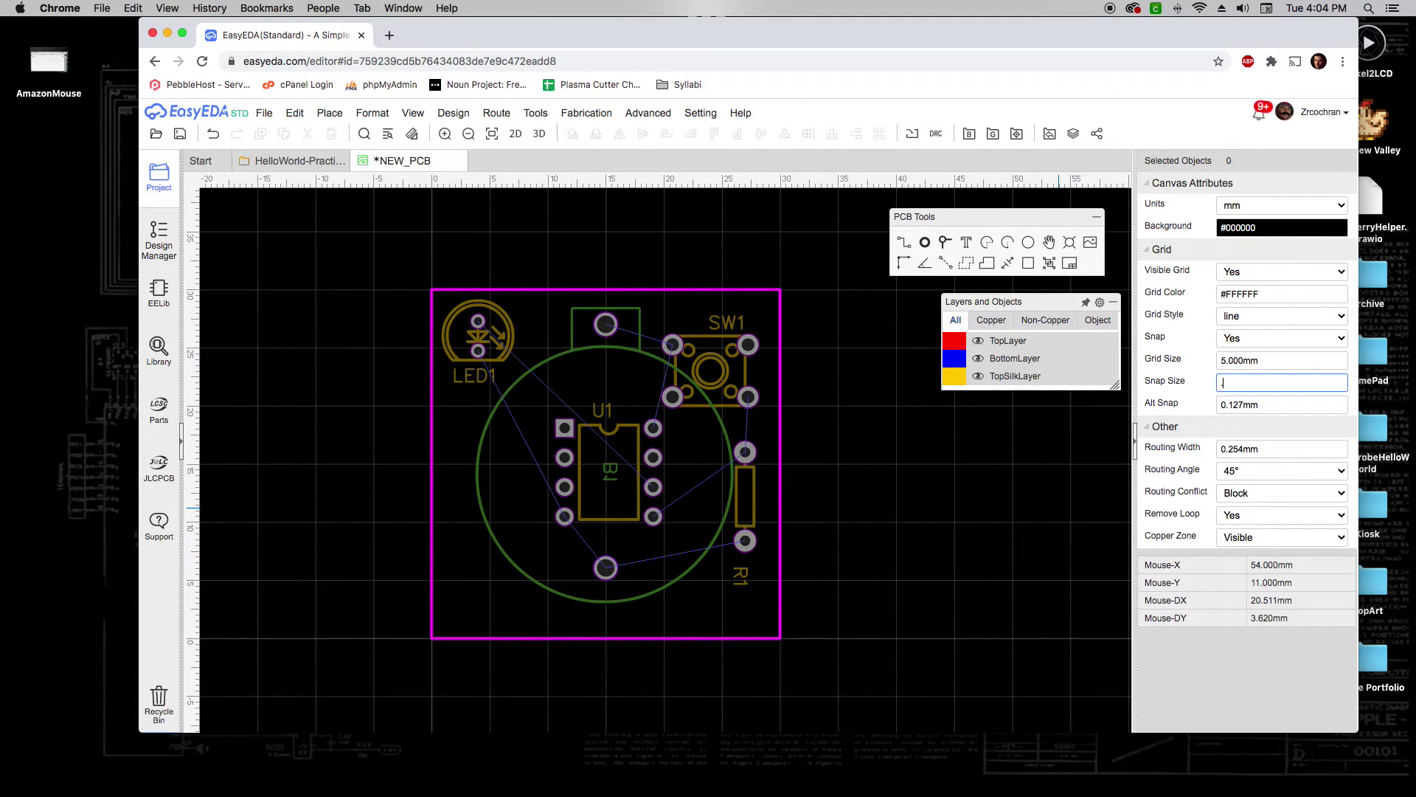
type("0.100mm")
key("Return")
left_click_drag(744, 577, 760, 489)
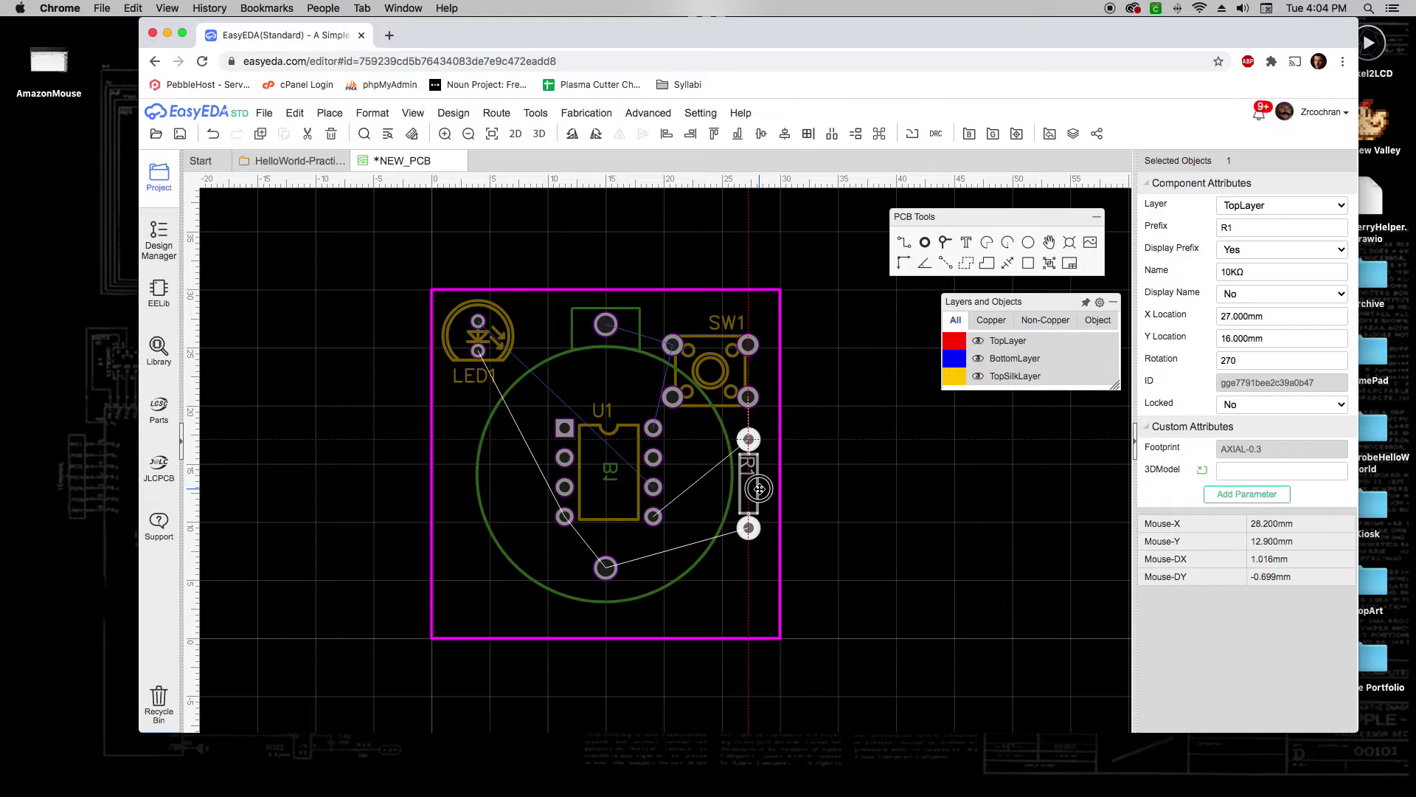
Shift the SW1 label to the left above the button and move the U1 label inside the chip outline.
left_click_drag(729, 322, 712, 324)
left_click(827, 373)
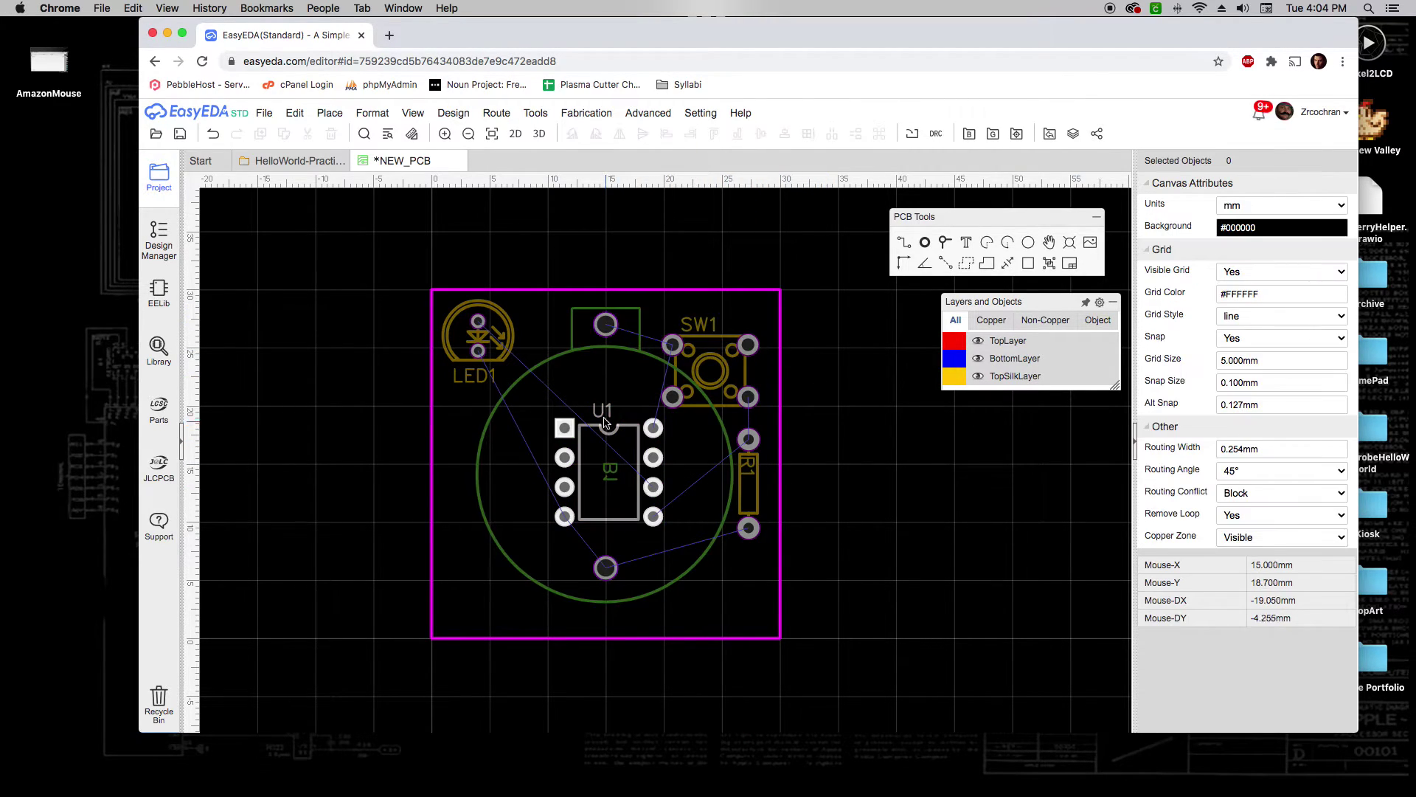
left_click_drag(605, 422, 610, 456)
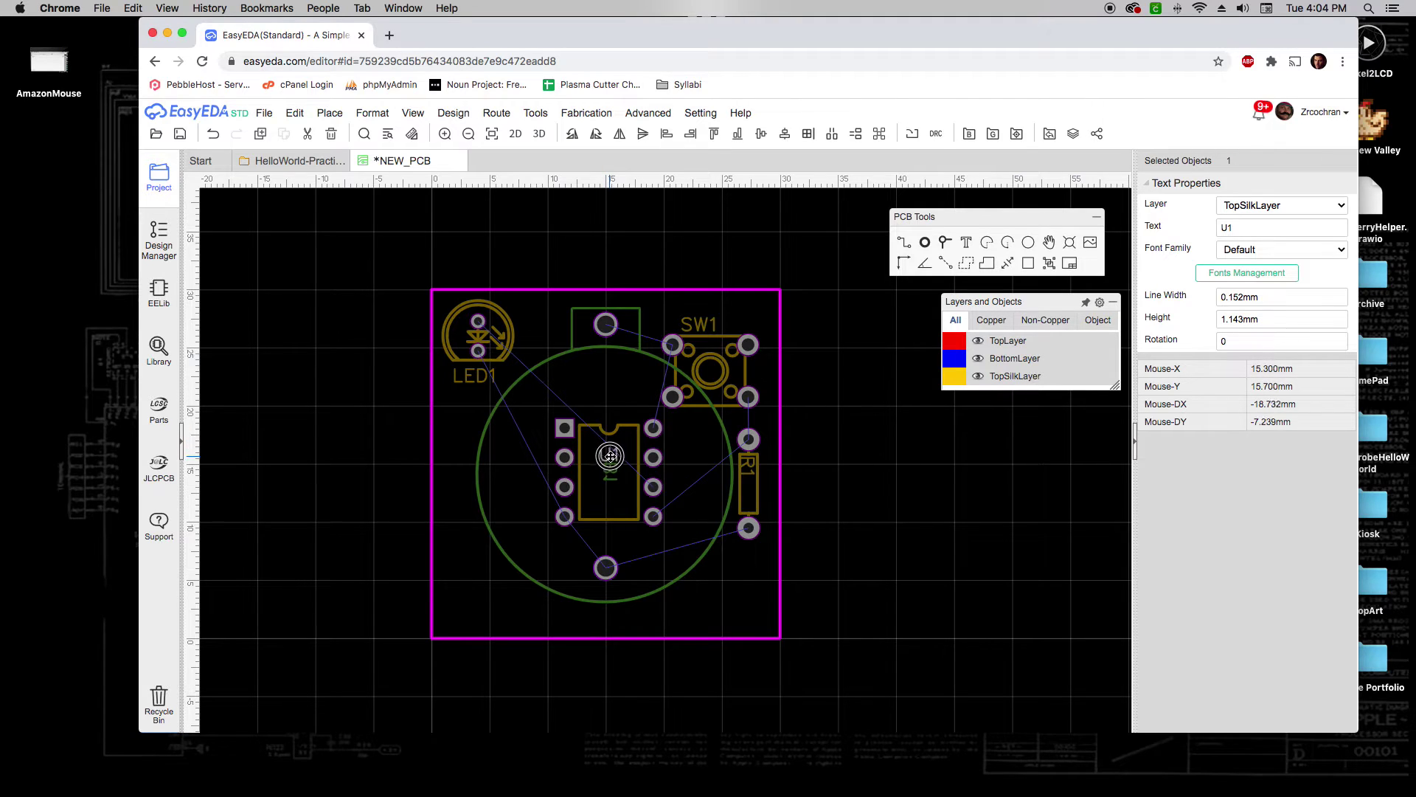
left_click(816, 538)
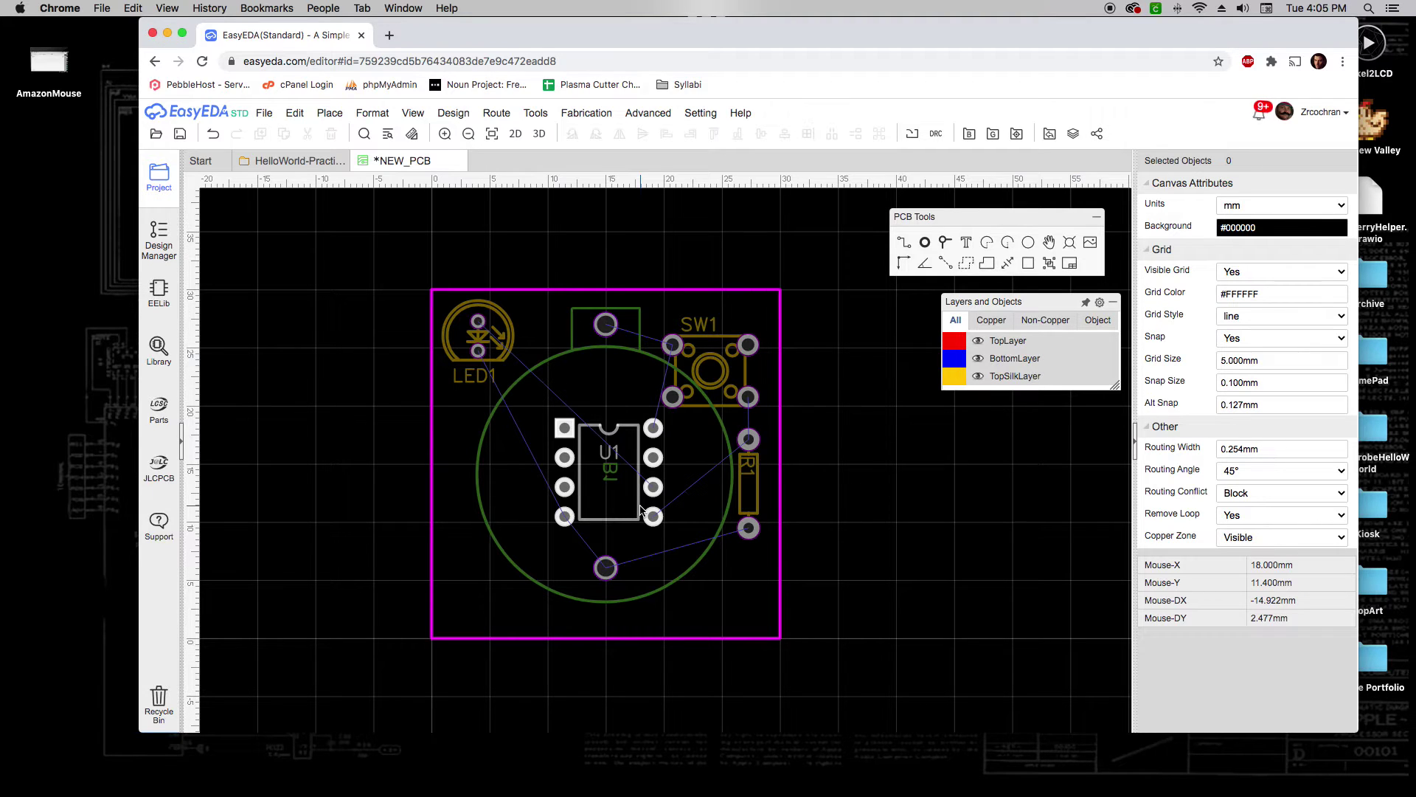
Examine the net names on the pads and the ratlines linking U1, R1, SW1, B1 and LED1.
scroll(644, 498, "up", 2)
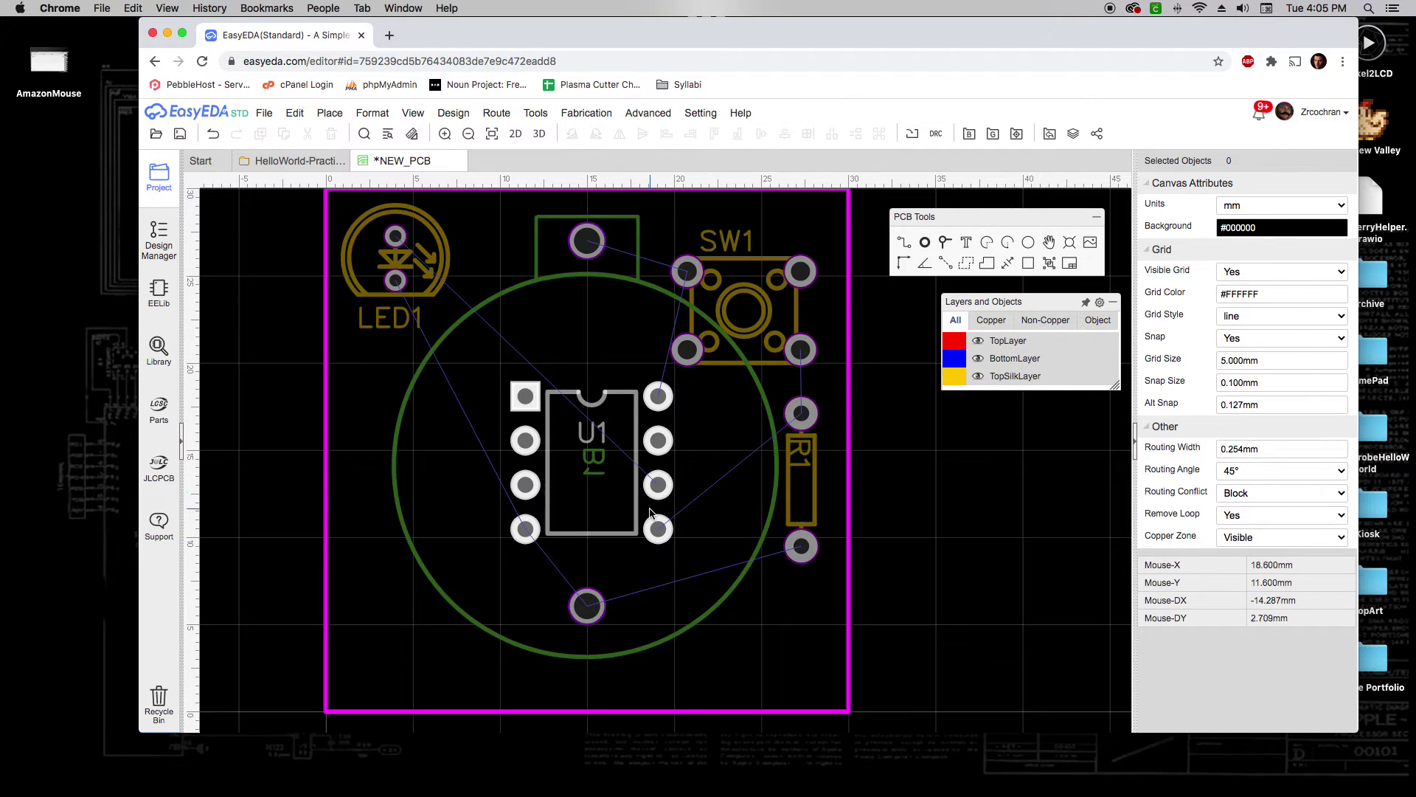
scroll(793, 582, "up", 2)
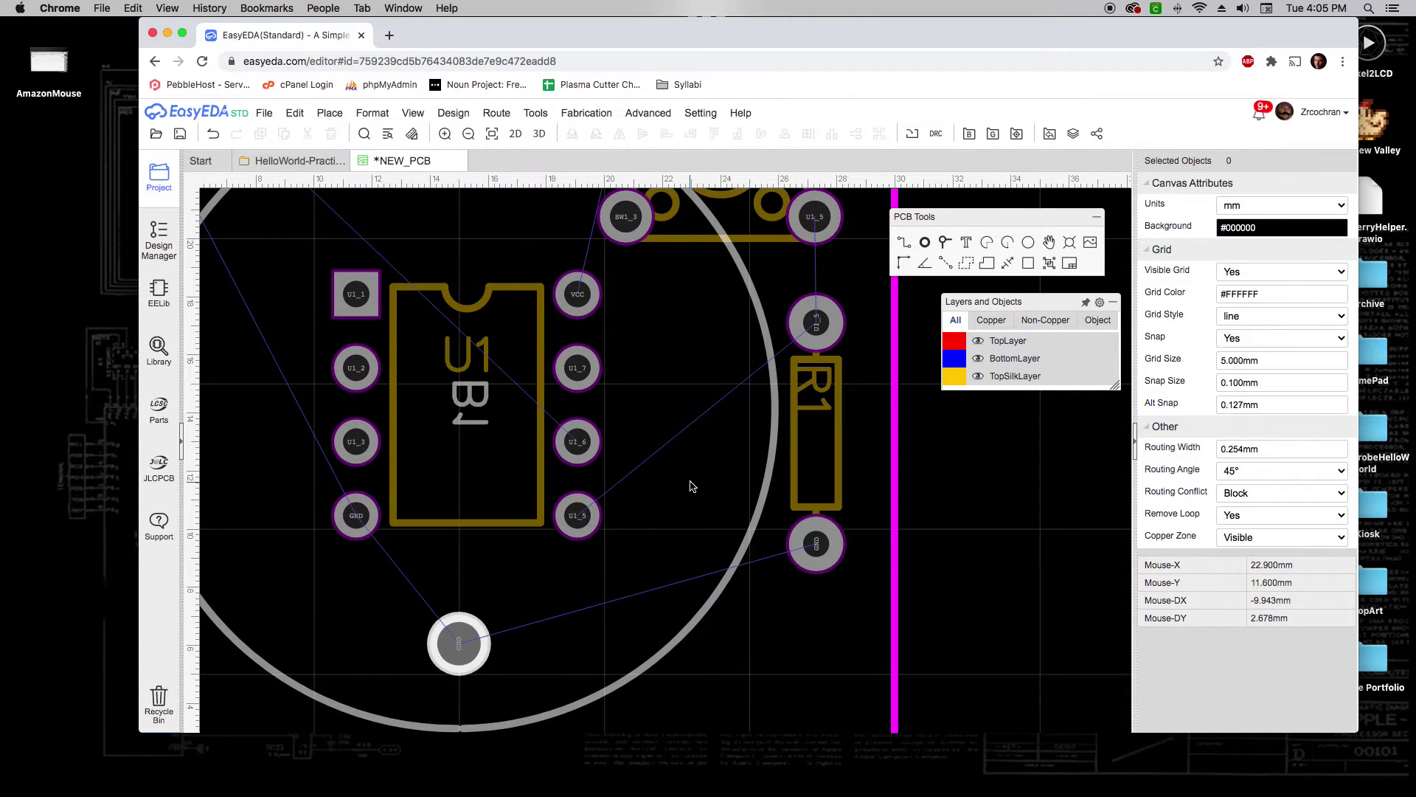
right_click_drag(691, 486, 702, 551)
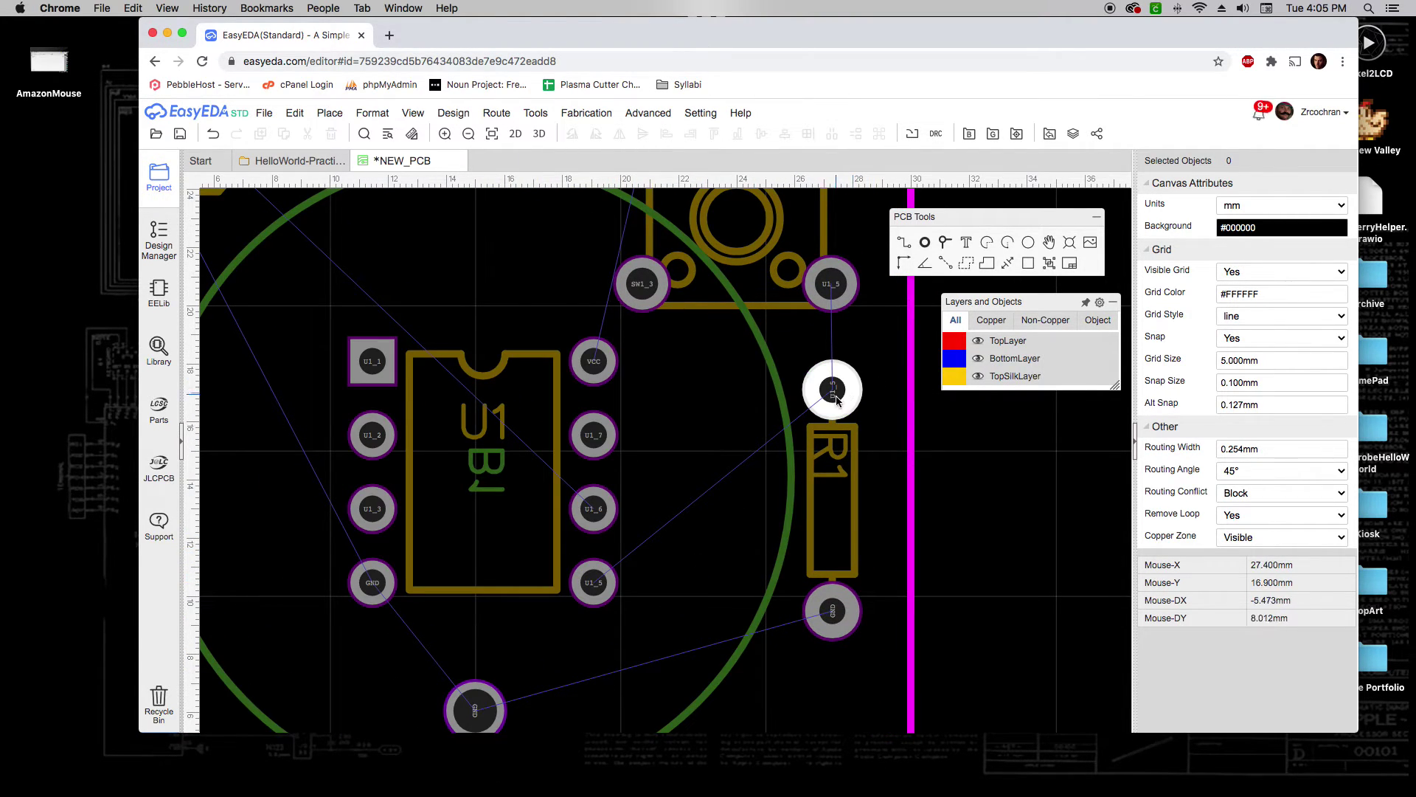
scroll(835, 400, "down", 2)
scroll(609, 277, "up", 2)
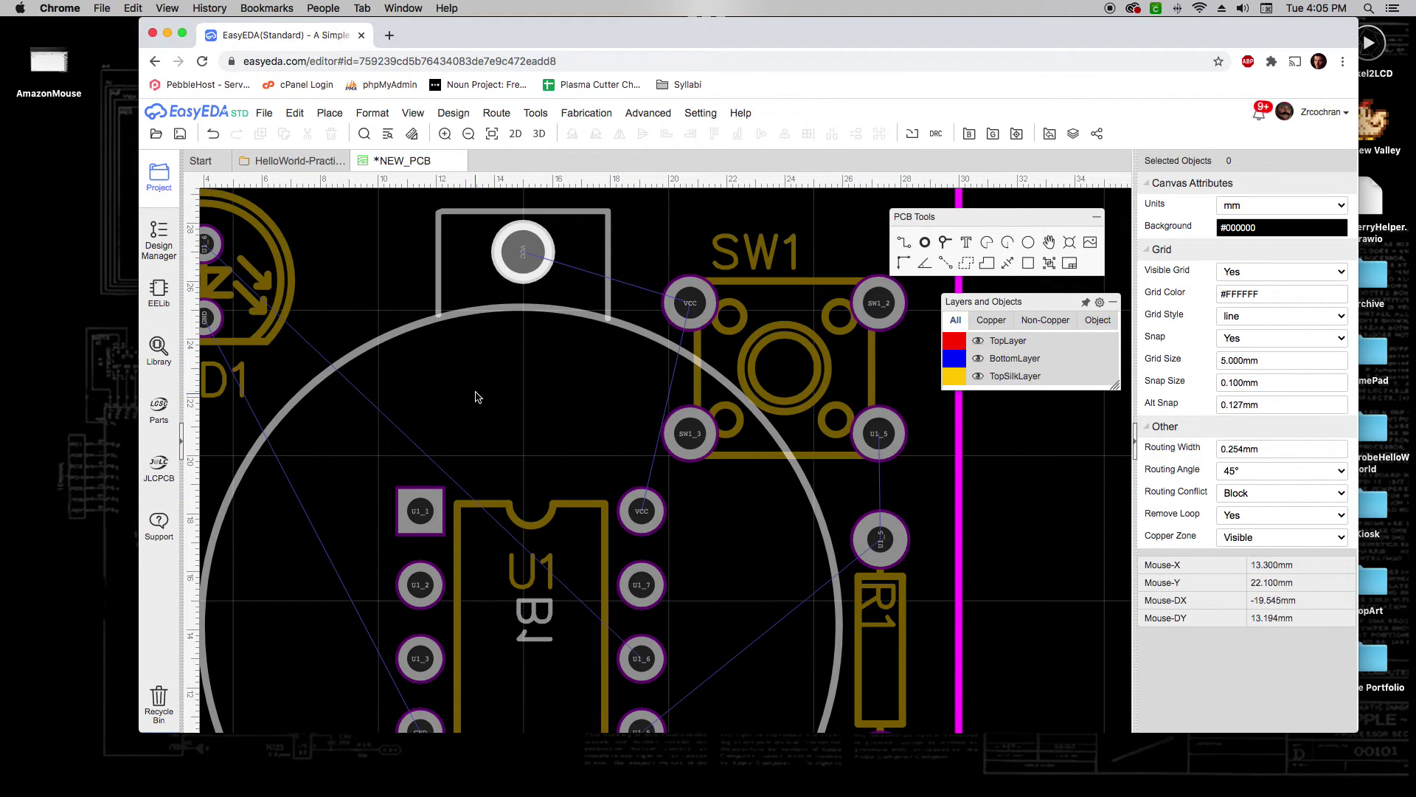
right_click_drag(476, 396, 706, 404)
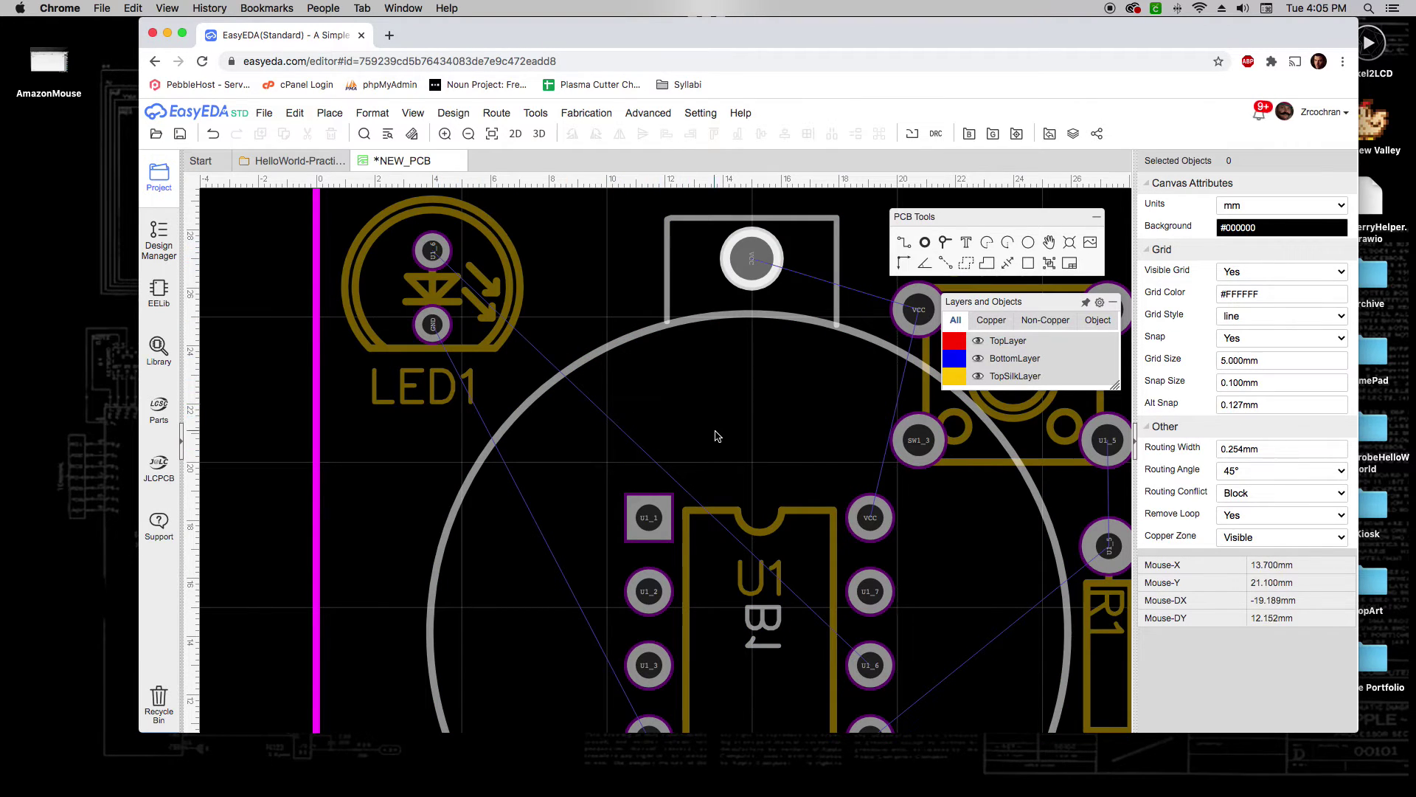
scroll(715, 435, "down", 2)
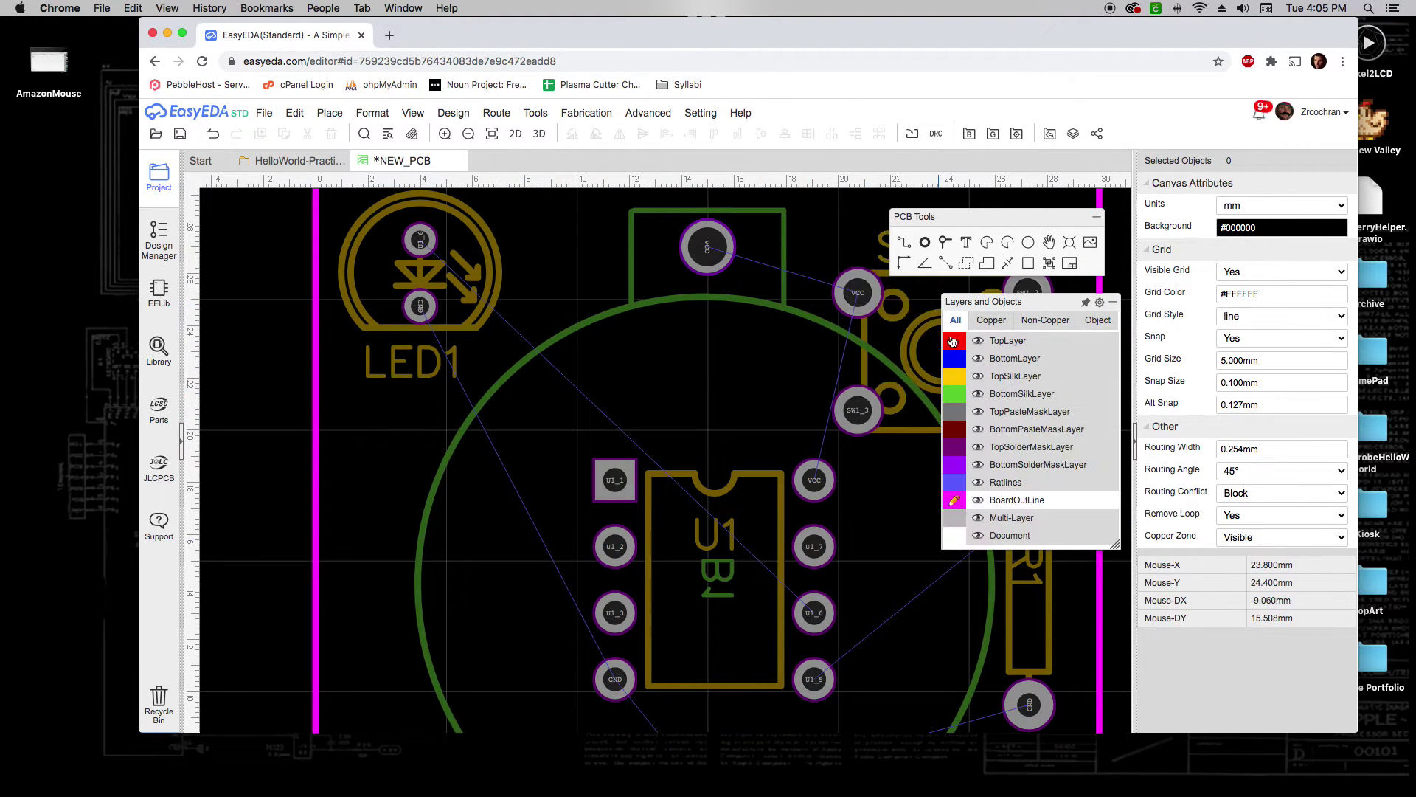
Make TopLayer the active layer and activate the Track tool for routing.
left_click(956, 343)
scroll(1003, 429, "down", 2)
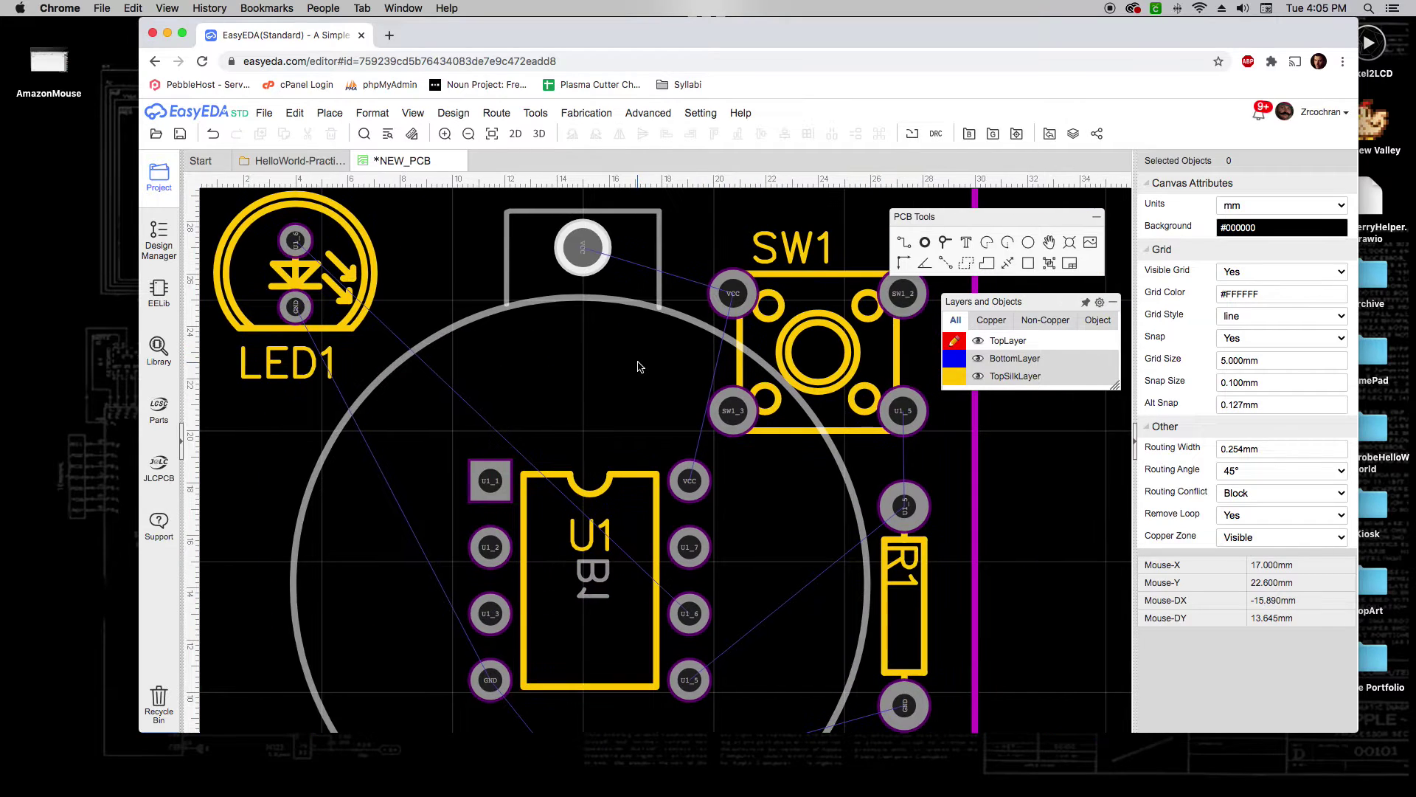
scroll(1004, 429, "down", 2)
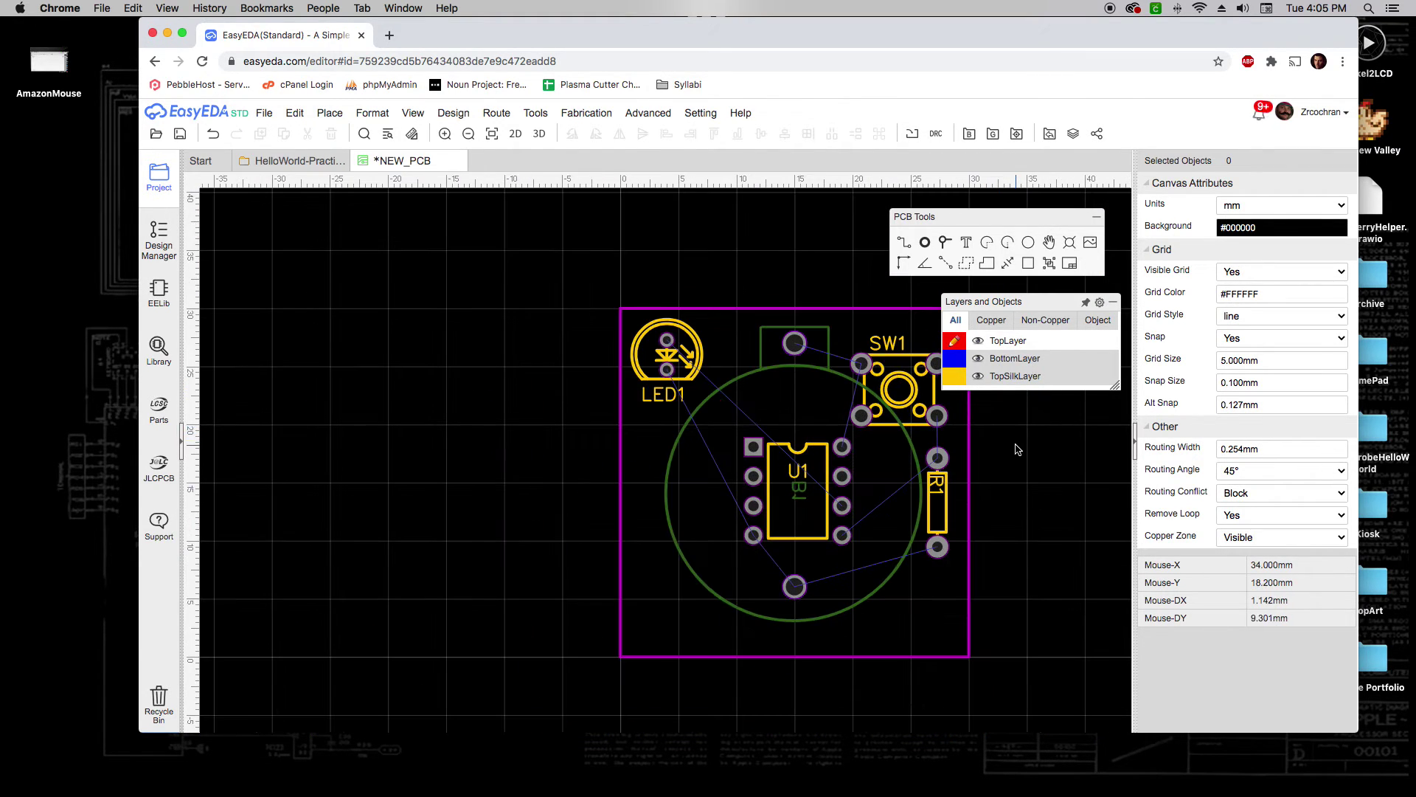
scroll(821, 418, "up", 2)
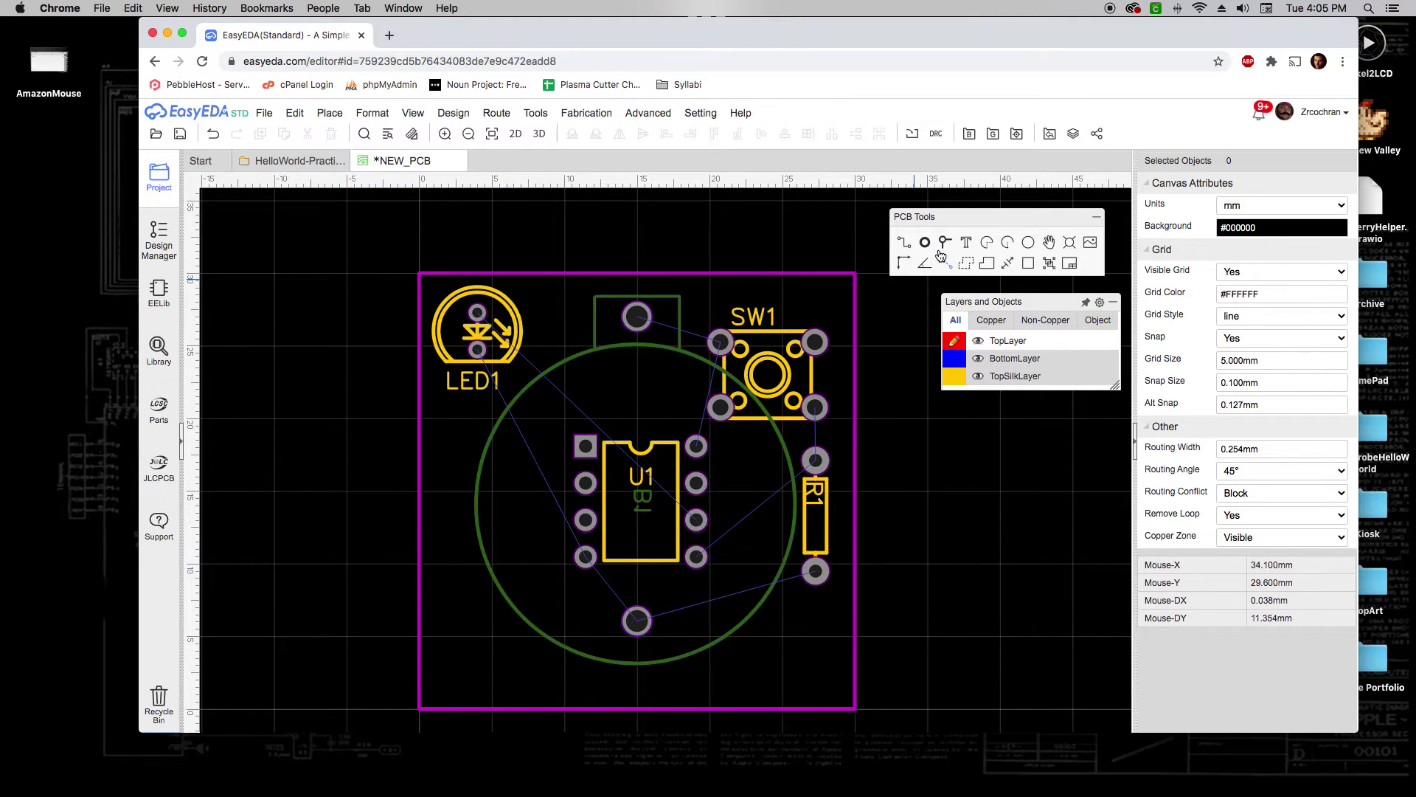
left_click(905, 244)
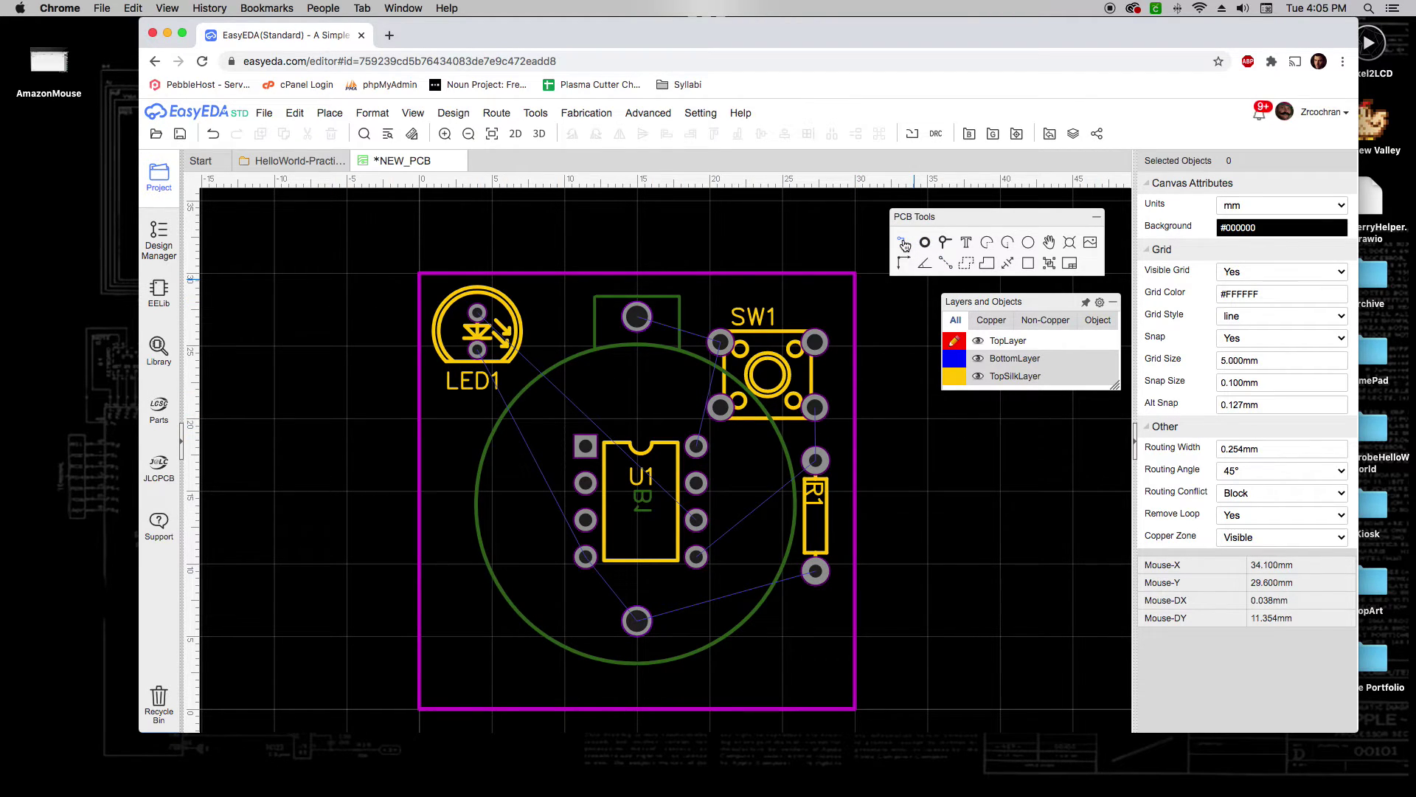
left_click(478, 314)
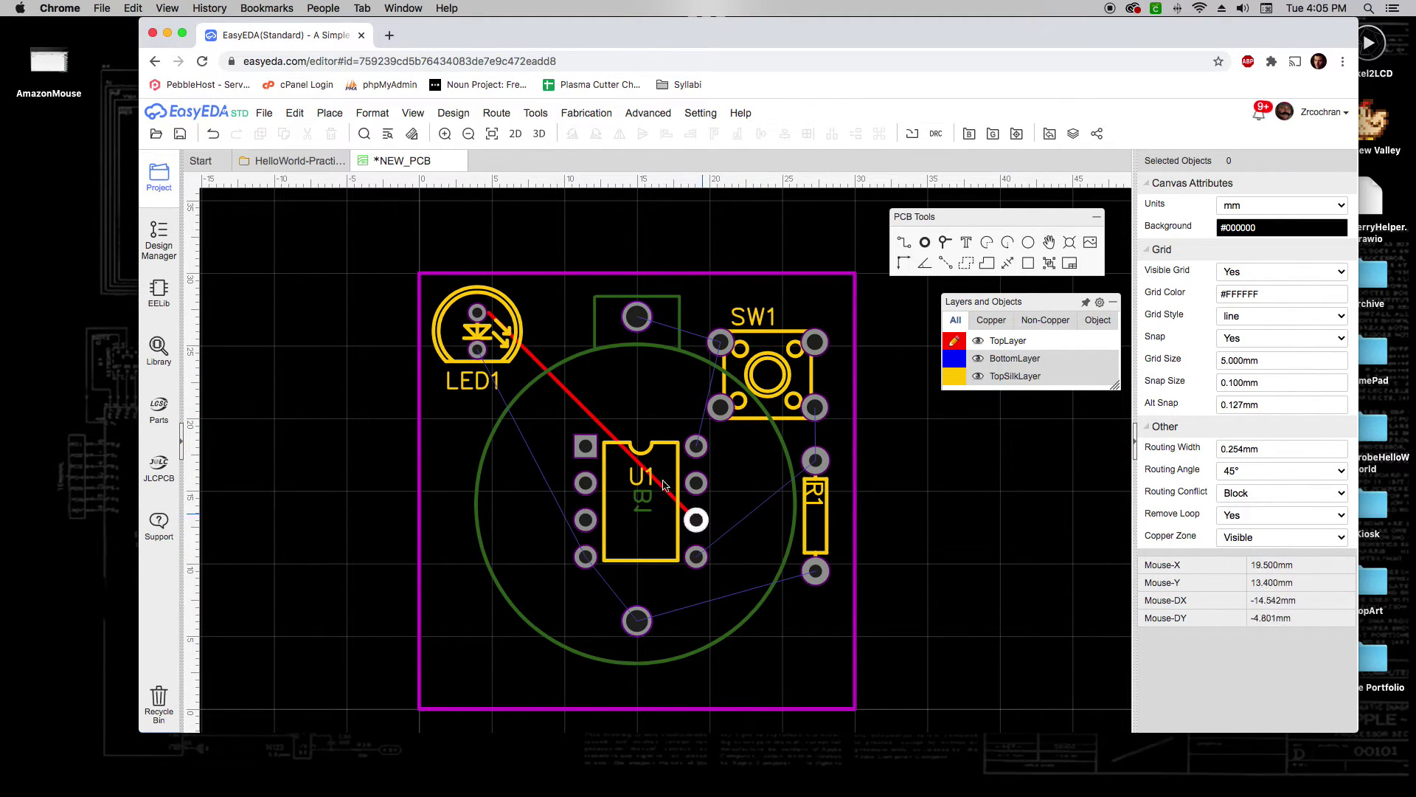
left_click(697, 520)
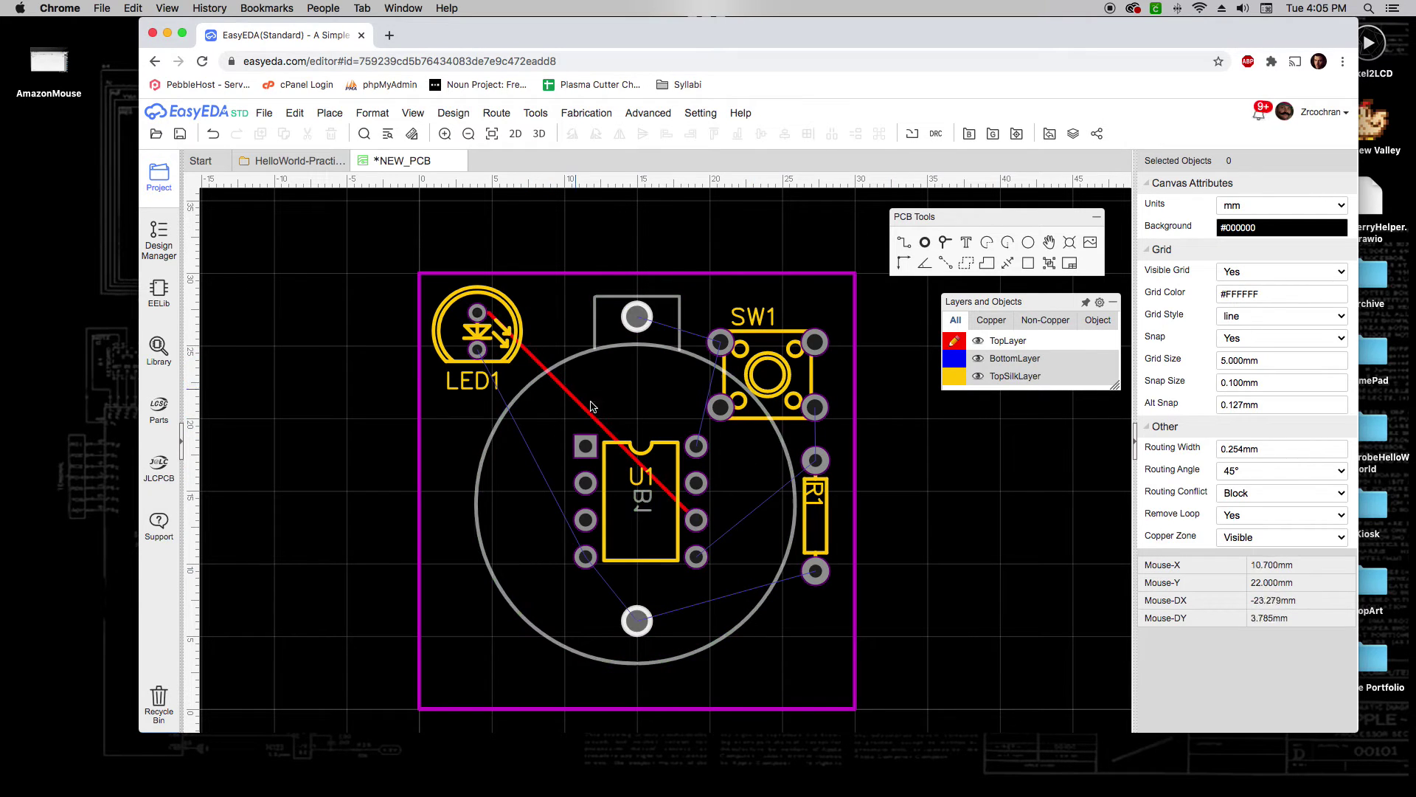
key("ctrl+z")
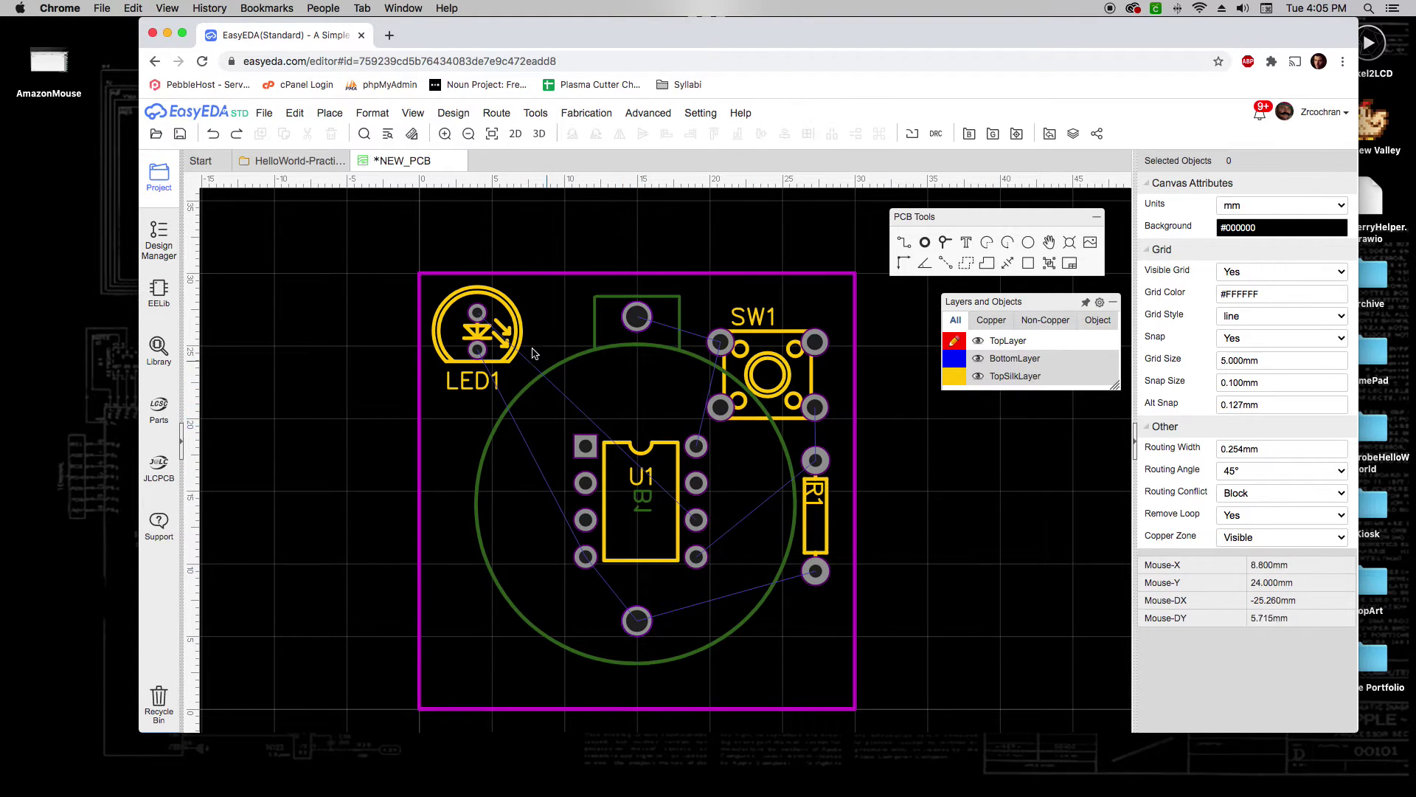
Route a TopLayer track from LED1's upper pad diagonally to the U1_6 pad of the chip.
left_click(479, 314)
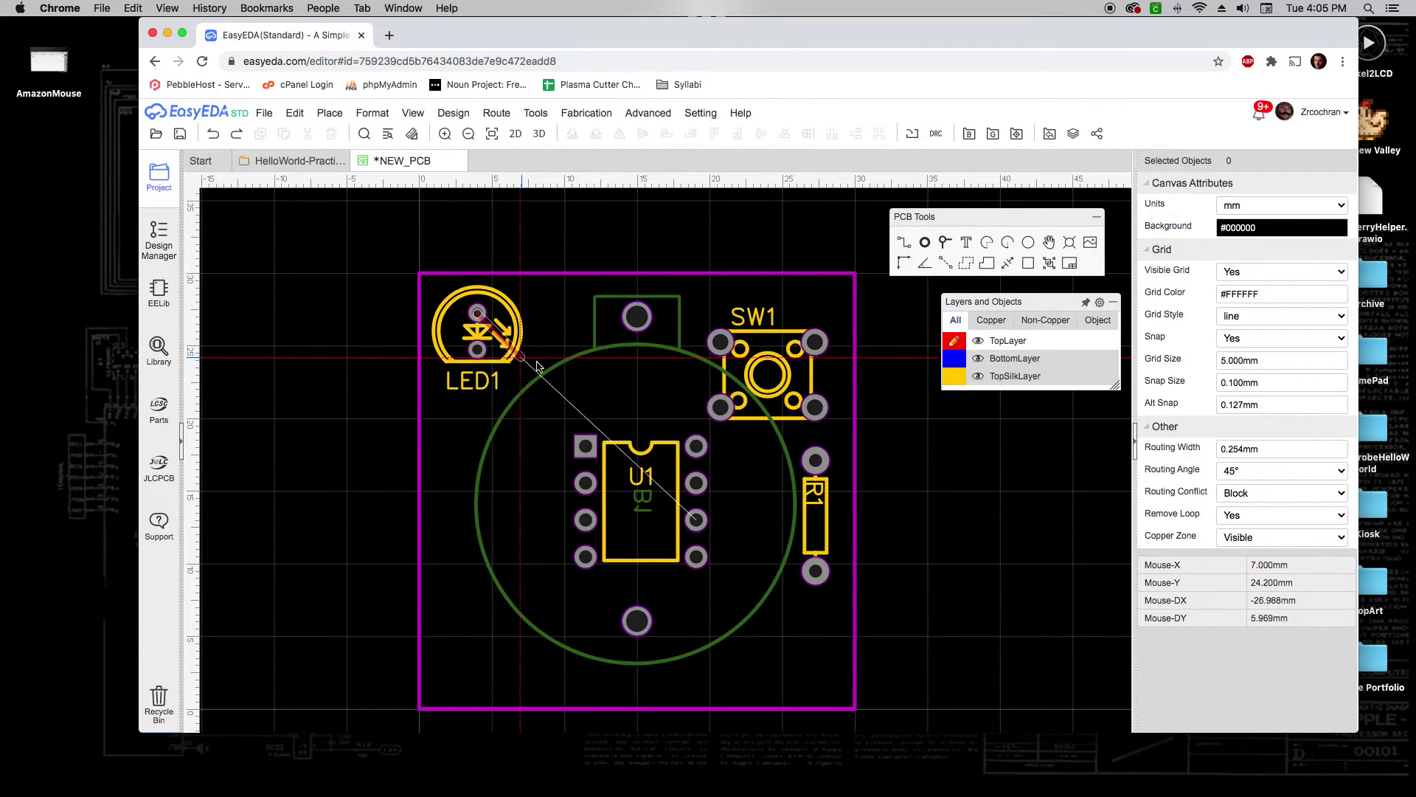
left_click(696, 520)
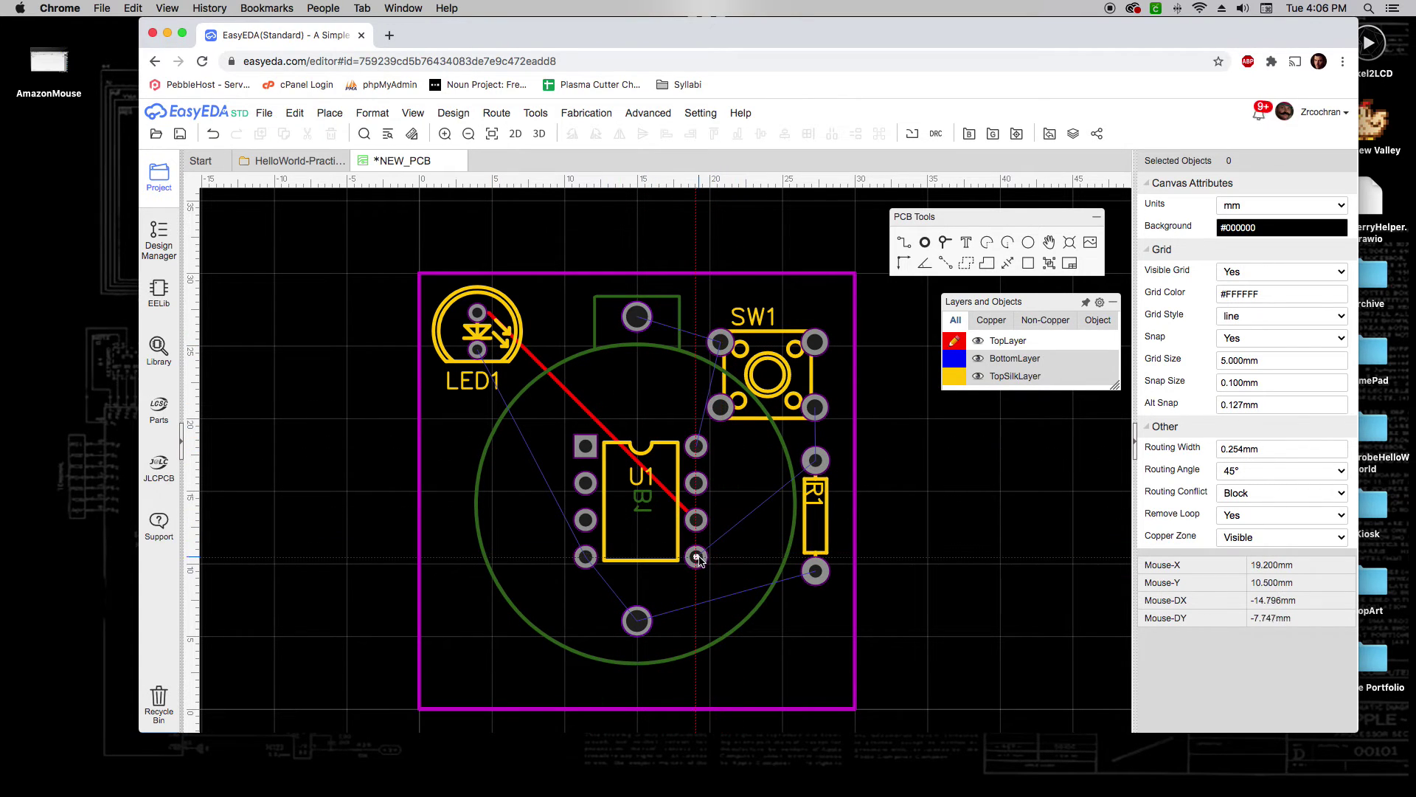
Route a TopLayer track from the chip's U1_5 pad to the upper pad of resistor R1.
scroll(697, 557, "up", 2)
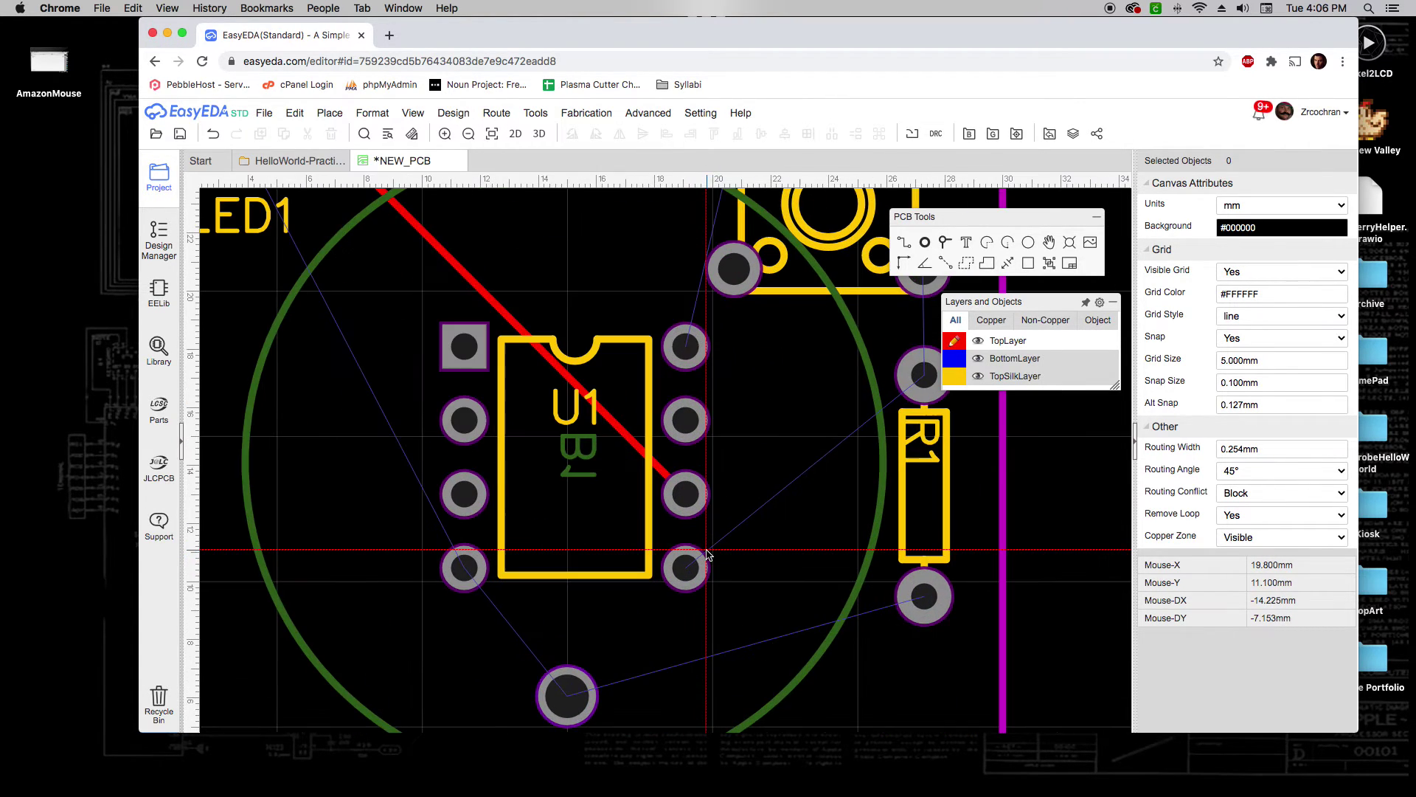
scroll(765, 563, "down", 3)
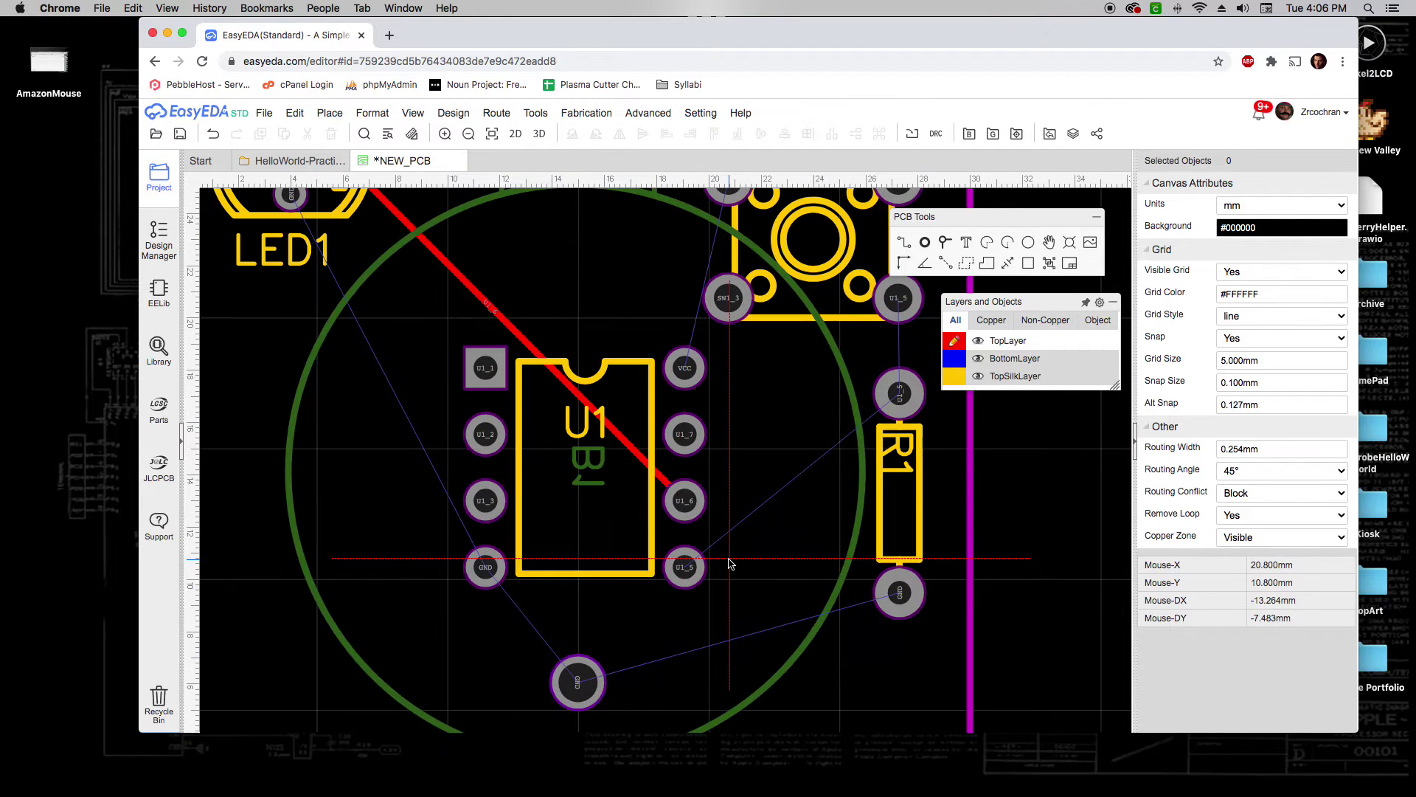
key("w")
left_click(704, 564)
left_click(819, 472)
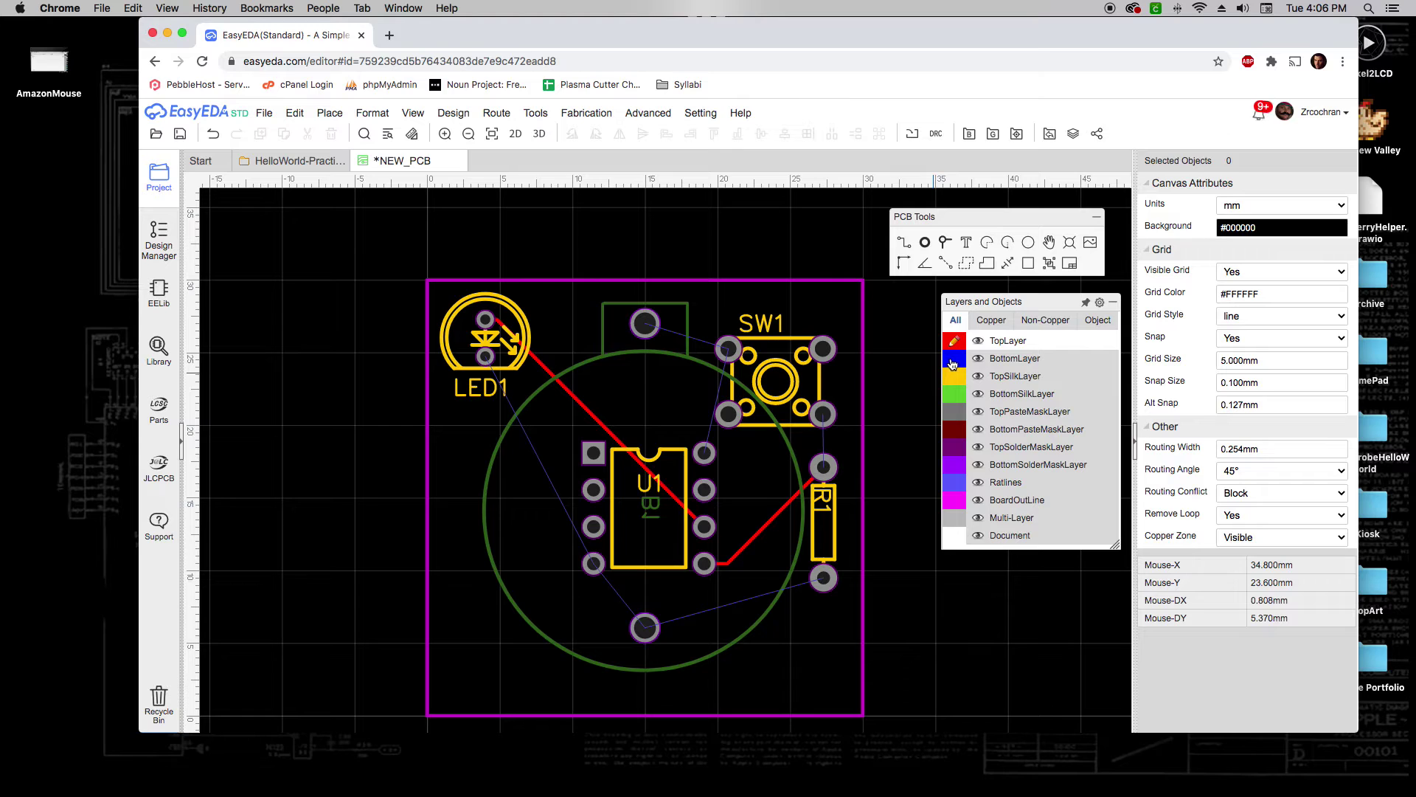
Make BottomLayer active and route a straight track from R1's upper pad to SW1's lower right pad.
left_click(954, 360)
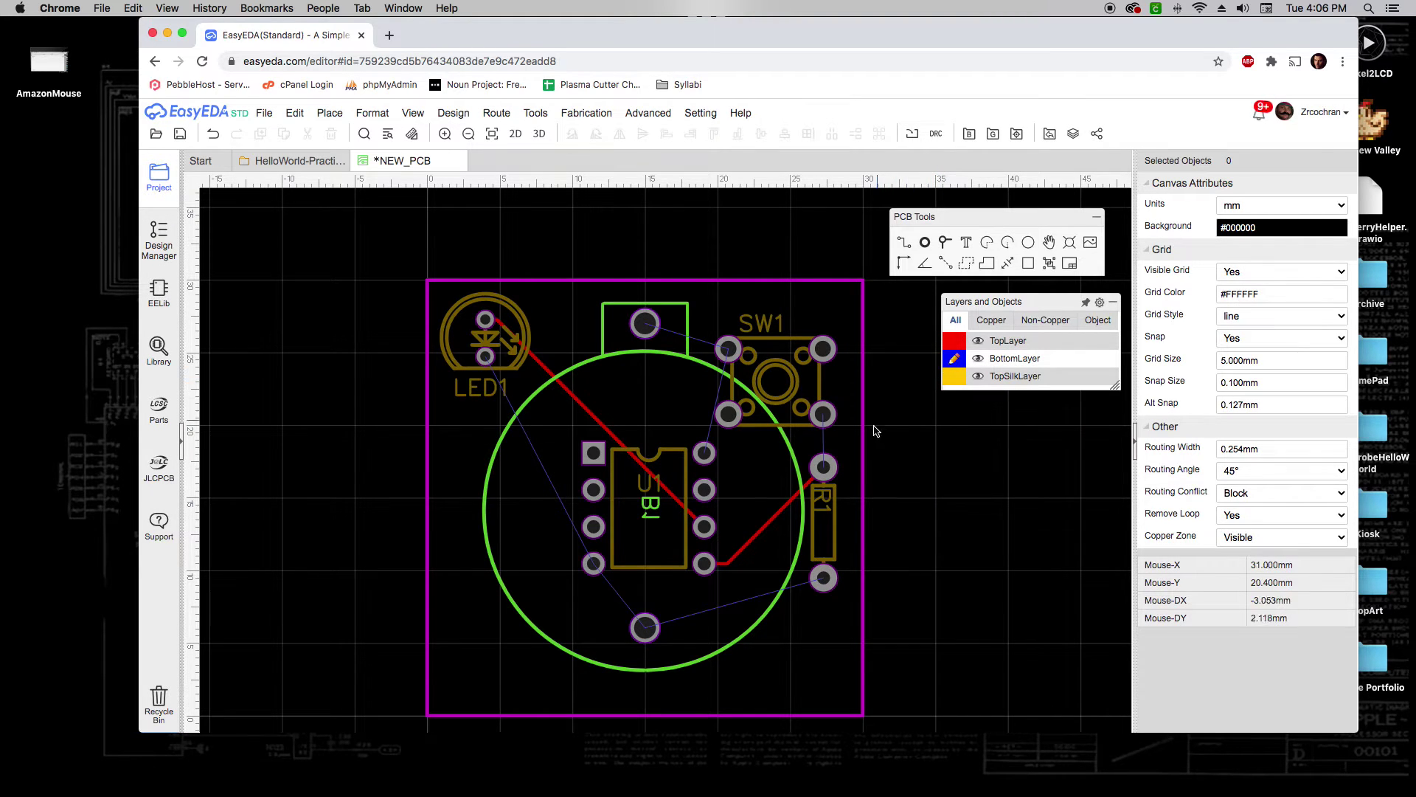
key("w")
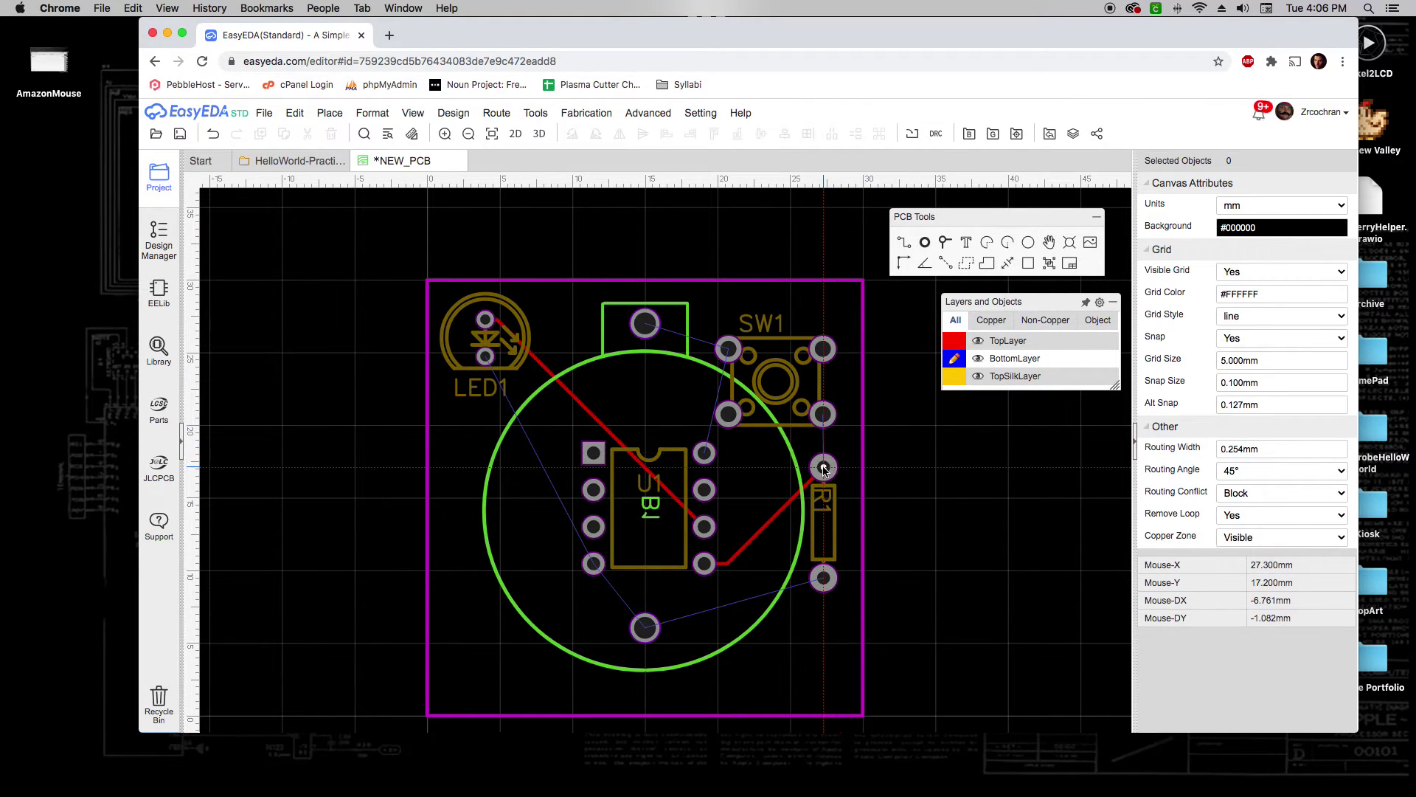
left_click(824, 467)
left_click(824, 414)
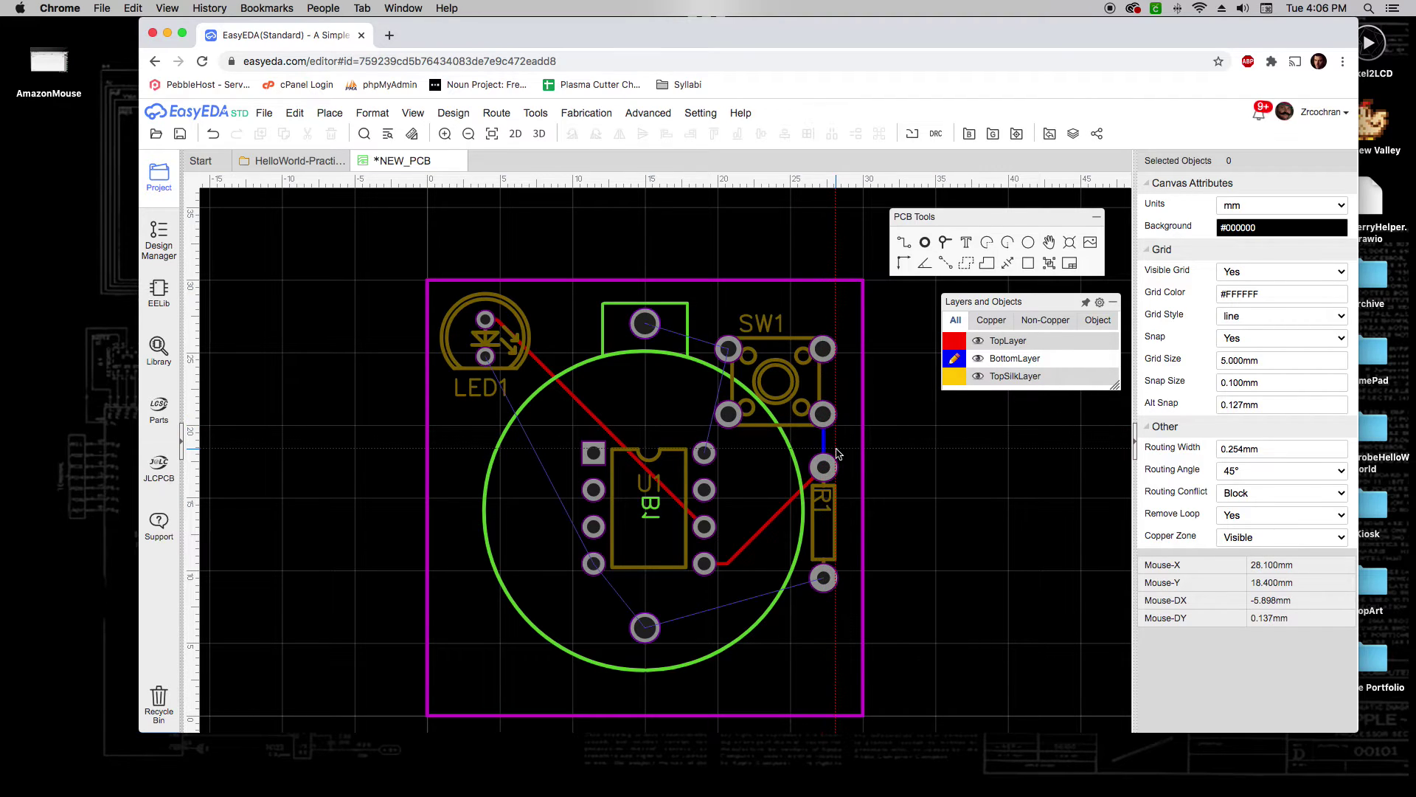
scroll(841, 436, "down", 2)
scroll(841, 435, "up", 9)
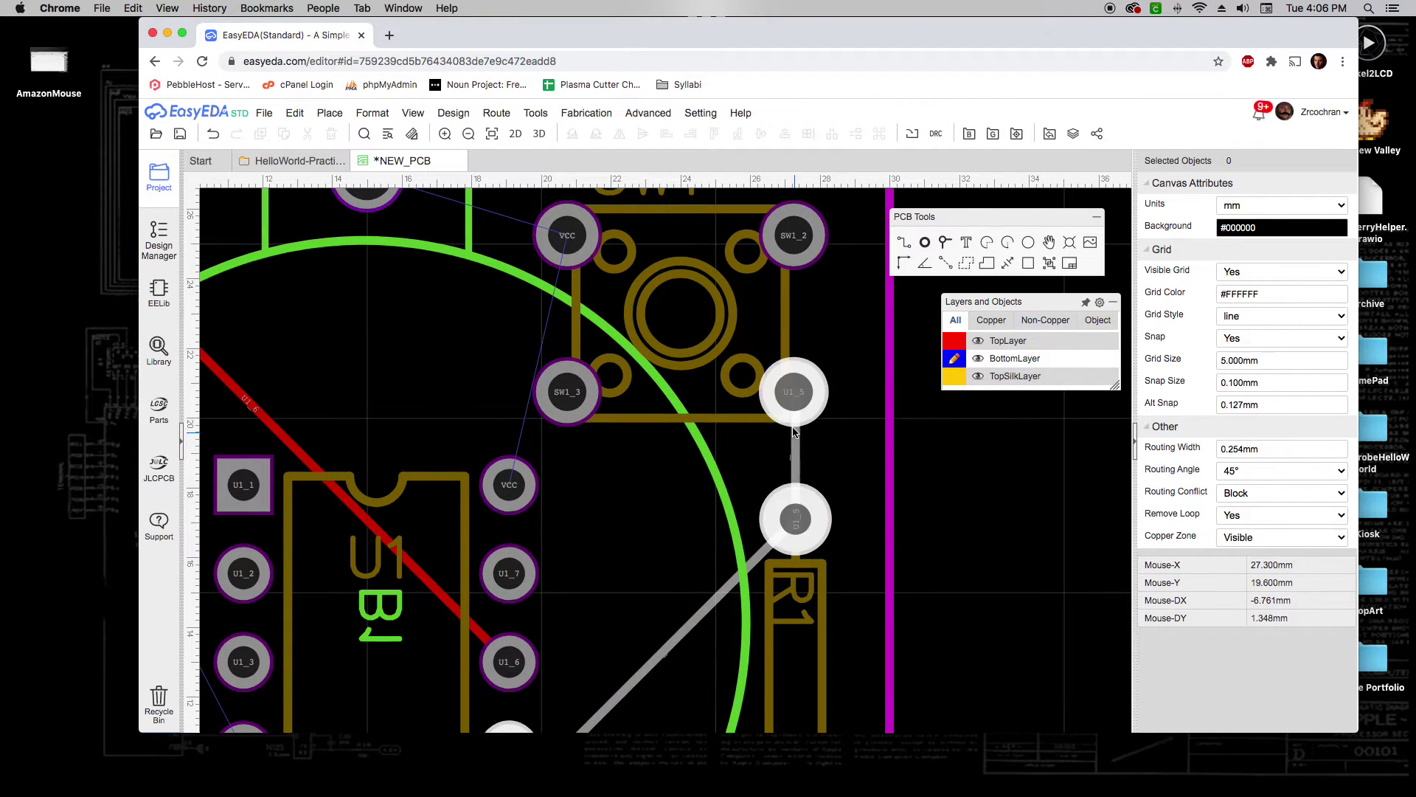
scroll(817, 467, "down", 1)
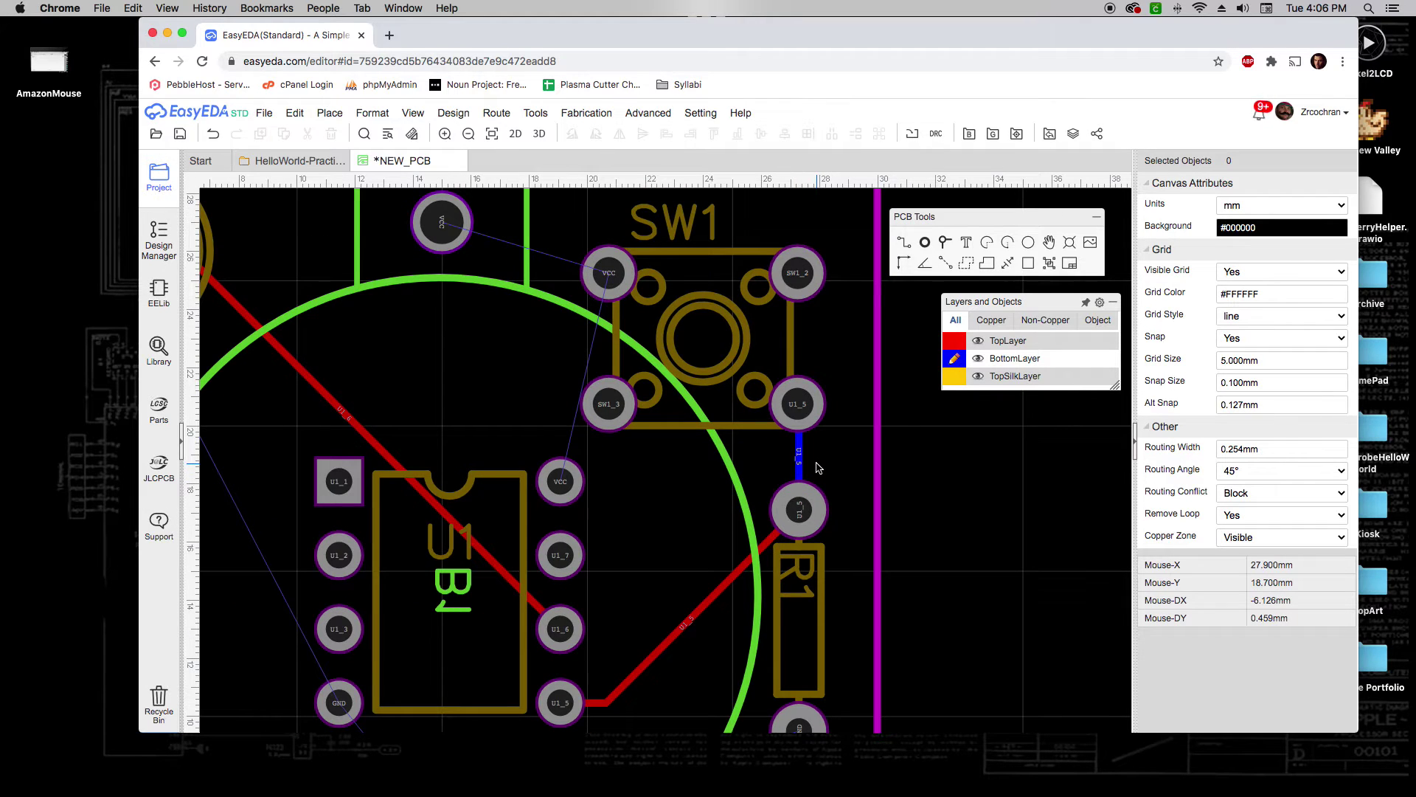
scroll(843, 467, "down", 5)
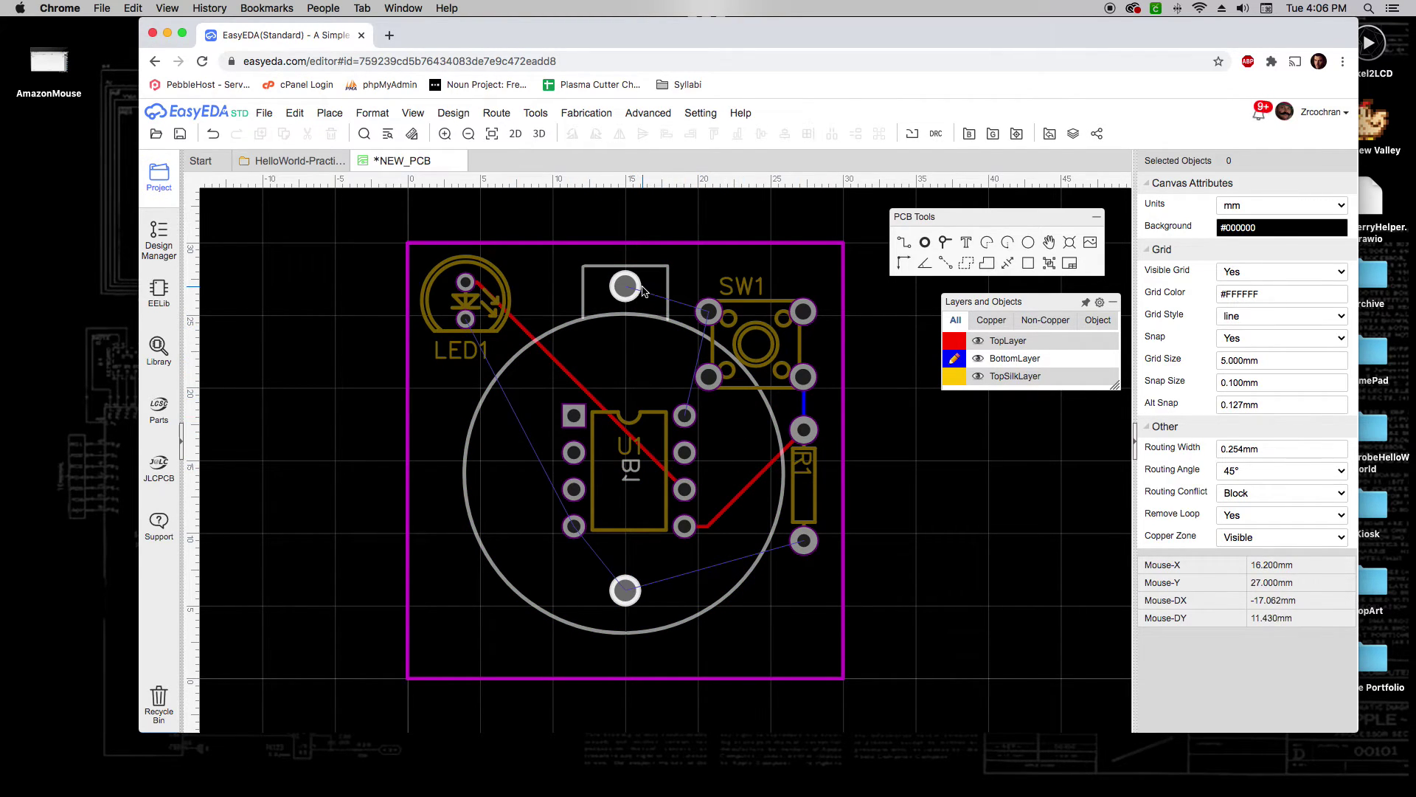
Make TopLayer the active layer and check in the Design Manager which nets are still unrouted.
left_click(950, 341)
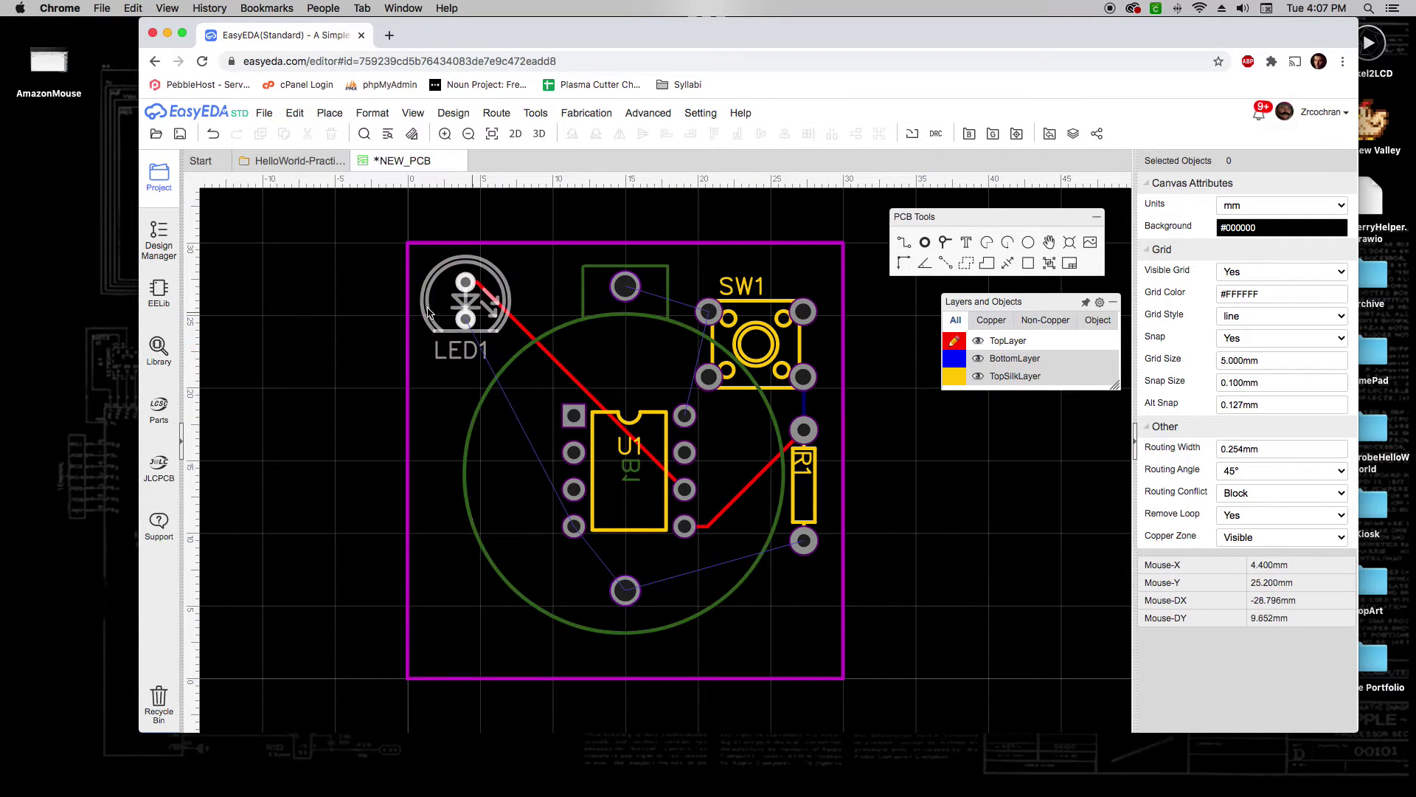
left_click(158, 247)
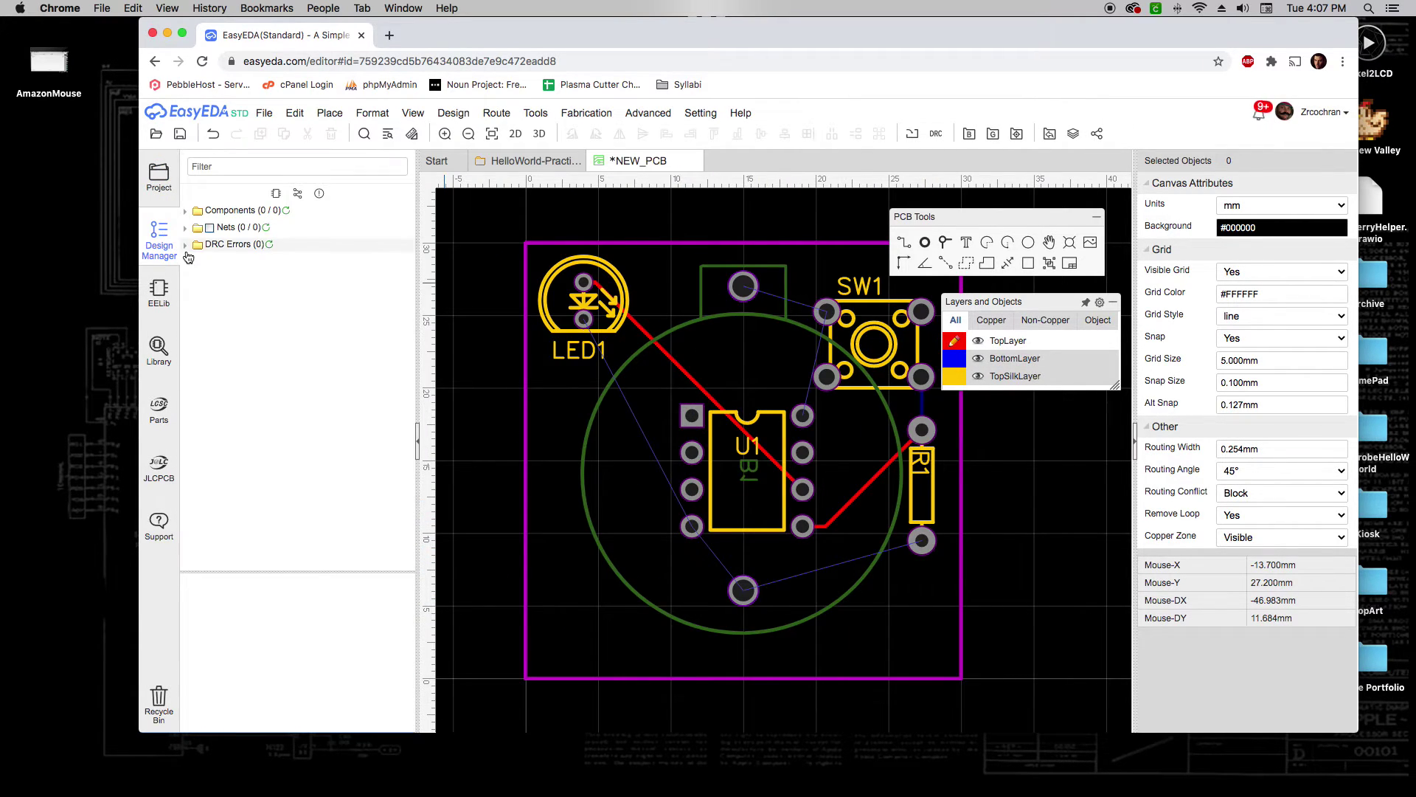
left_click(267, 229)
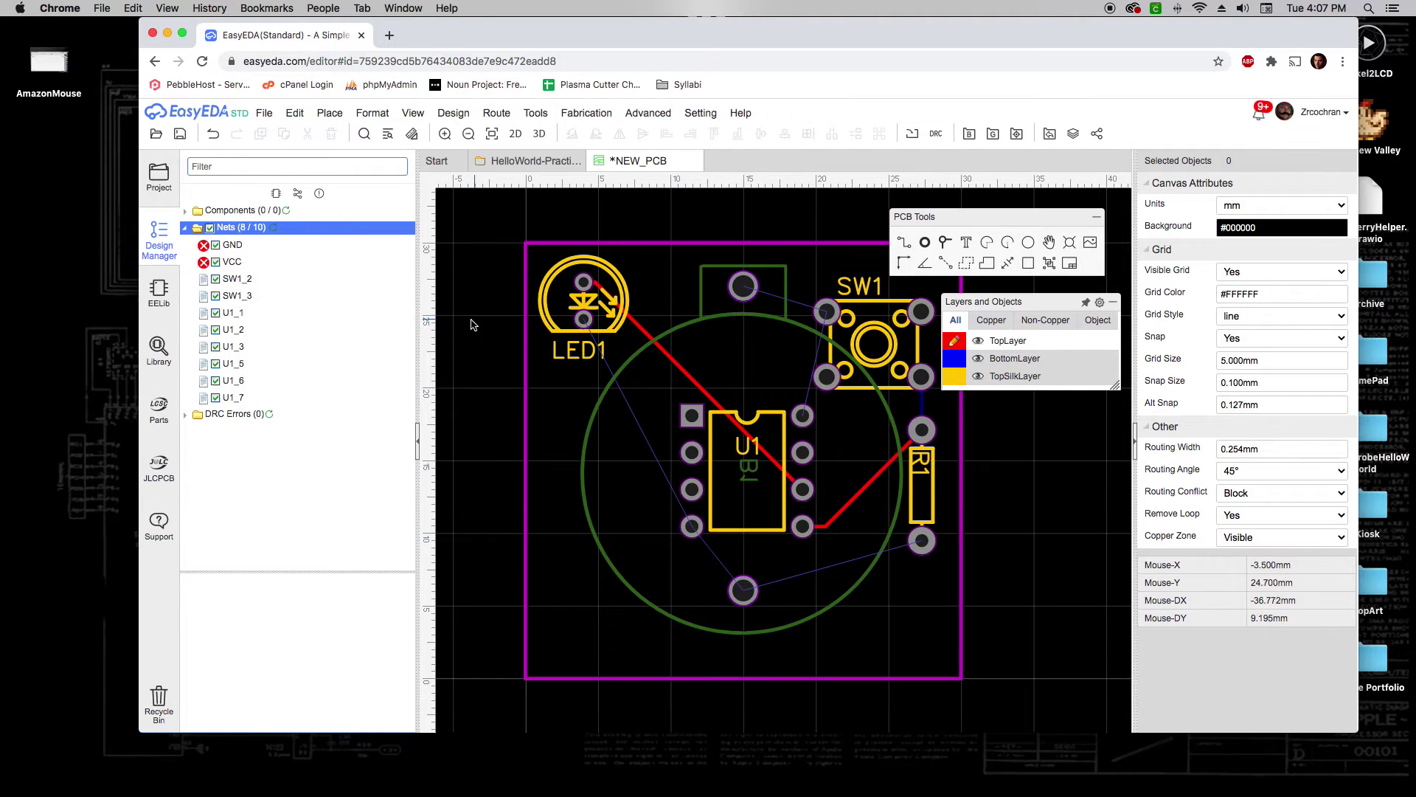
left_click(417, 440)
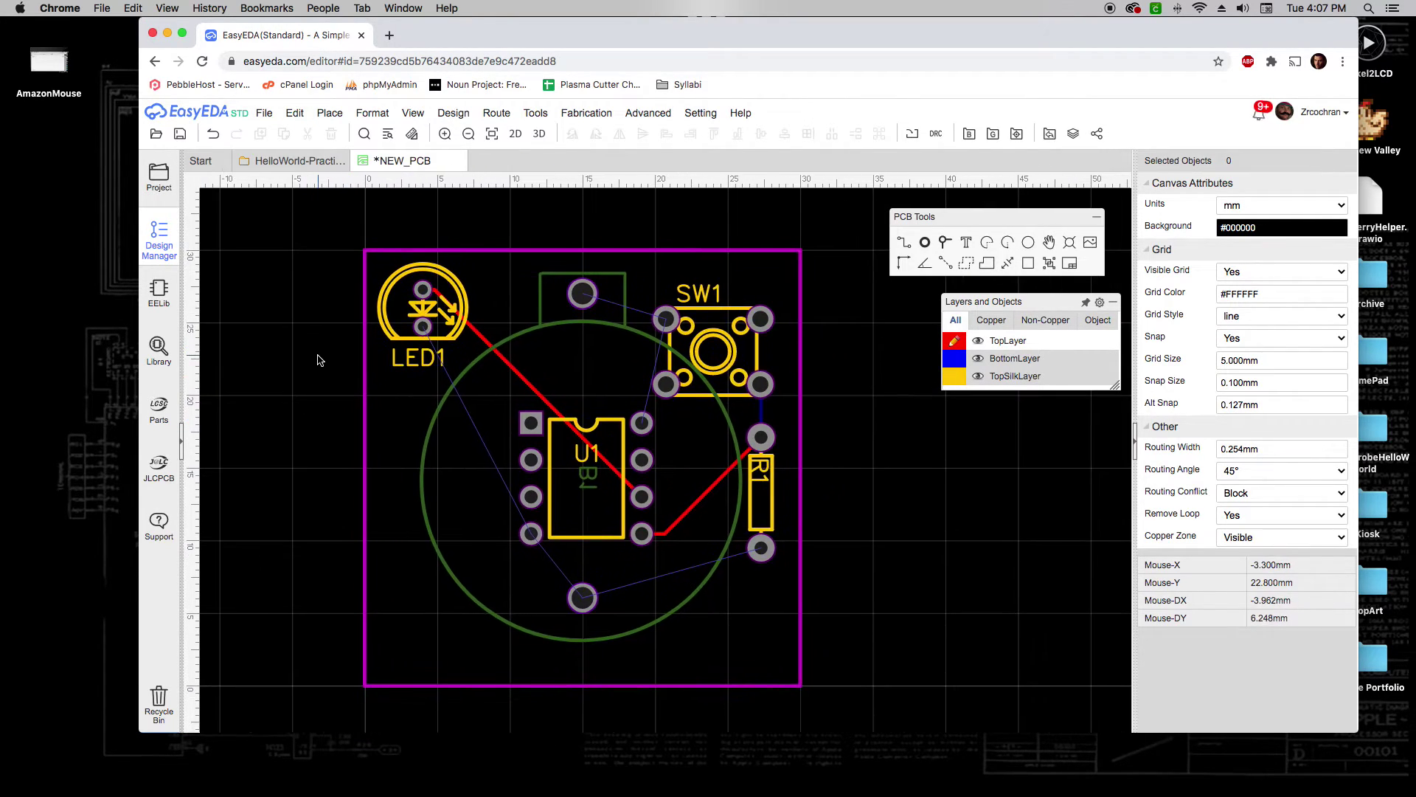
Set the canvas snap size to 5 mm.
mouse_move(952, 354)
left_click(1276, 380)
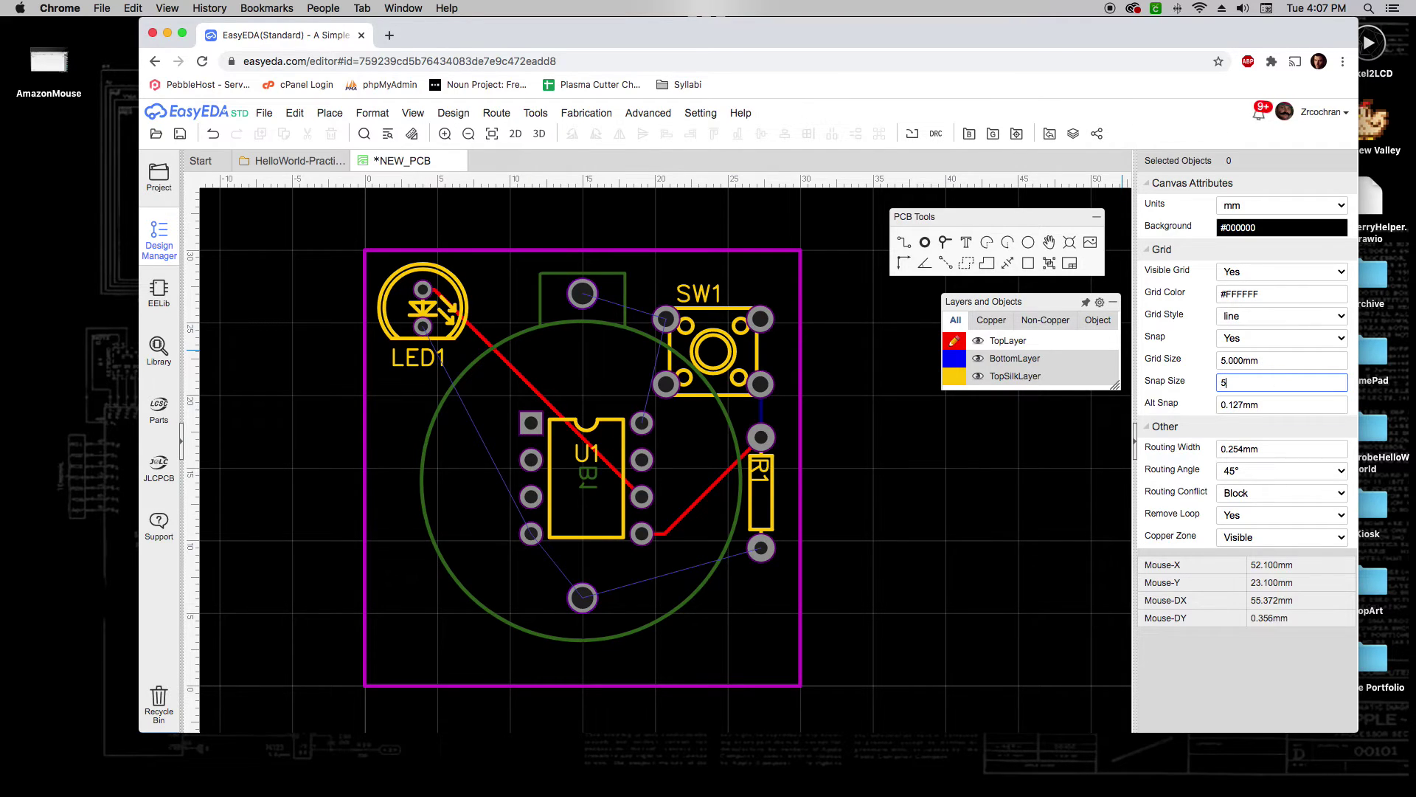
key("Return")
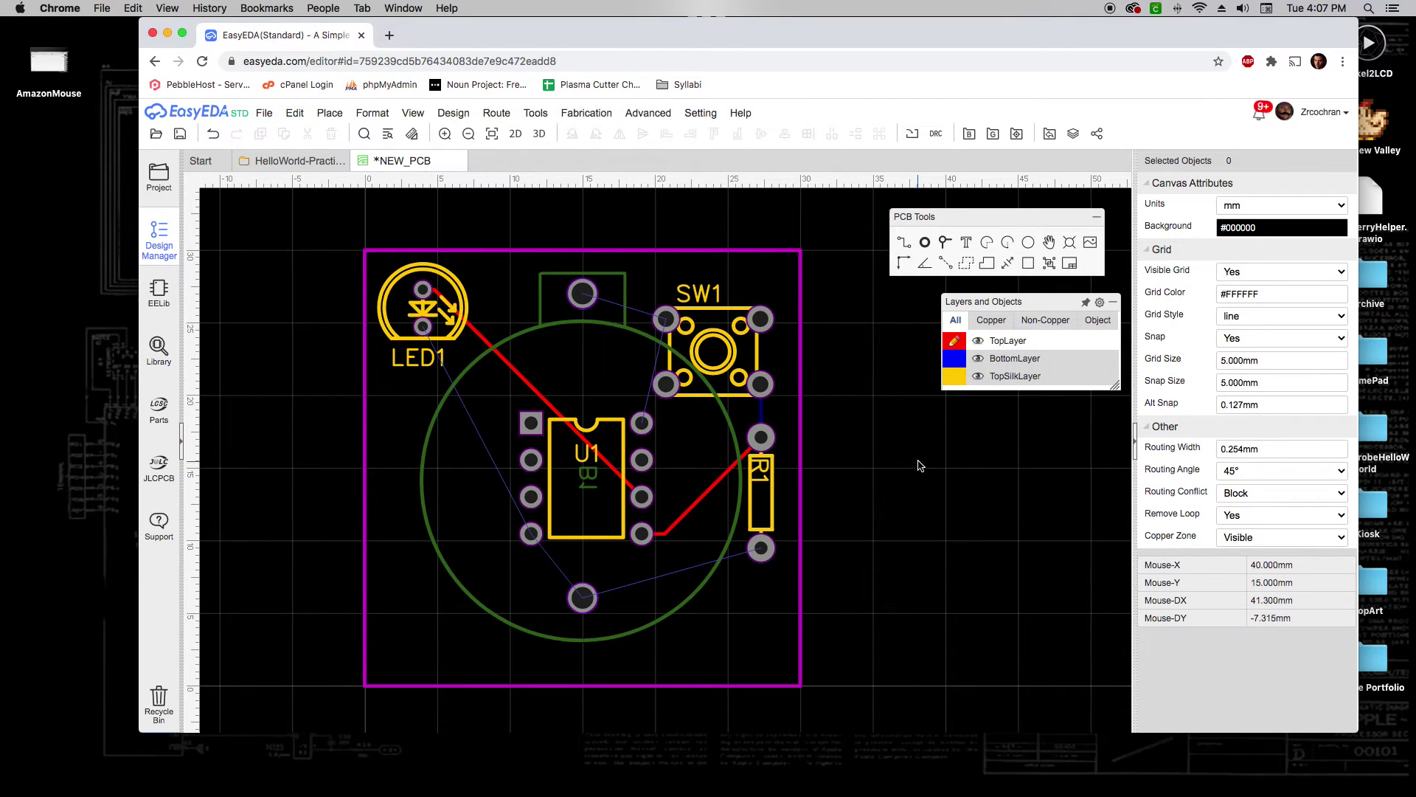
Add a TopLayer copper area on the VCC net, traced through the four corners of the 30 × 30 mm board outline.
left_click(967, 264)
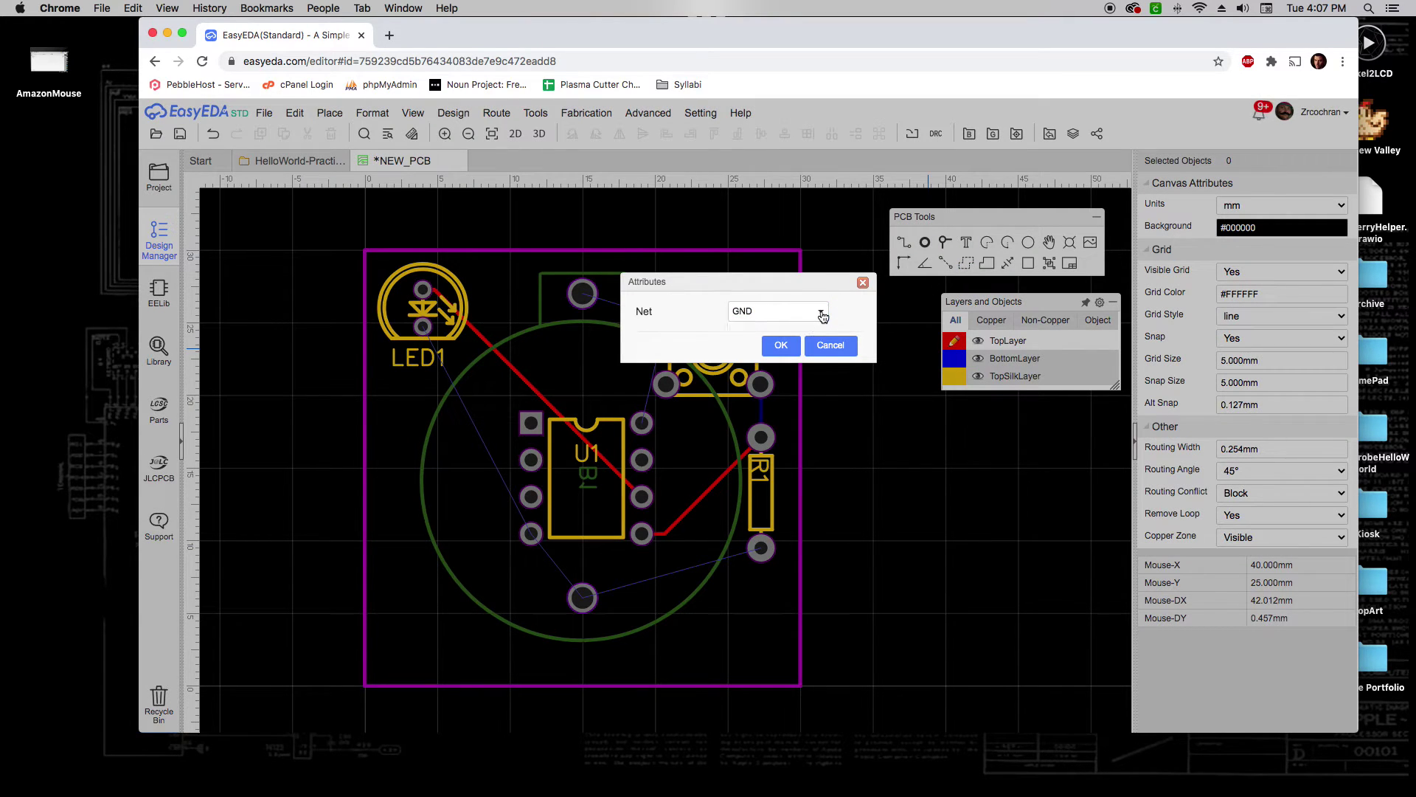
left_click(822, 314)
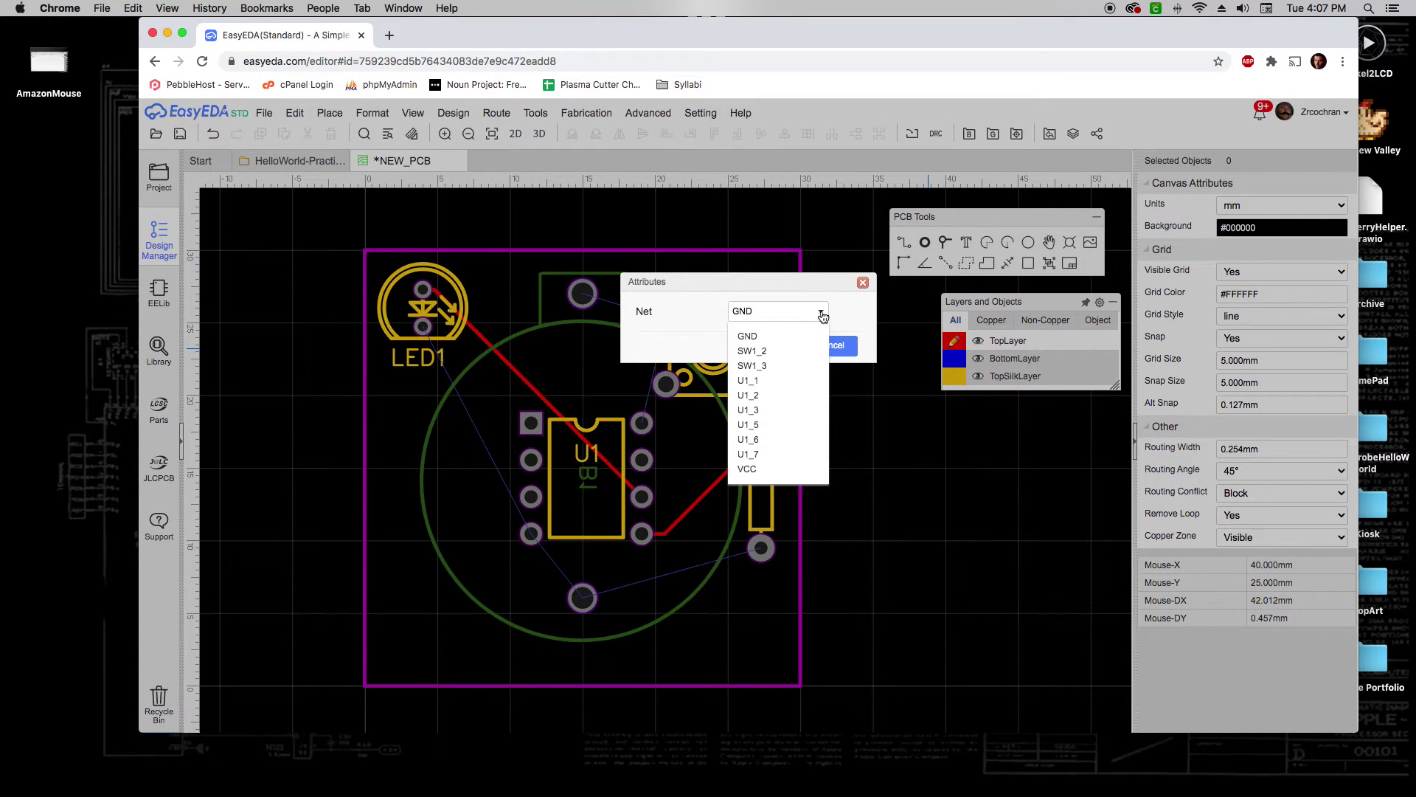
left_click(758, 472)
left_click(780, 347)
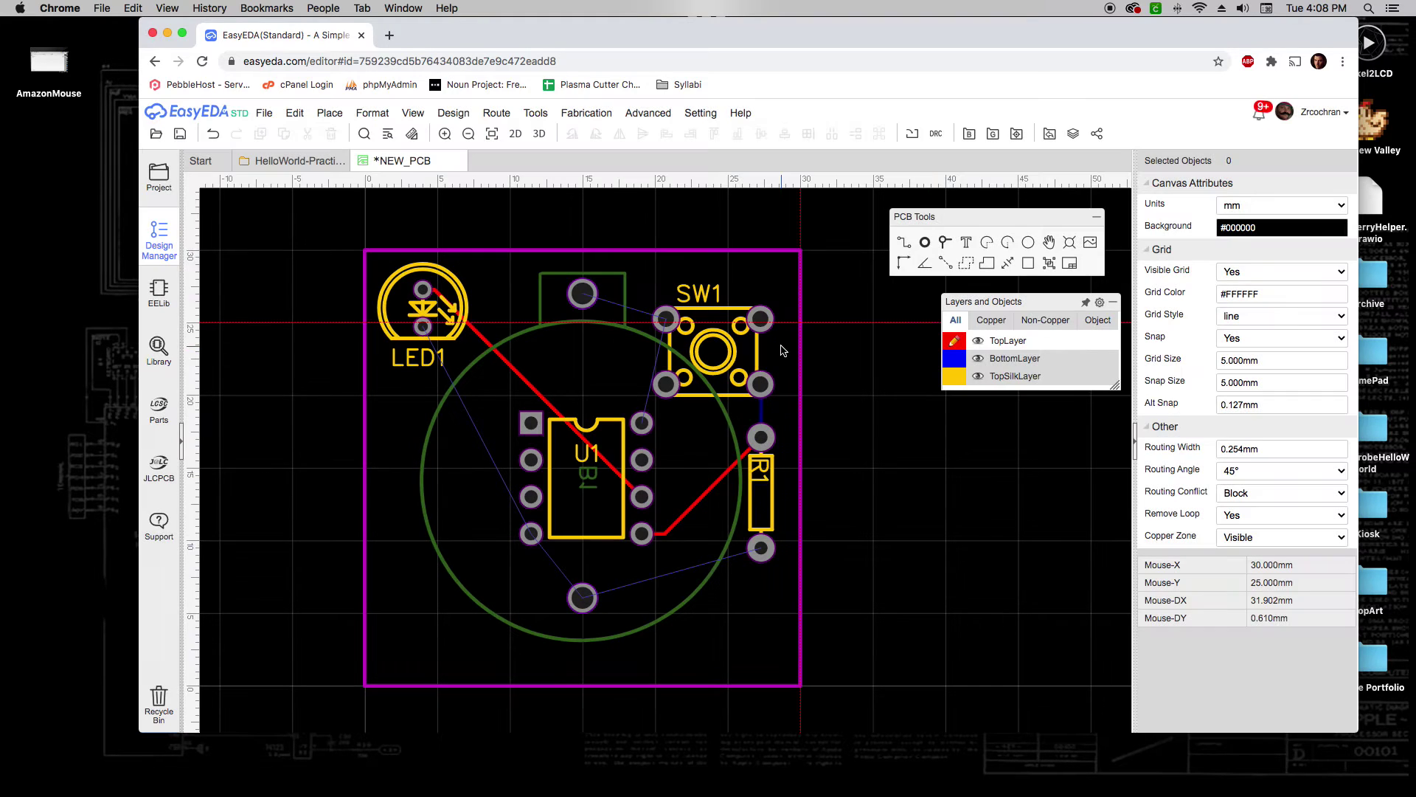
left_click(377, 252)
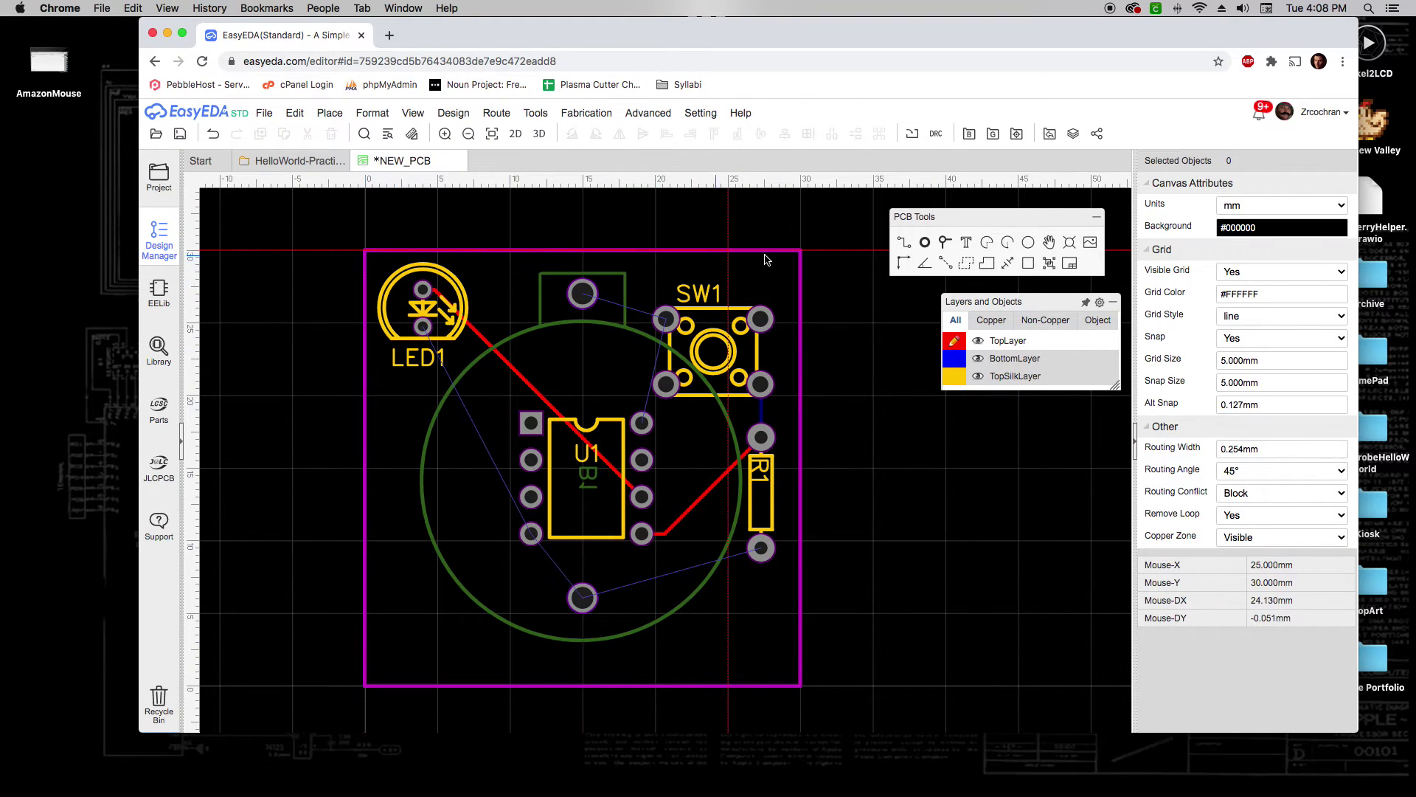
left_click(809, 258)
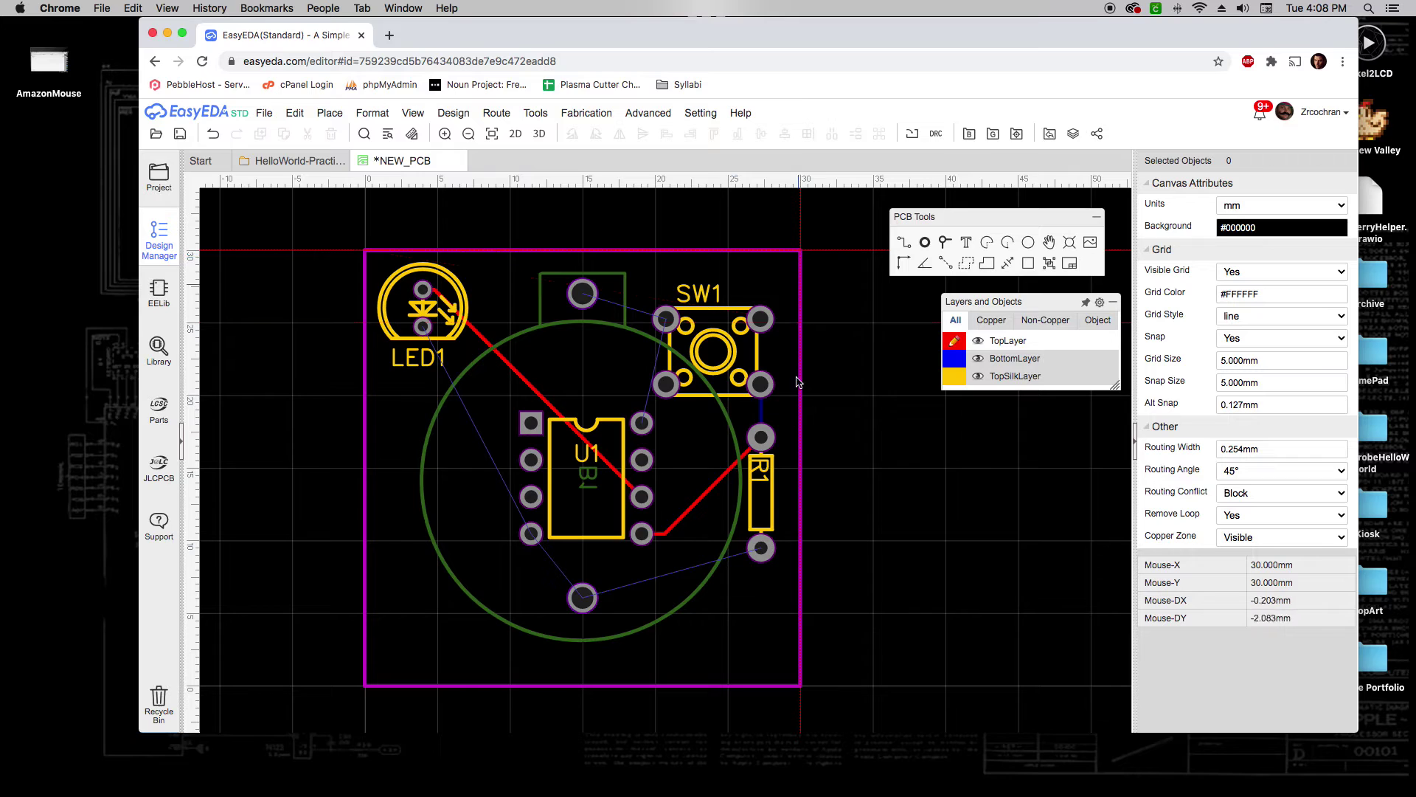
left_click(792, 677)
left_click(369, 687)
left_click(366, 255)
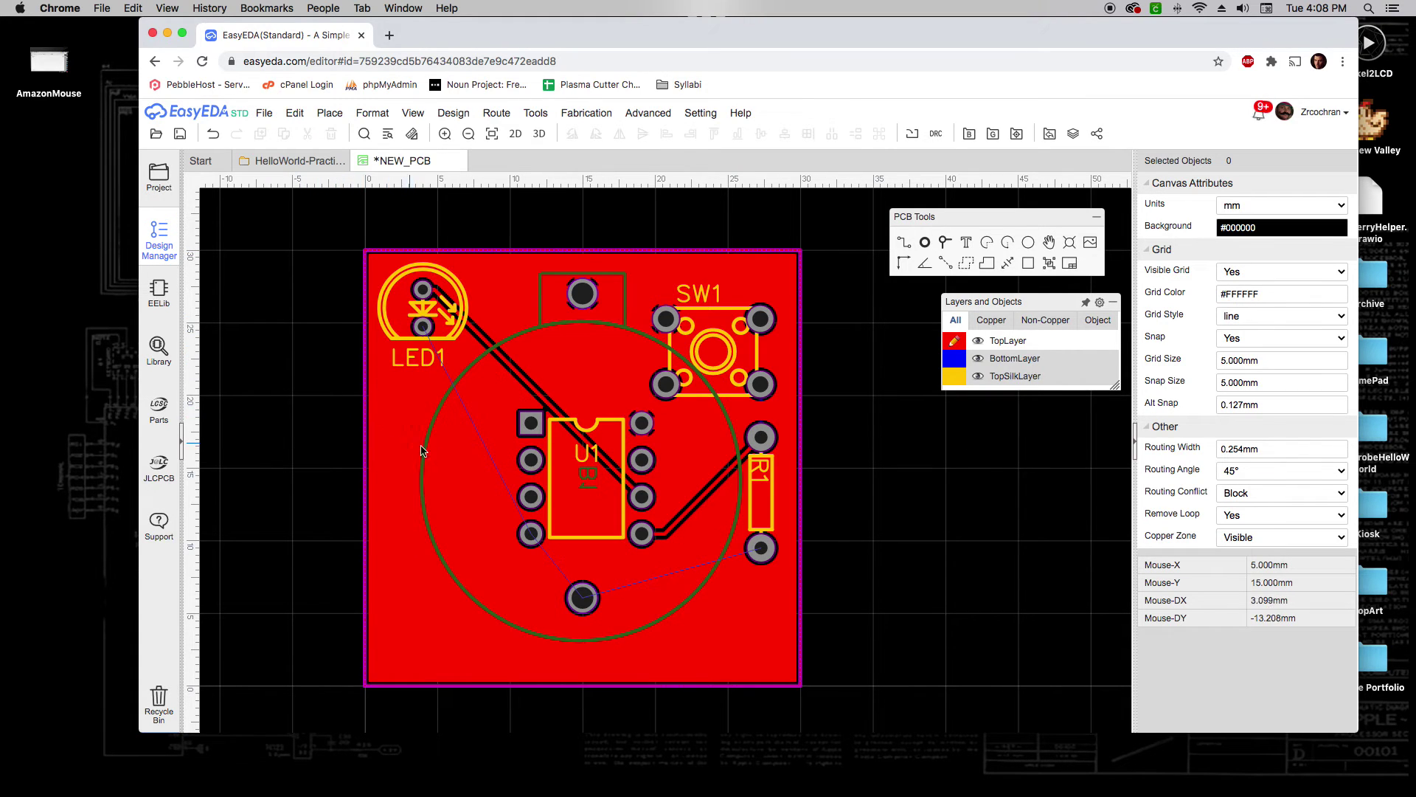
Examine how the top copper area meets or clears the pads of the battery holder, SW1, U1 and R1.
scroll(610, 277, "down", 4)
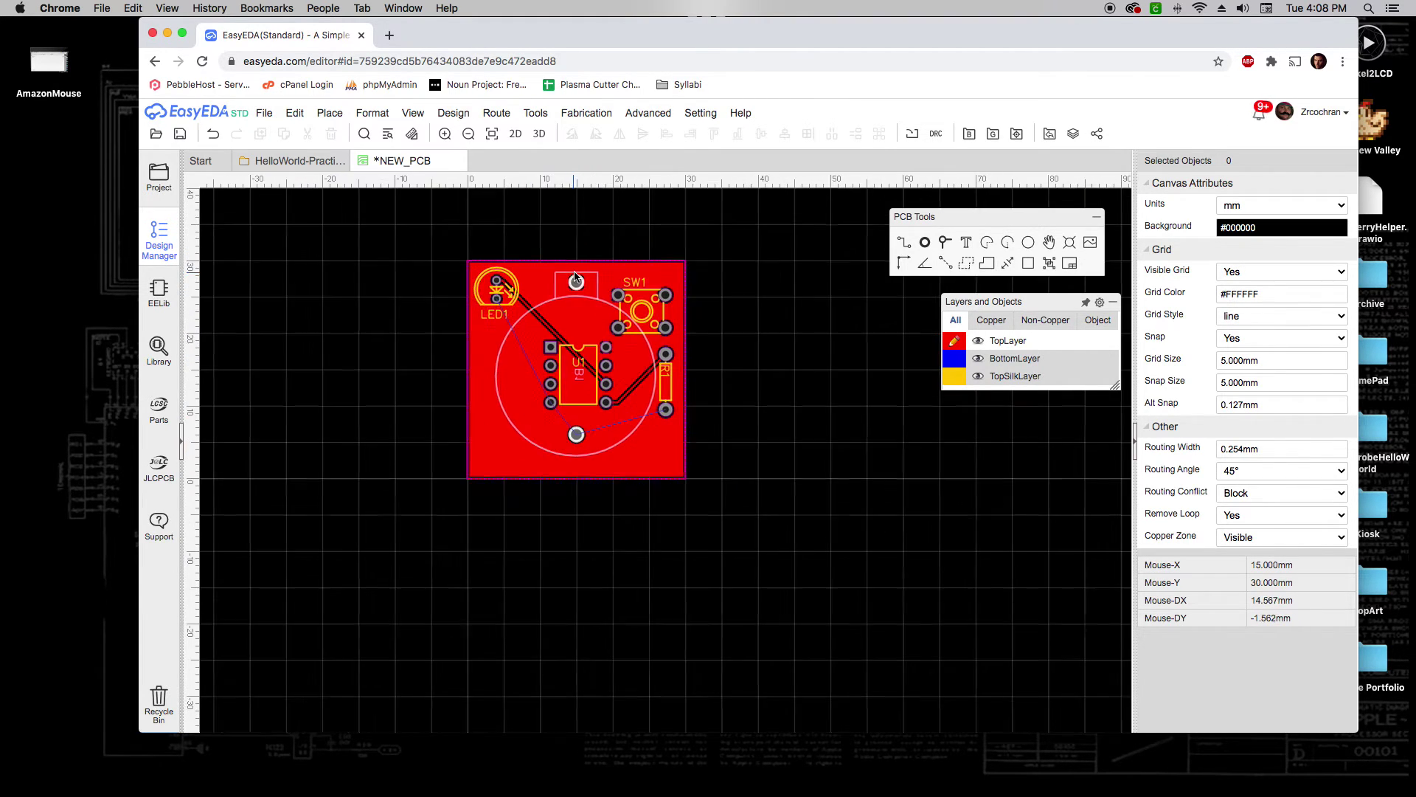
scroll(620, 310, "up", 10)
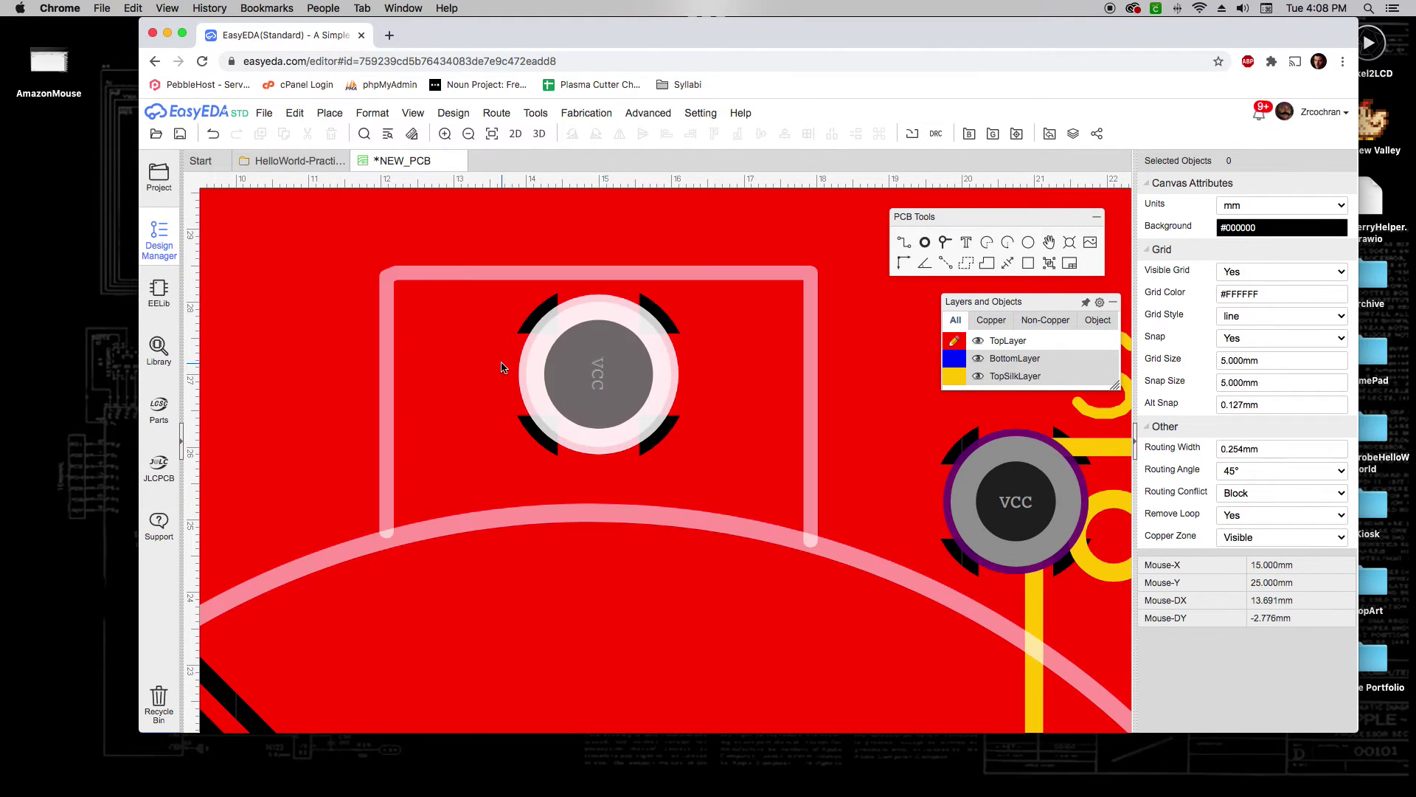
scroll(506, 370, "up", 1)
scroll(504, 366, "down", 2)
scroll(504, 367, "down", 2)
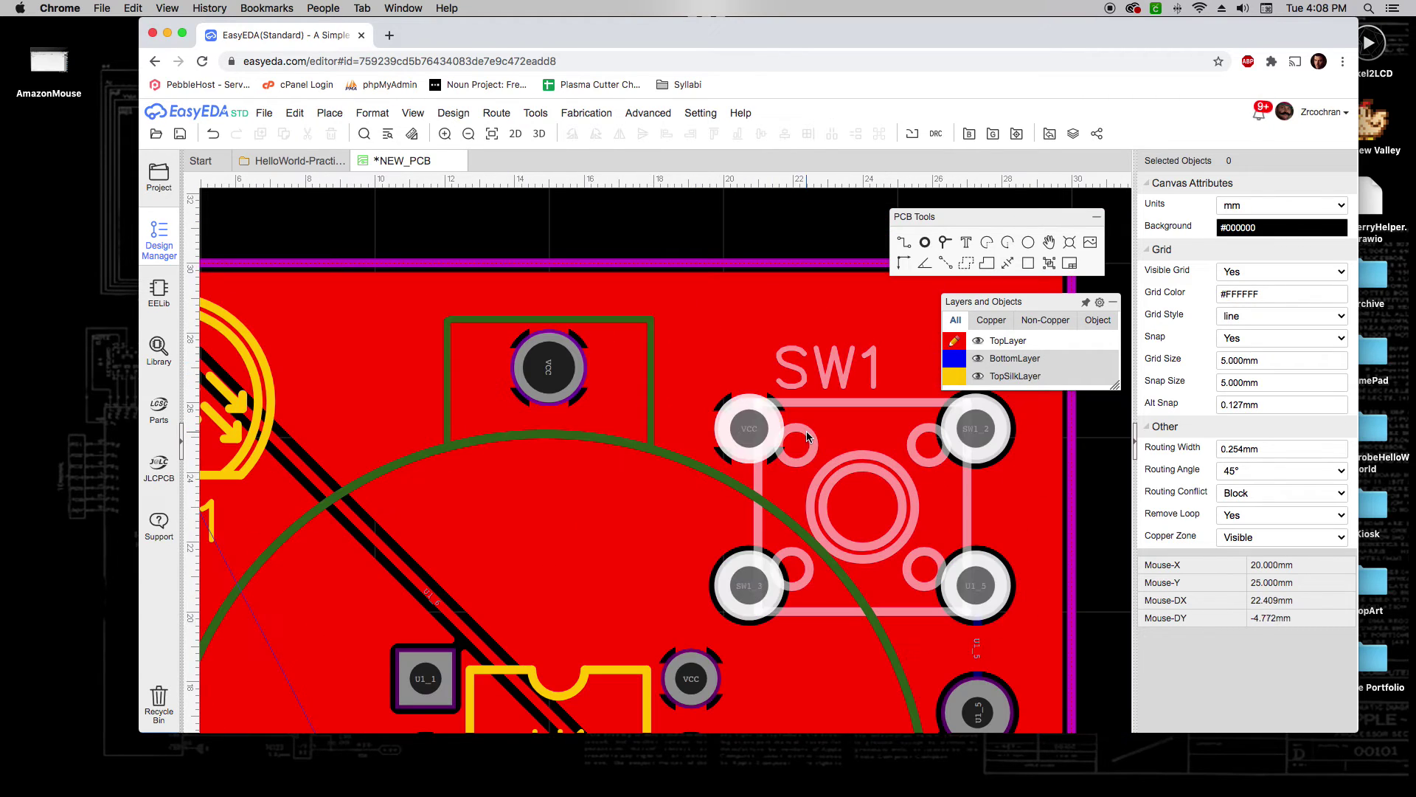
scroll(653, 441, "up", 2)
scroll(653, 442, "down", 2)
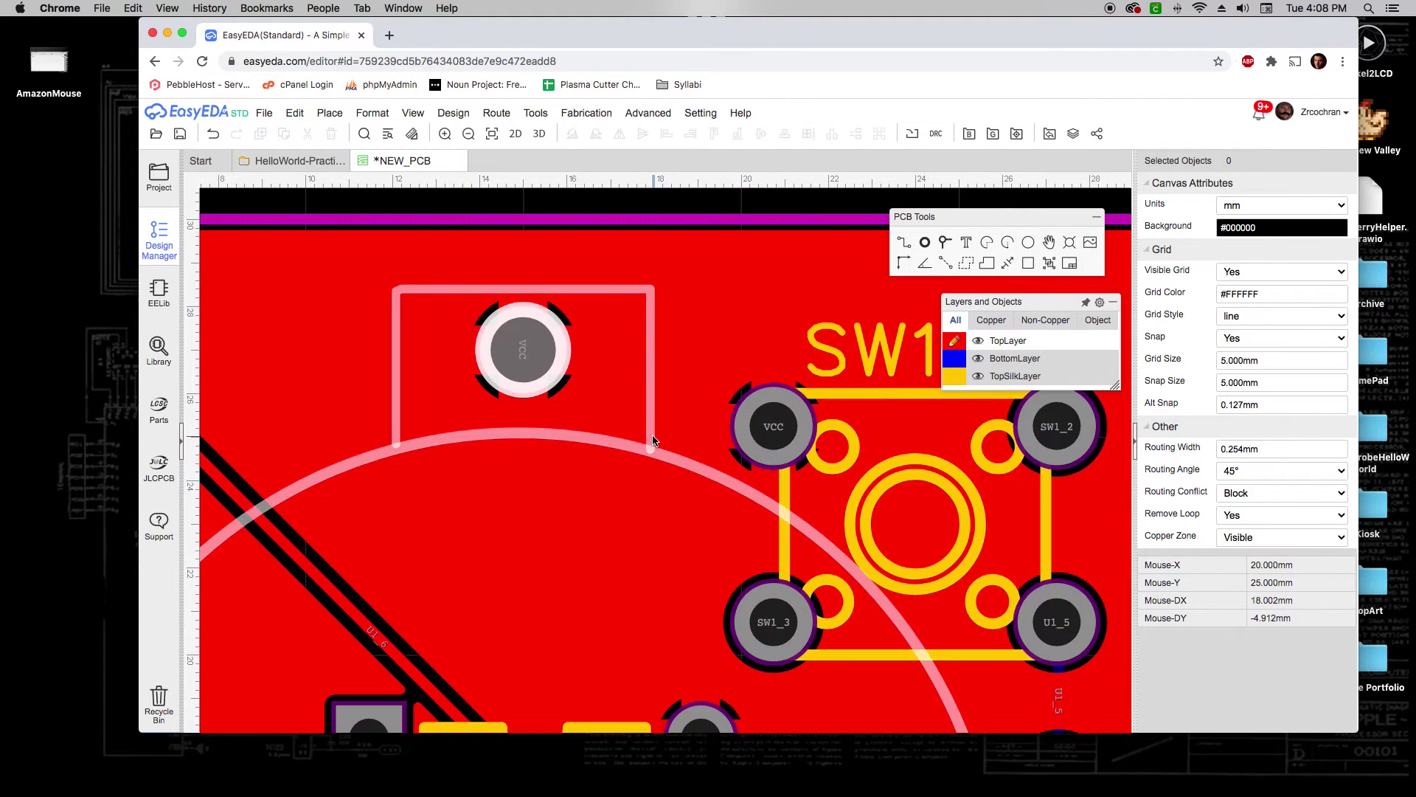
scroll(945, 609, "up", 3)
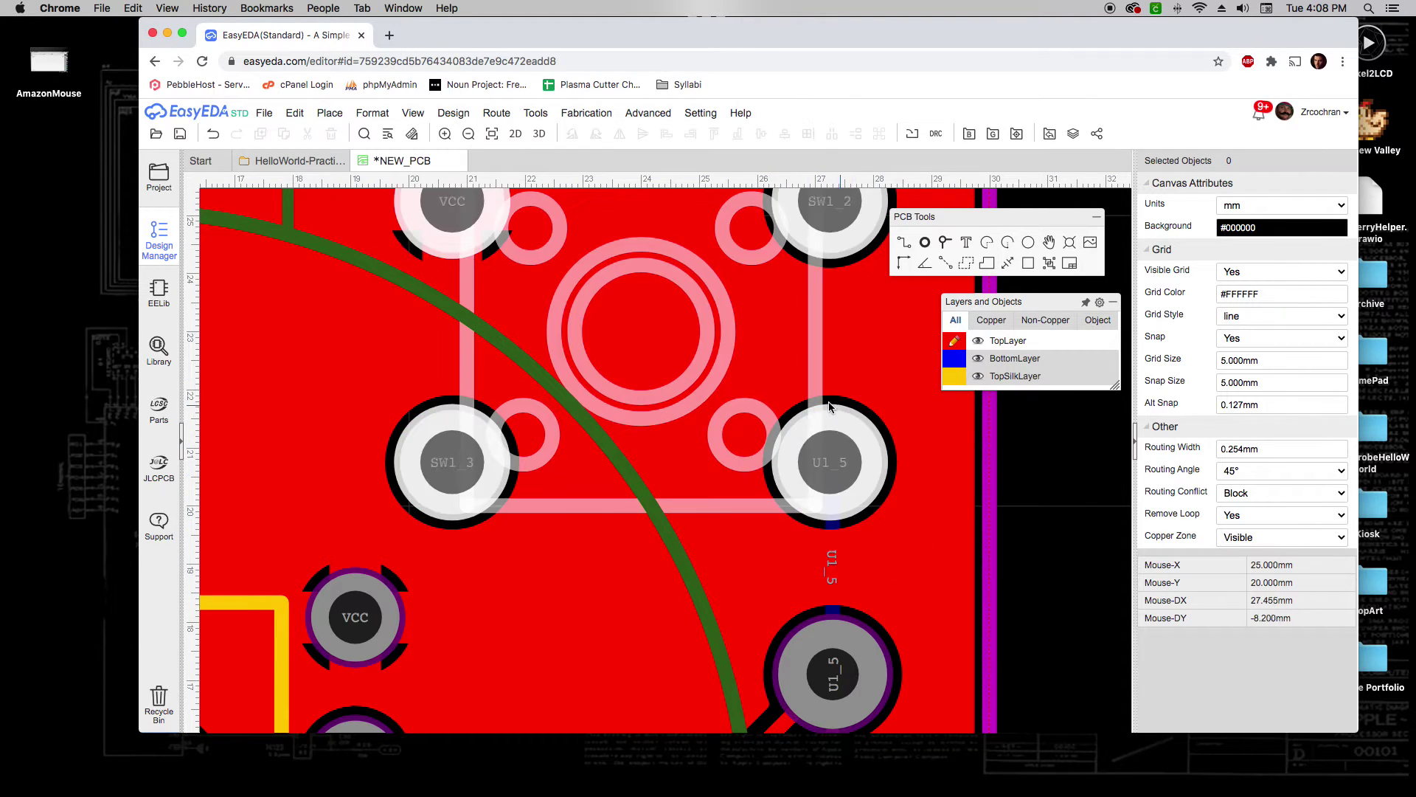
scroll(688, 573, "up", 2)
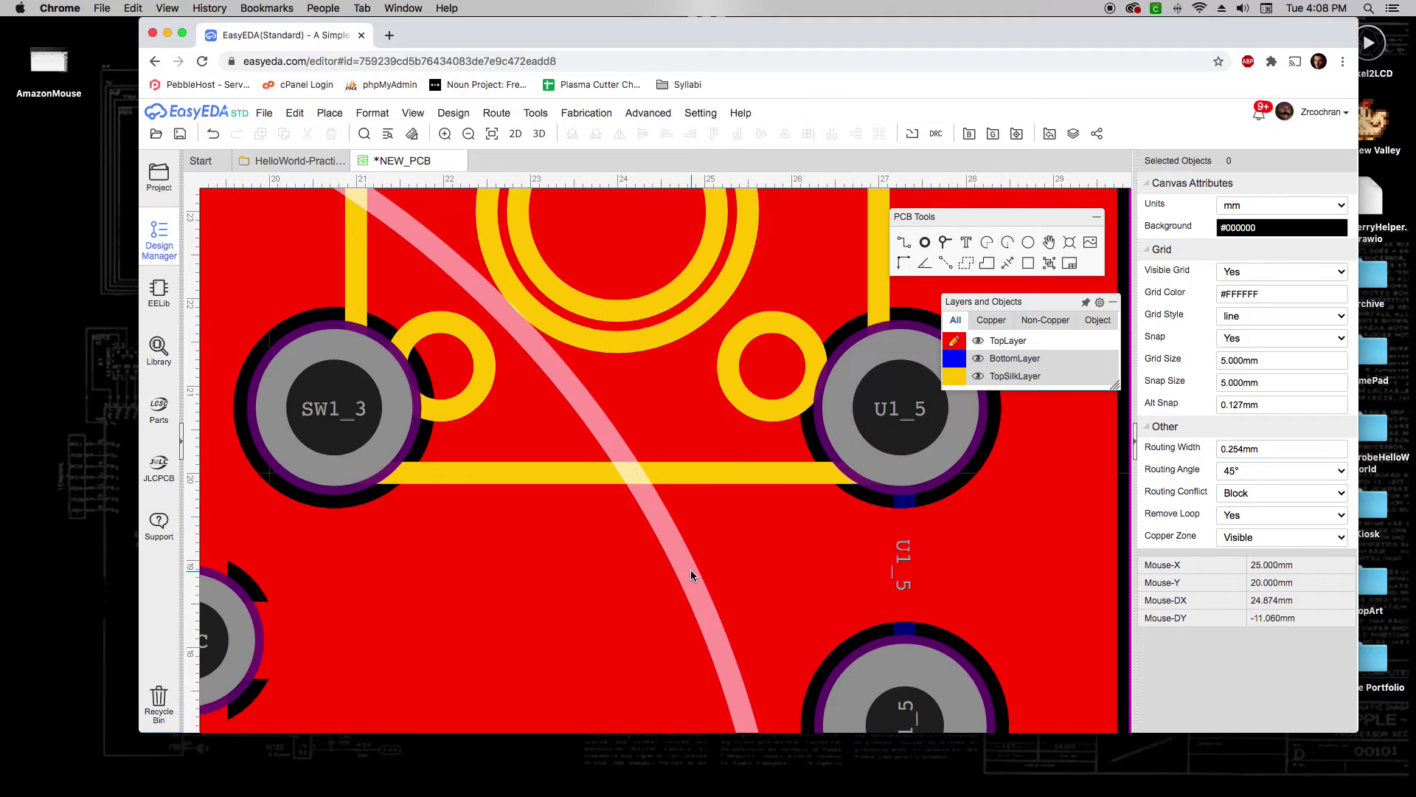
scroll(692, 569, "down", 6)
scroll(686, 699, "up", 5)
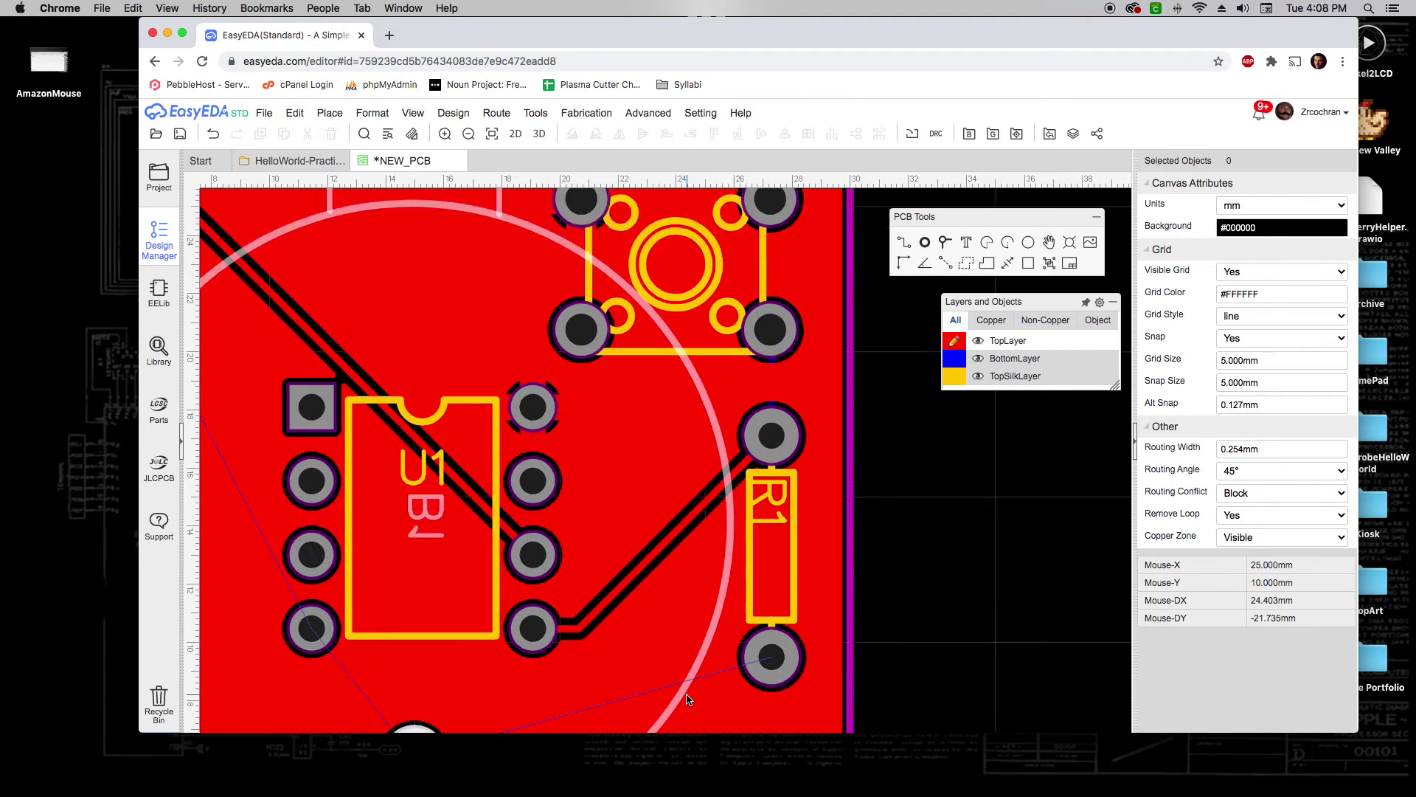
scroll(686, 699, "up", 1)
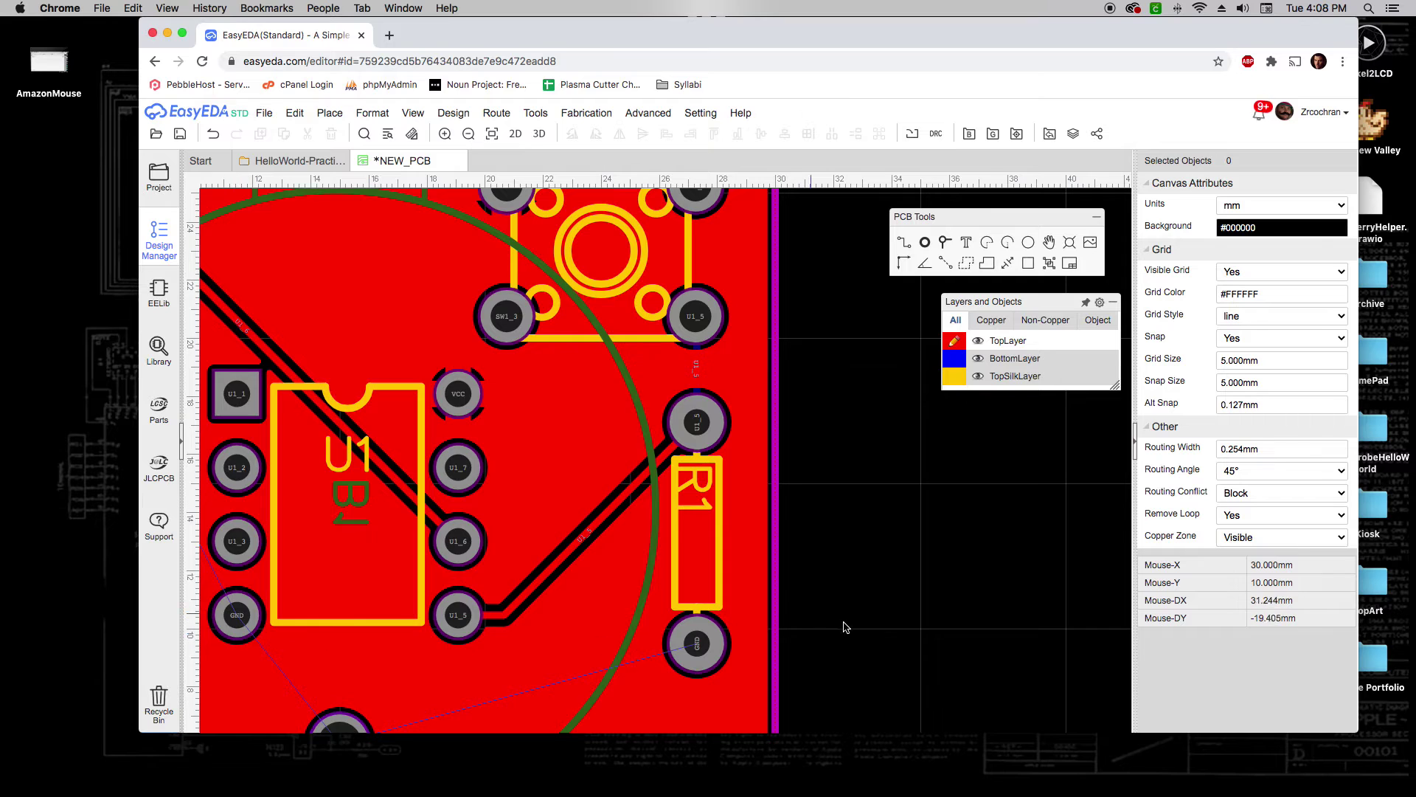
scroll(989, 564, "down", 1)
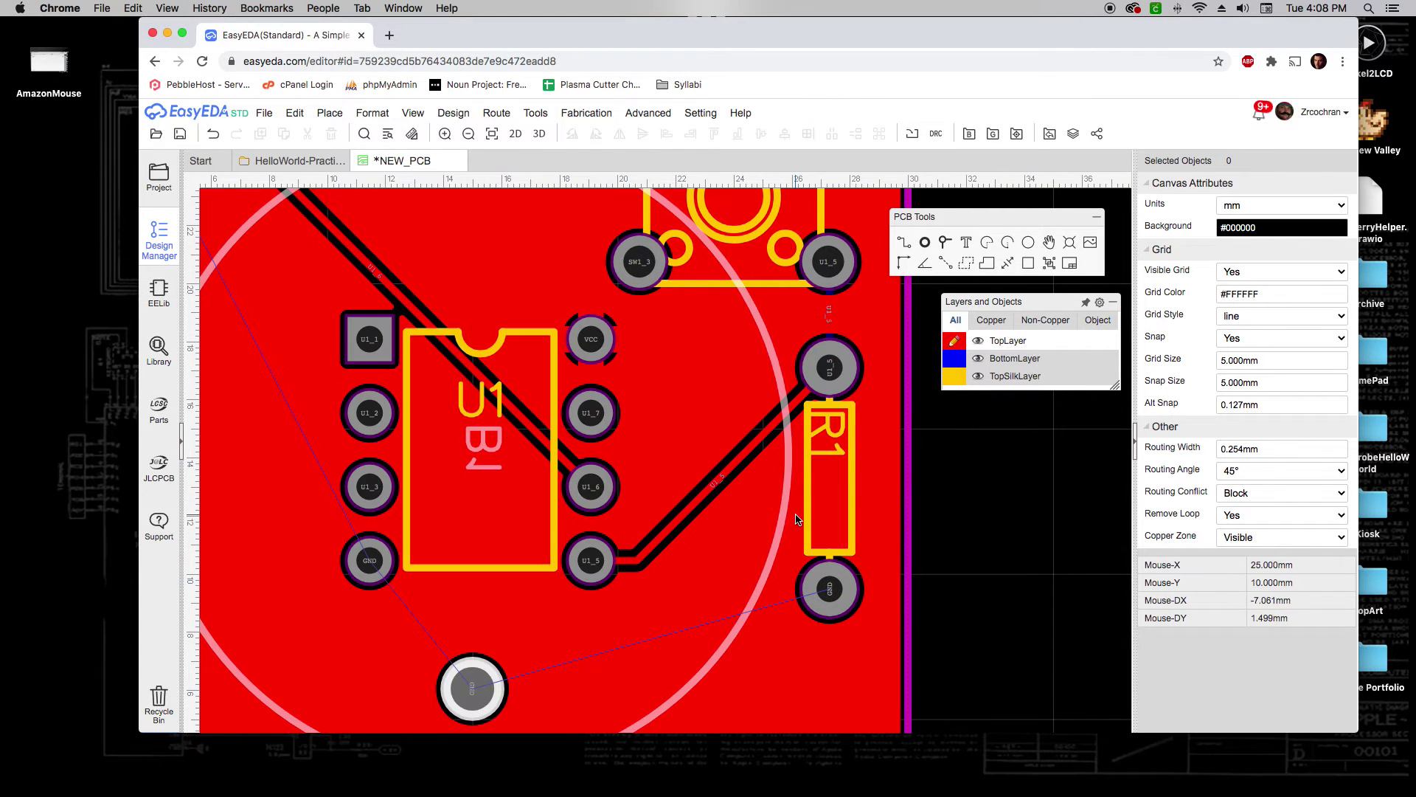
scroll(811, 526, "down", 5)
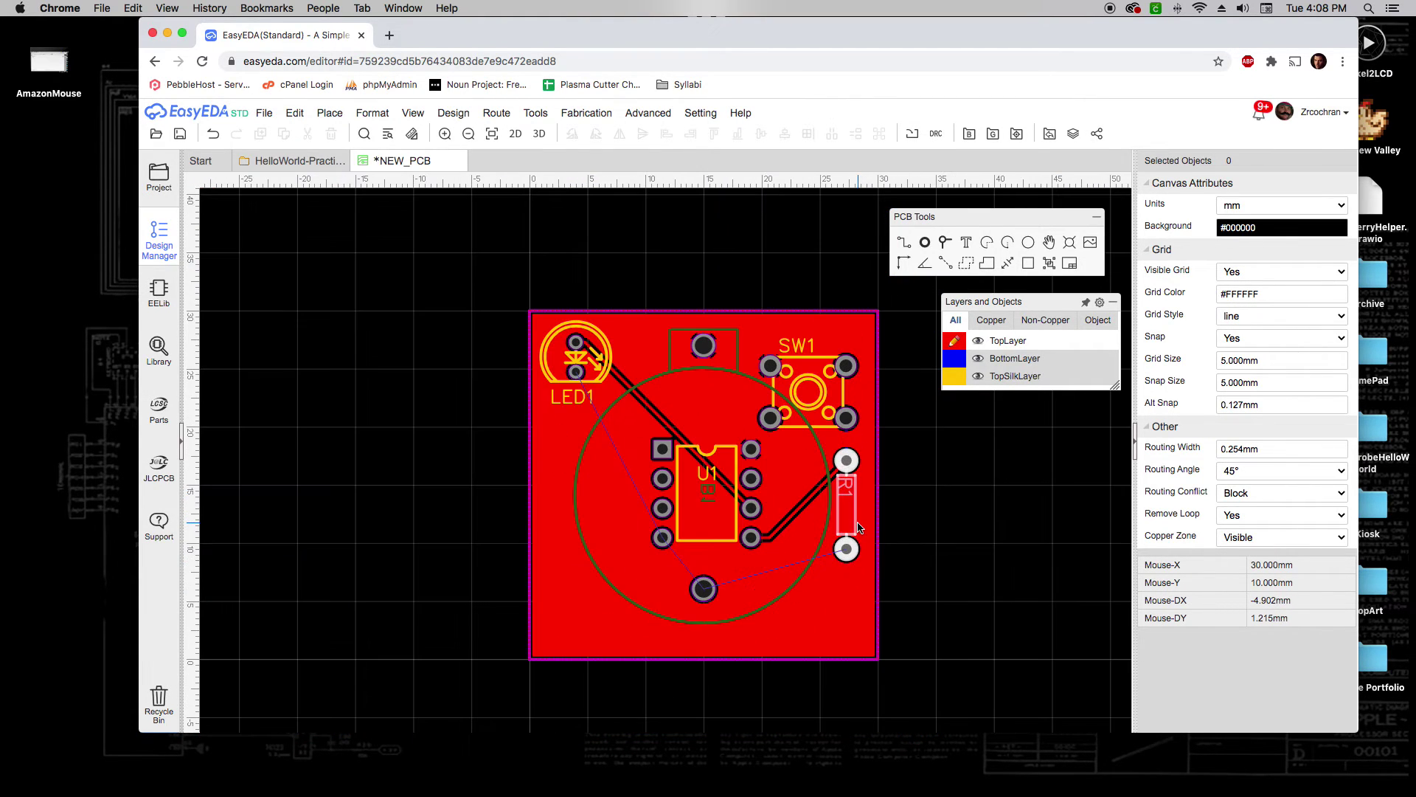
right_click_drag(897, 510, 850, 506)
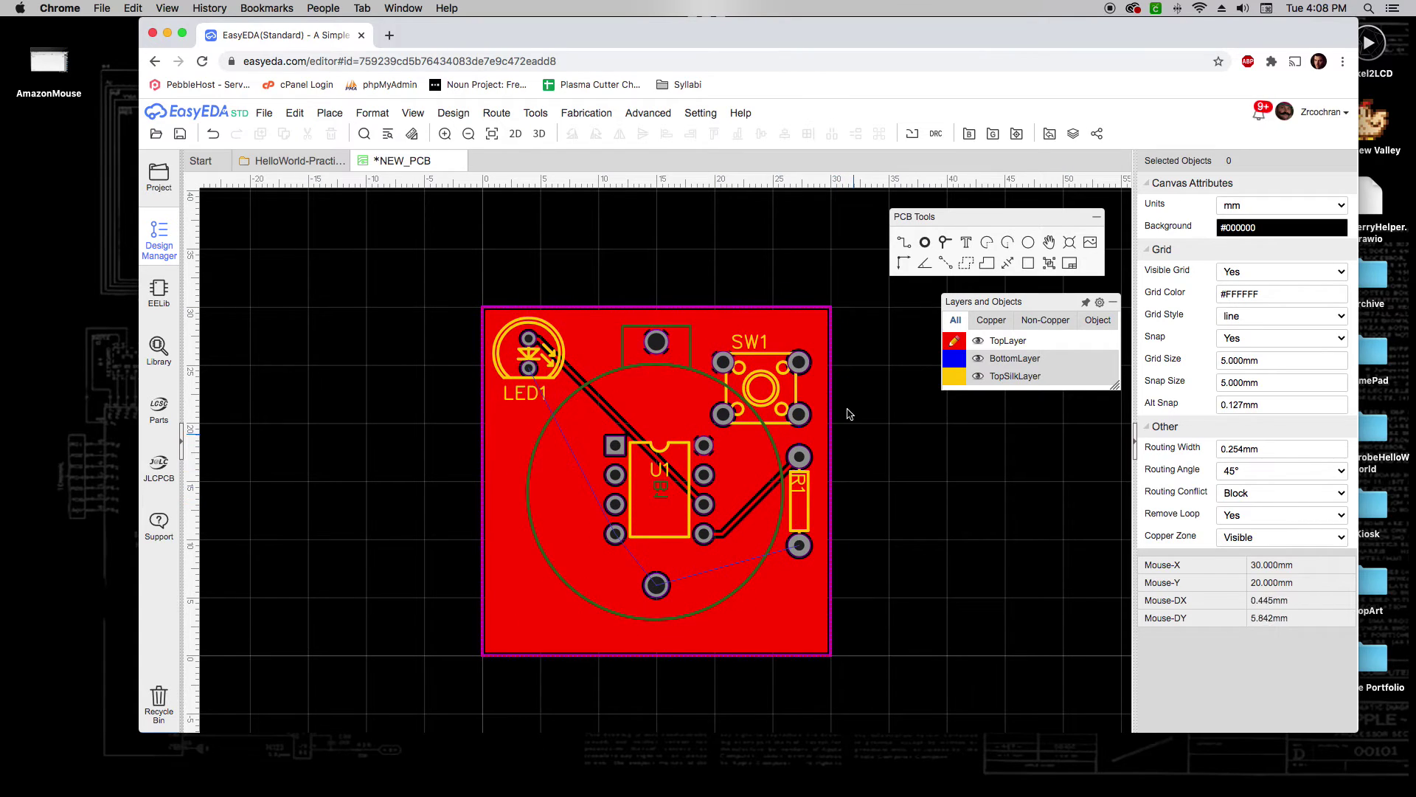
Add a BottomLayer copper area on the GND net, traced through the four corners of the board outline.
left_click(955, 361)
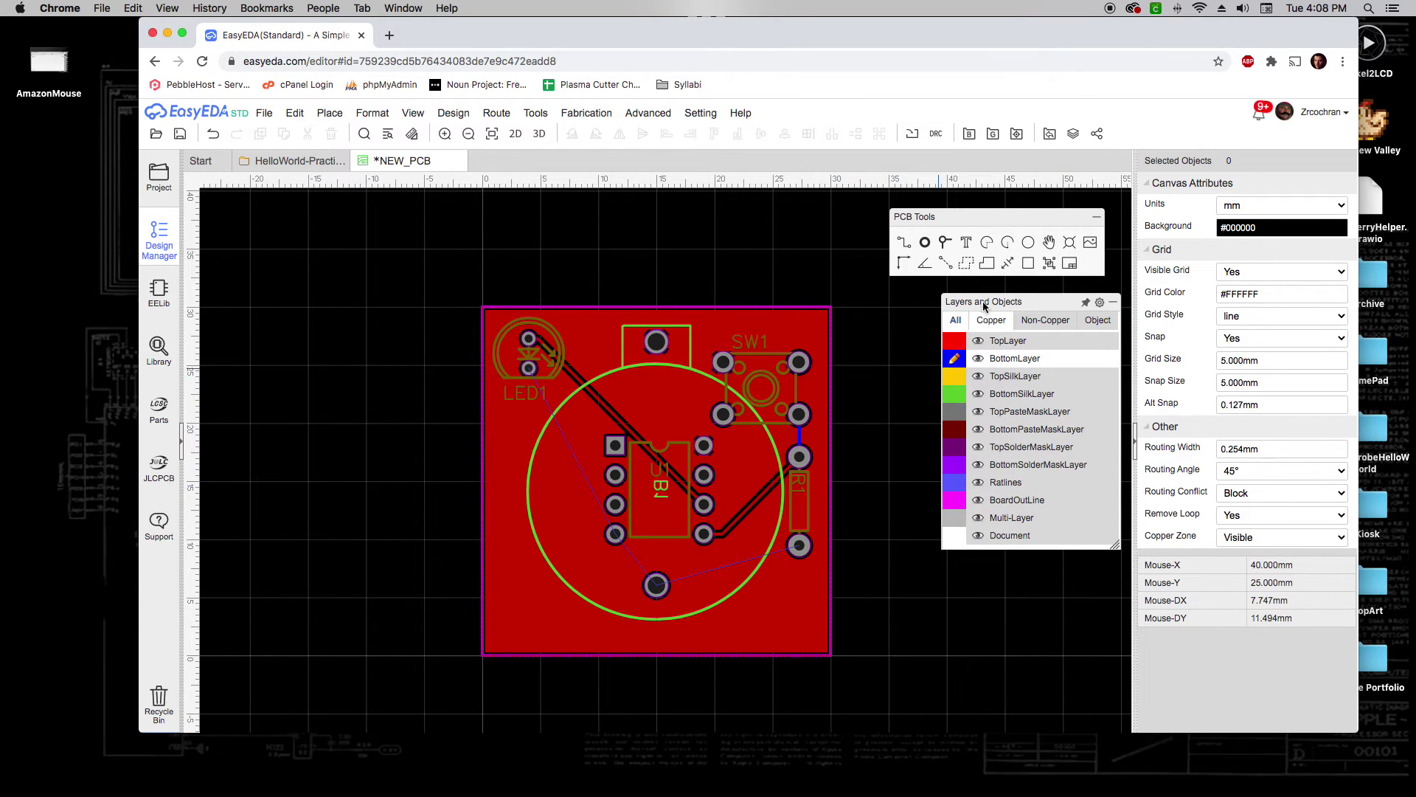
left_click(968, 265)
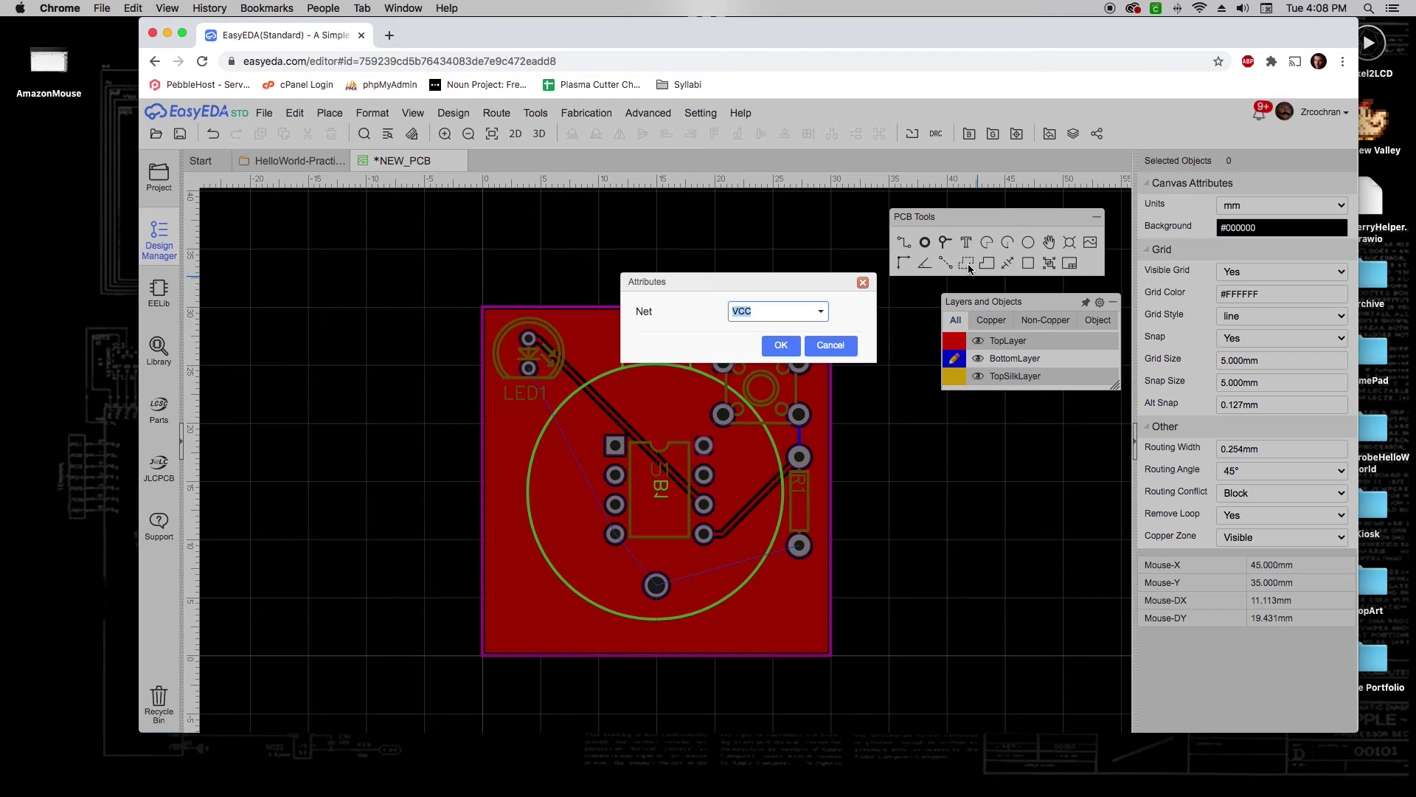
left_click(821, 315)
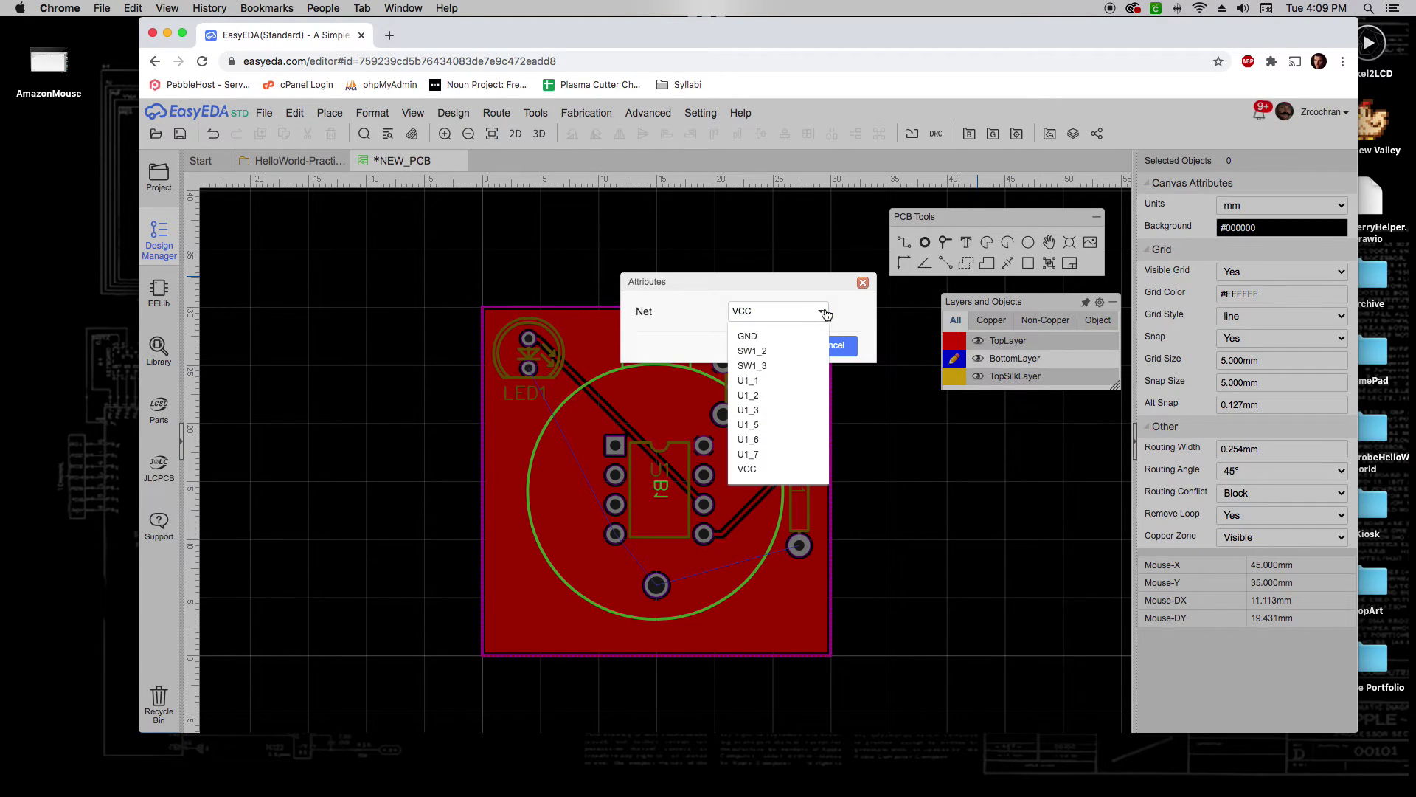
left_click(776, 333)
left_click(782, 347)
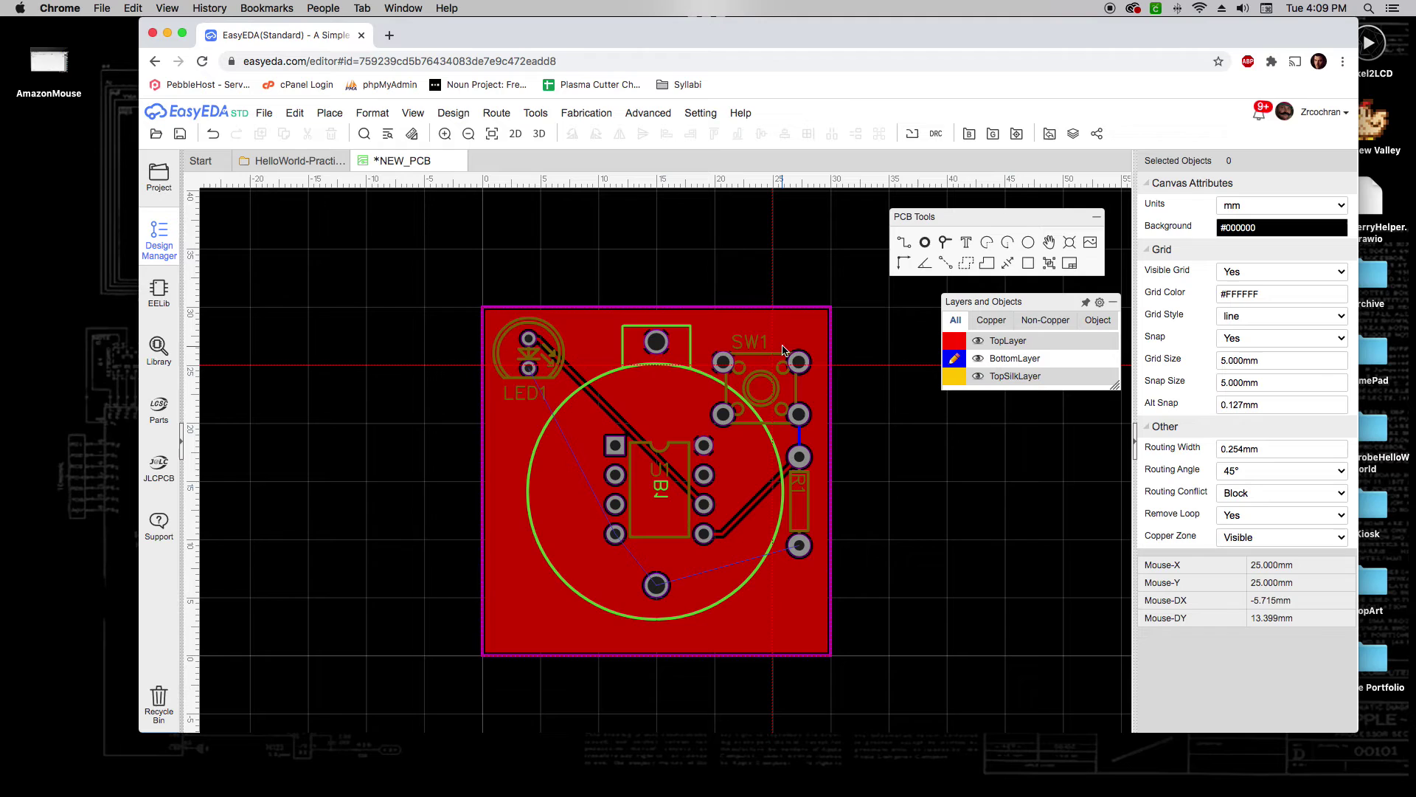
left_click(482, 309)
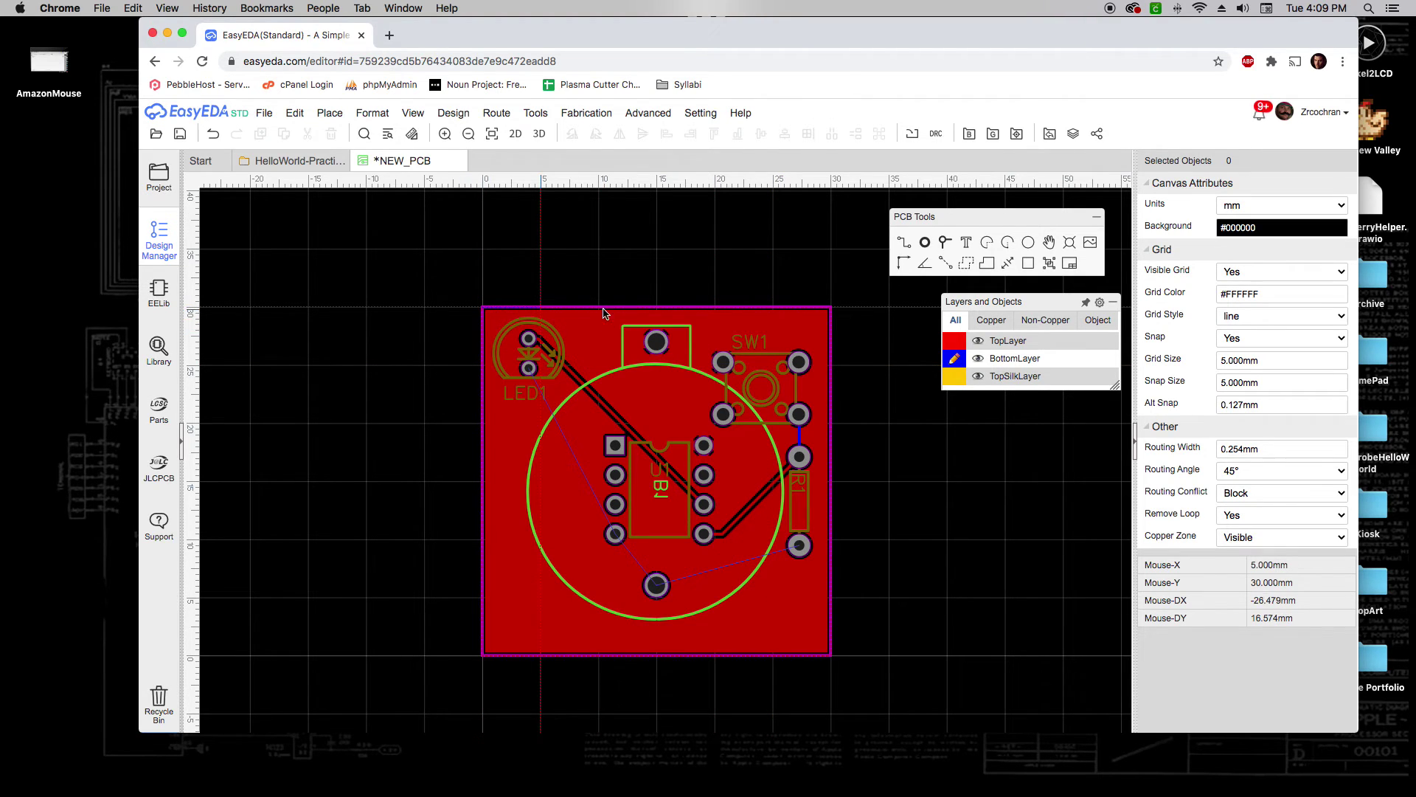
left_click(831, 310)
left_click(835, 653)
left_click(482, 653)
left_click(482, 309)
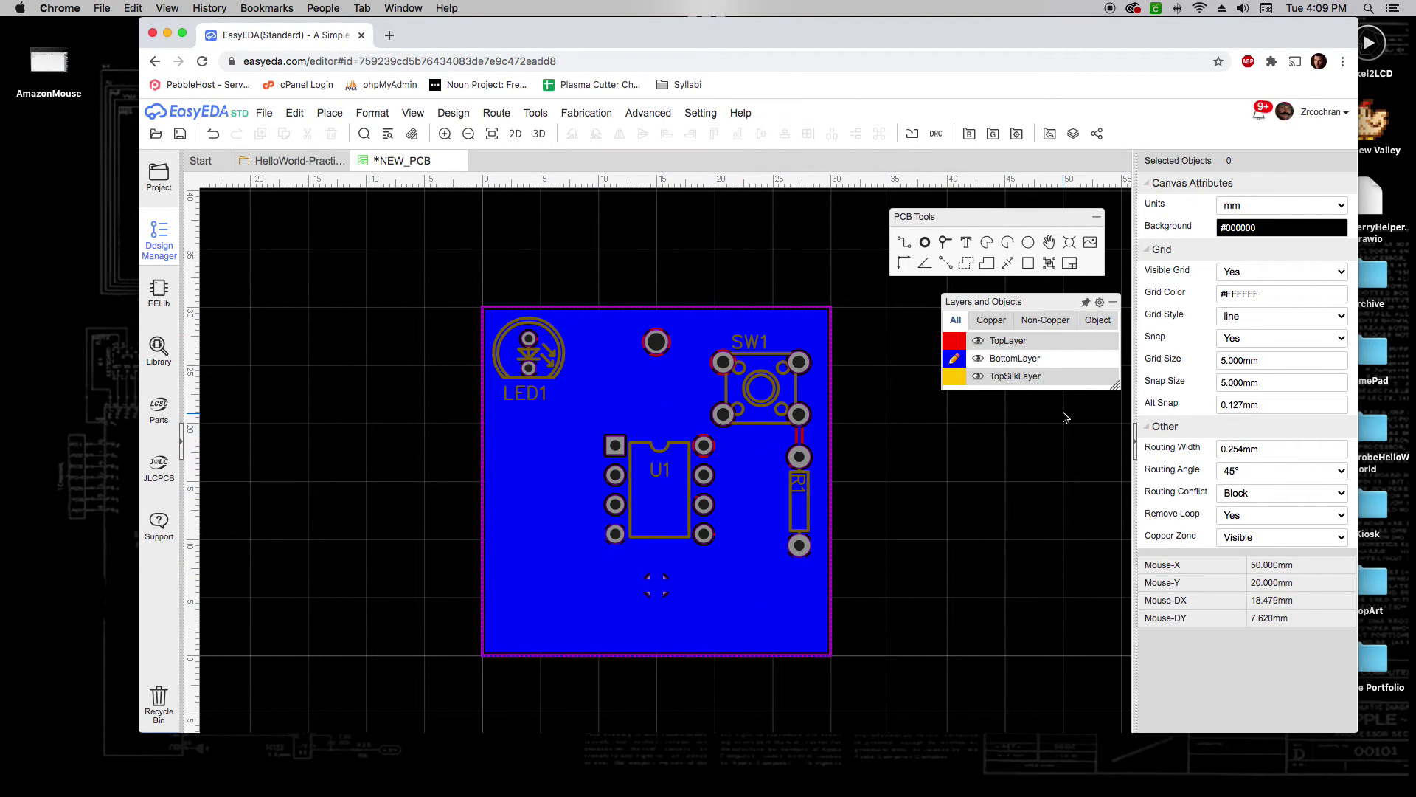
Make TopLayer the active layer again and save the PCB.
scroll(706, 573, "down", 2)
scroll(707, 573, "up", 5)
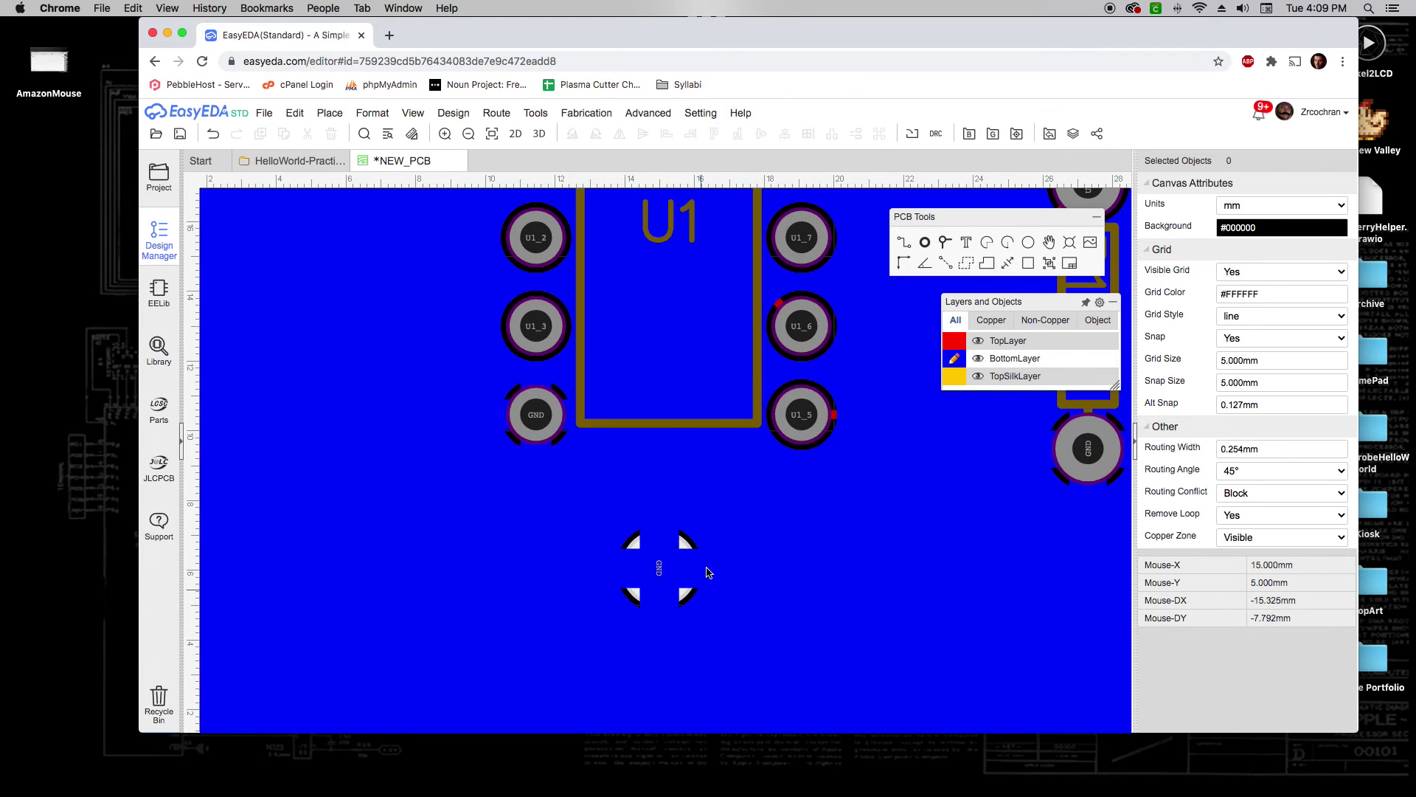
scroll(596, 473, "down", 2)
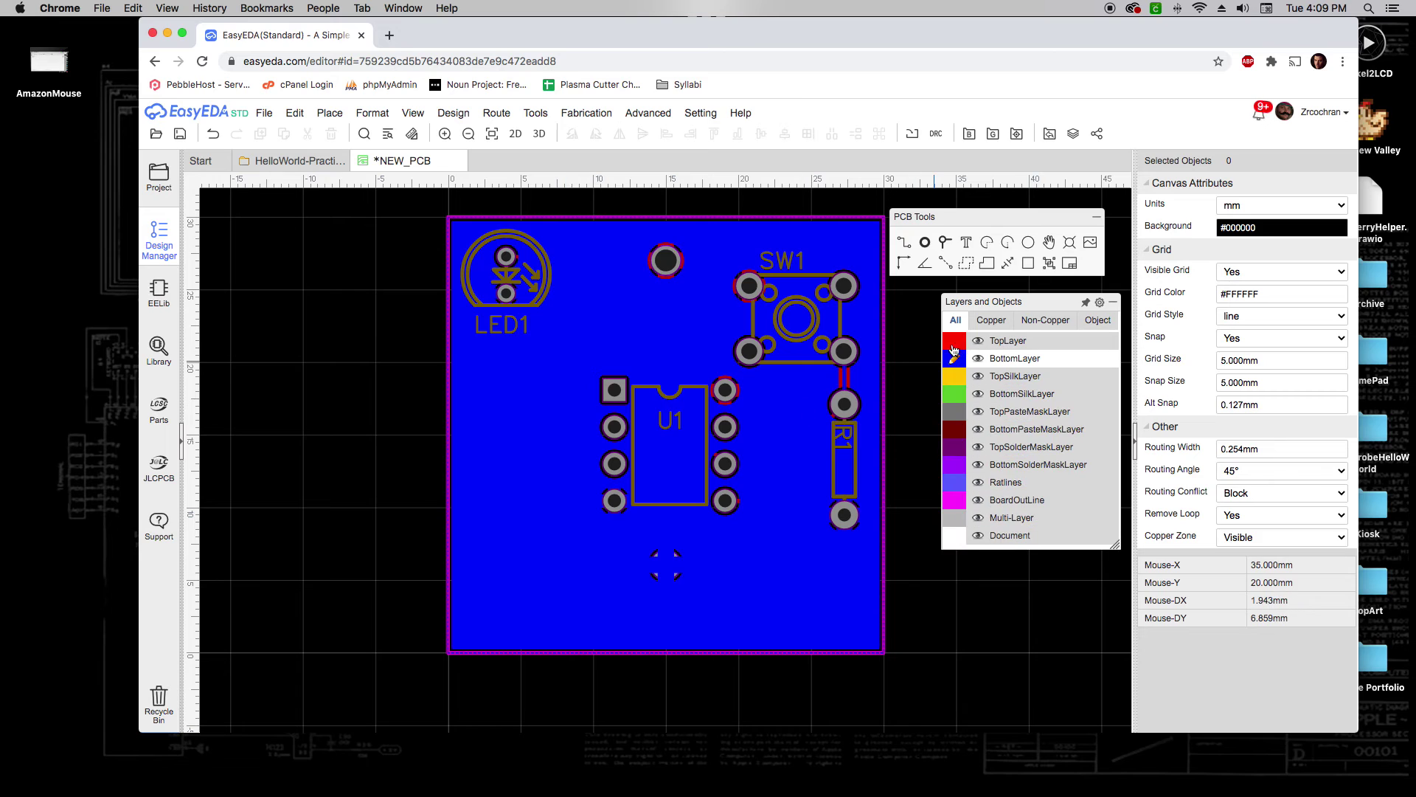
left_click(953, 343)
right_click_drag(340, 296, 322, 322)
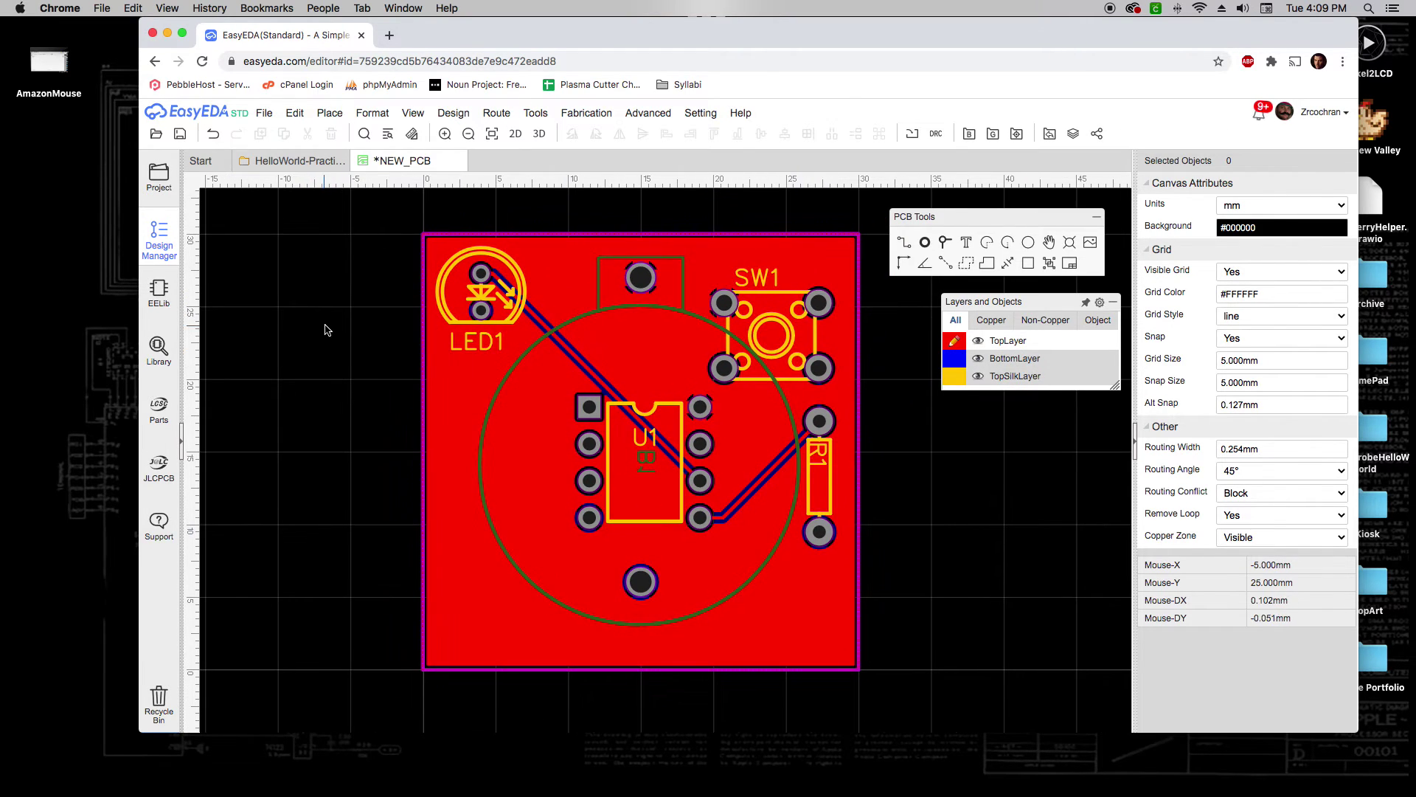
key("ctrl+s")
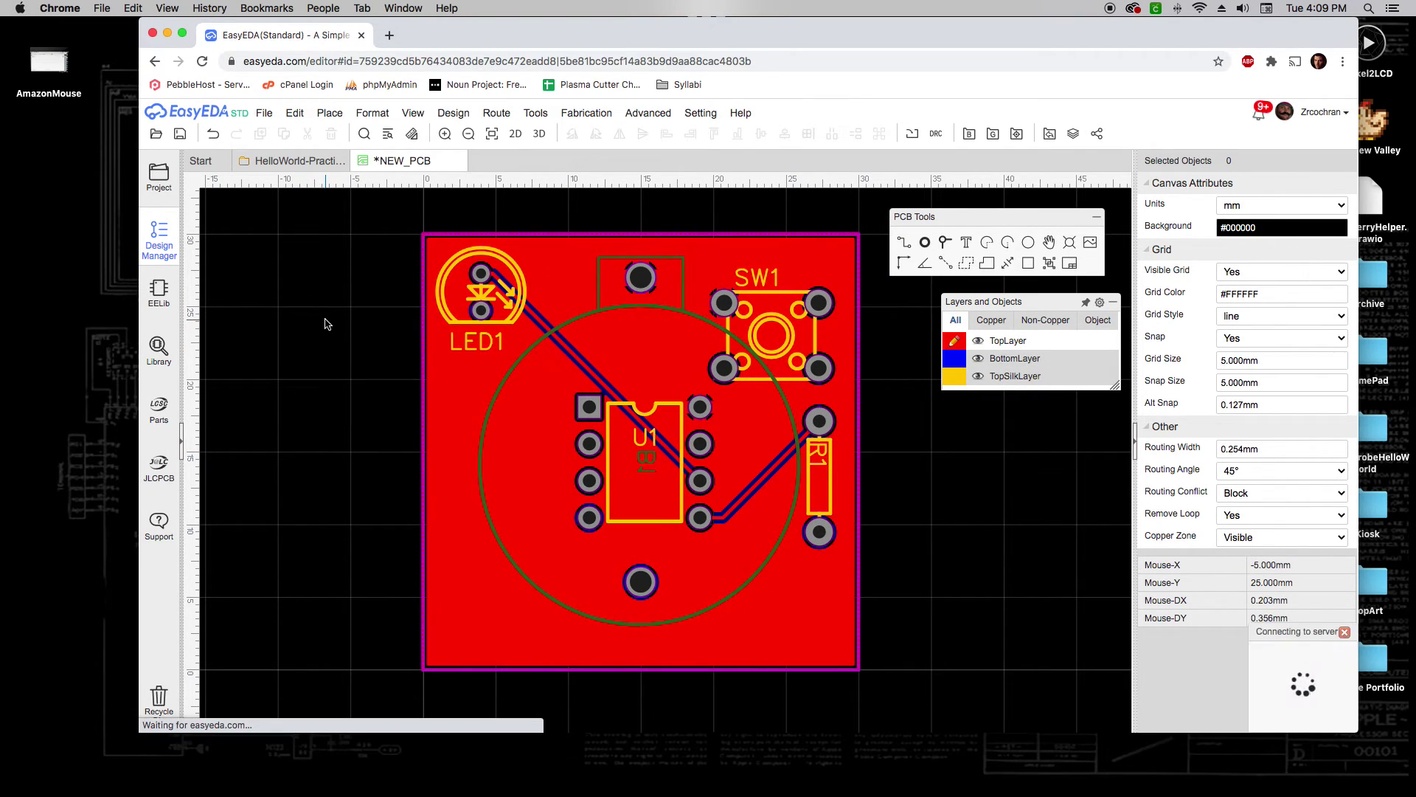
Review the routing status of all nets in the Design Manager, then collapse the net list.
left_click(182, 443)
left_click(250, 228)
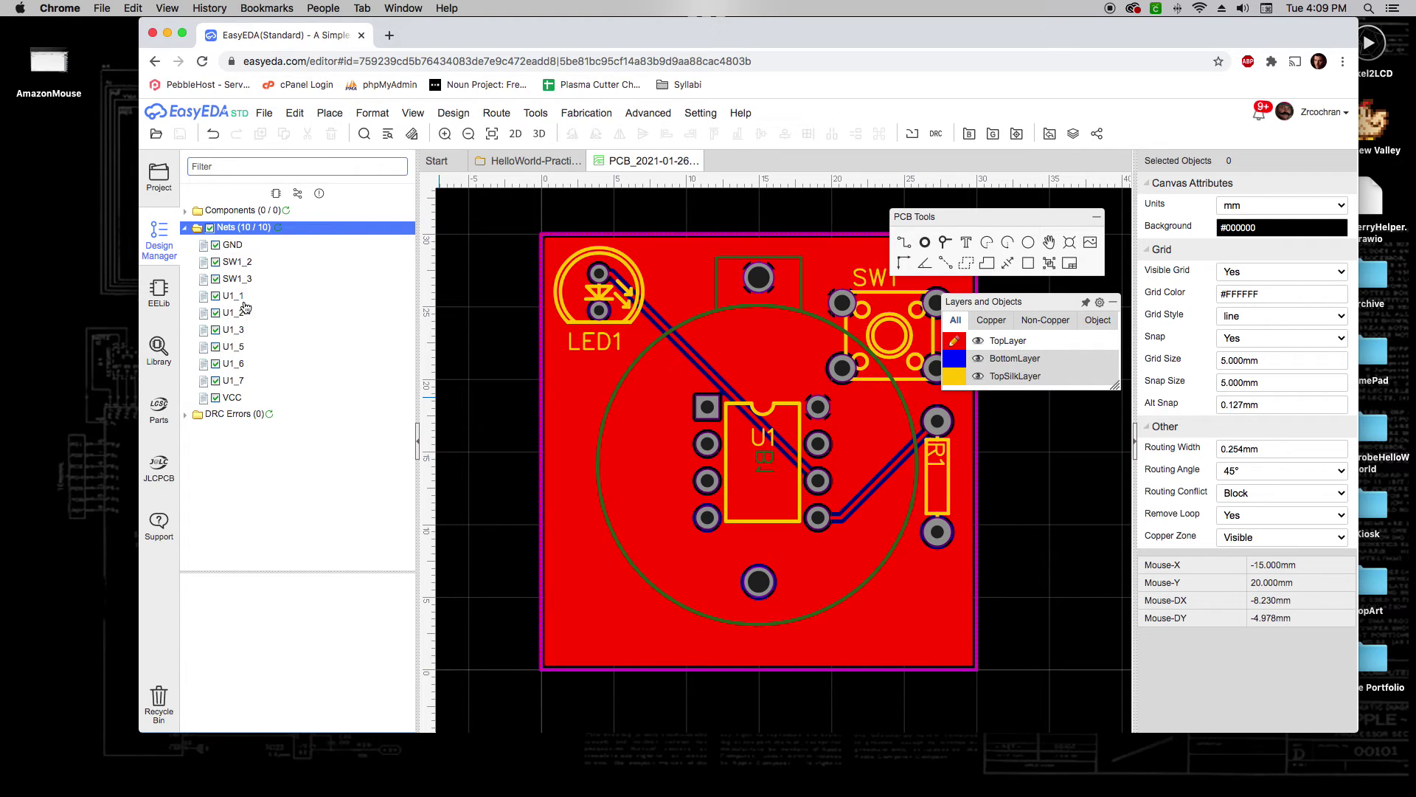
left_click(185, 228)
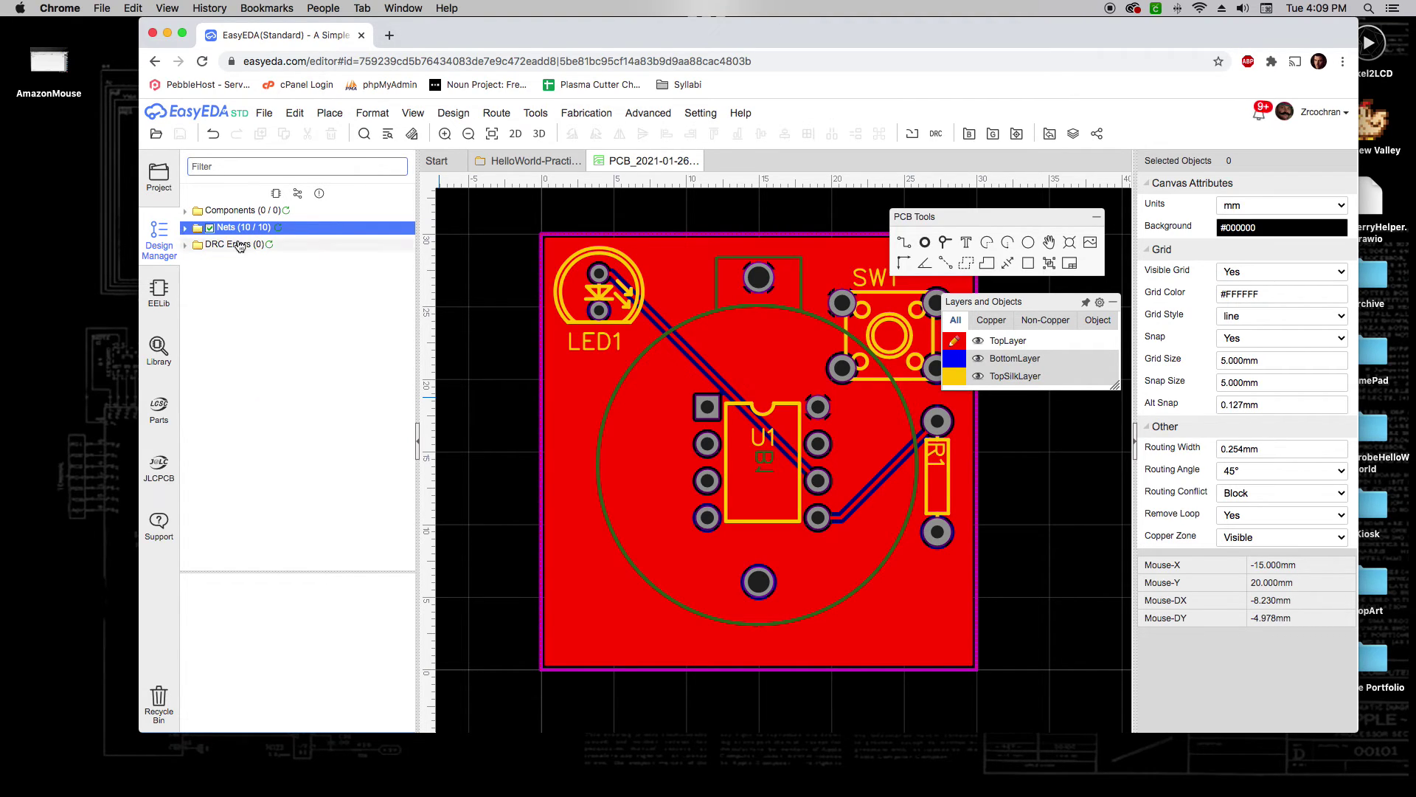
Recheck the nets and DRC errors in the Design Manager, then hide its list to widen the canvas.
left_click(280, 229)
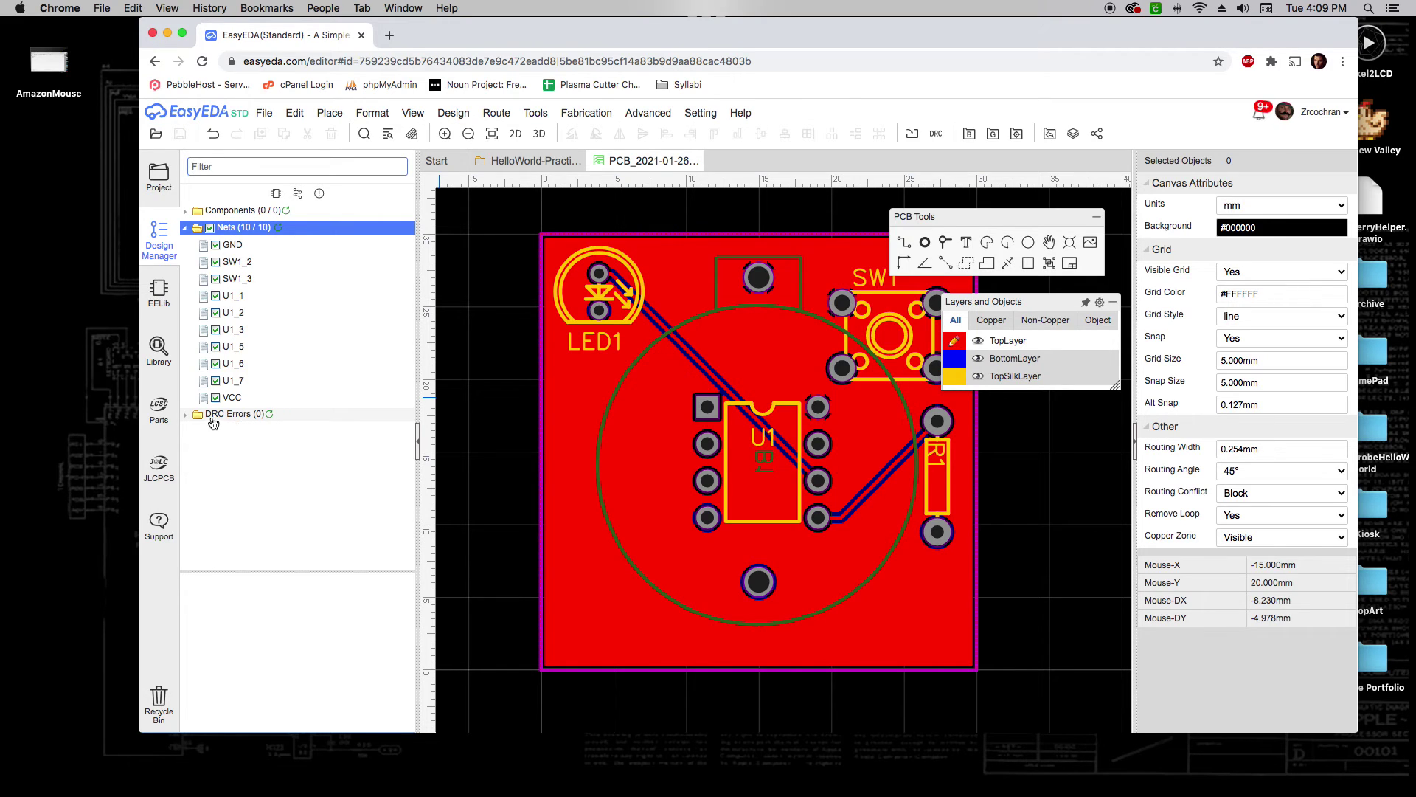
left_click(269, 415)
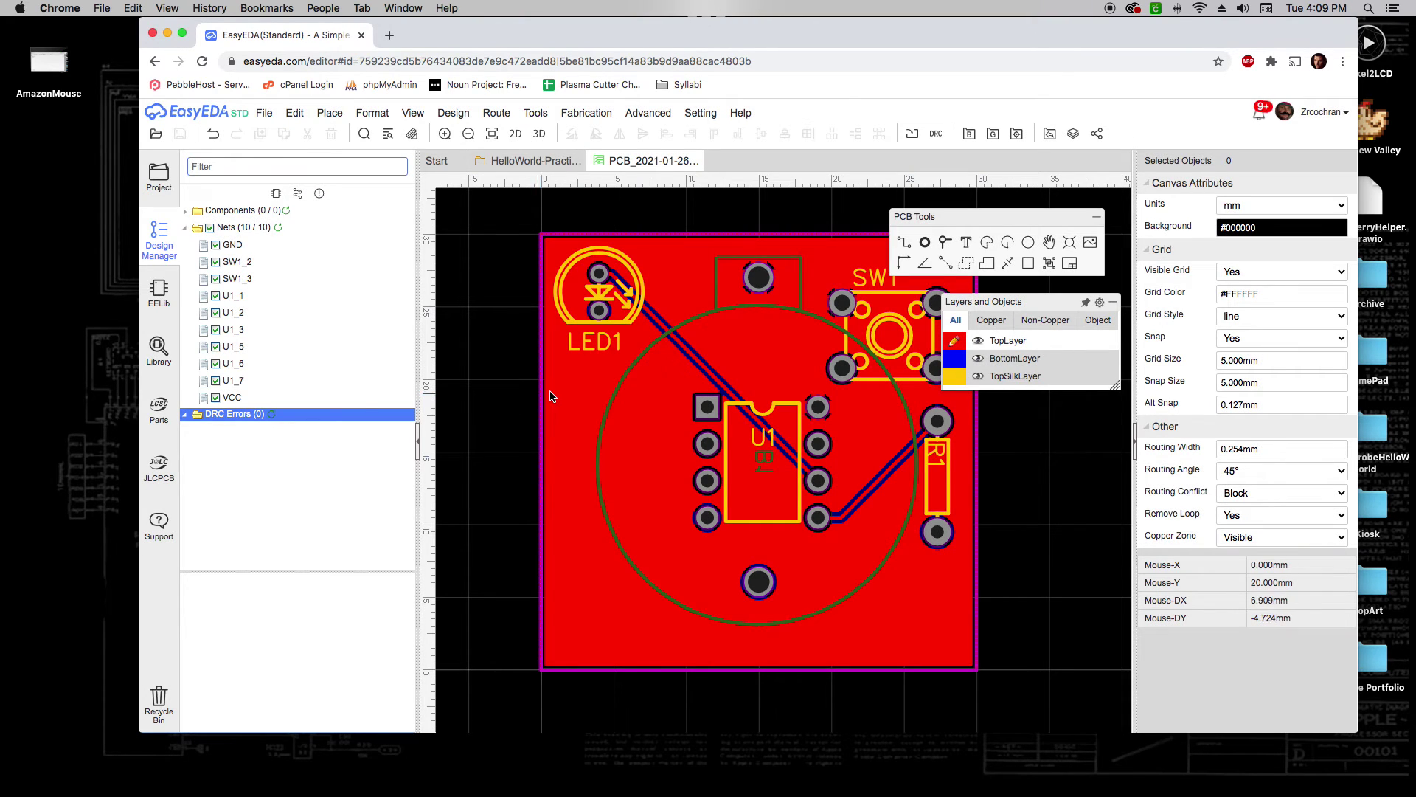
left_click(259, 416)
left_click(417, 435)
right_click_drag(371, 385, 341, 385)
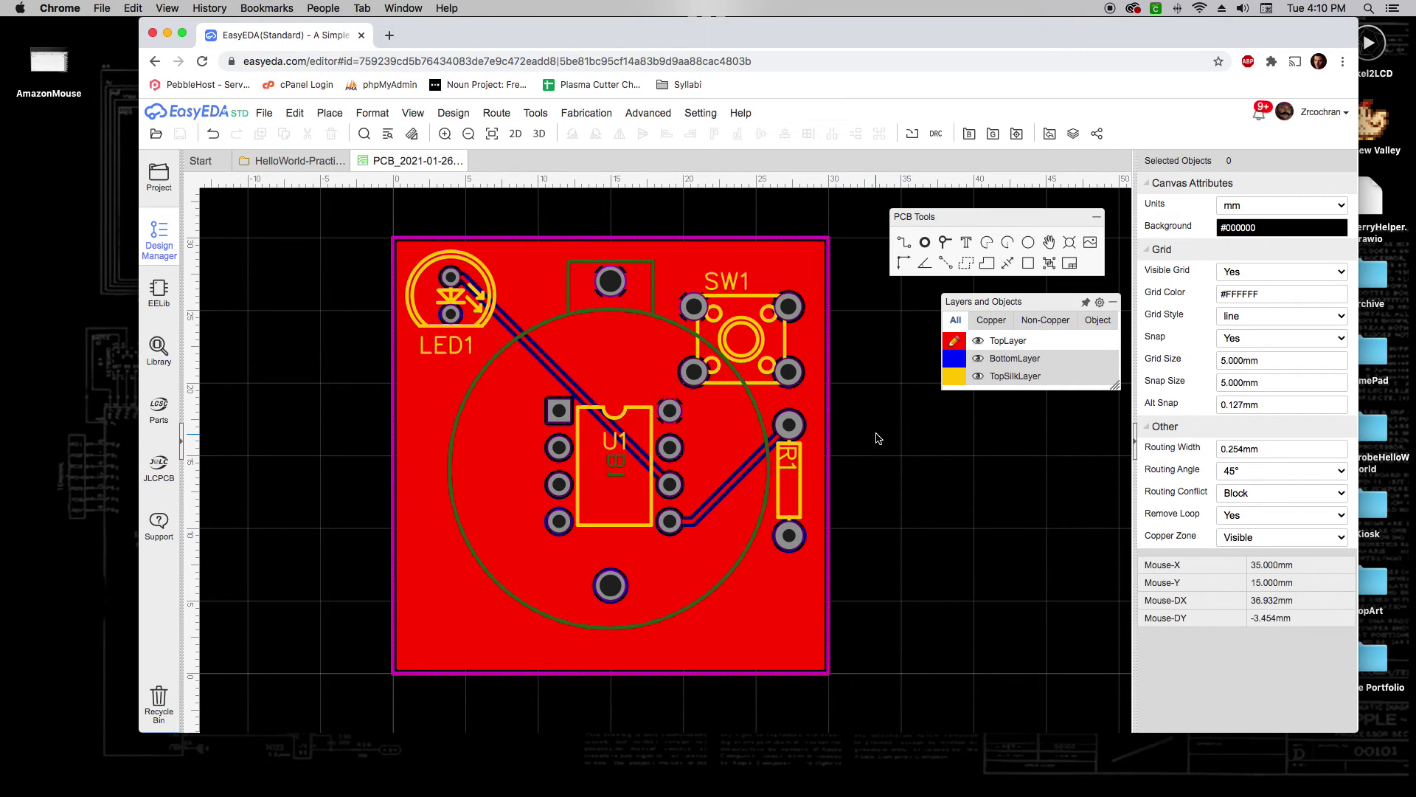
Show the board in the 2D photo view with the grid hidden and a white #FFFFFF background.
left_click(516, 134)
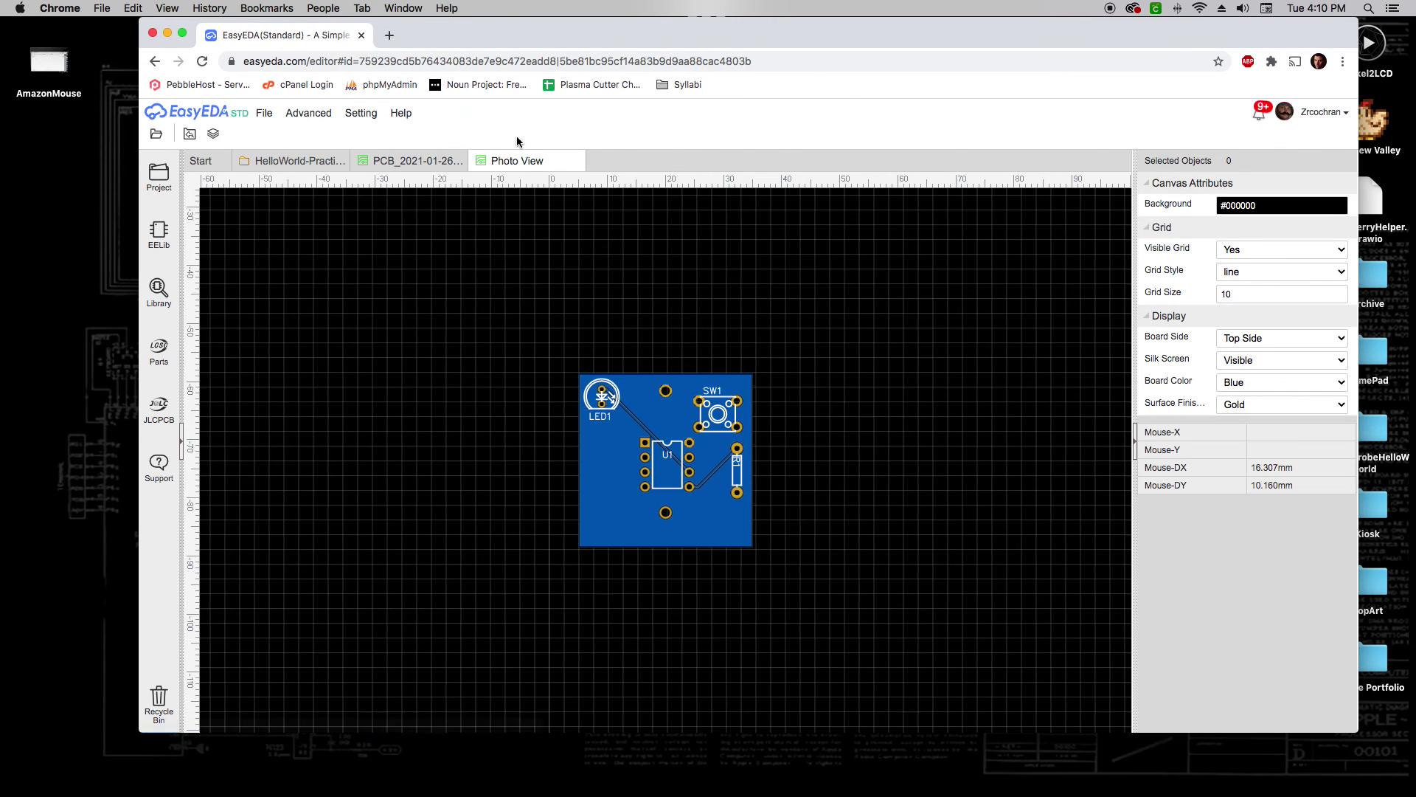
left_click(1341, 252)
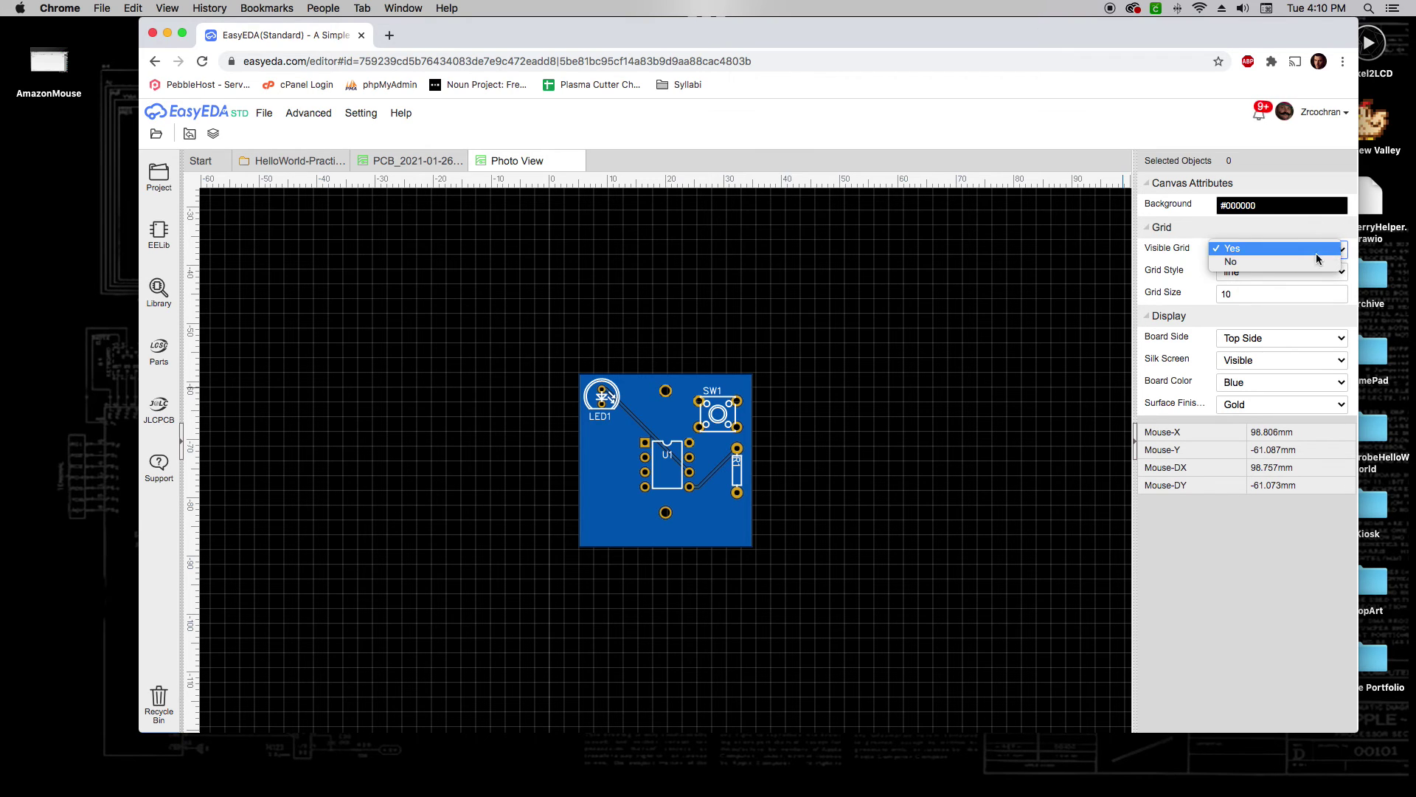
left_click(1263, 262)
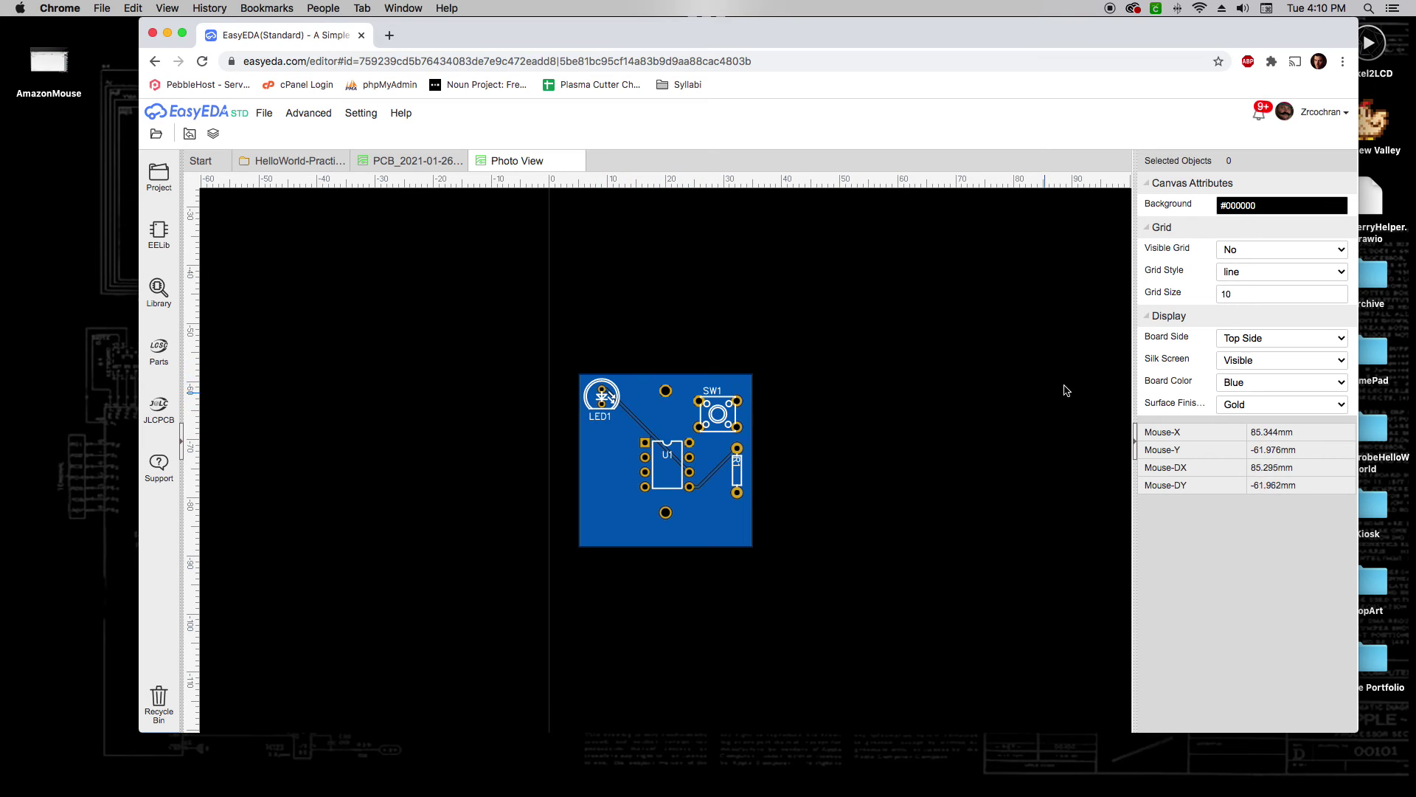
left_click(1267, 207)
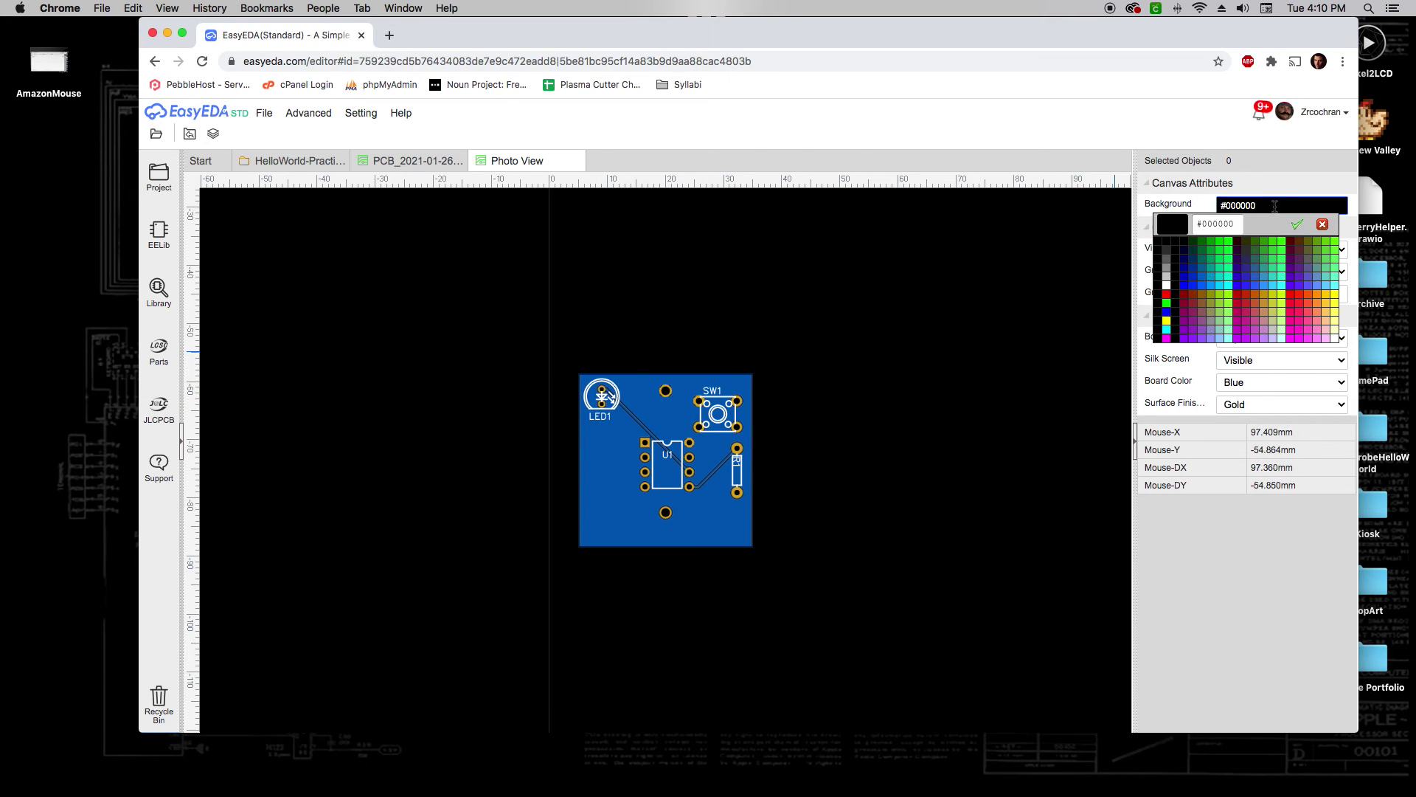
left_click(1169, 290)
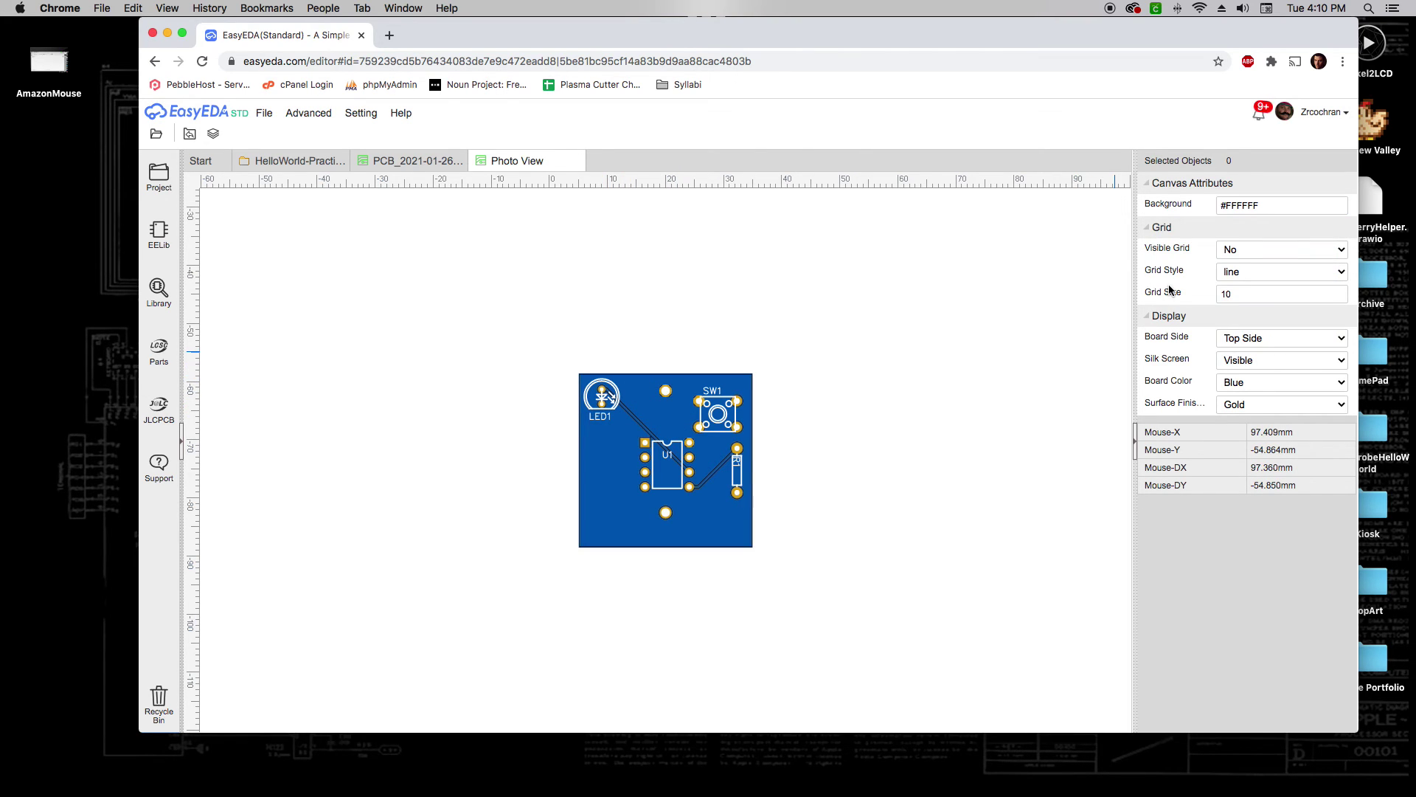
left_click(1273, 207)
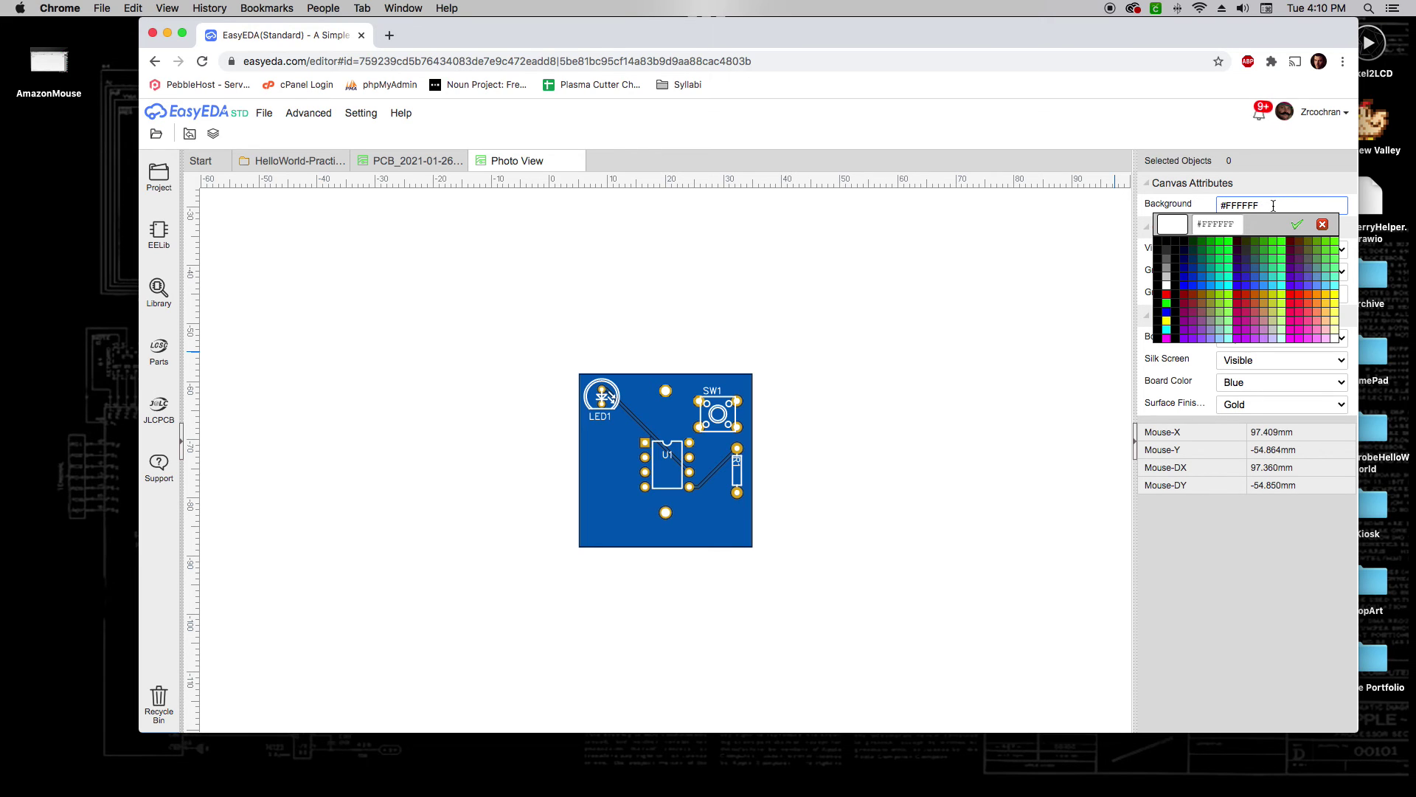
left_click(932, 301)
Export the top side photo view as SVG source and download the file.
left_click(265, 118)
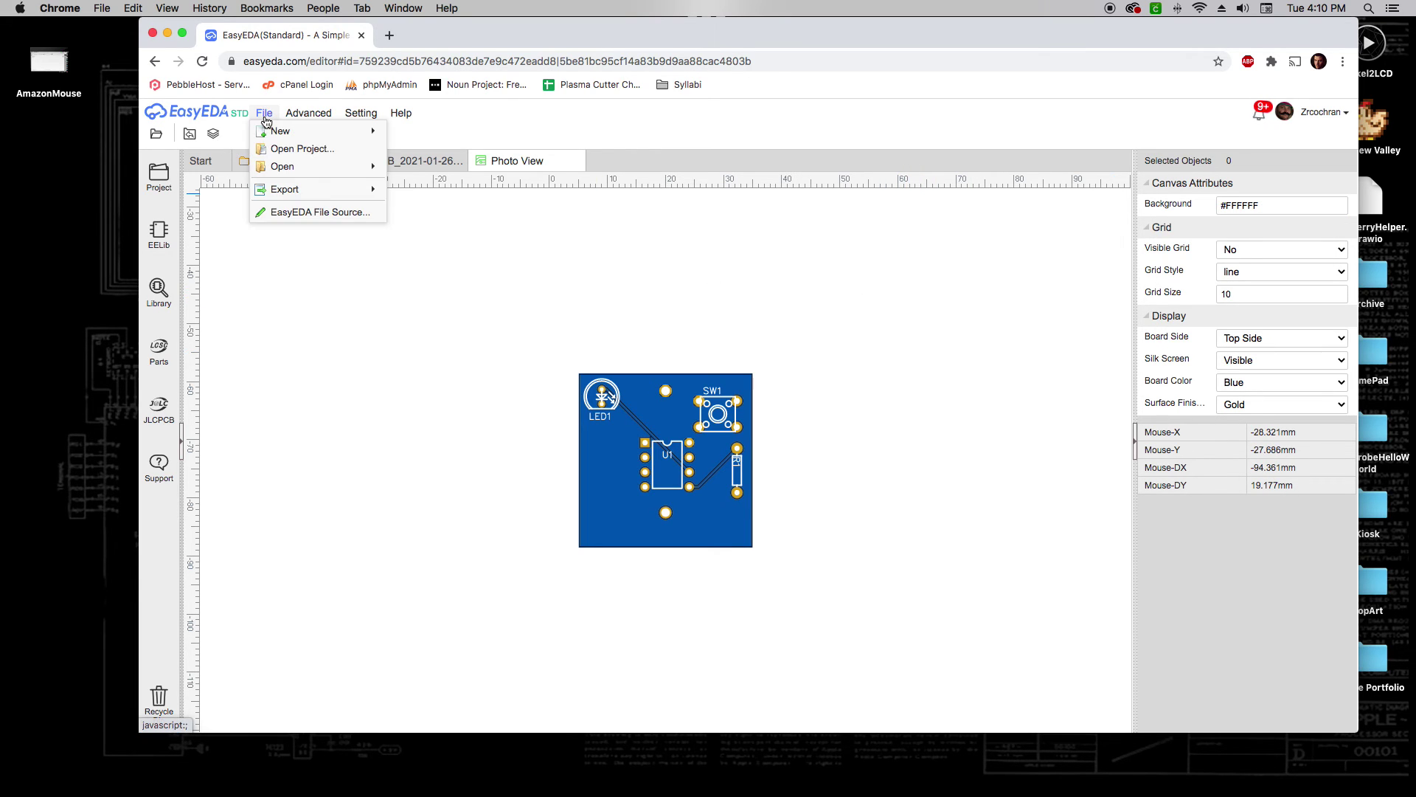
mouse_move(295, 189)
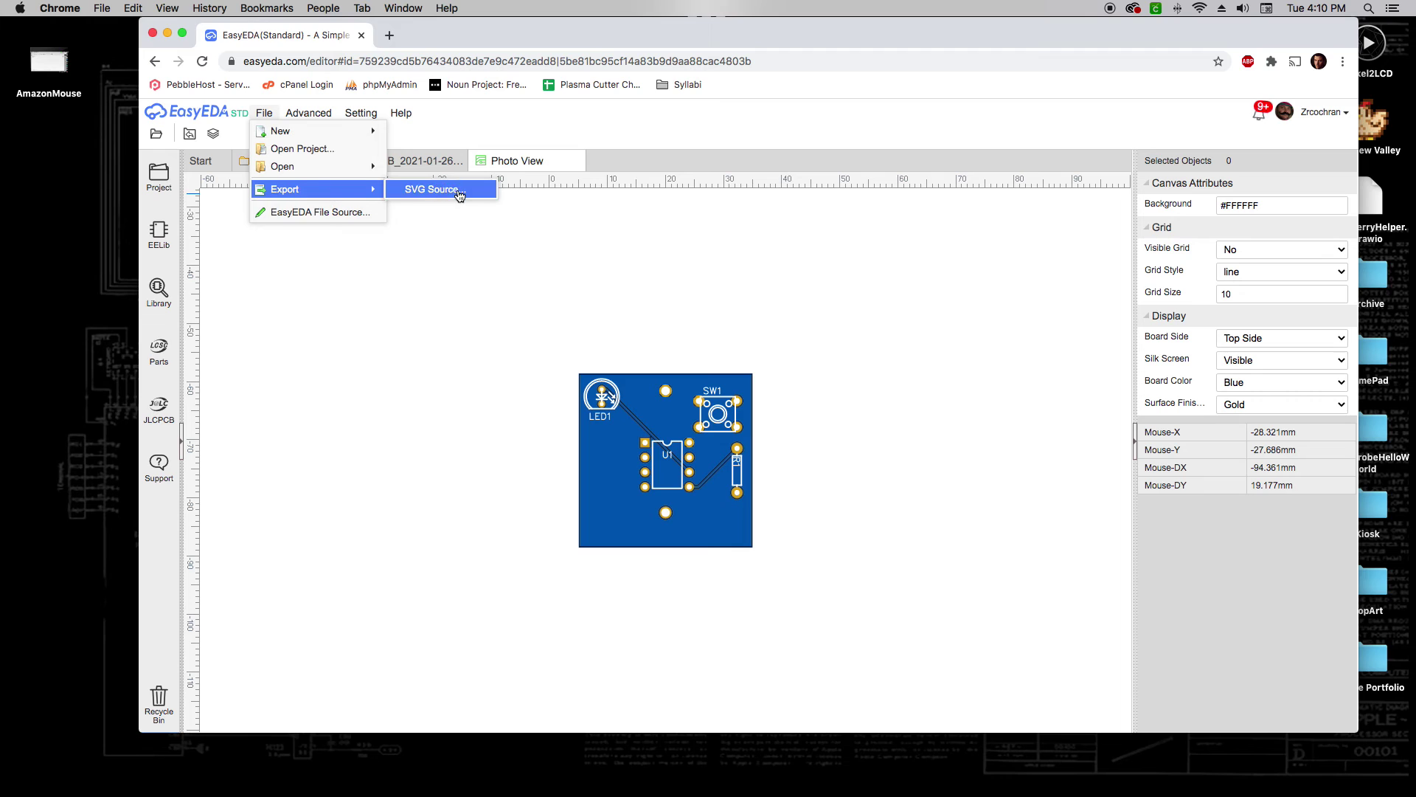
left_click(457, 191)
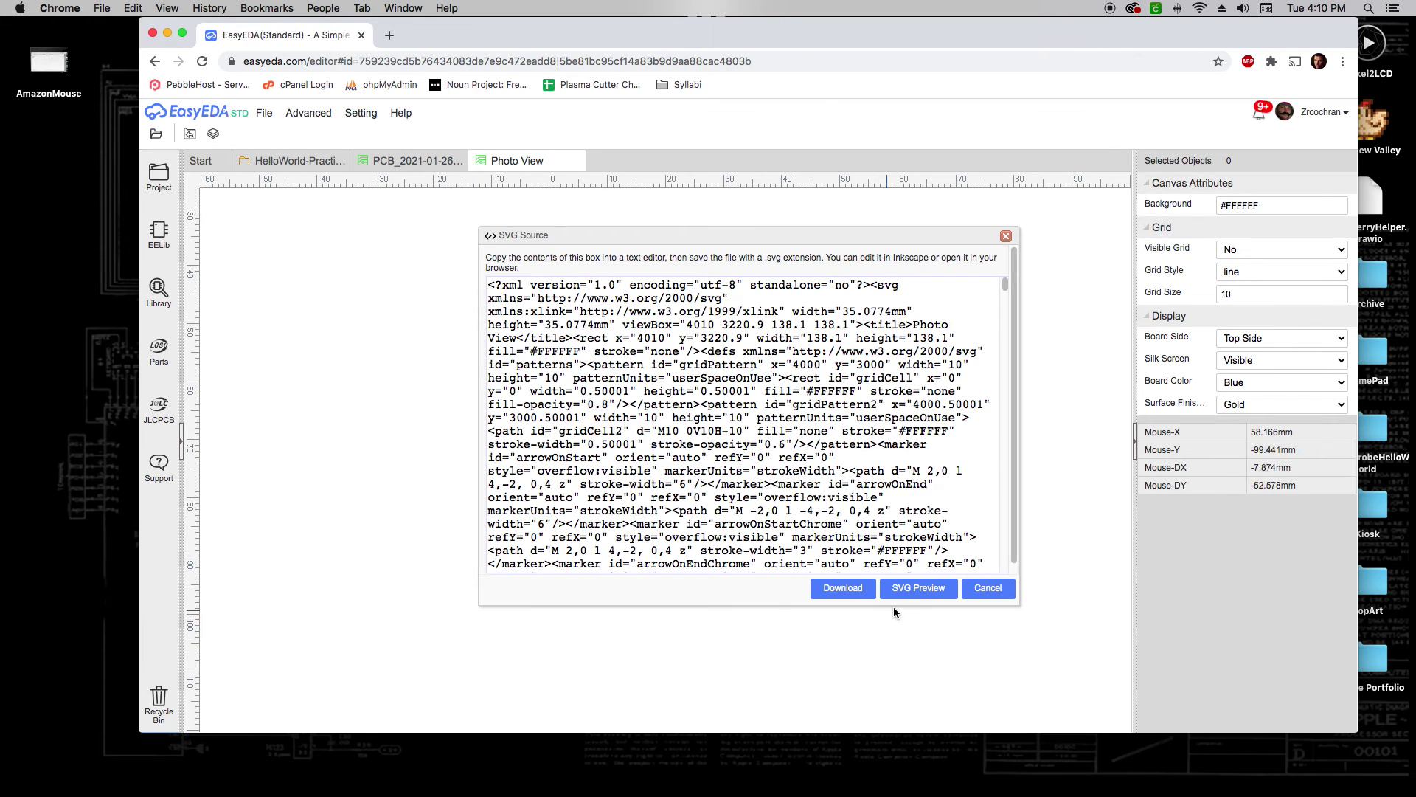
left_click(844, 589)
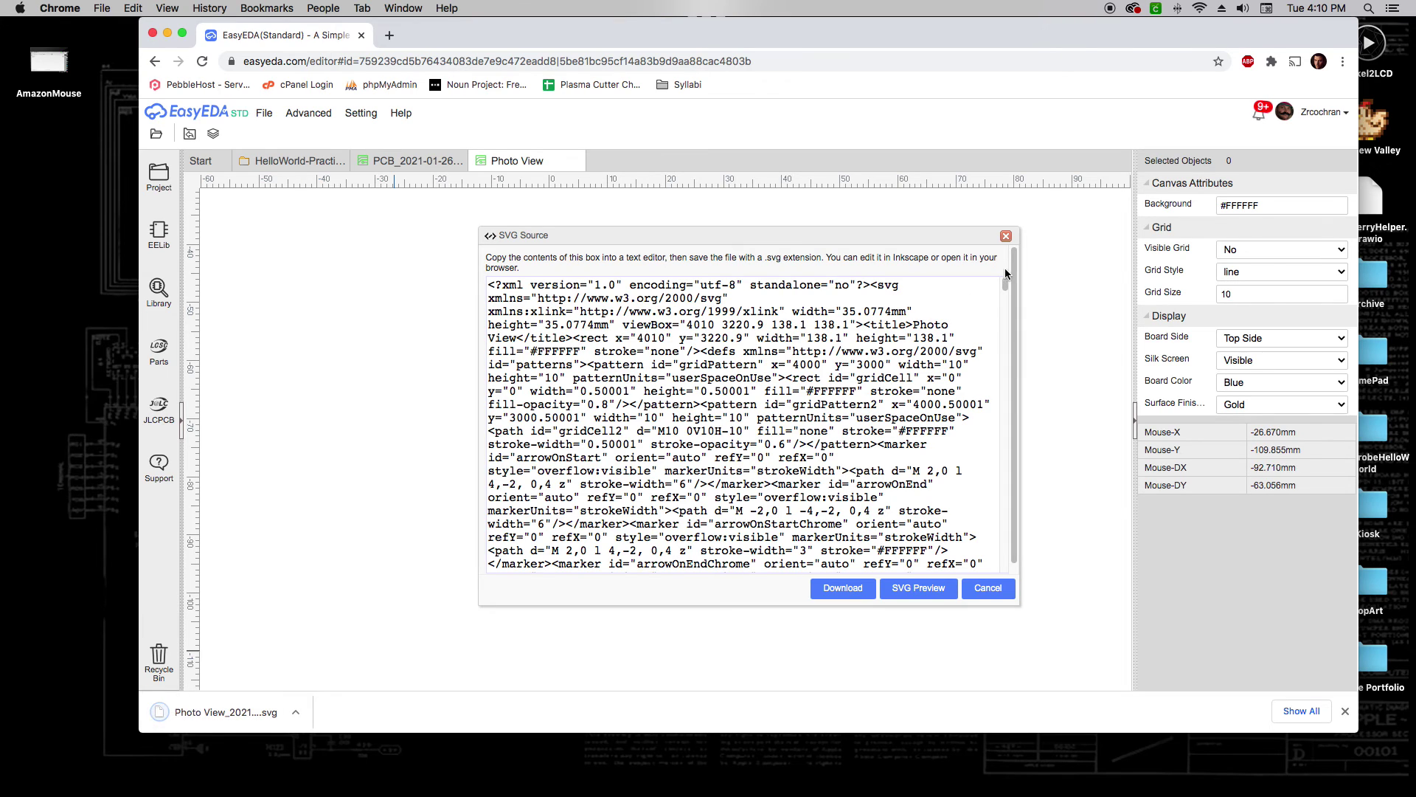
left_click(1006, 236)
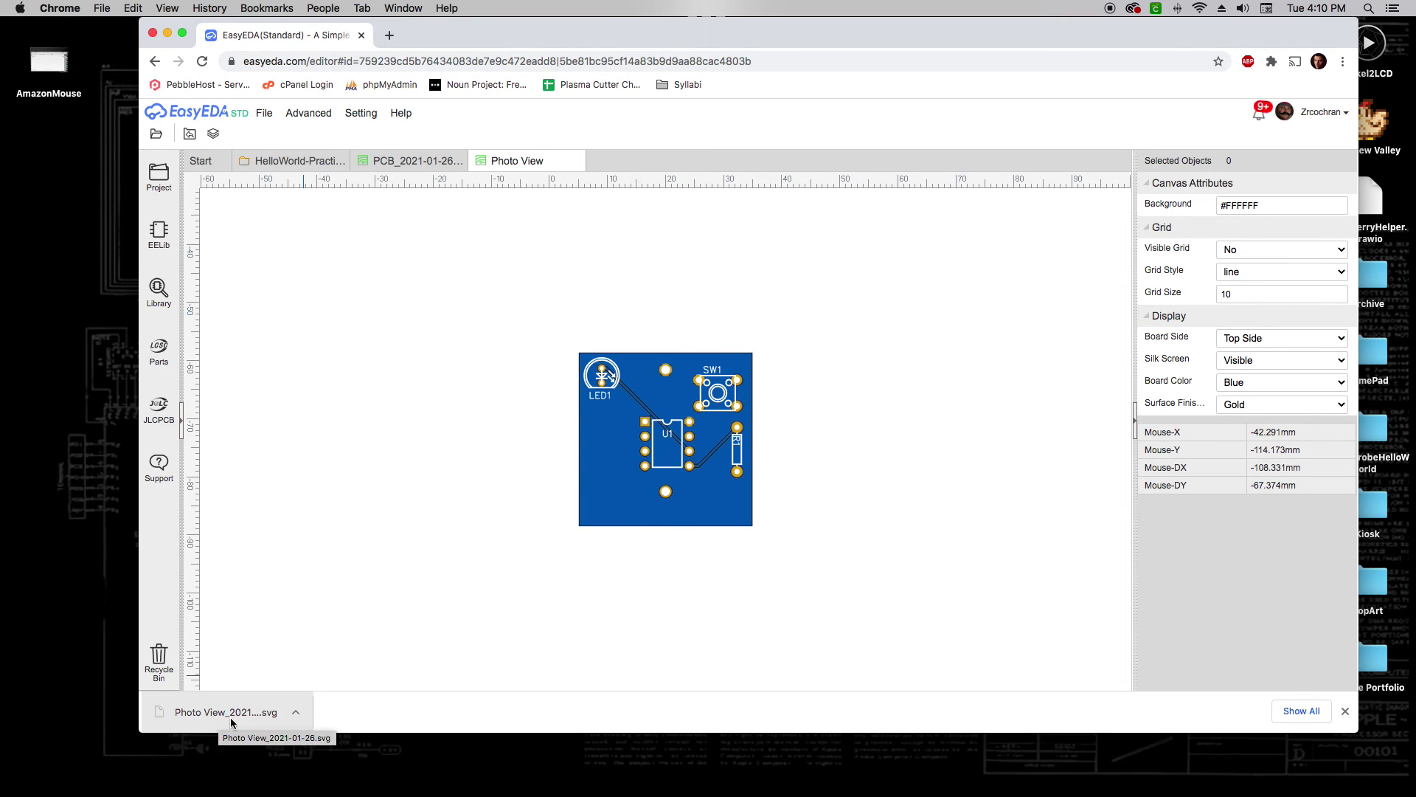
Switch the photo view to Bottom Side and download its SVG source export.
left_click(1343, 341)
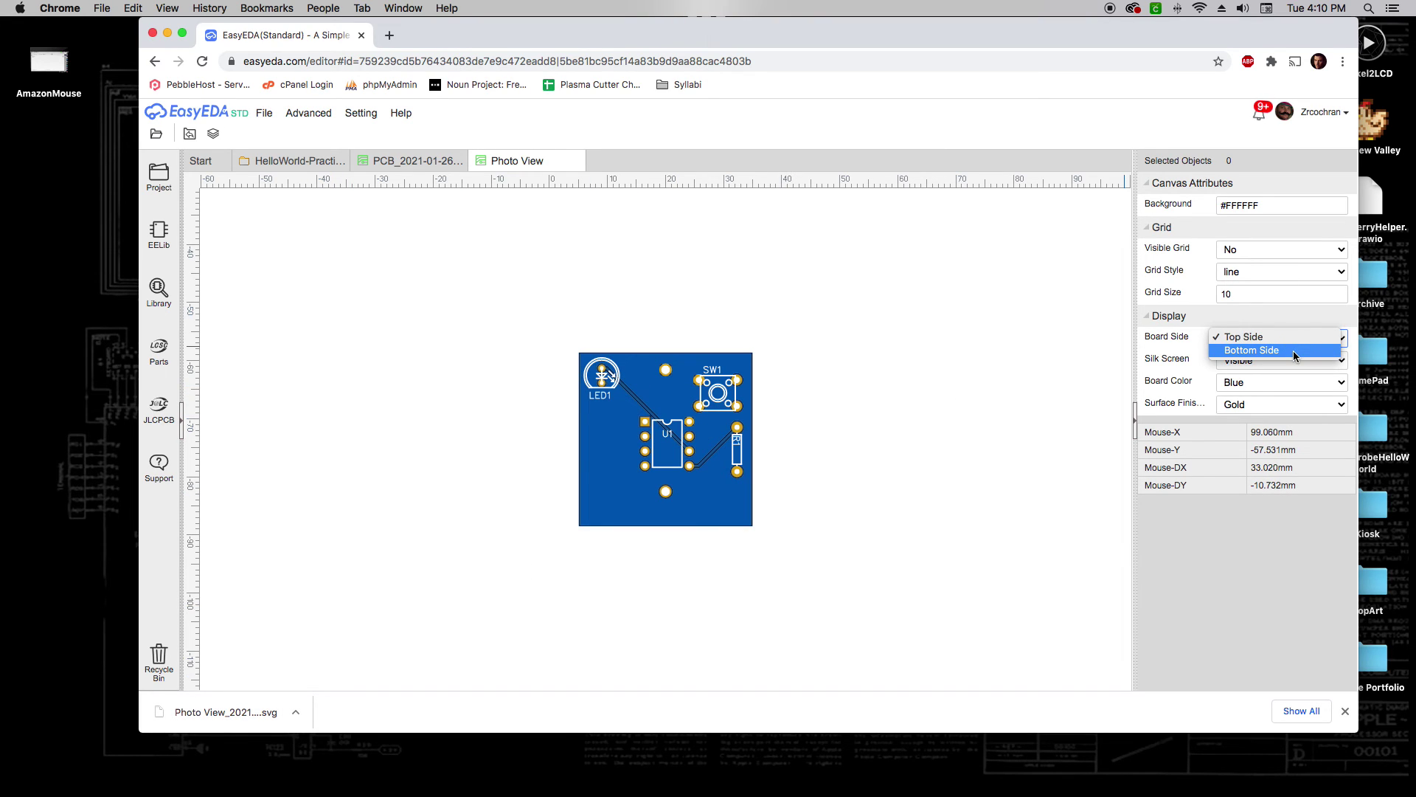
left_click(1294, 351)
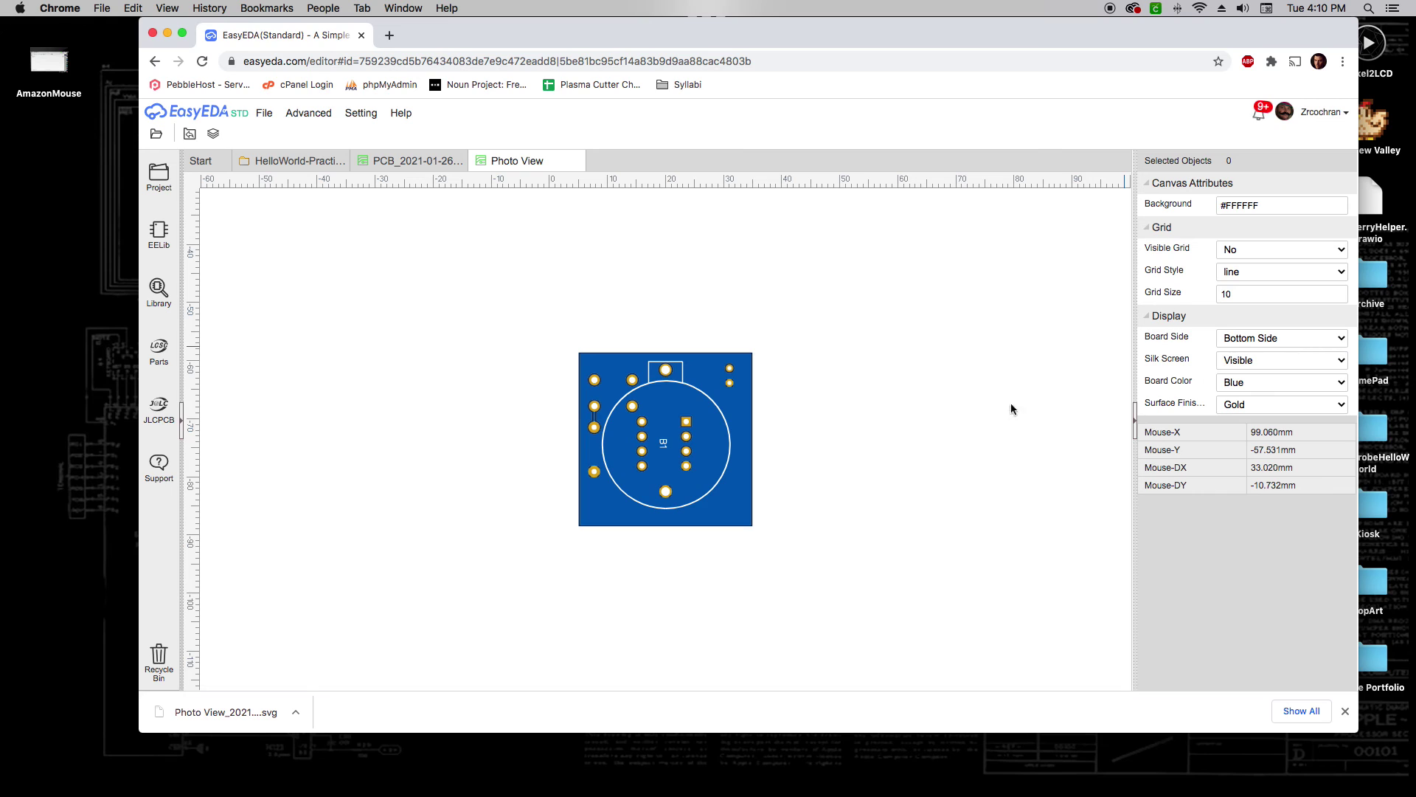
left_click(265, 112)
mouse_move(291, 190)
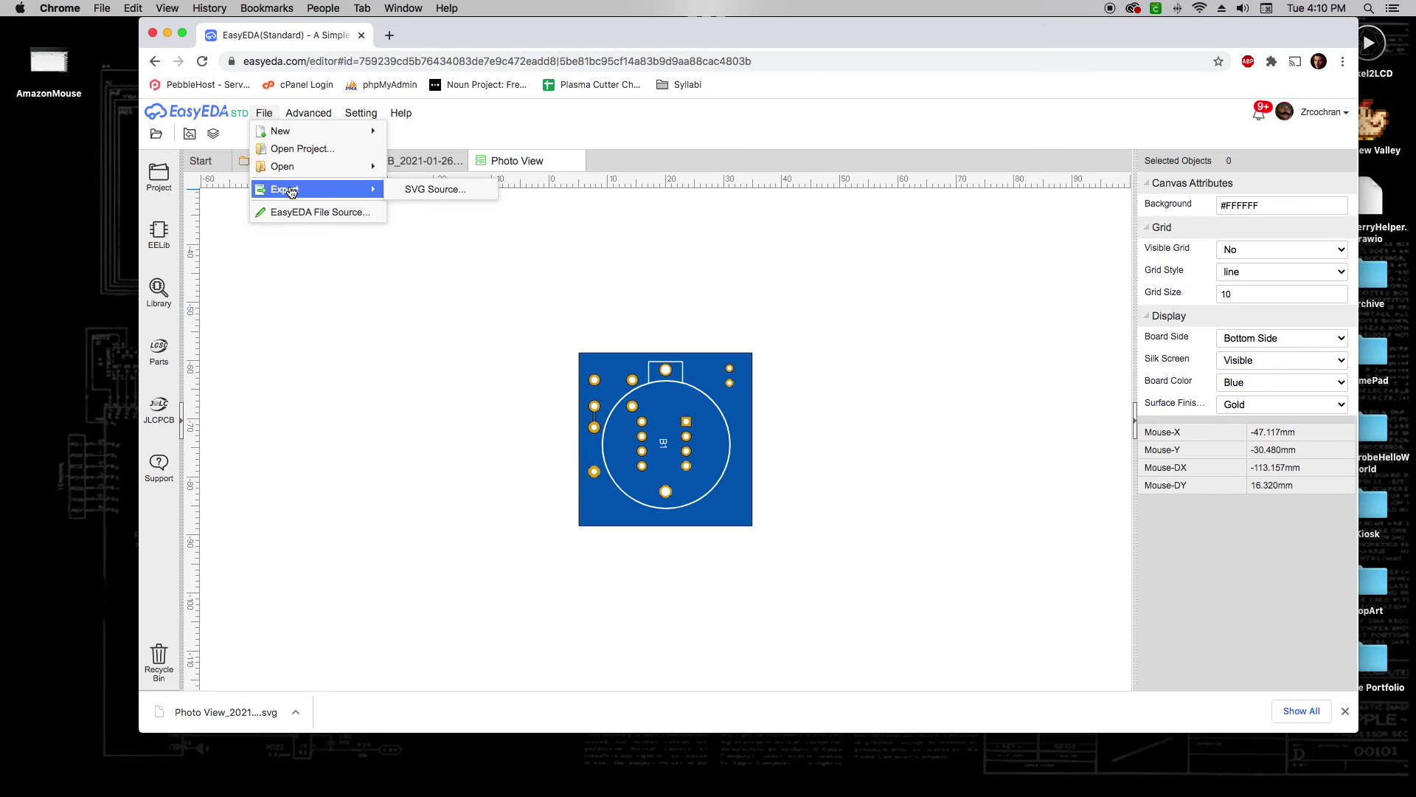
left_click(447, 191)
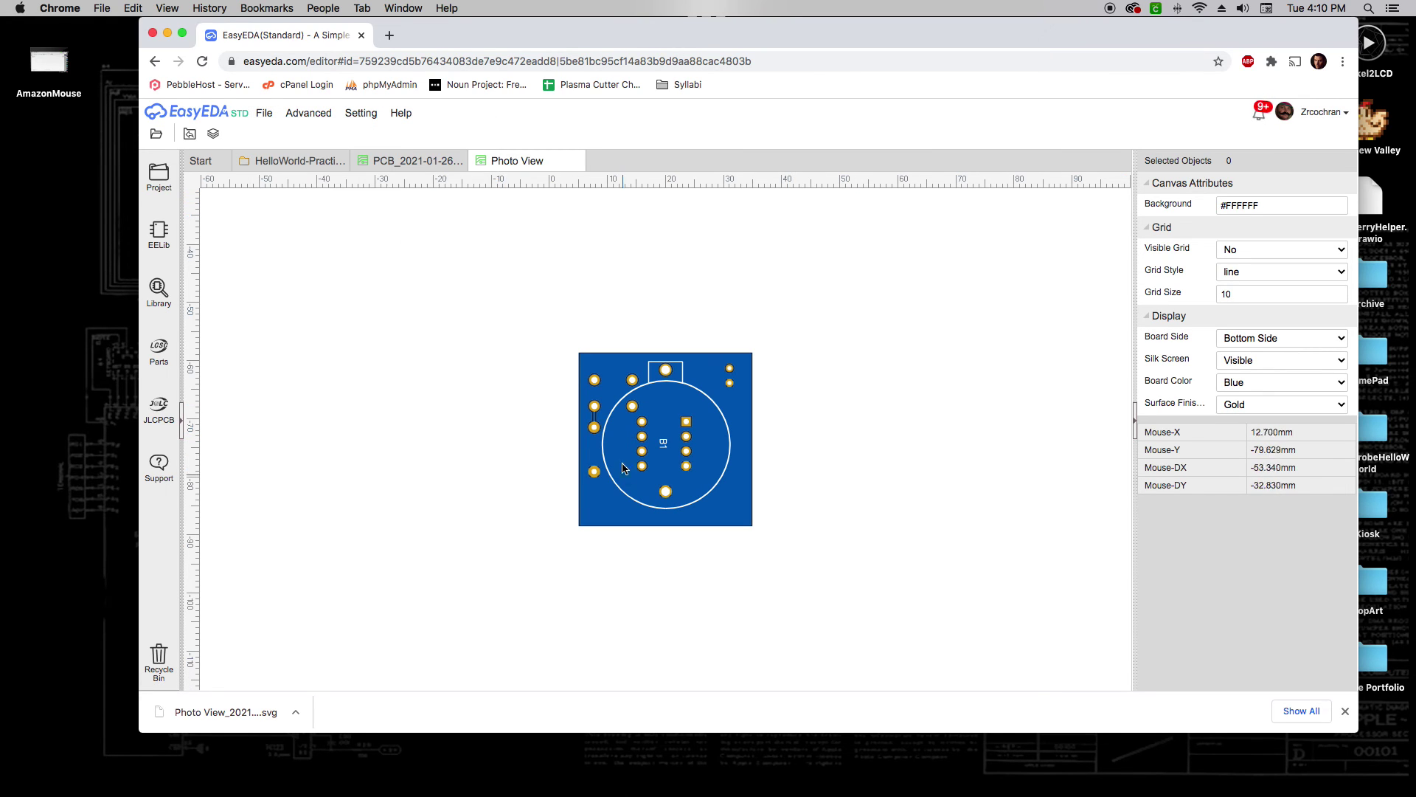
left_click(281, 113)
left_click(267, 113)
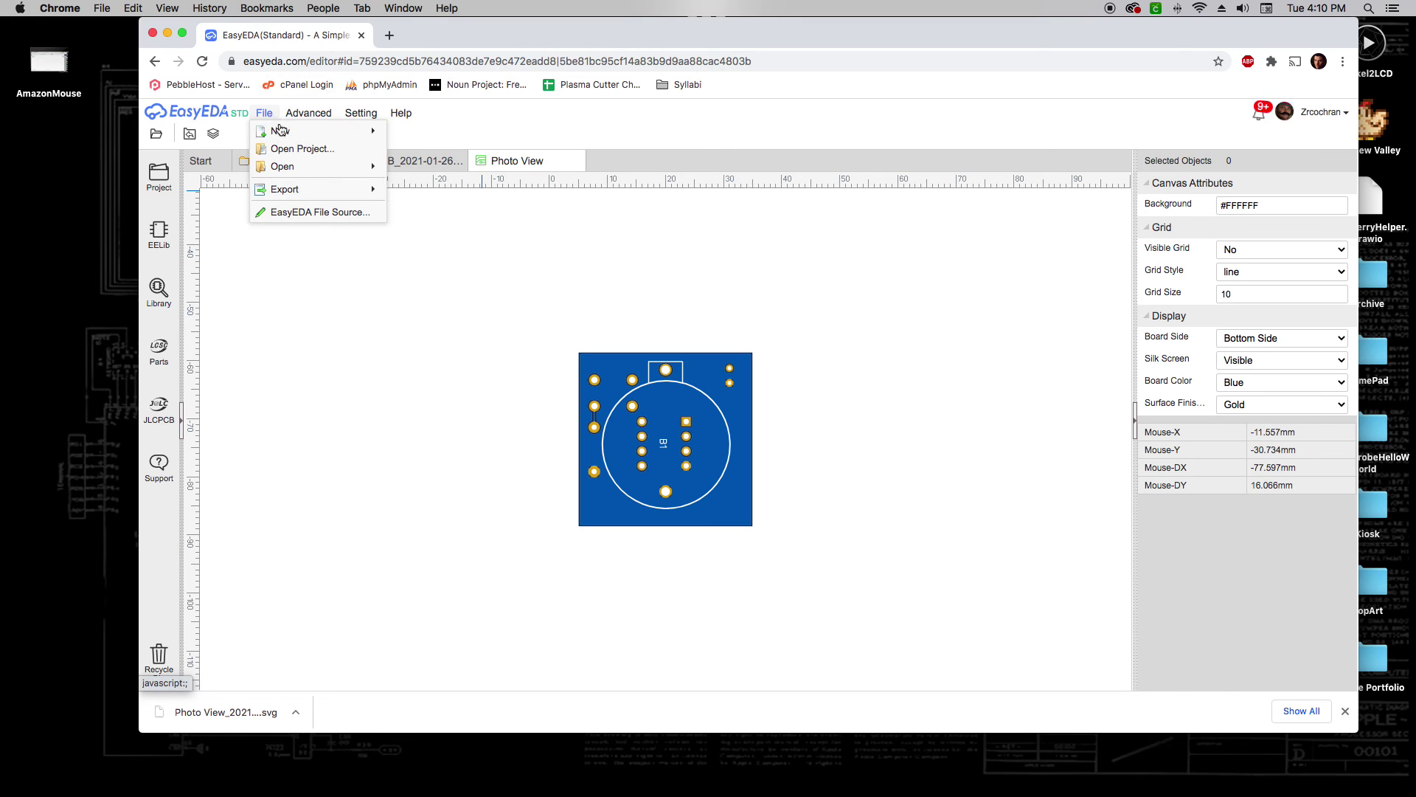
mouse_move(310, 189)
left_click(430, 203)
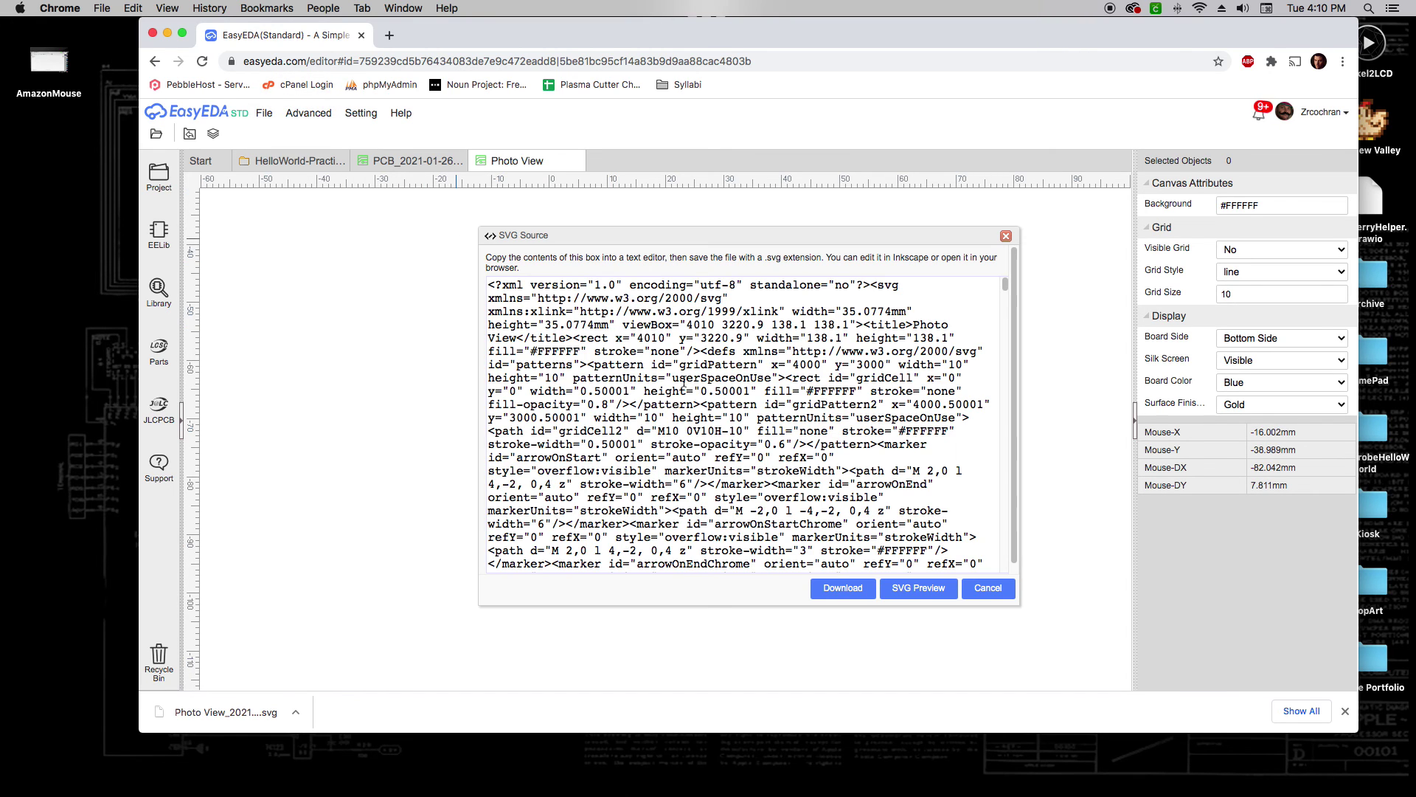
left_click(855, 593)
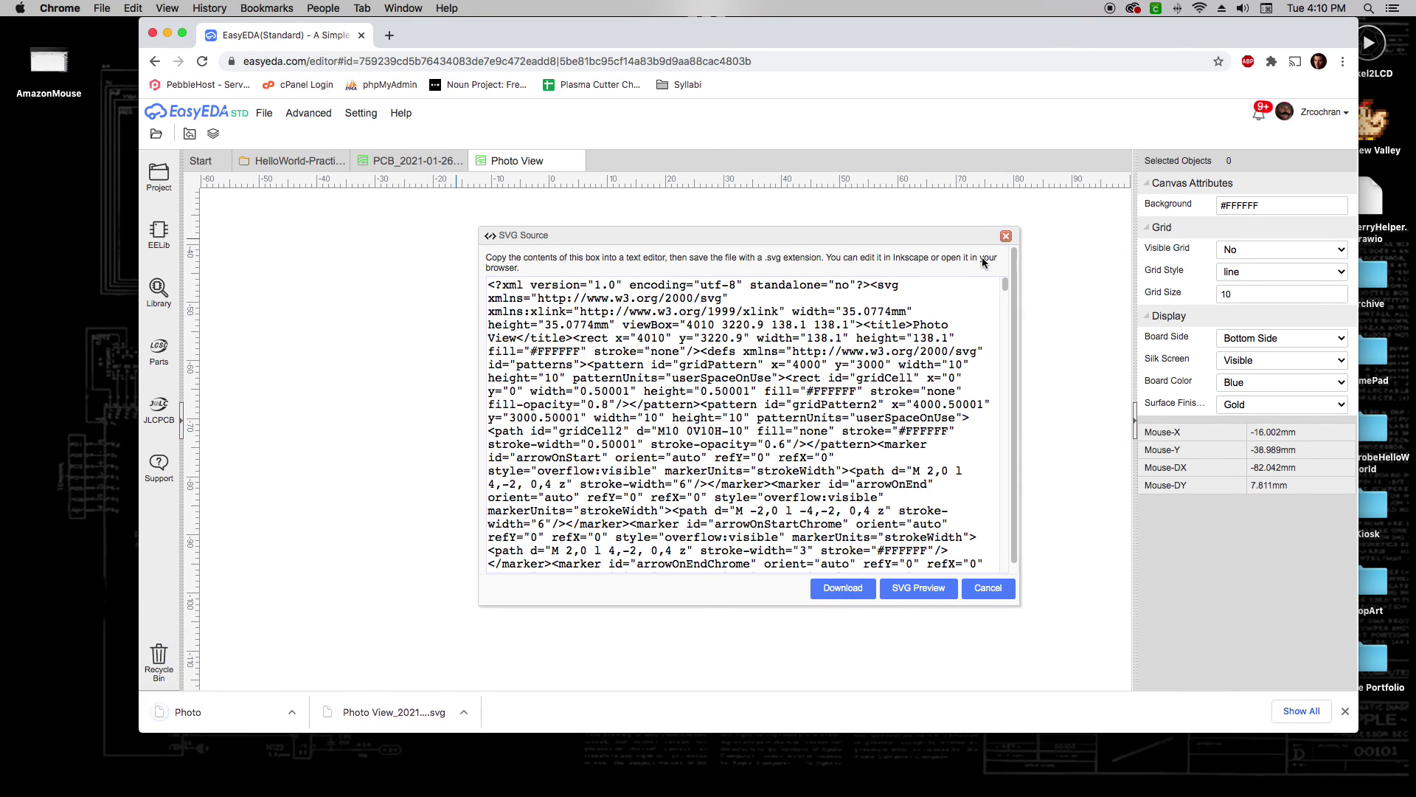
left_click(1005, 236)
Inspect the board's bottom side, return to Top Side and close the photo view.
scroll(746, 413, "down", 1)
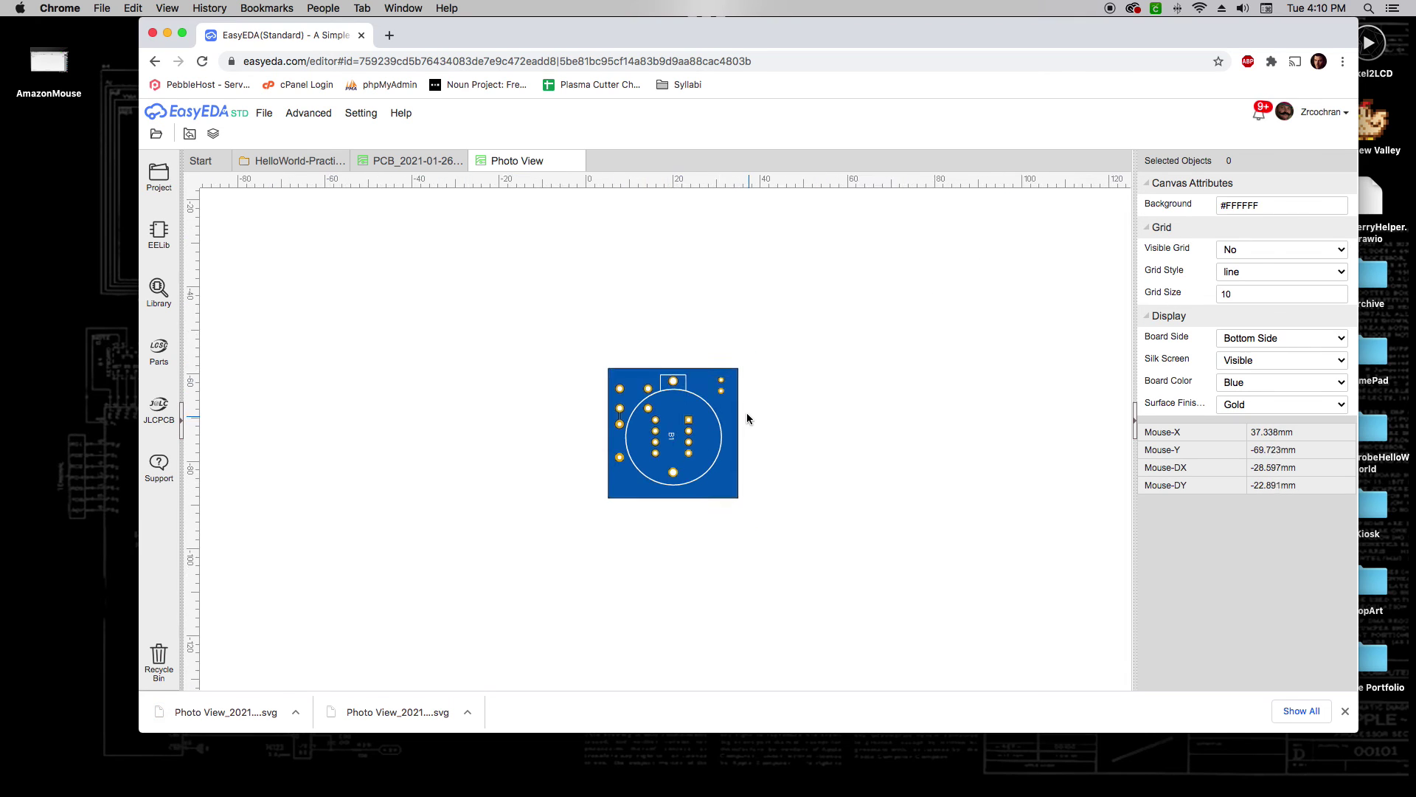
scroll(747, 413, "up", 3)
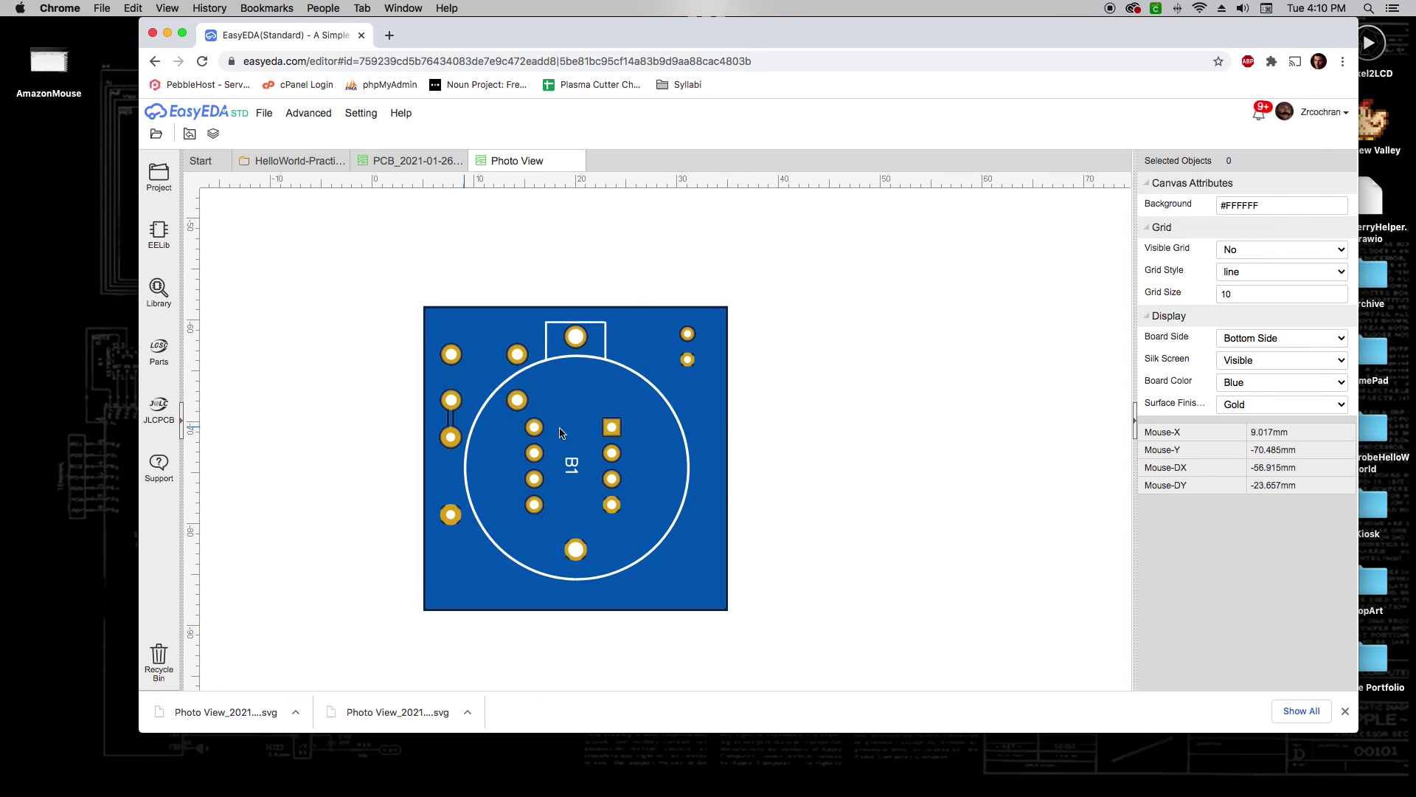
left_click(1315, 337)
key("Return")
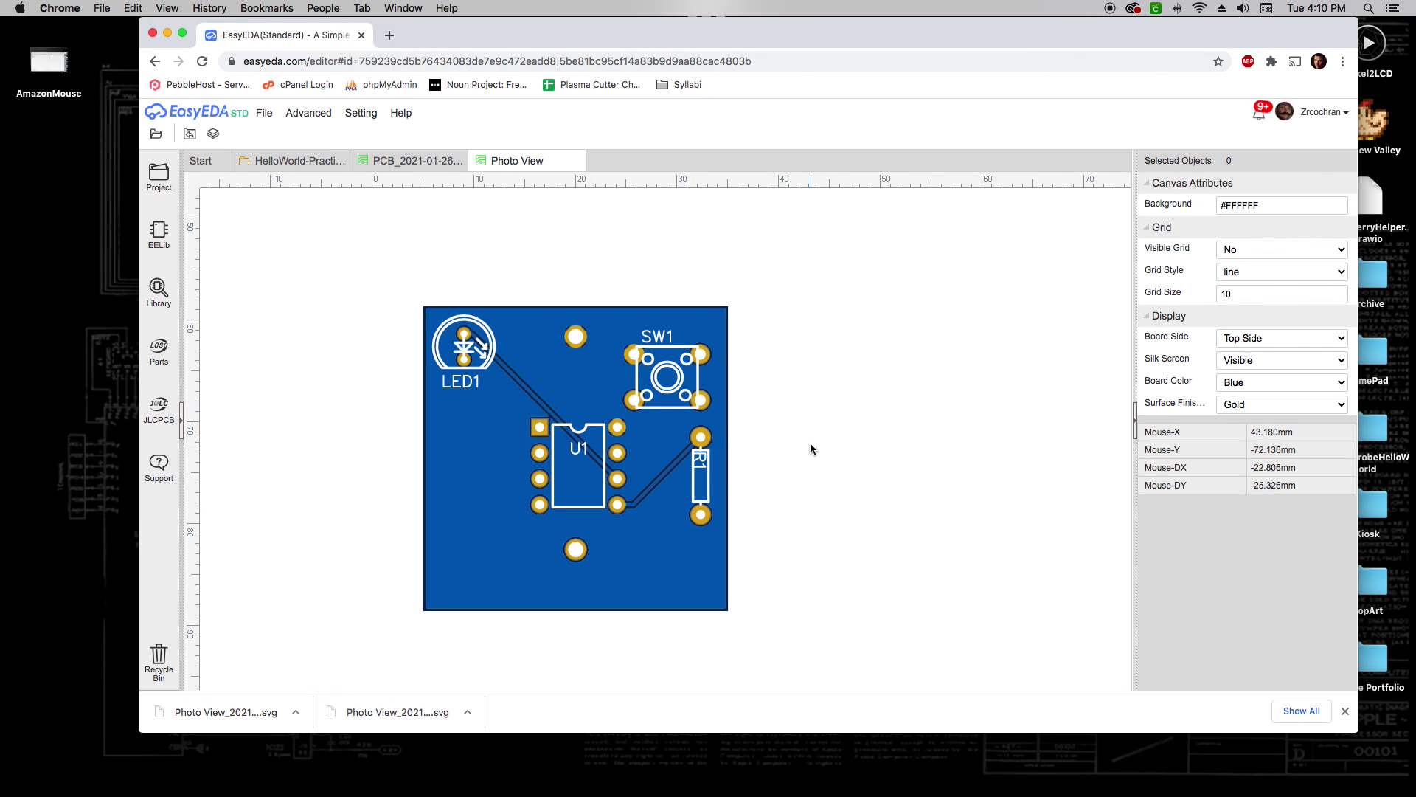
left_click(575, 162)
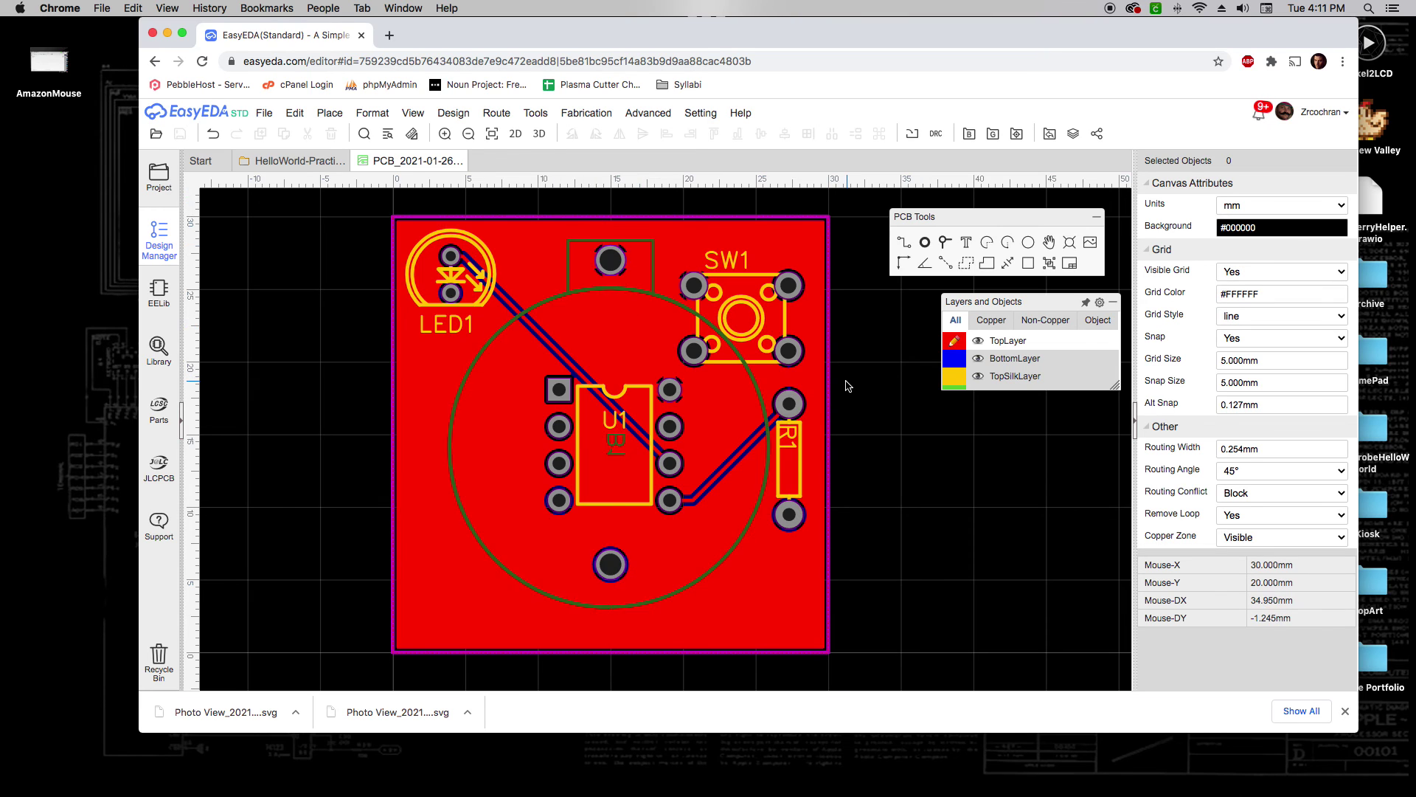
Open the board's 3D view, rotate it to look straight down on the top side, and close it.
scroll(840, 380, "up", 1)
scroll(837, 377, "down", 2)
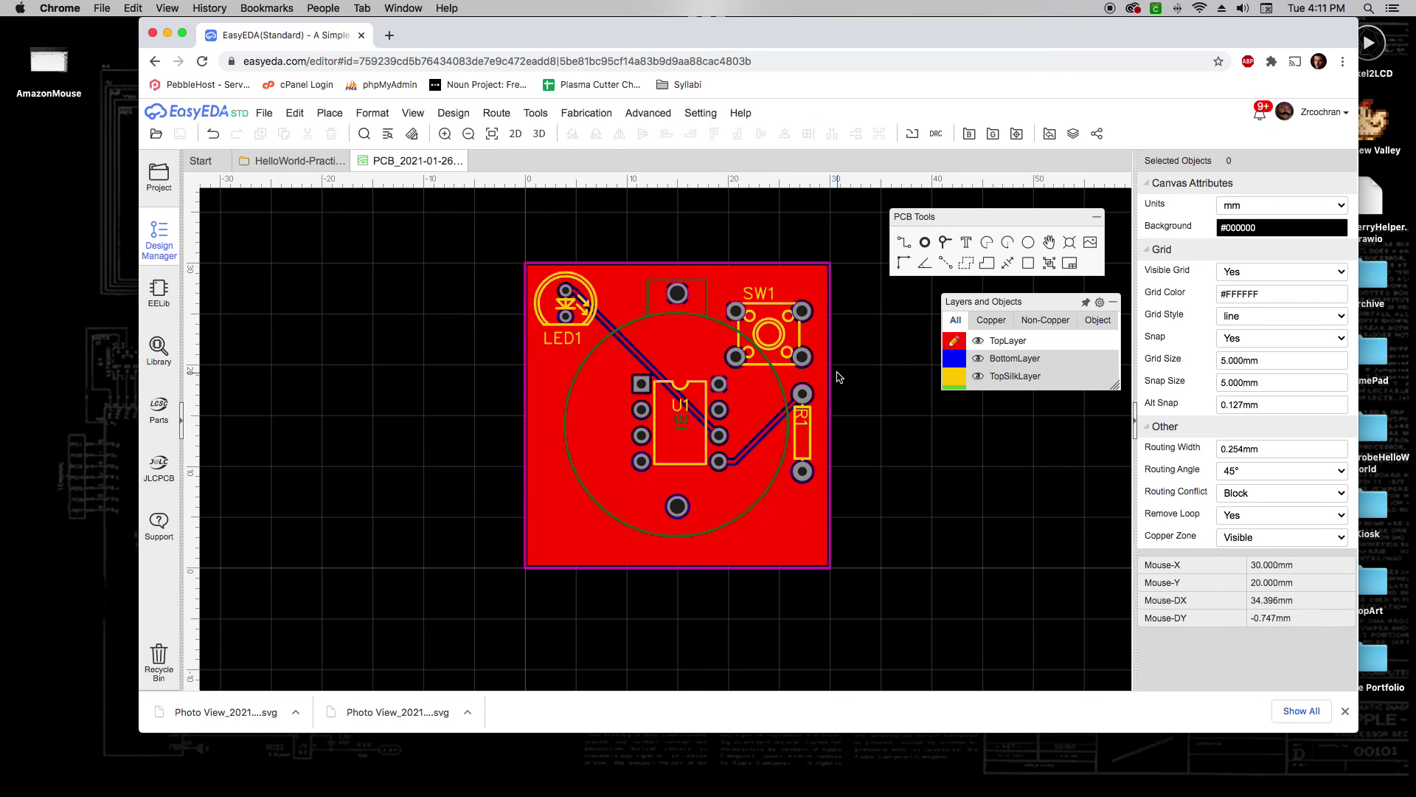
left_click(540, 137)
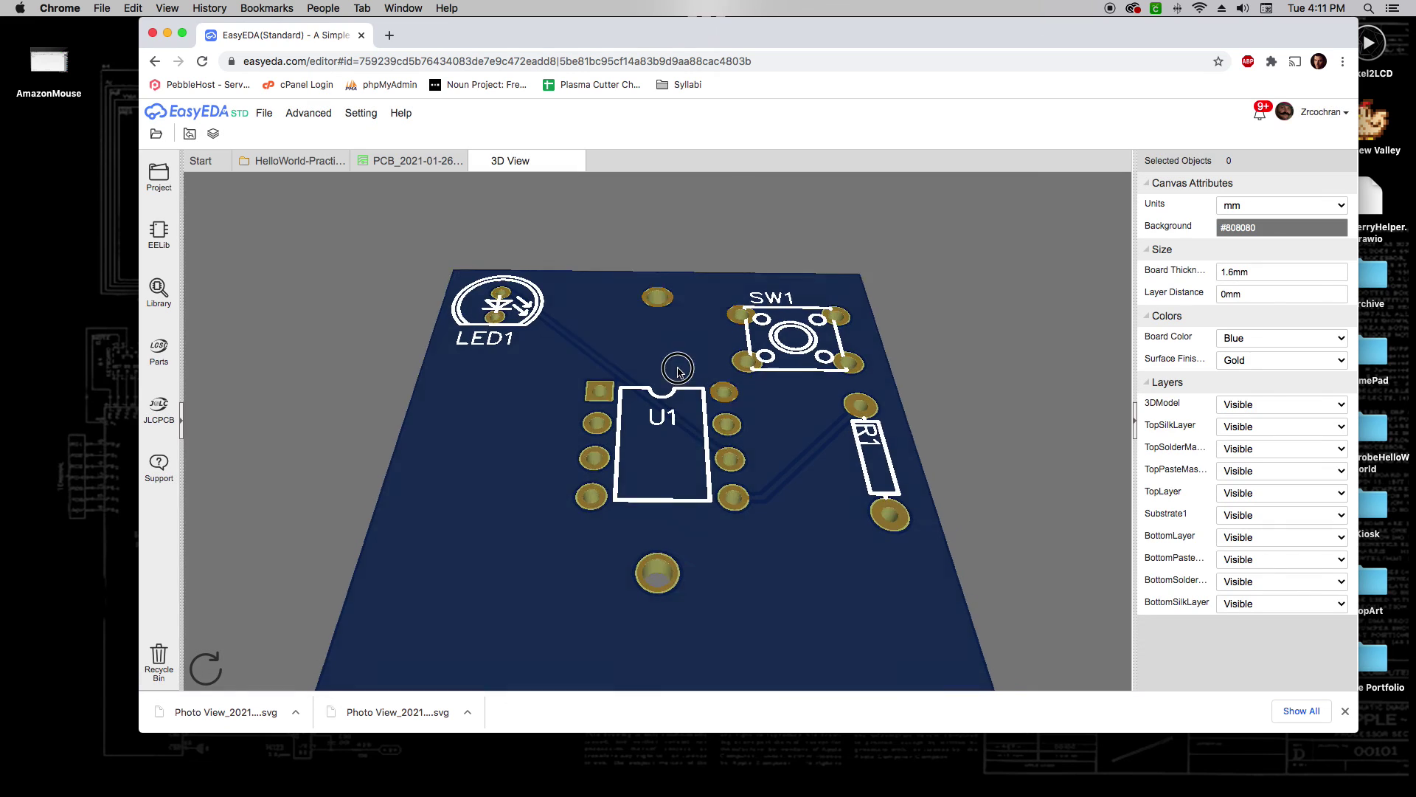
left_click_drag(678, 369, 647, 402)
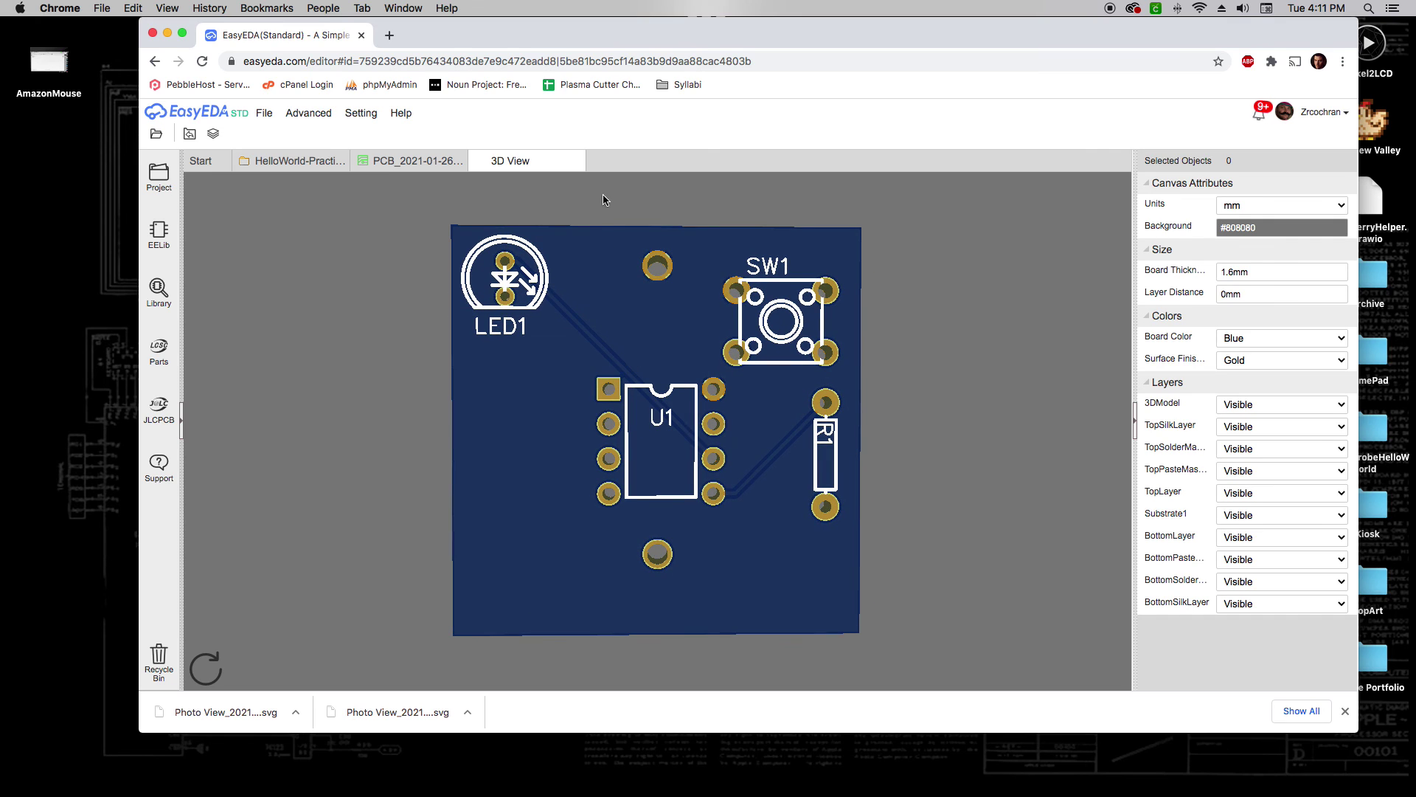
left_click(576, 162)
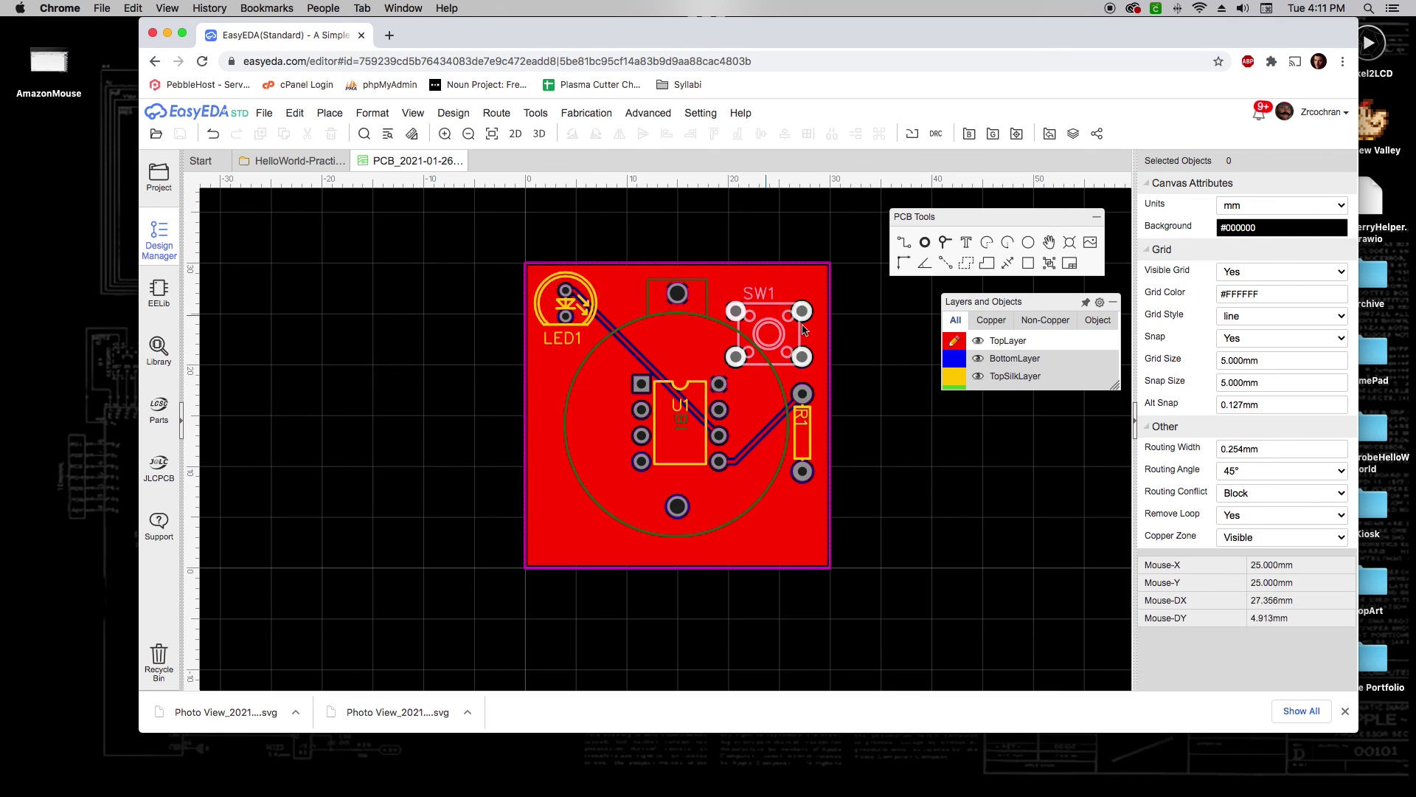